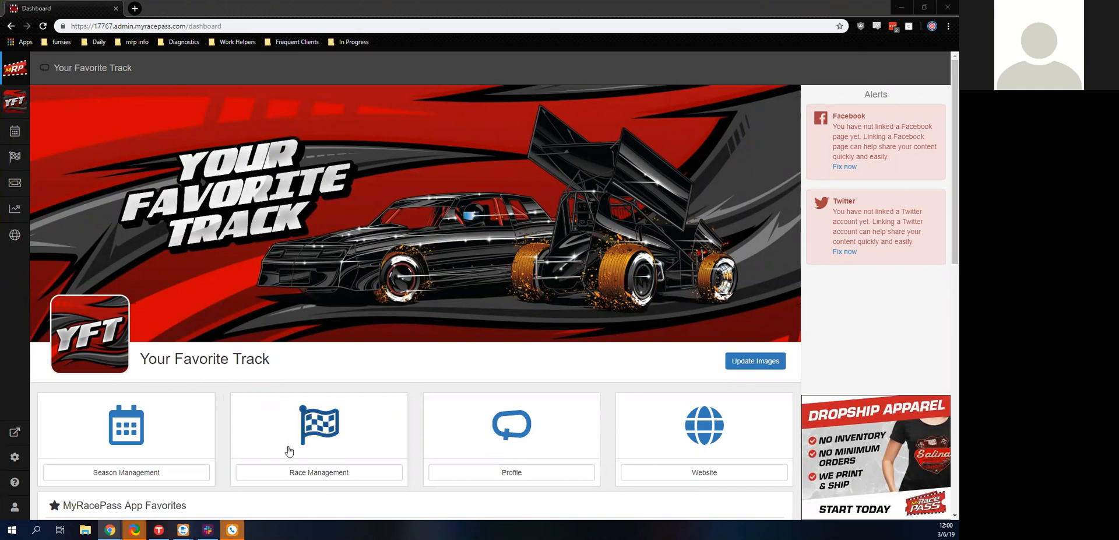
Open Race Management for the track and launch the Race Manager desktop program.
left_click(292, 469)
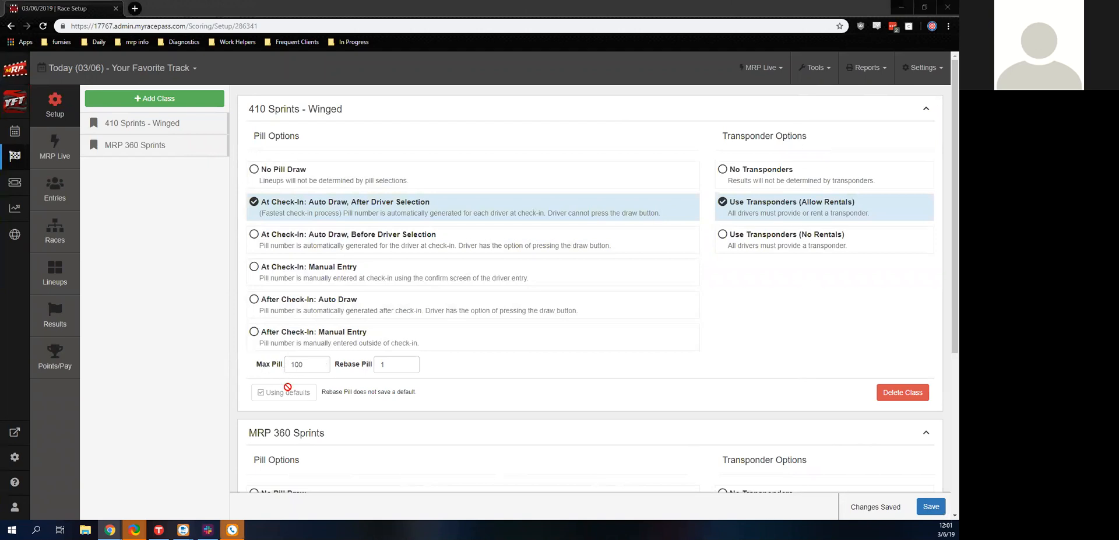
mouse_move(376, 371)
left_click(11, 530)
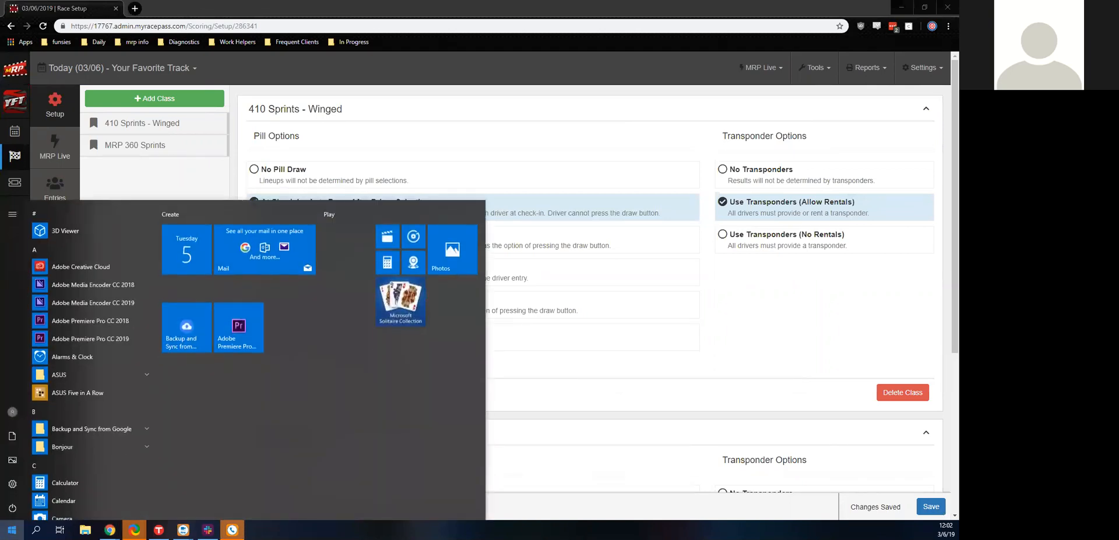
type("race")
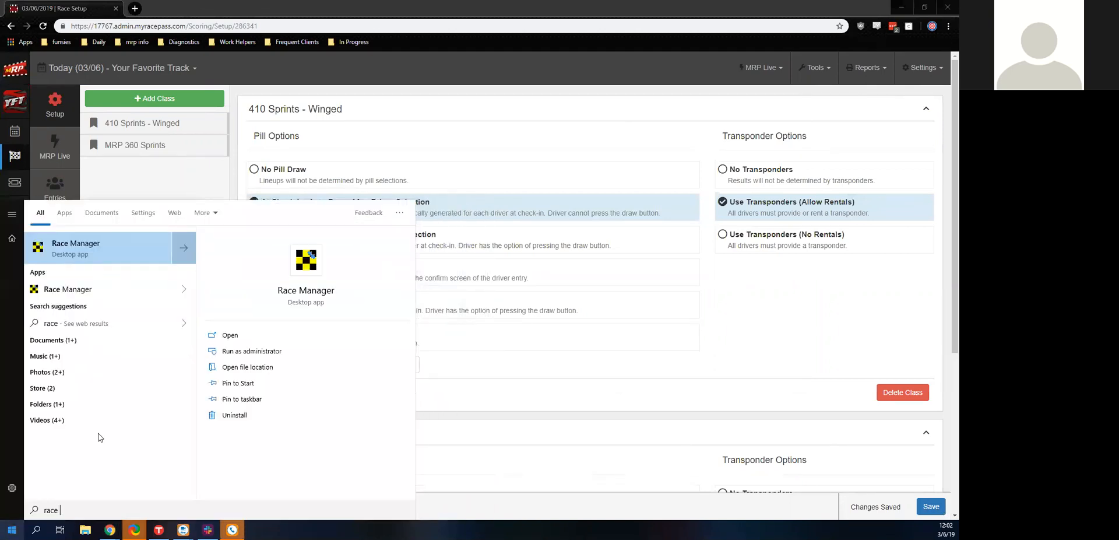
left_click(98, 250)
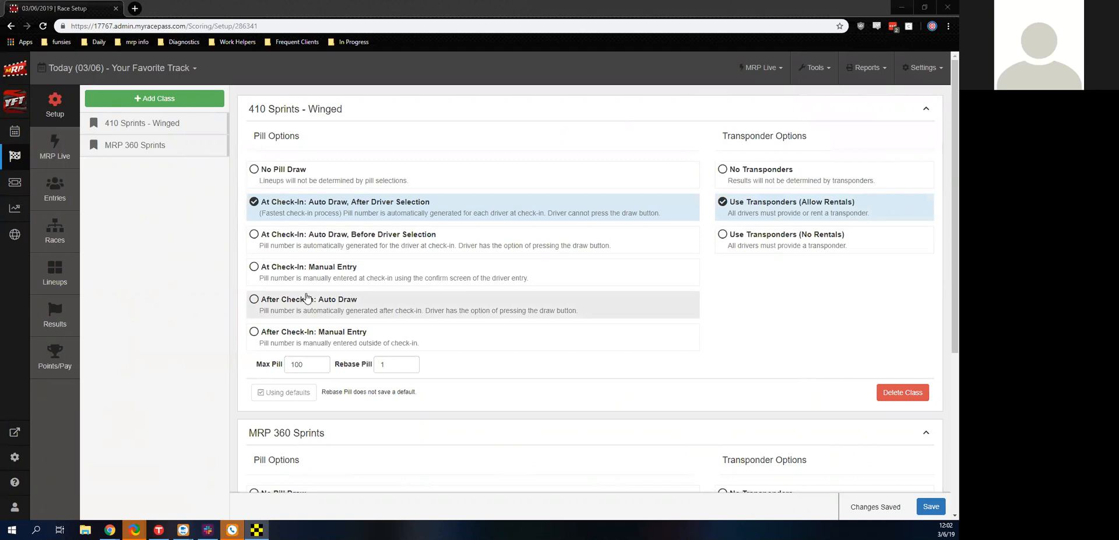
Open the event's MRP Live page and delete all 410 Sprints Winged and MRP 360 Sprints assignment lists from Race Manager.
left_click(65, 152)
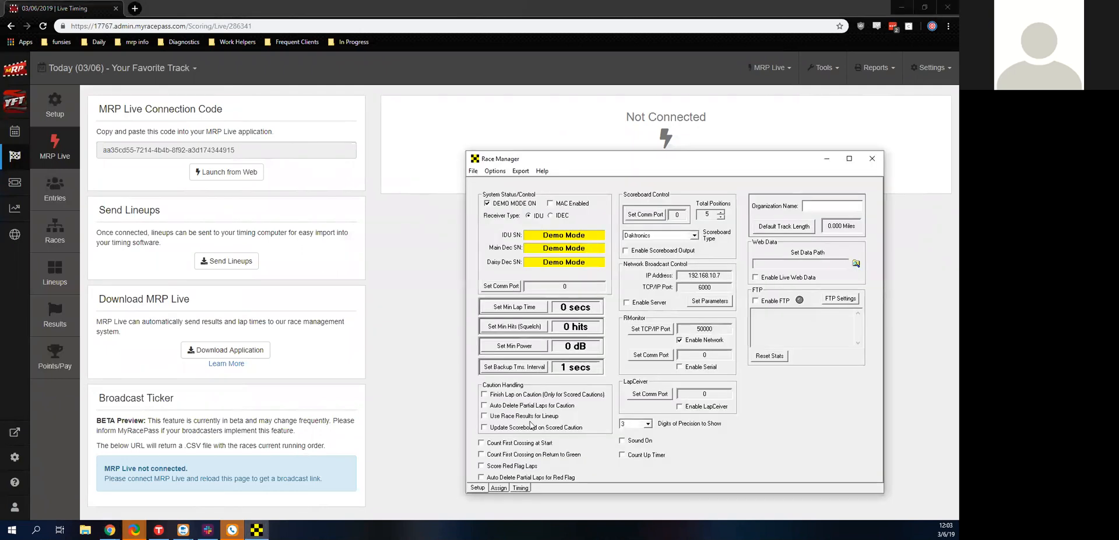
left_click(495, 489)
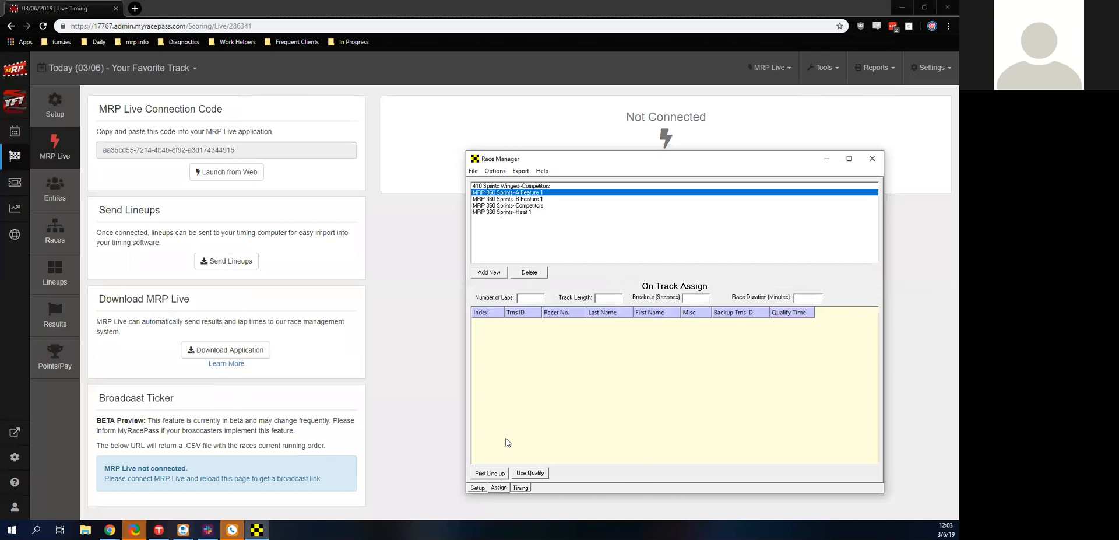
left_click(529, 272)
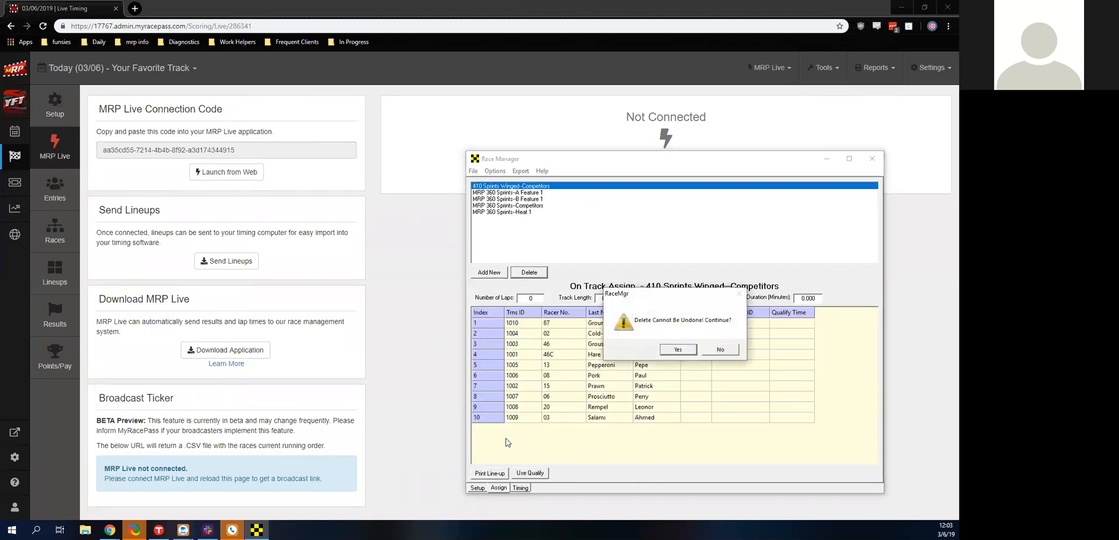
left_click(681, 350)
left_click(507, 192)
left_click(529, 272)
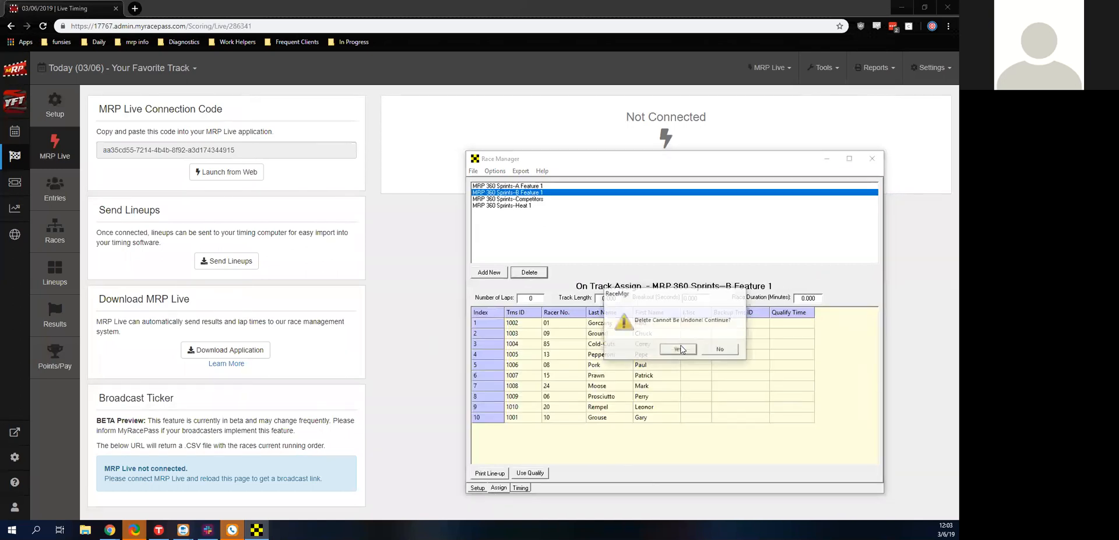
left_click(682, 350)
left_click(506, 192)
left_click(529, 272)
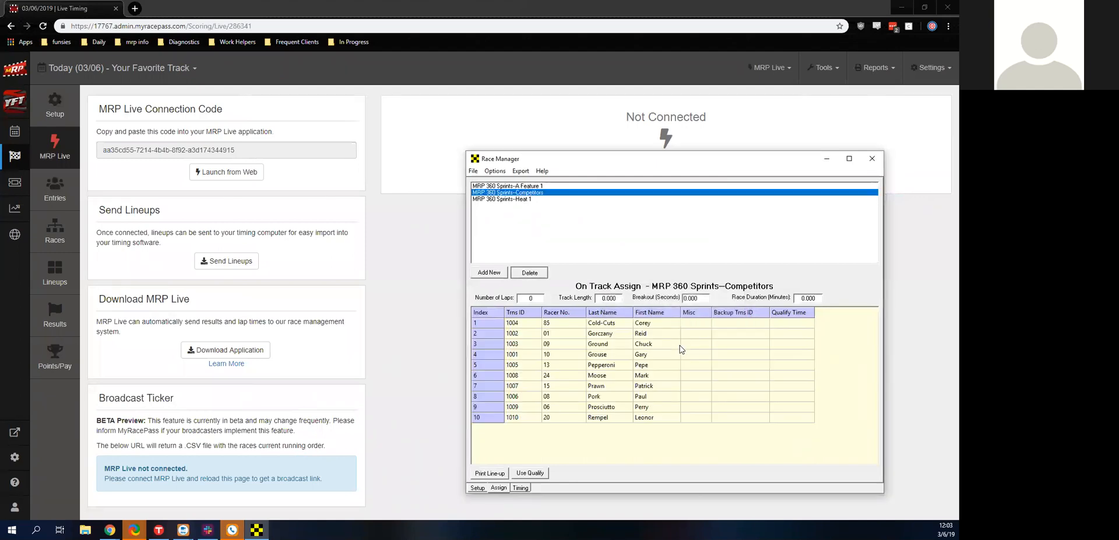
left_click(682, 350)
left_click(507, 192)
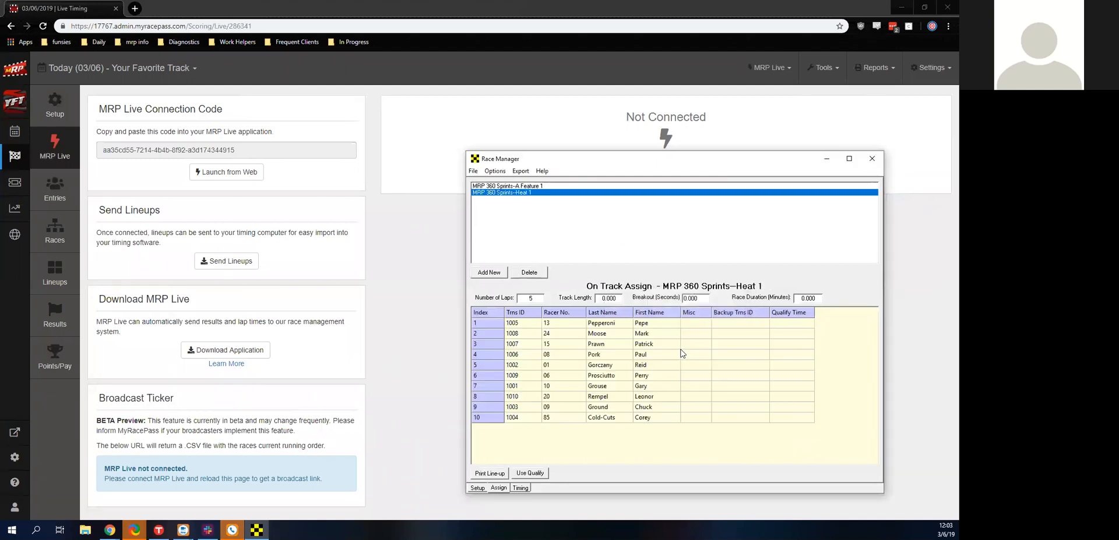
left_click(529, 272)
left_click(677, 349)
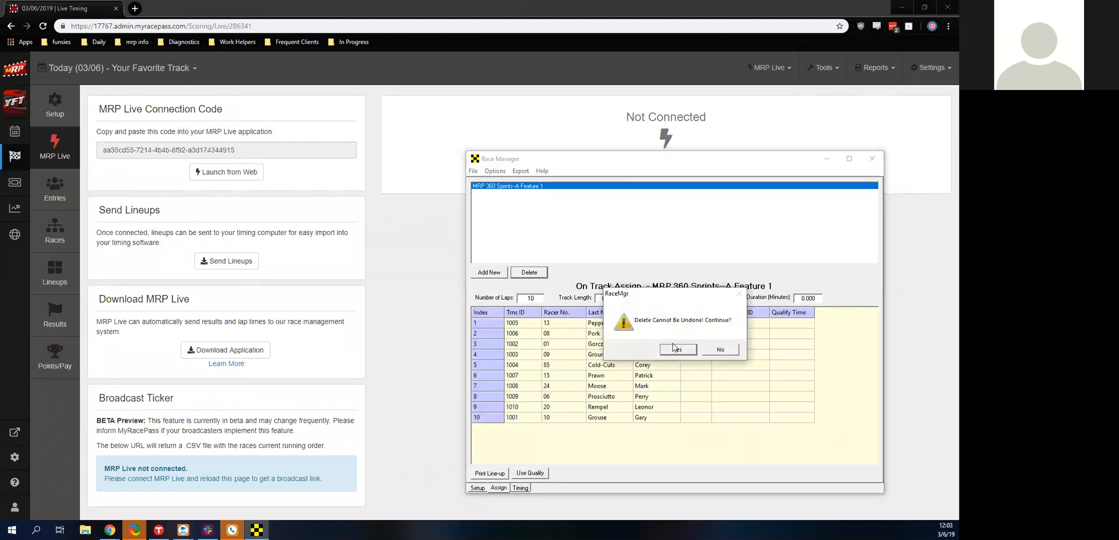
left_click(676, 349)
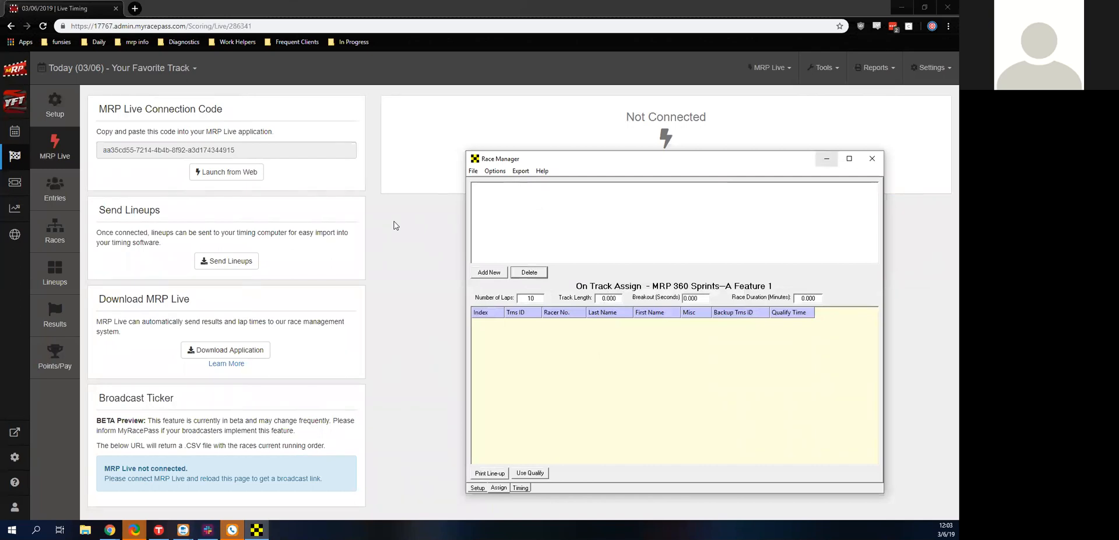
Minimize Race Manager, launch MRP Live from the web page and disconnect it to reach its connection settings.
left_click(826, 159)
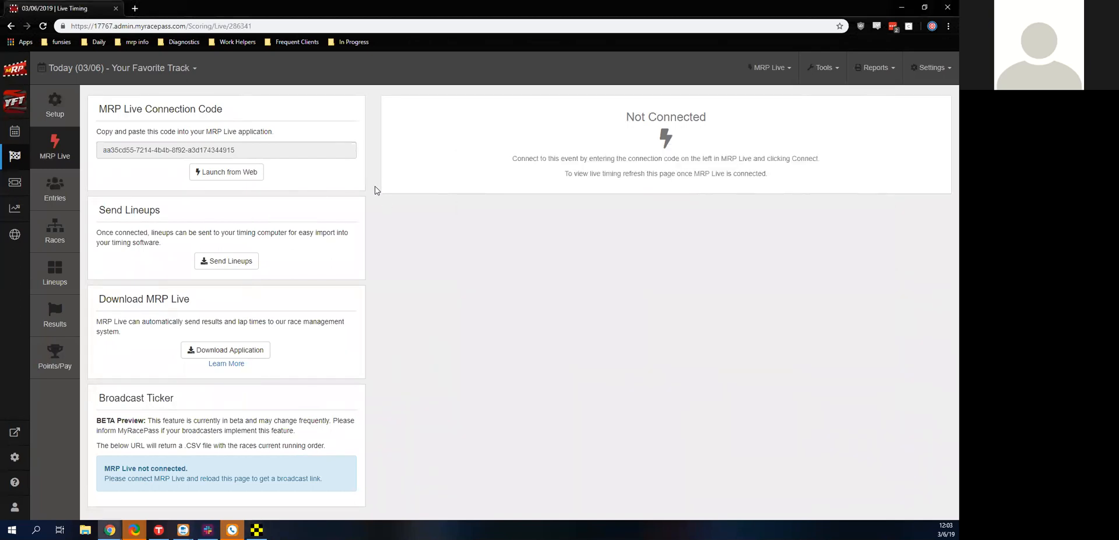
left_click(241, 176)
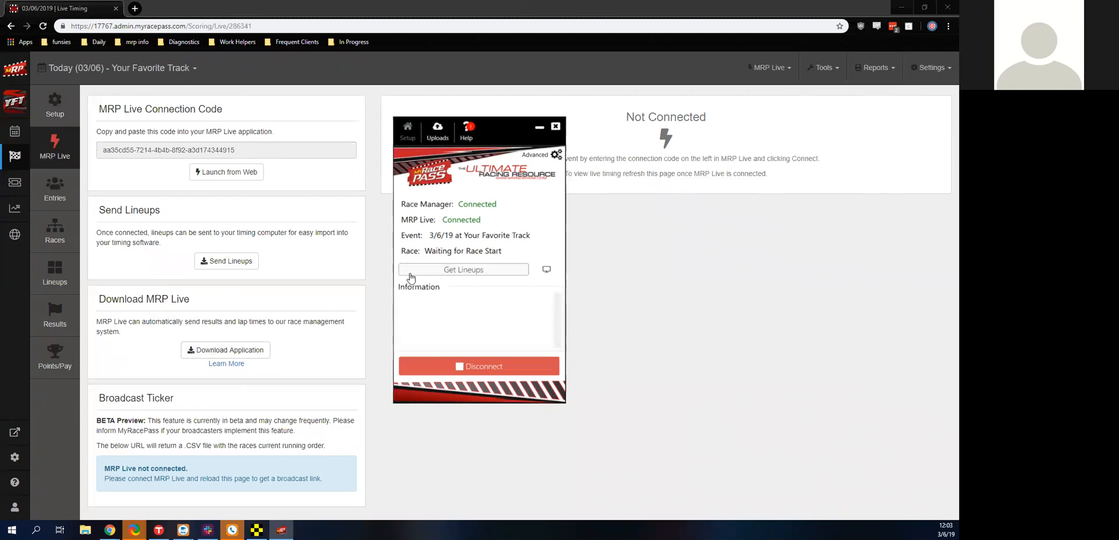
left_click(468, 365)
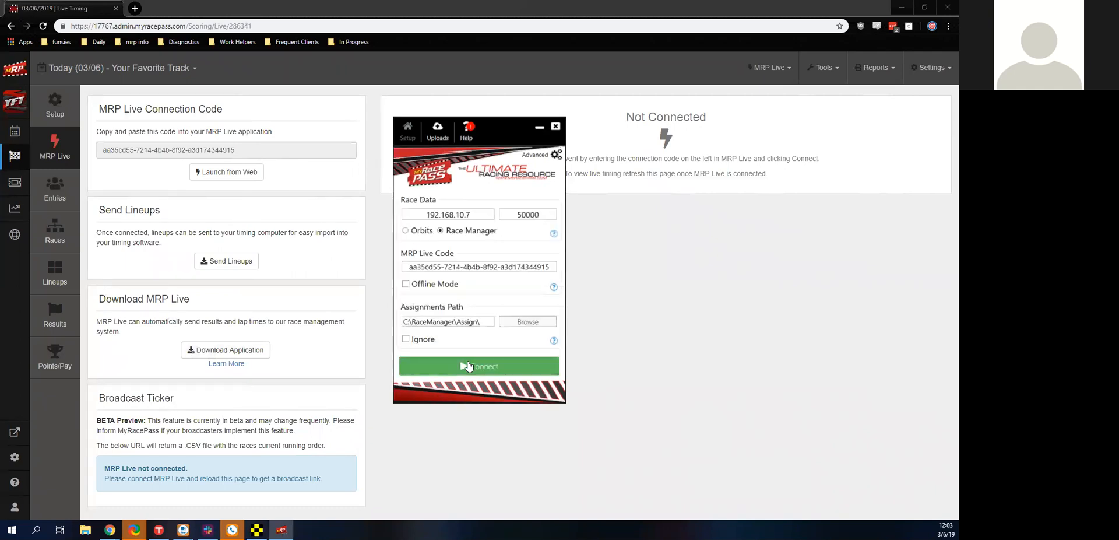
Bring up Race Manager's Setup settings beside MRP Live and choose C:\RaceManager\Assign as MRP Live's assignments path.
left_click_drag(505, 130, 249, 129)
left_click(256, 530)
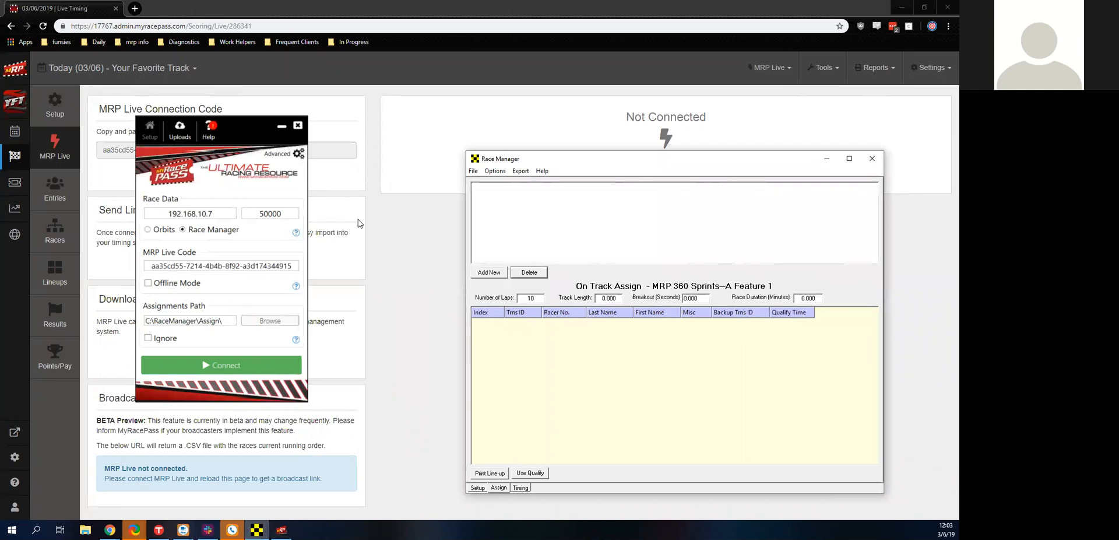
left_click(388, 455)
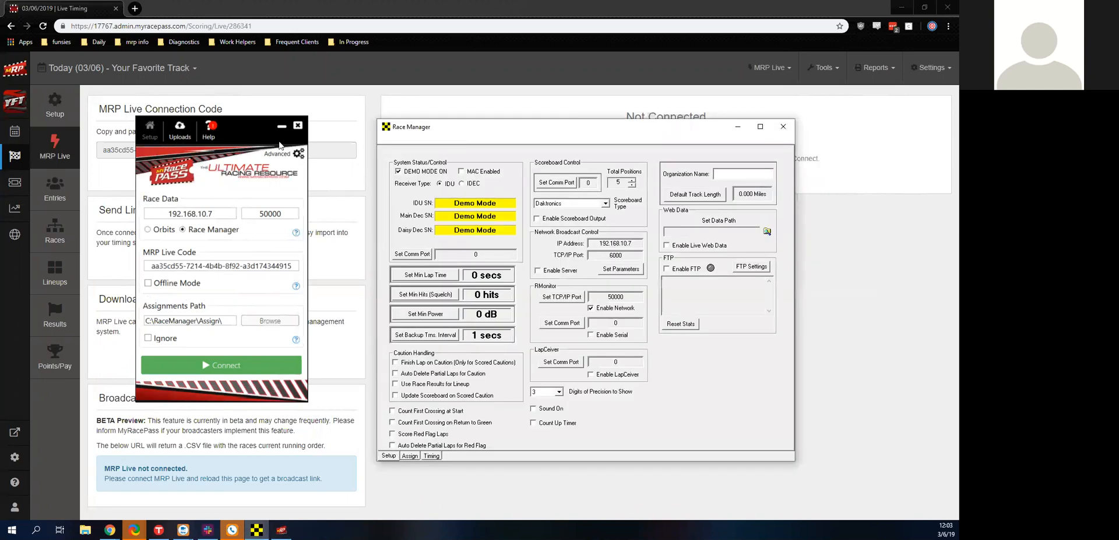
left_click_drag(279, 144, 509, 194)
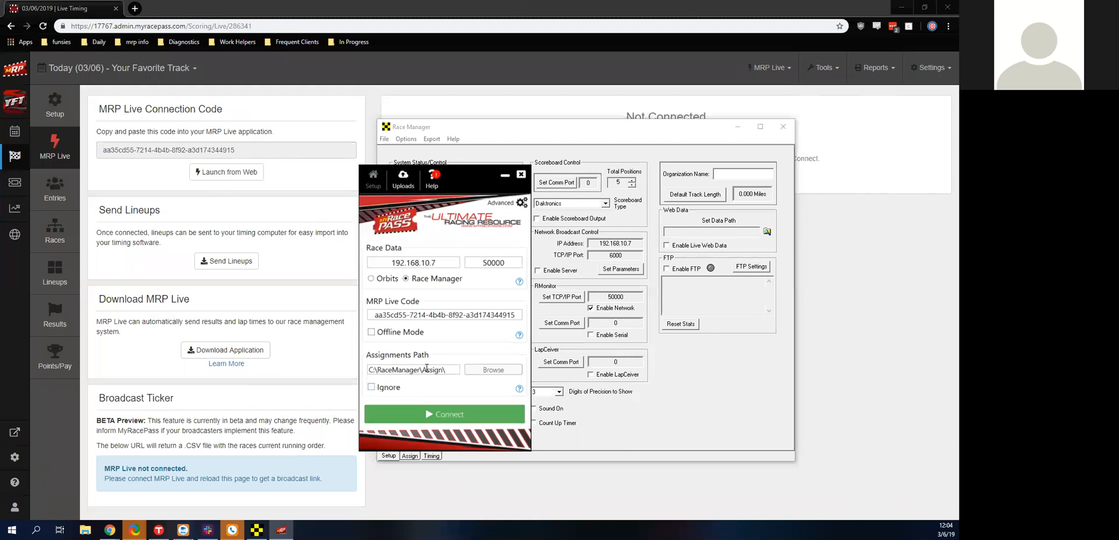
left_click(483, 371)
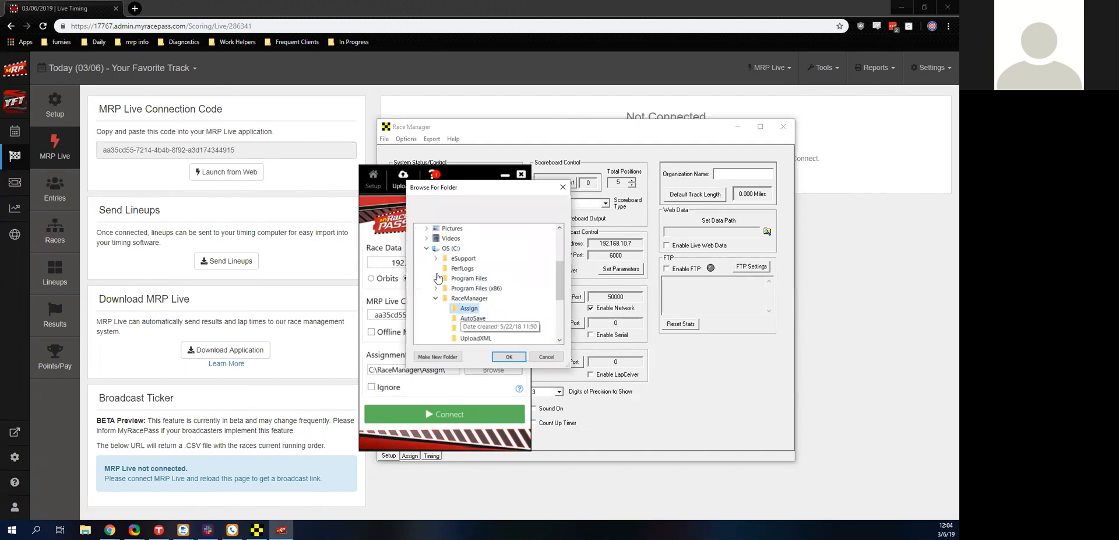
left_click(509, 356)
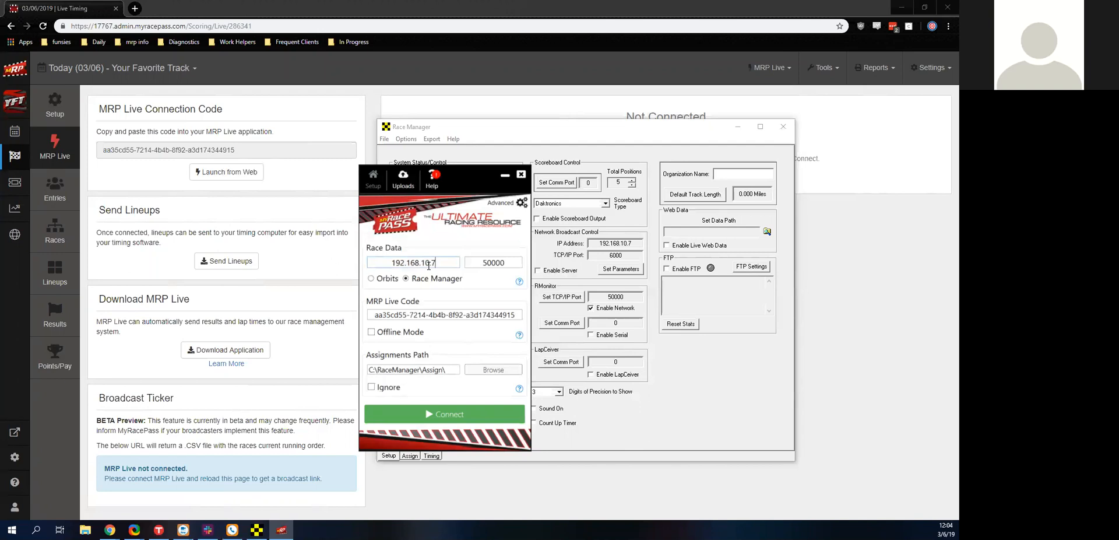
Try to connect MRP Live using the malformed IP address 192.168.10.754545.
type("54545")
left_click(442, 414)
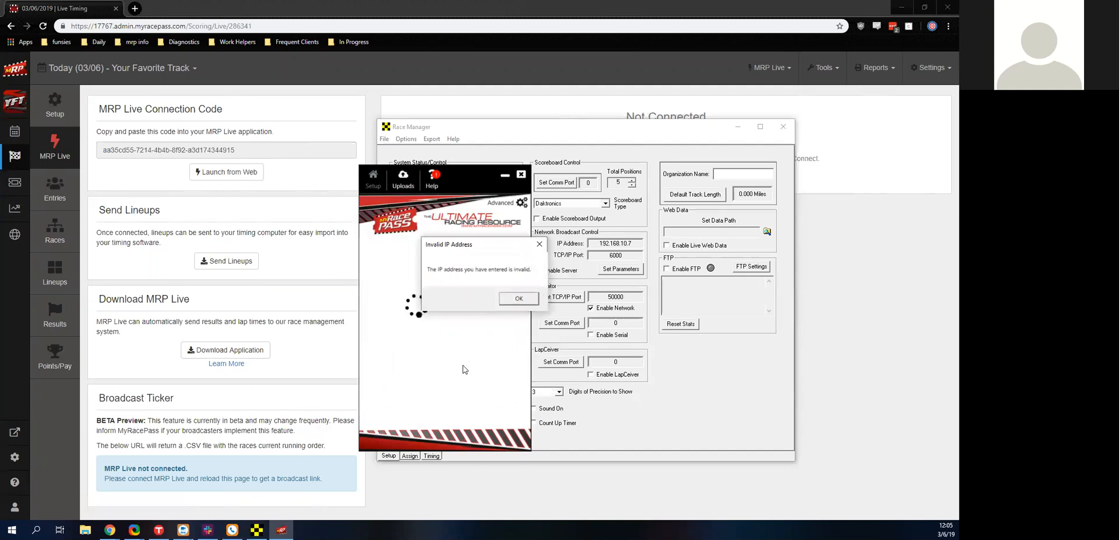
key("Return")
Try to connect MRP Live using the incorrect IP address 192.168.10.2.
left_click_drag(447, 262, 421, 265)
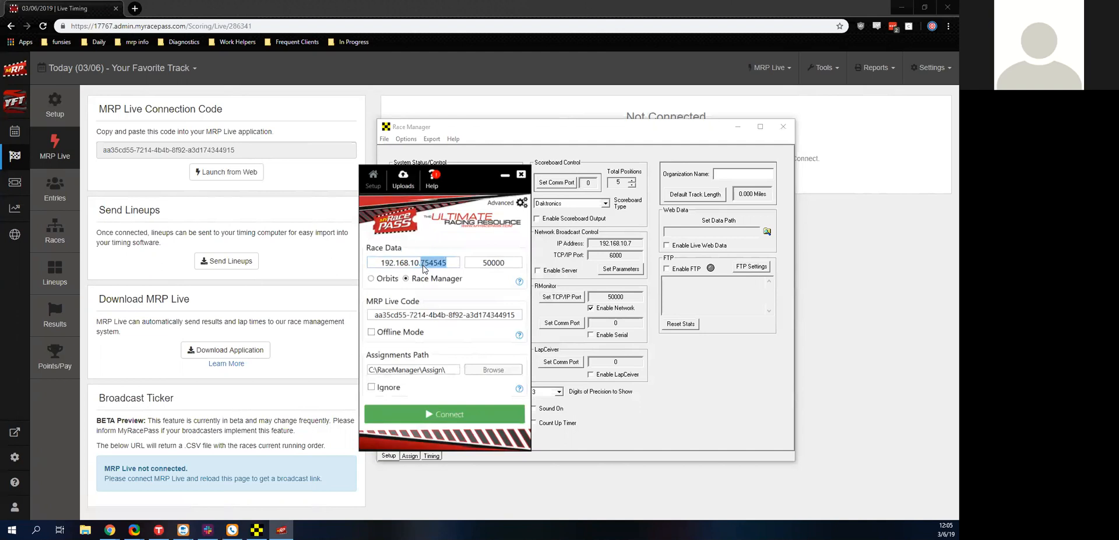
type("7")
left_click(431, 414)
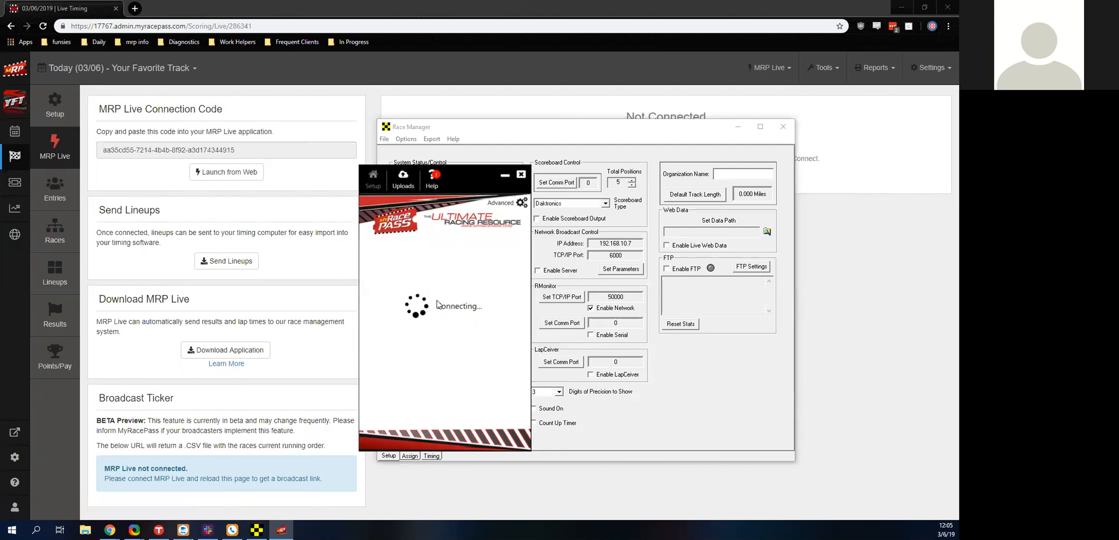
left_click_drag(479, 175, 453, 365)
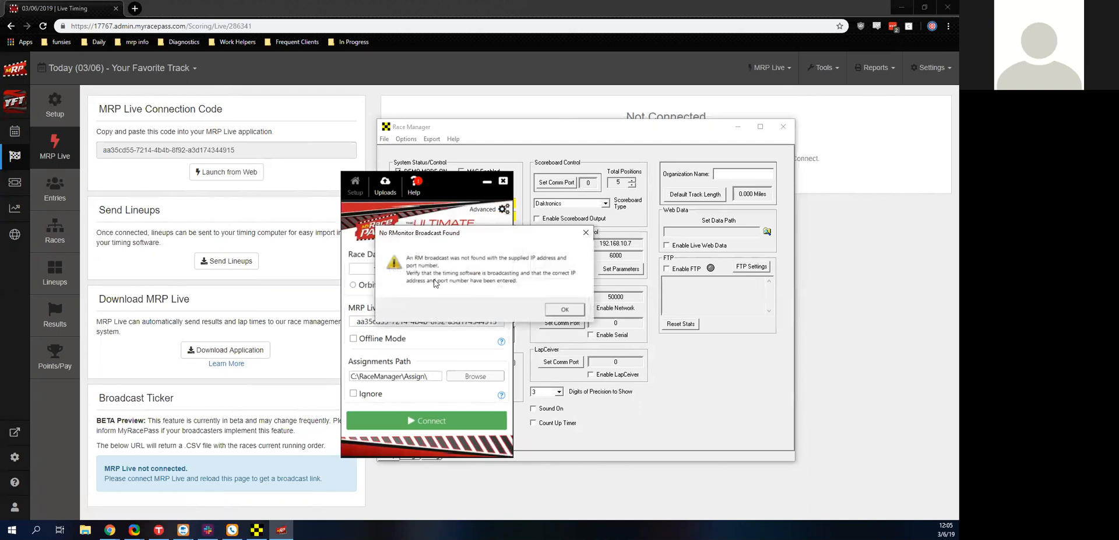
key("Return")
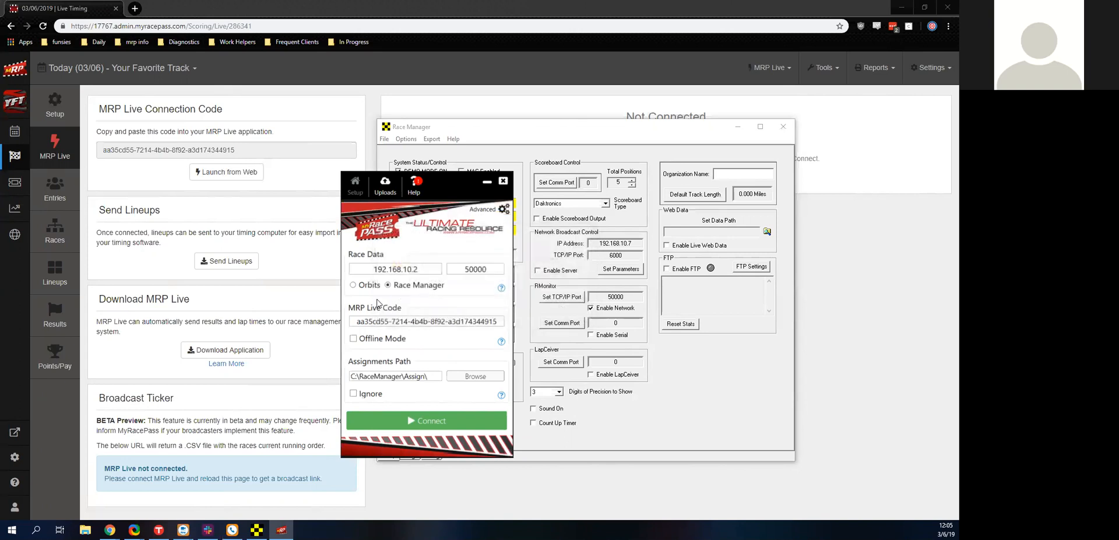
Set the race data IP address to 192.168.10.7, connect MRP Live, and minimize MRP Live and Race Manager.
key("BackSpace")
type("7")
left_click(410, 425)
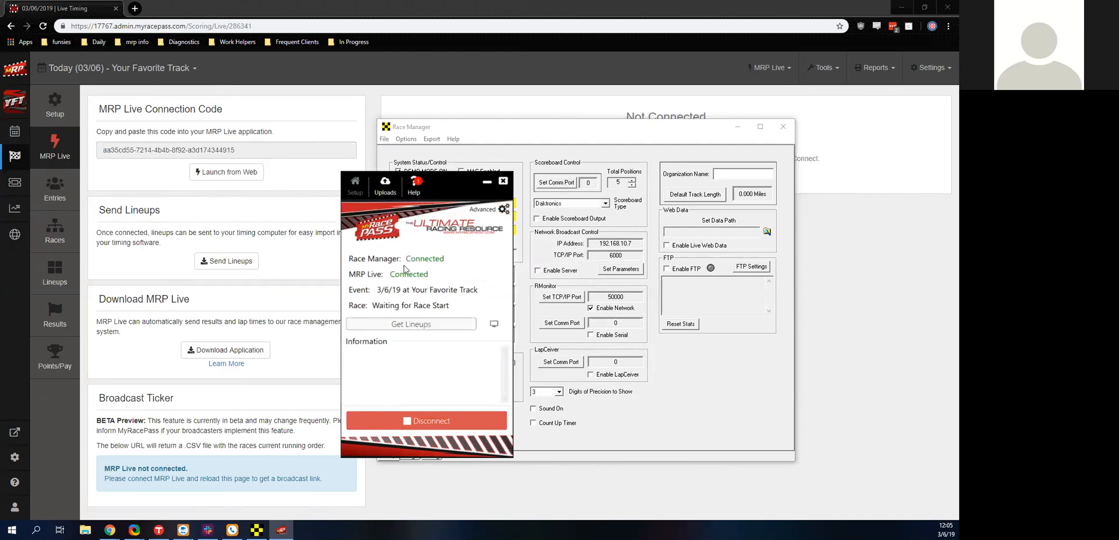
left_click(486, 182)
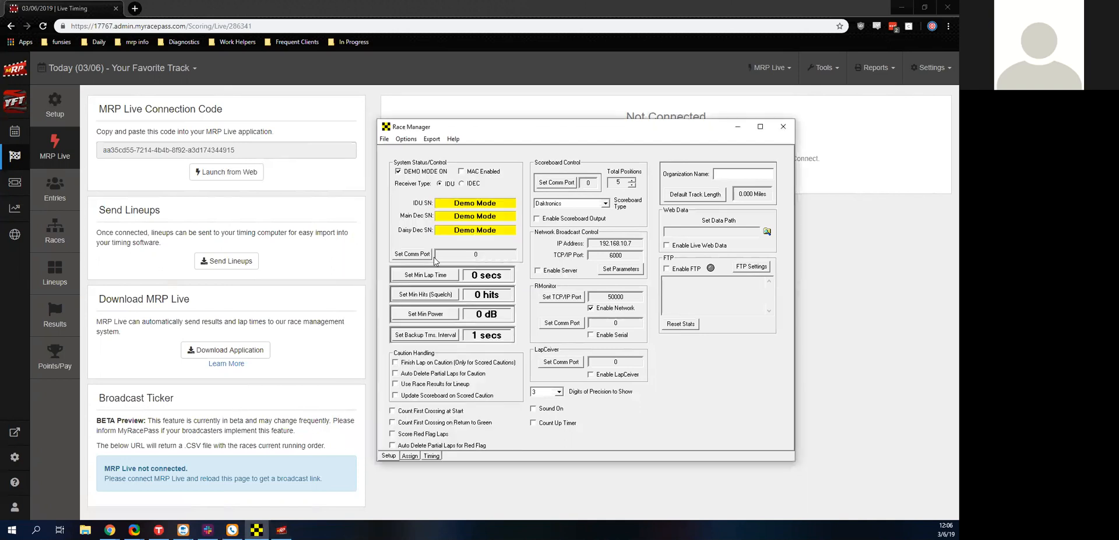
left_click(737, 127)
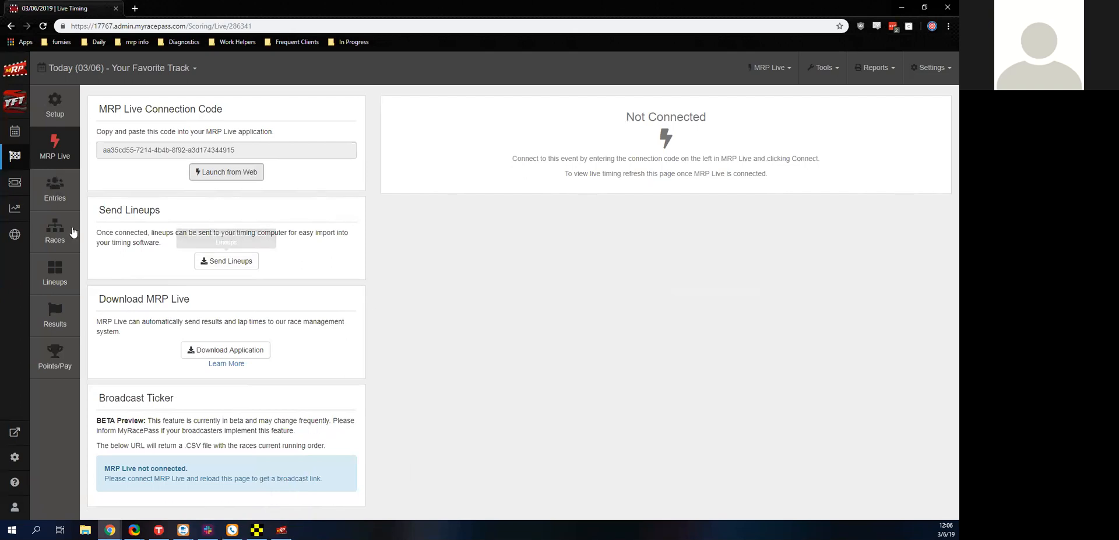
Open the event's Entries page and look through the competitor list for the 410 Sprints - Winged class.
left_click(52, 204)
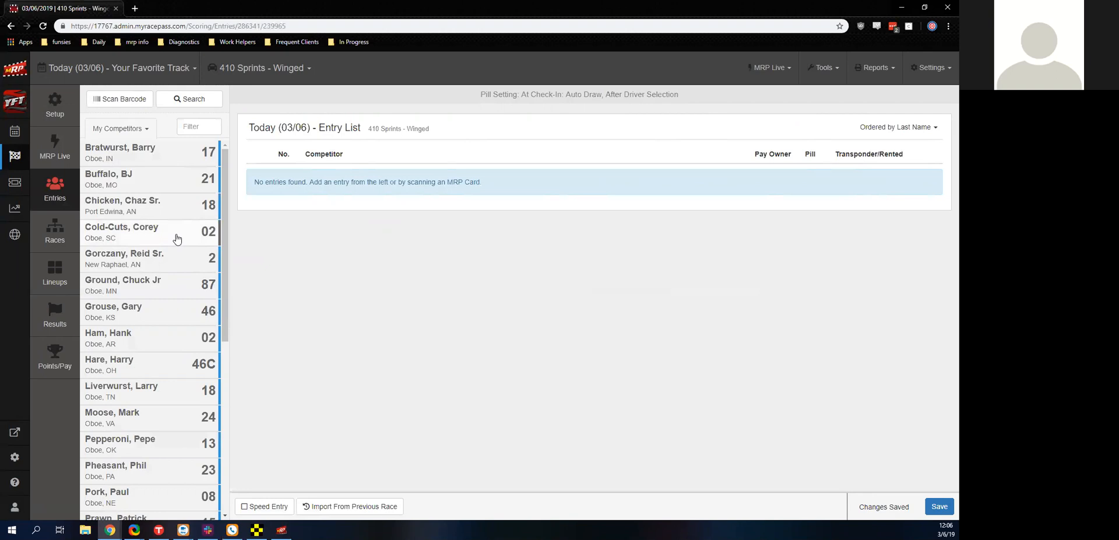
scroll(177, 238, "down", 5)
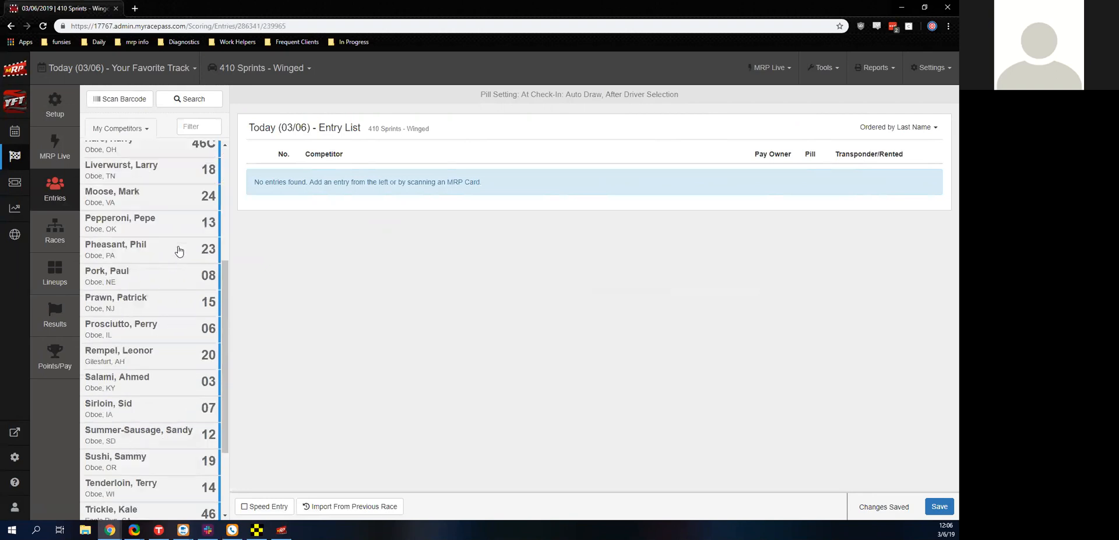
scroll(175, 370, "up", 5)
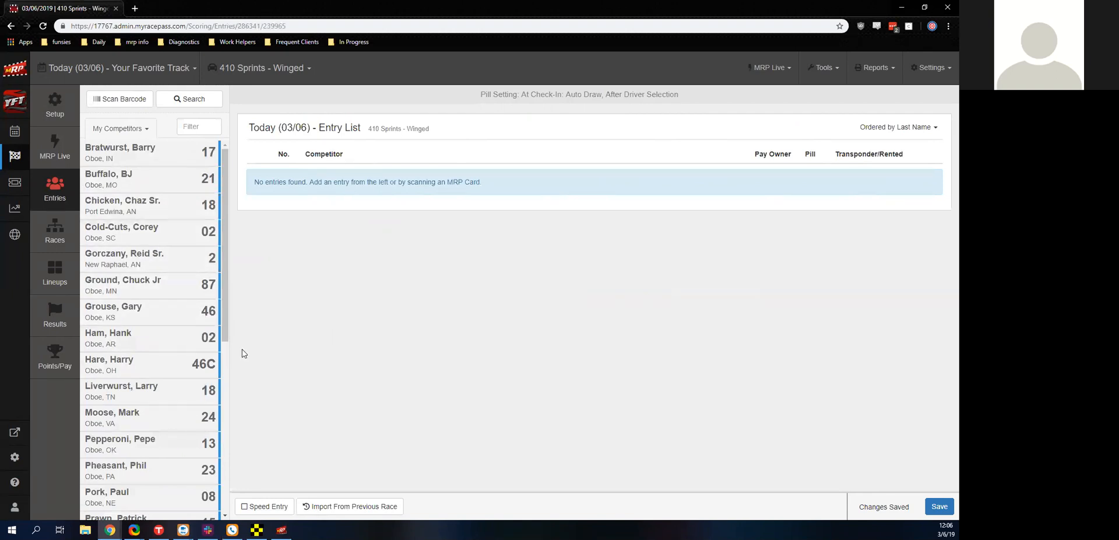
scroll(207, 225, "down", 1)
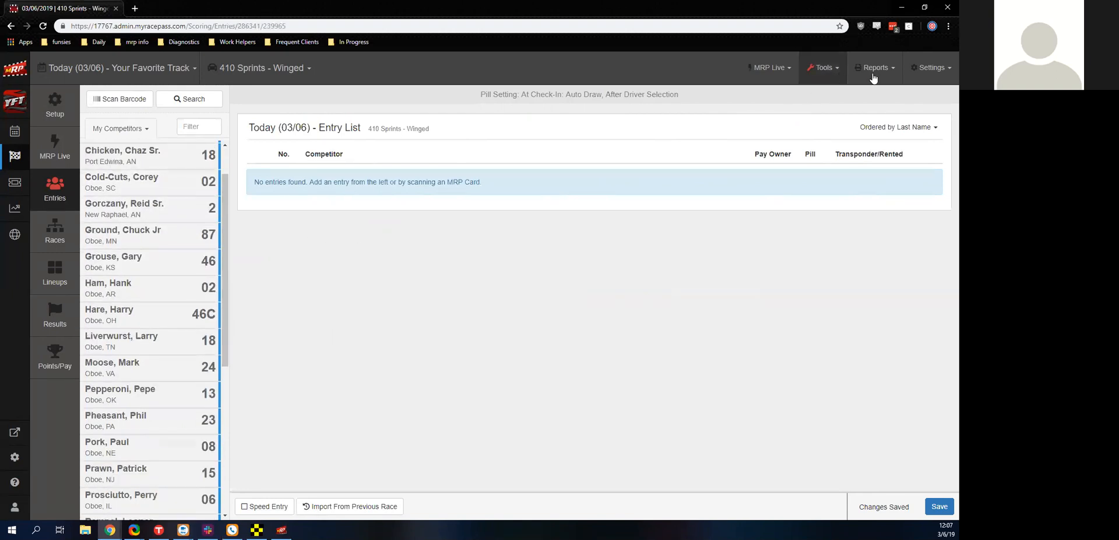
Open driver management and filter the driver list to the 410 Sprints - Winged class.
left_click(926, 69)
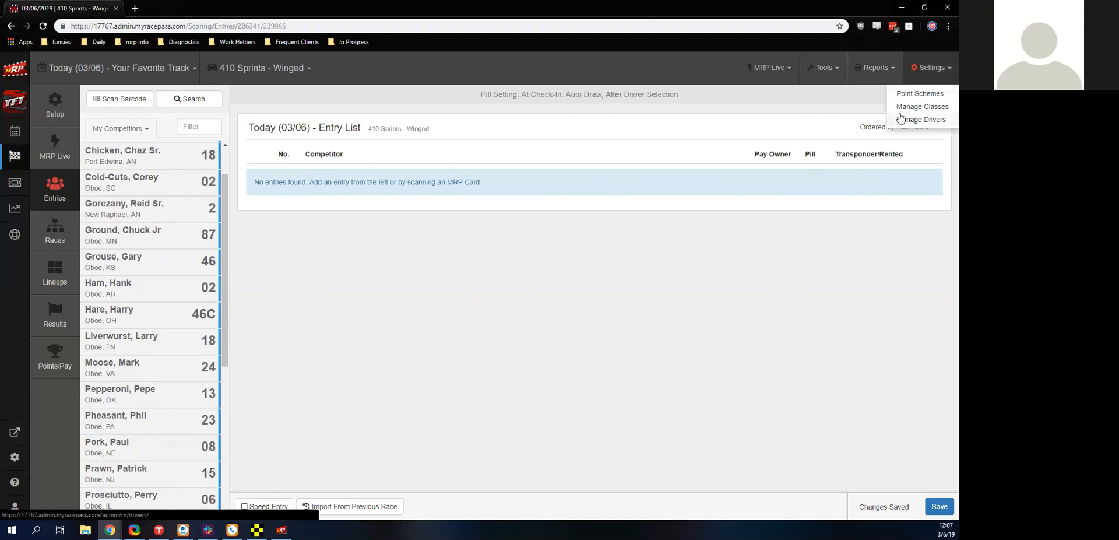
left_click(921, 119)
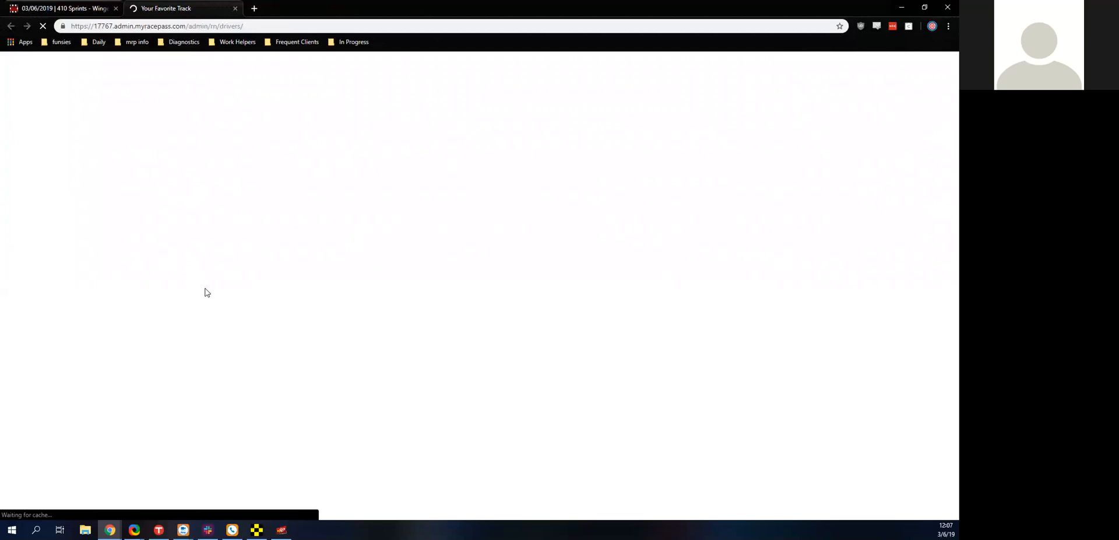
left_click(98, 239)
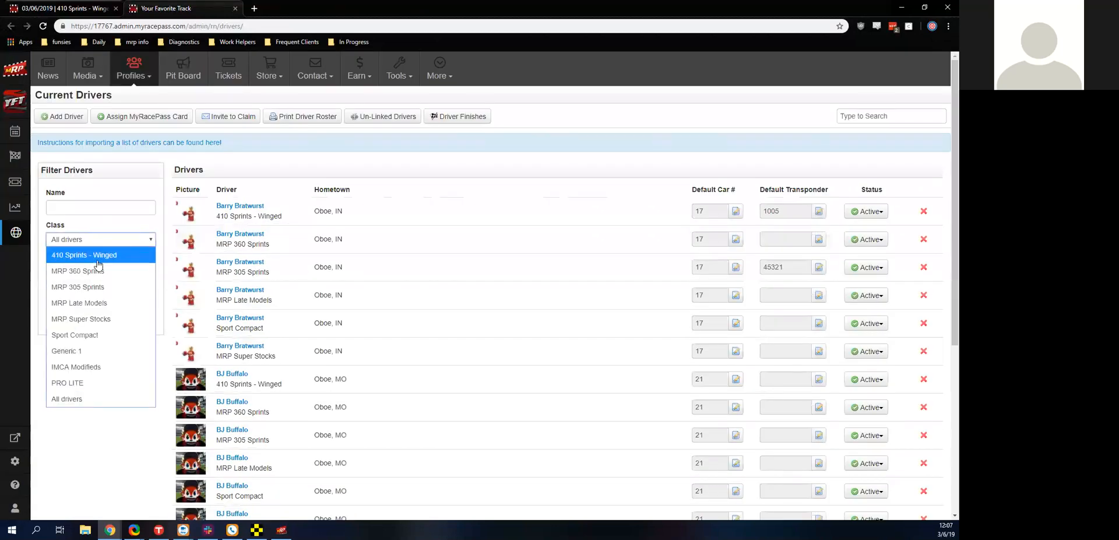
left_click(95, 249)
left_click(60, 323)
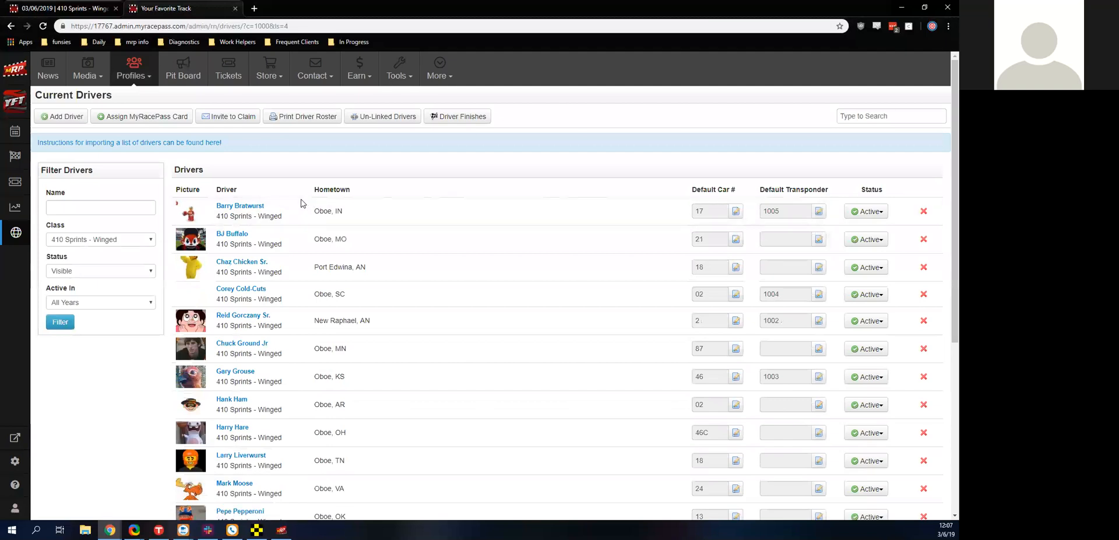
Set the default transponder of the 410 Sprints - Winged driver of car 21 to 1010.
scroll(300, 204, "down", 1)
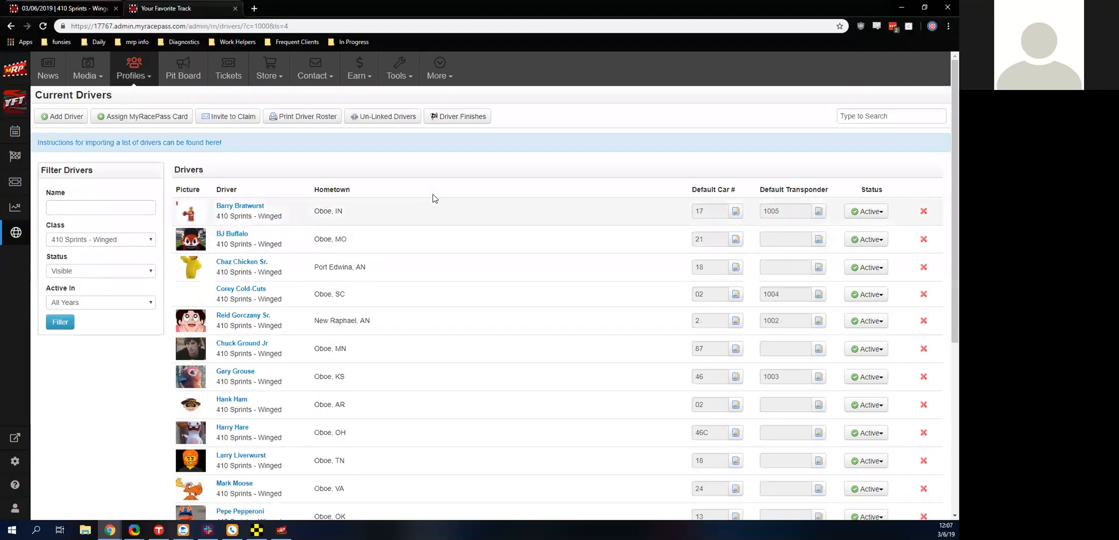
scroll(433, 198, "down", 1)
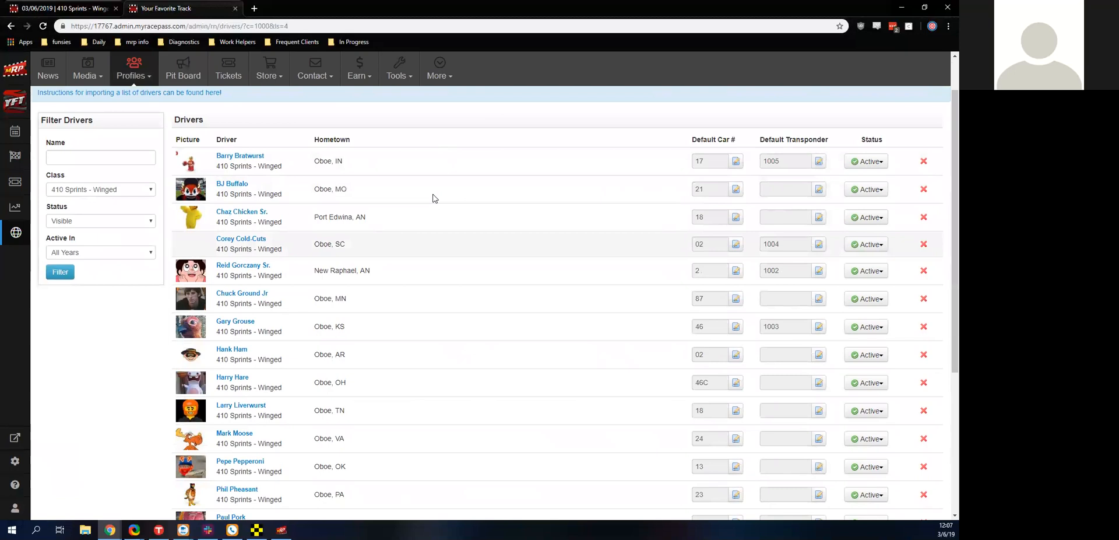
scroll(433, 199, "down", 4)
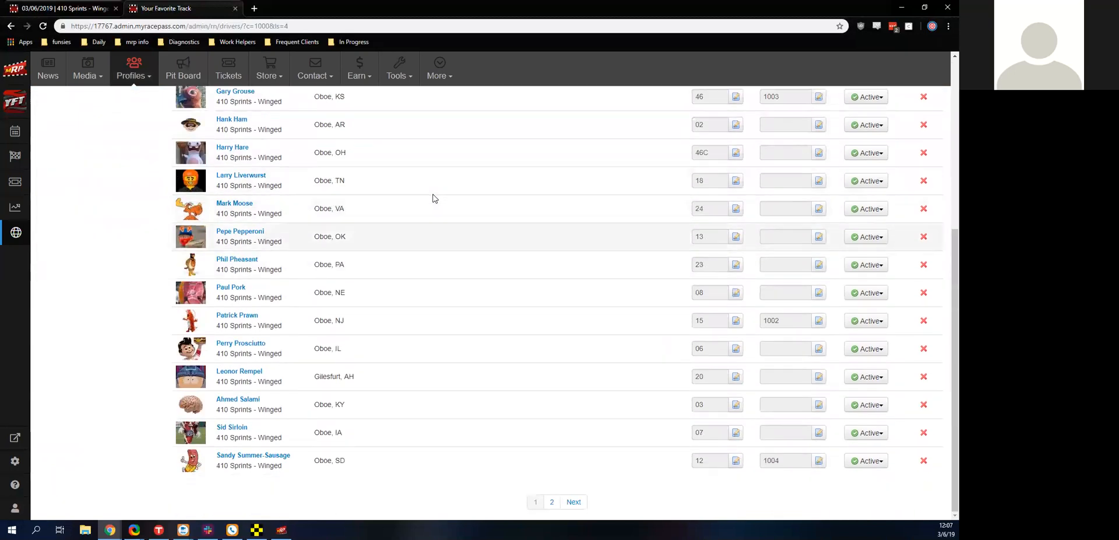
scroll(433, 198, "up", 5)
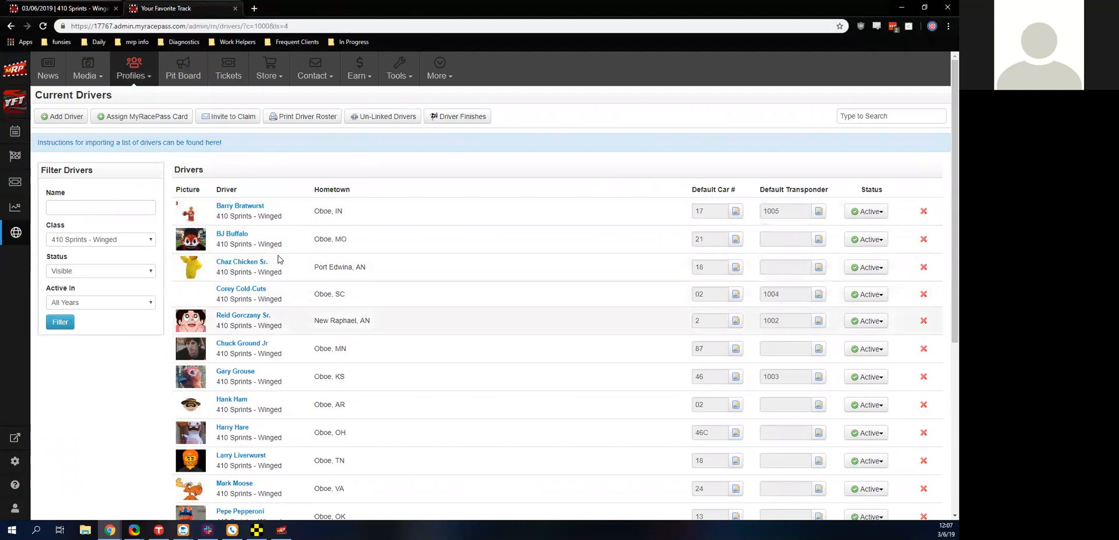
scroll(278, 259, "down", 2)
scroll(278, 258, "up", 2)
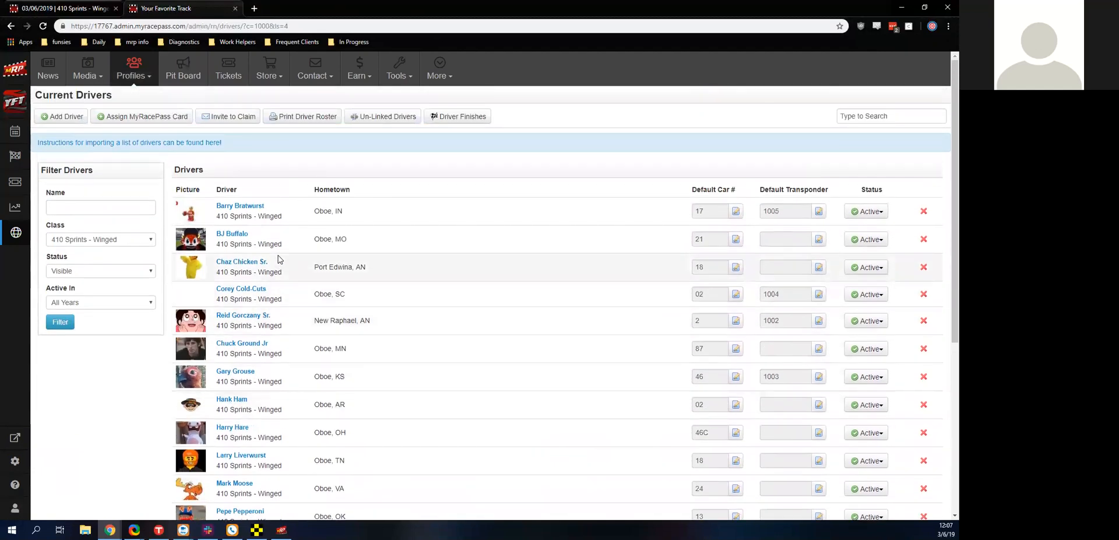
left_click(818, 239)
type("1010")
key("Return")
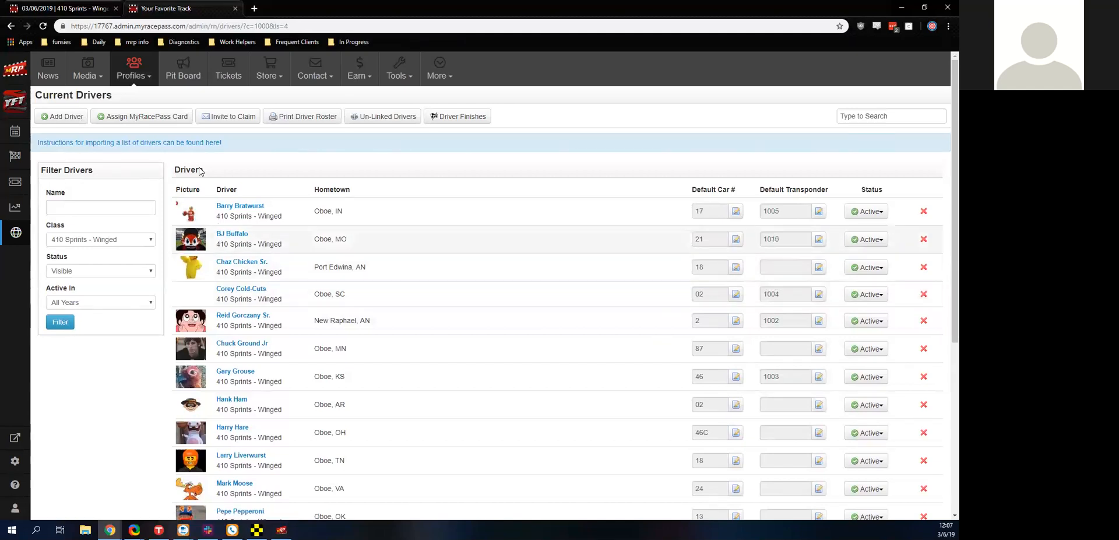
scroll(763, 113, "down", 5)
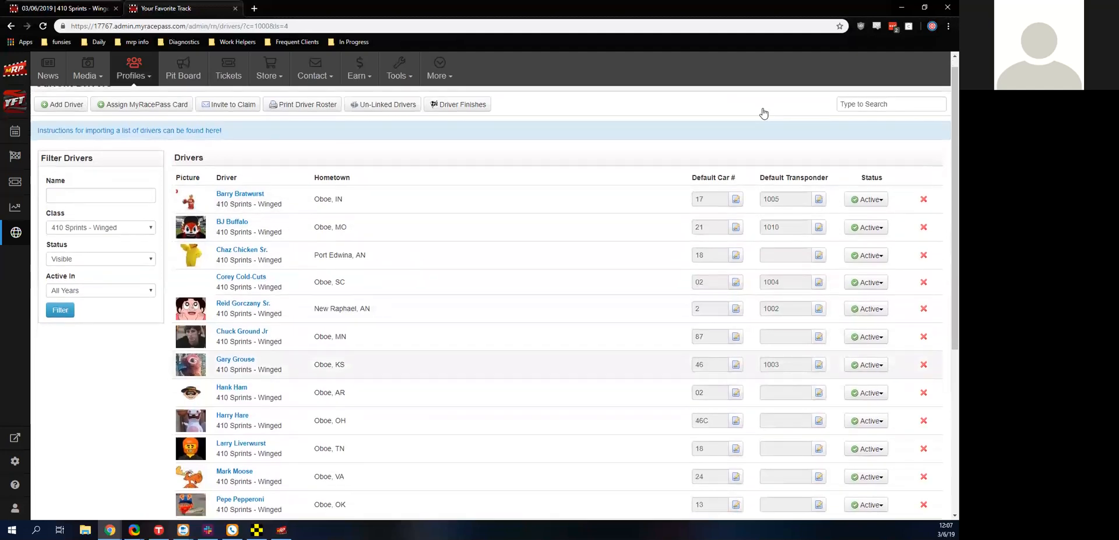
scroll(763, 113, "up", 5)
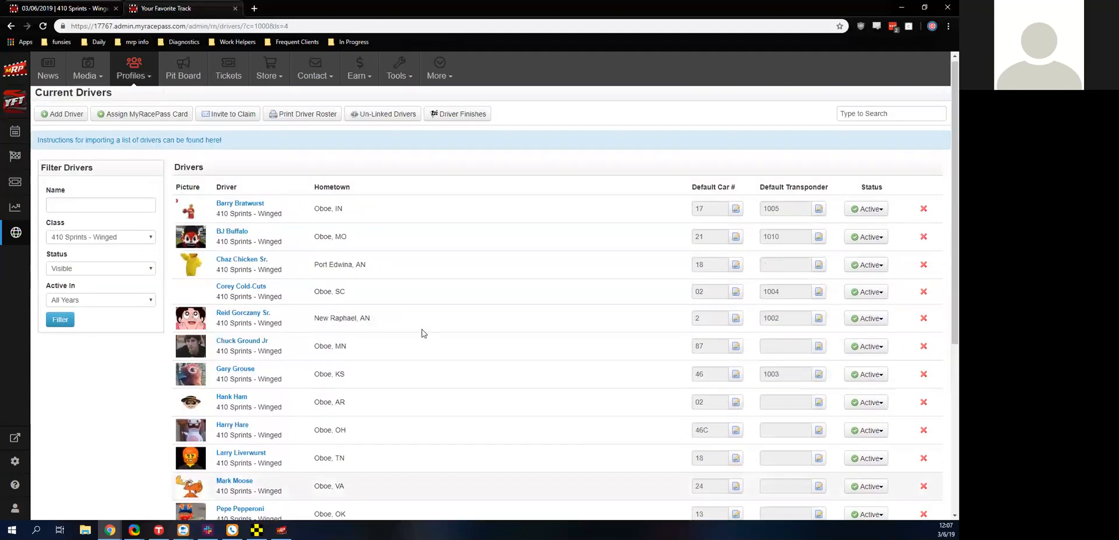
Close the drivers page, filter the event's competitor list by the car 21 driver's surname, and open that driver's entry form.
left_click(234, 8)
scroll(201, 208, "up", 1)
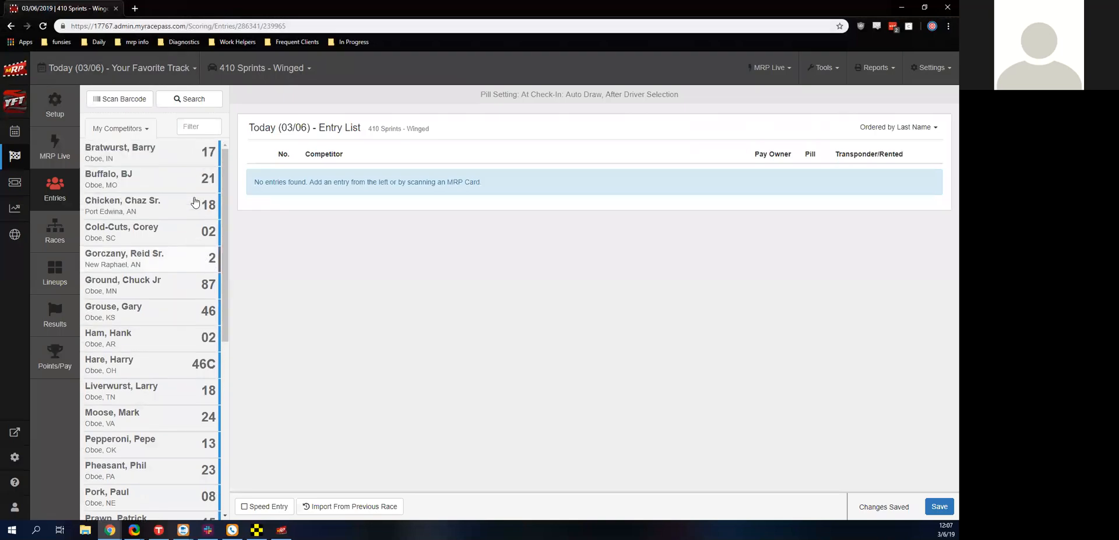
scroll(134, 273, "down", 6)
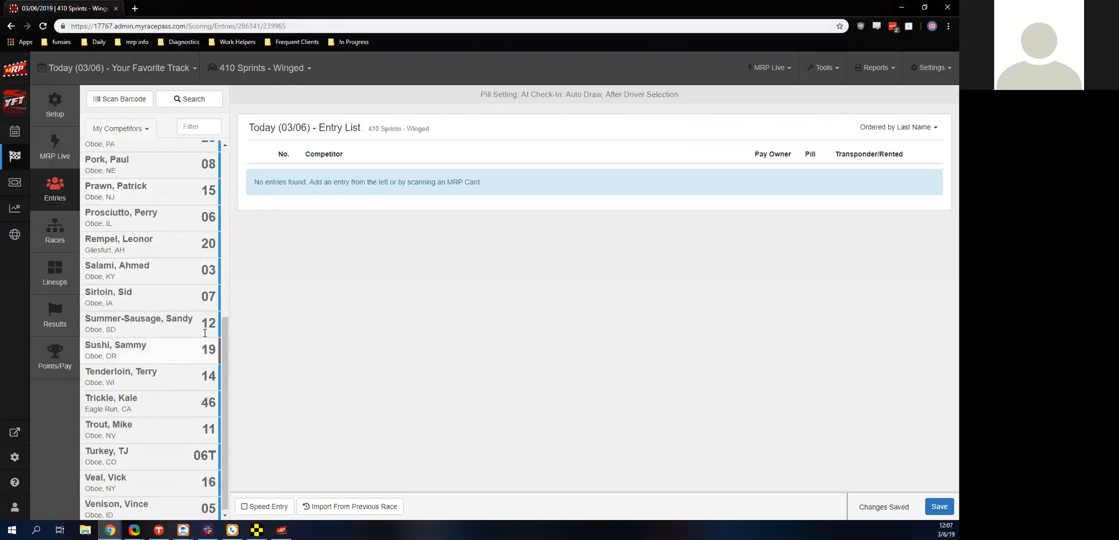
scroll(134, 273, "up", 6)
left_click(198, 127)
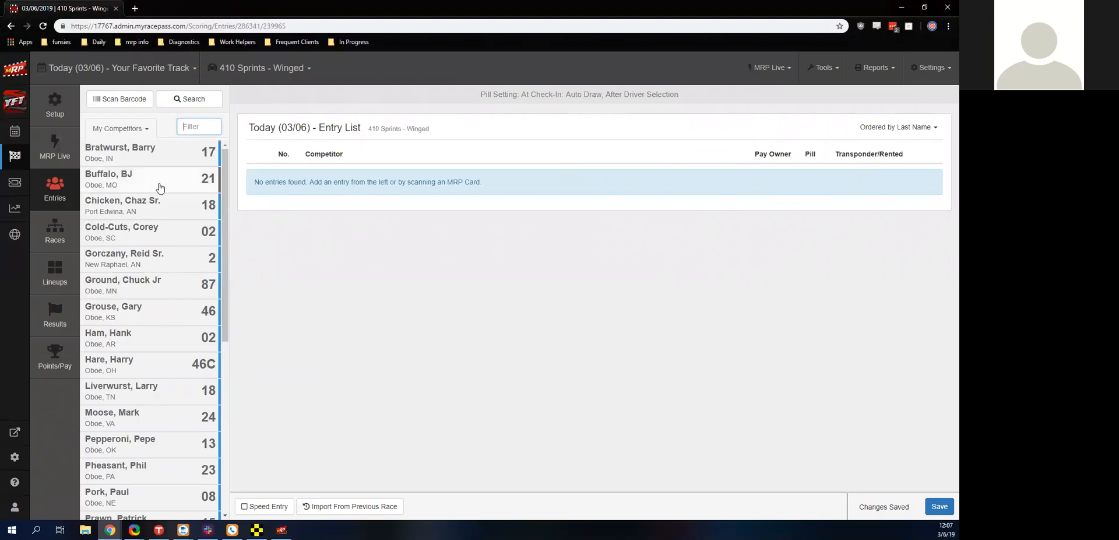
type("buffa")
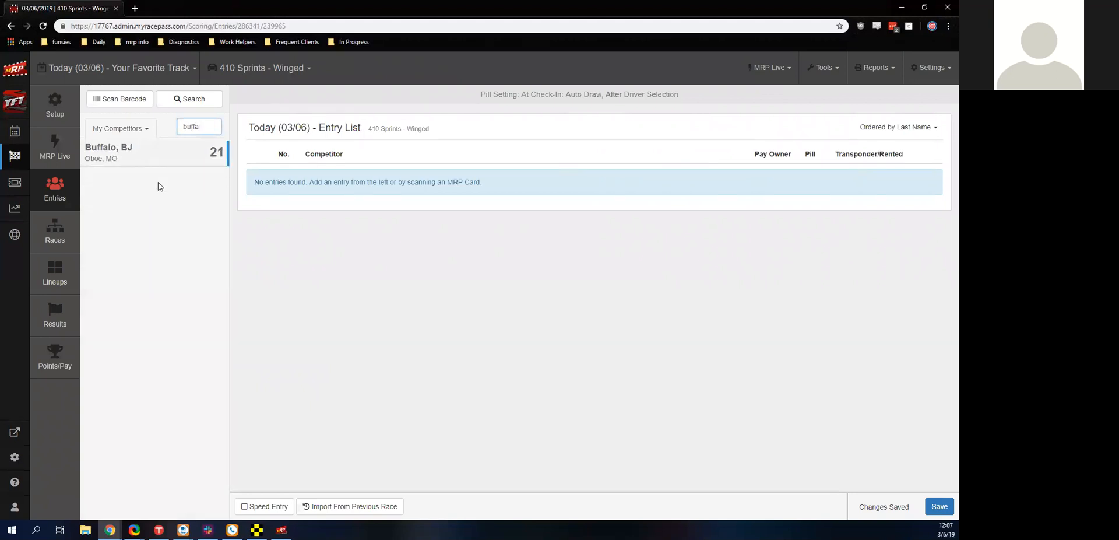
left_click(134, 152)
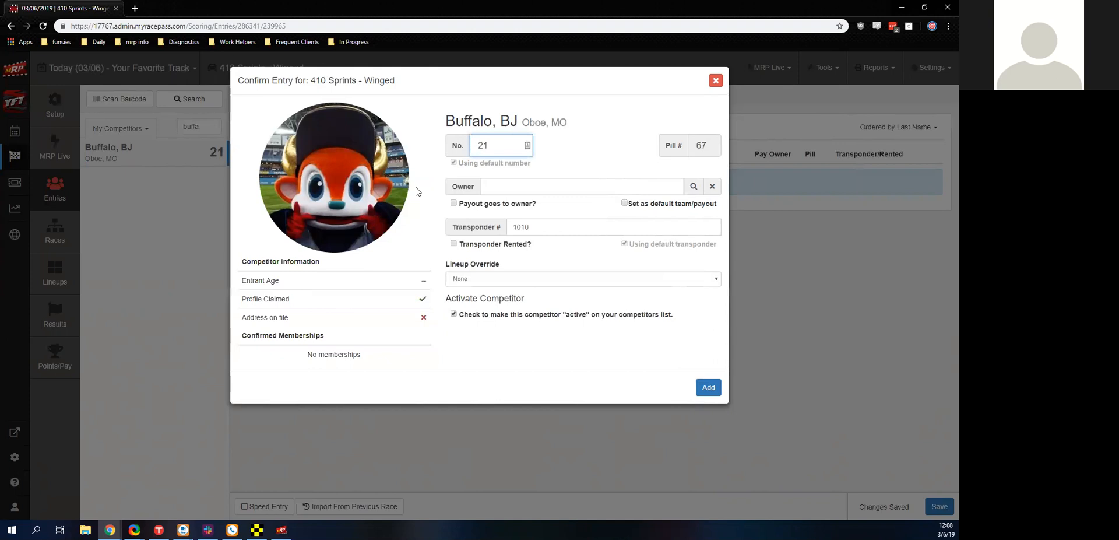
Review the lineup override options, keep None, and add the car 21 entry with its default transponder.
key("Tab")
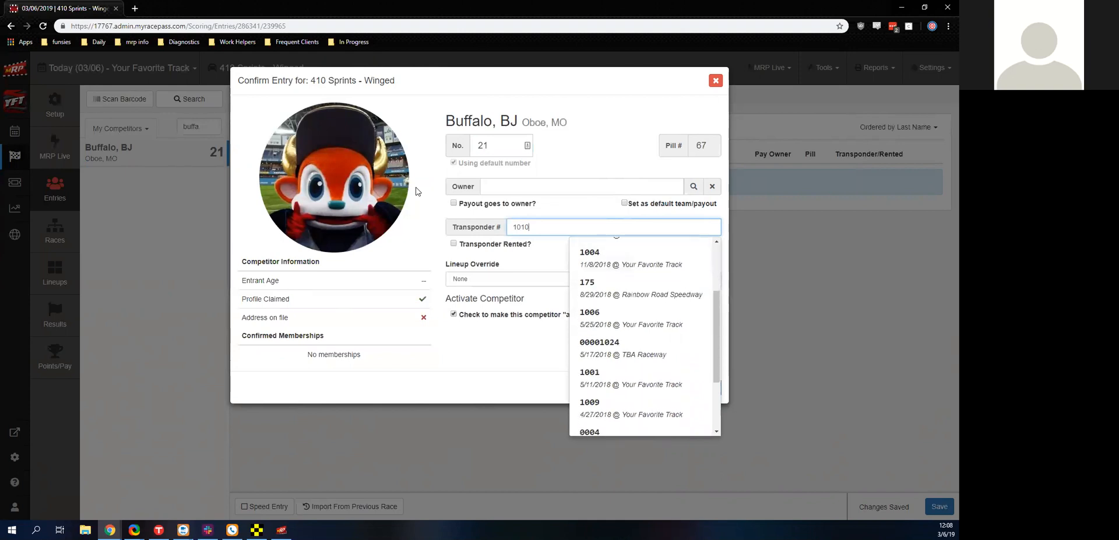
key("Tab")
key("Tab")
key("space")
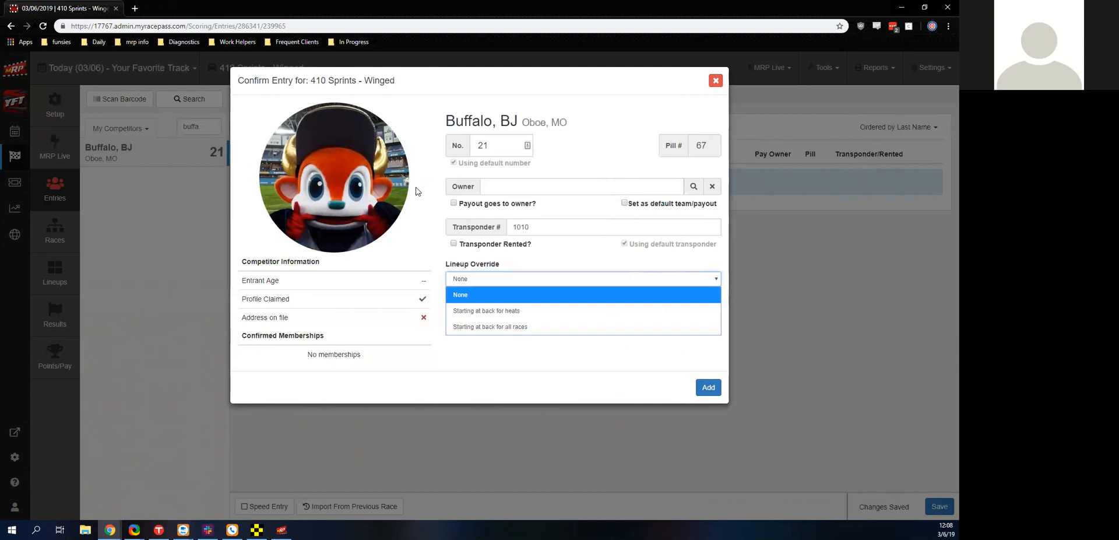
key("Down")
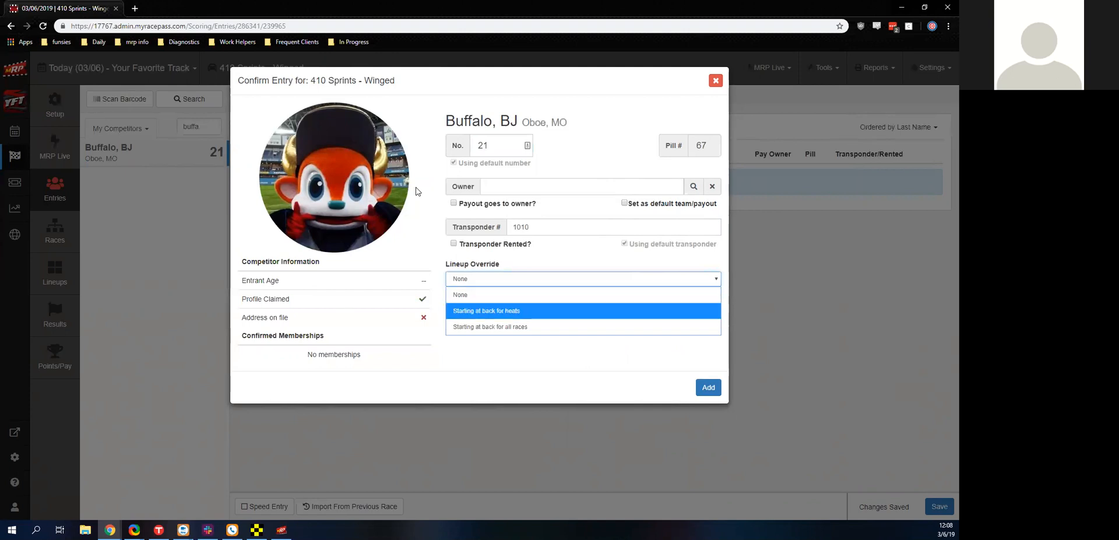
key("Up")
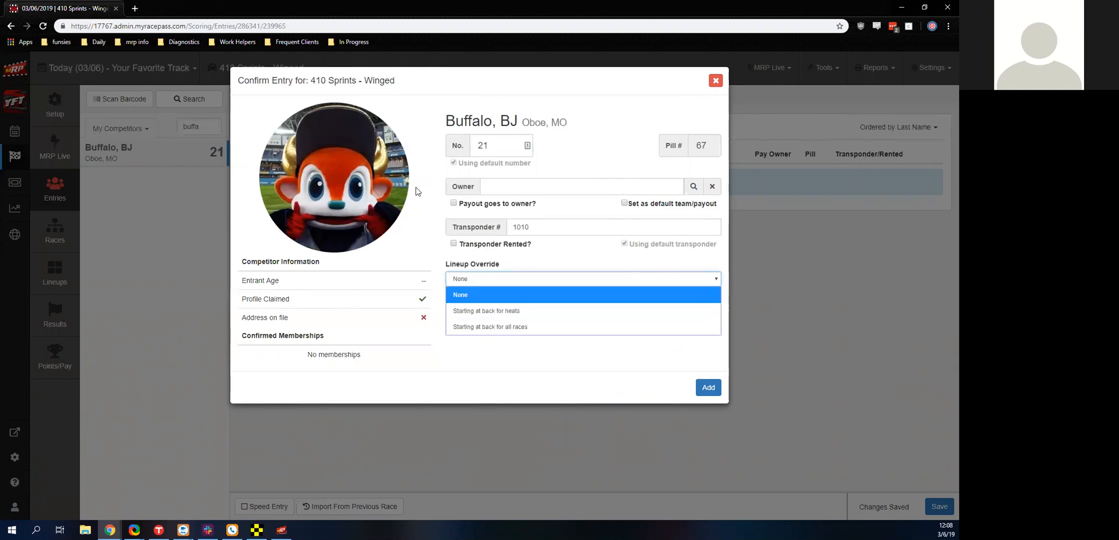
key("Down")
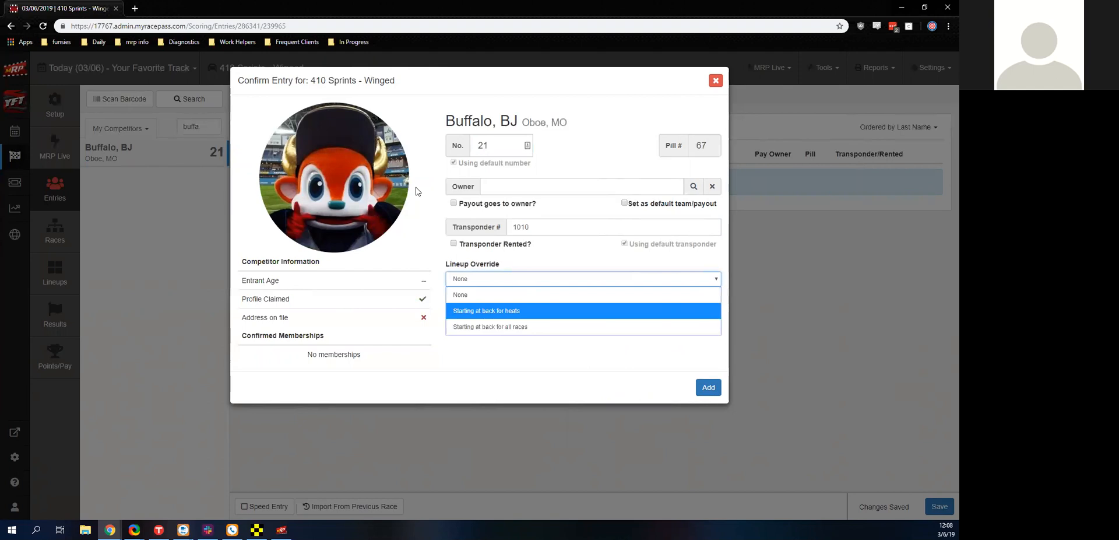
key("Up")
key("Return")
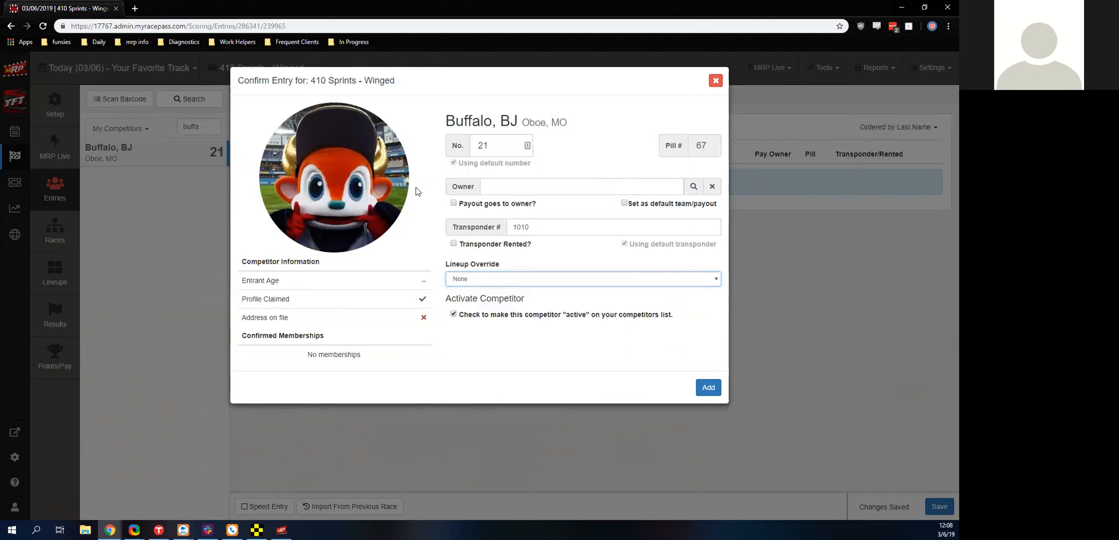
left_click(706, 388)
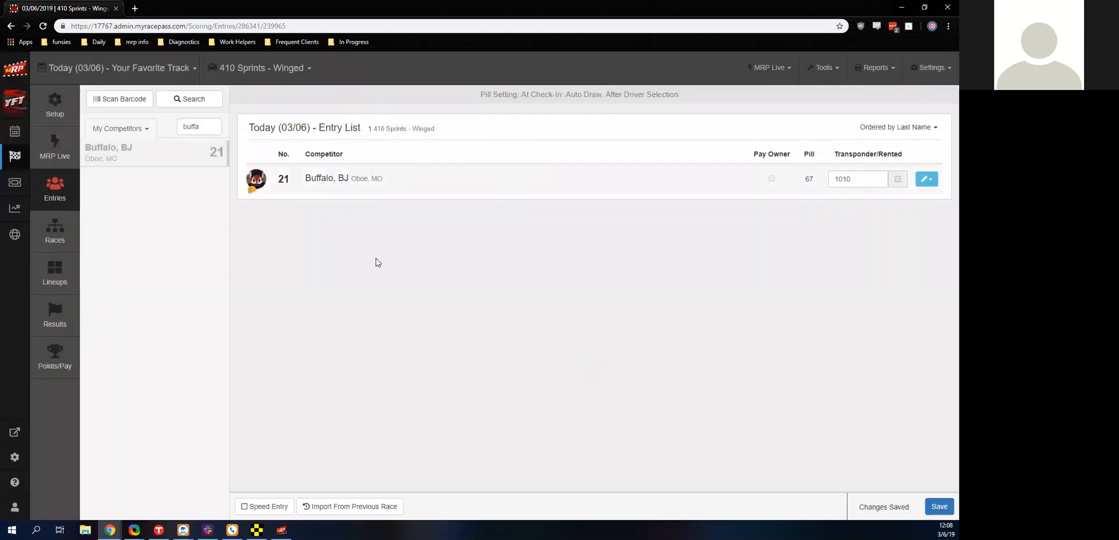
Clear the competitor filter, open the entry form for the car 87 driver, and assign the previously used transponder 1003.
left_click_drag(199, 126, 176, 130)
key("BackSpace")
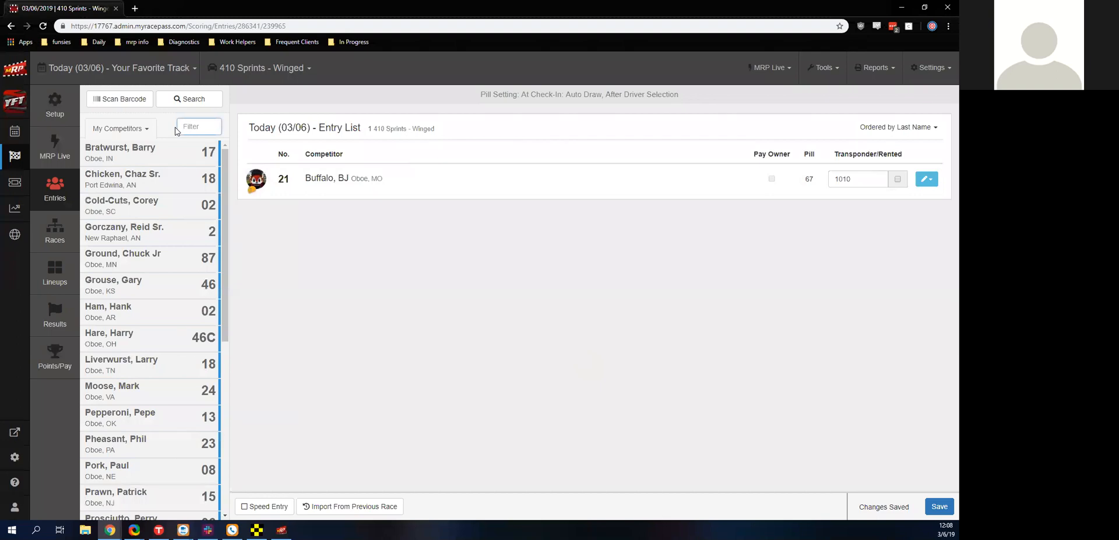
left_click(105, 263)
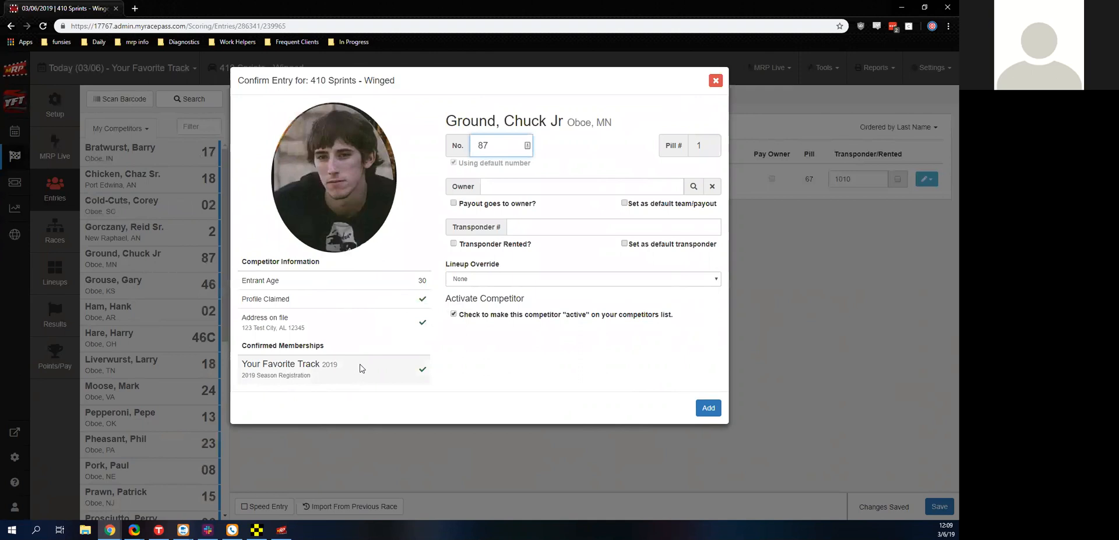
left_click(441, 231)
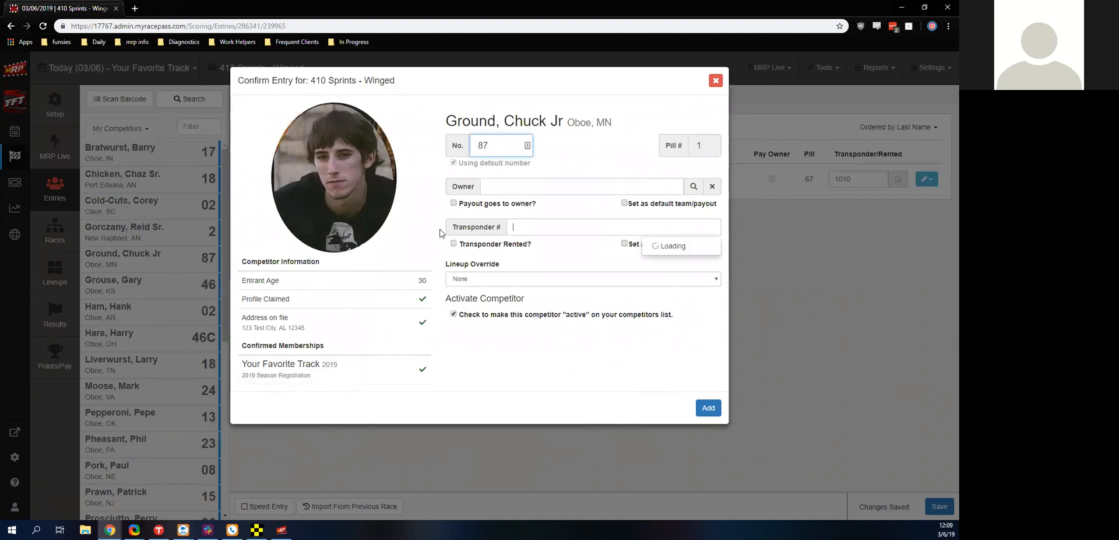
key("Down")
key("Up")
key("Return")
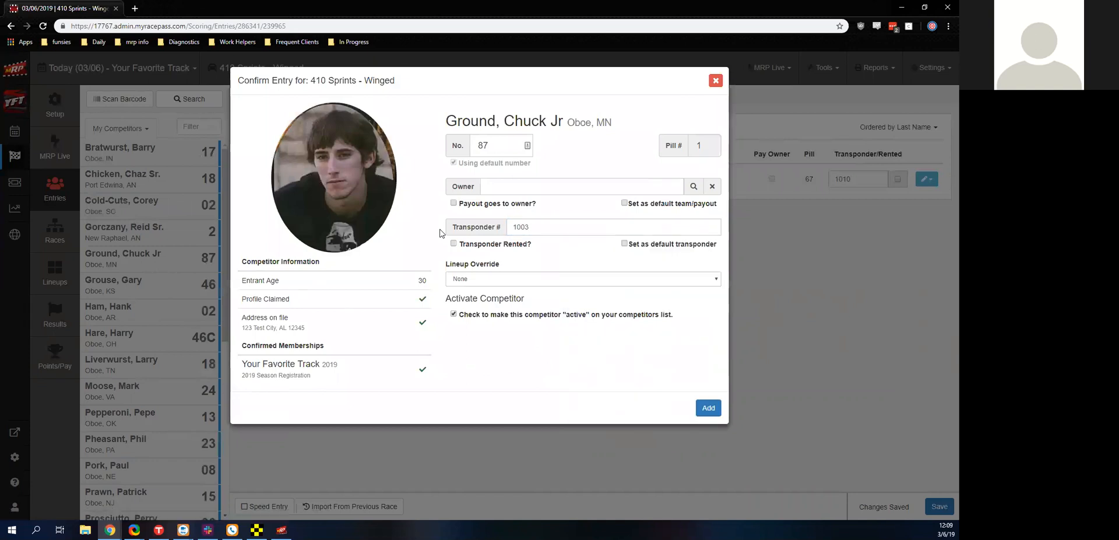
Assign #87 - March Team as owner with payout to the owner, make team and transponder defaults, and add the car 87 entry.
key("Return")
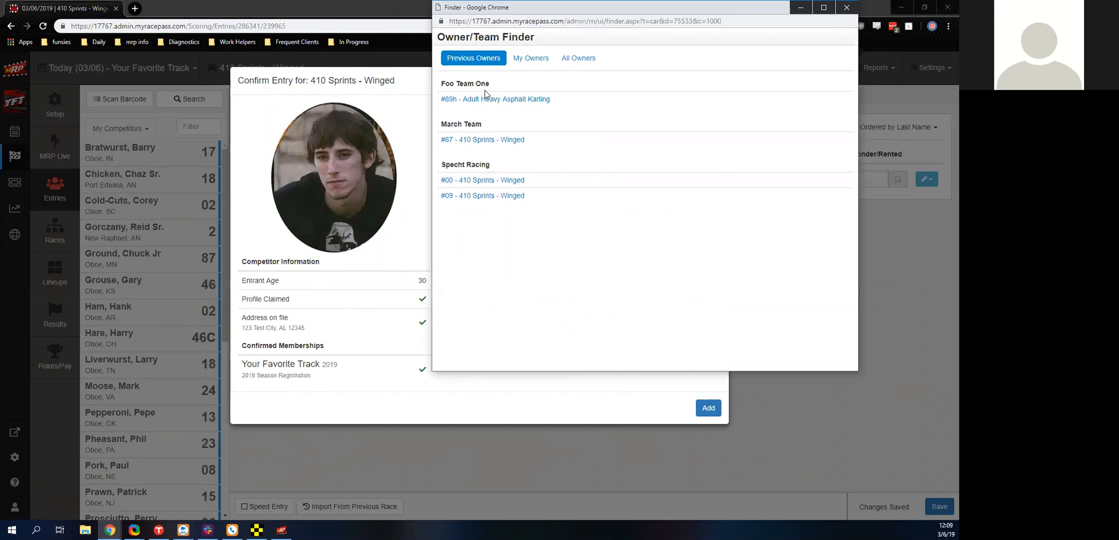
left_click(531, 58)
scroll(504, 86, "down", 3)
scroll(505, 87, "up", 3)
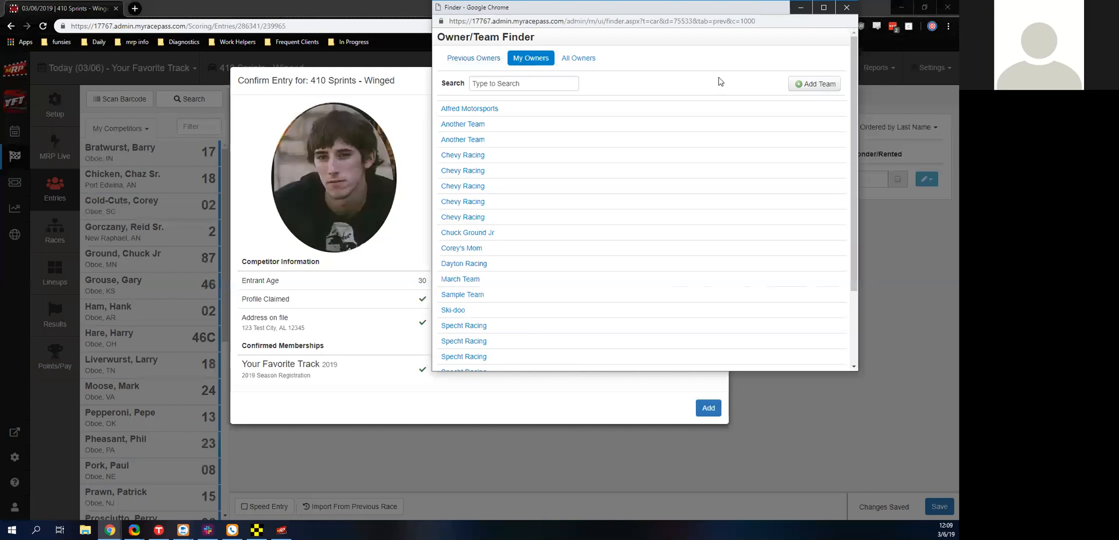
left_click(471, 63)
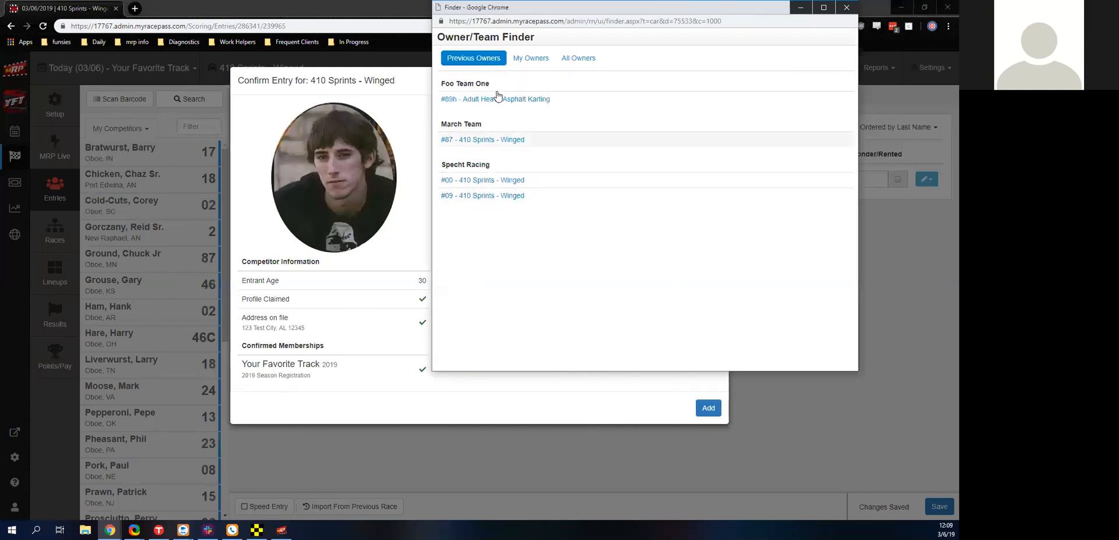
left_click(483, 139)
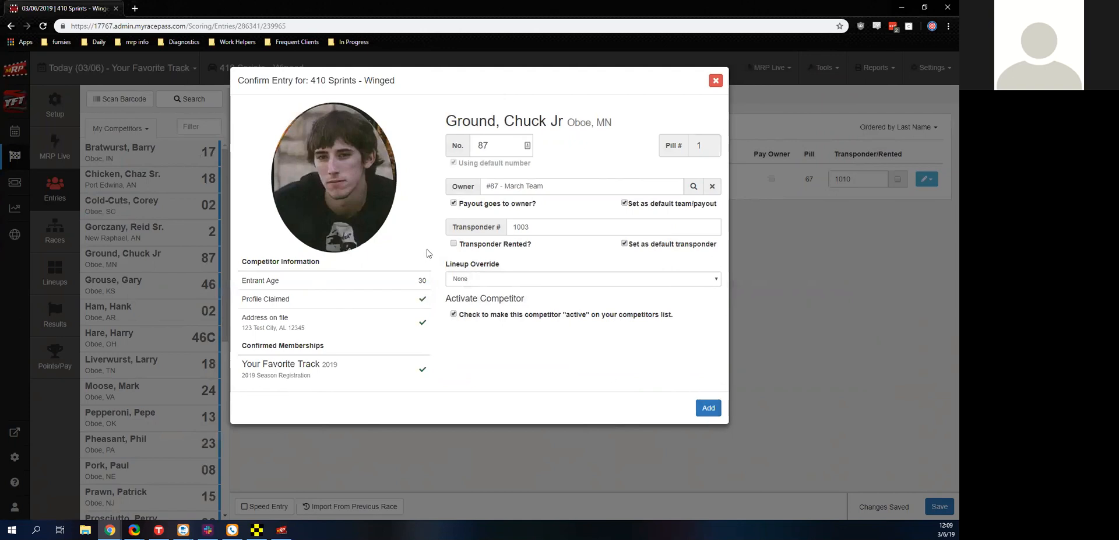
left_click(706, 409)
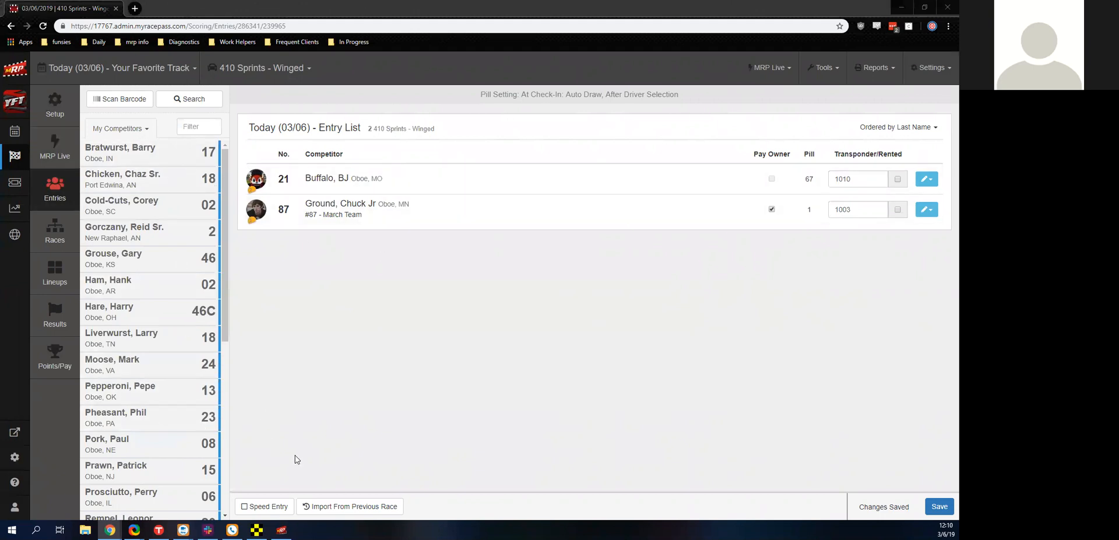
Start importing entries from the previous 3/5/2019 event and select only cars 02, 46C and 13.
left_click(329, 507)
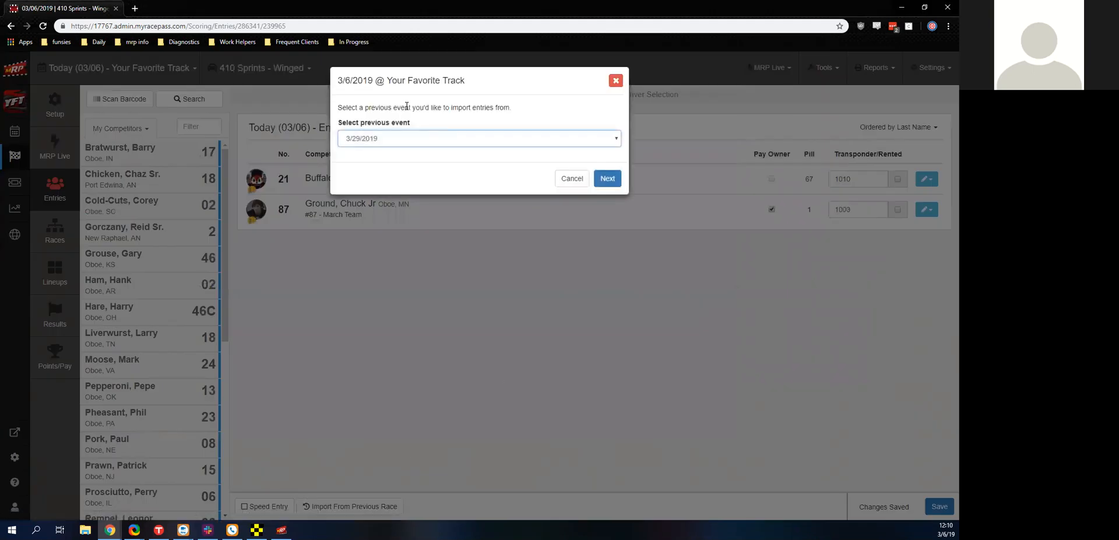
left_click(402, 138)
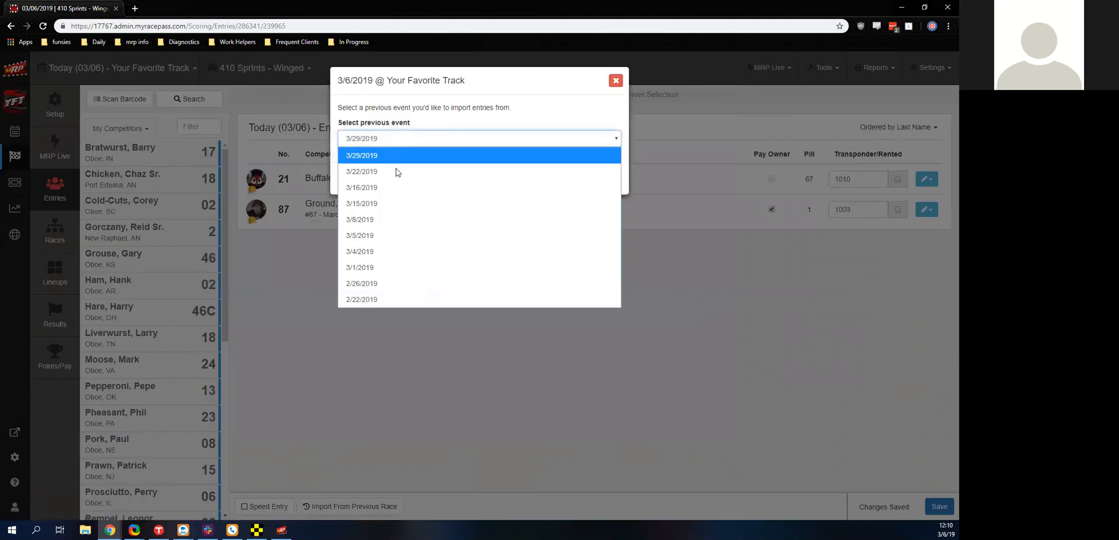
left_click(382, 234)
key("Return")
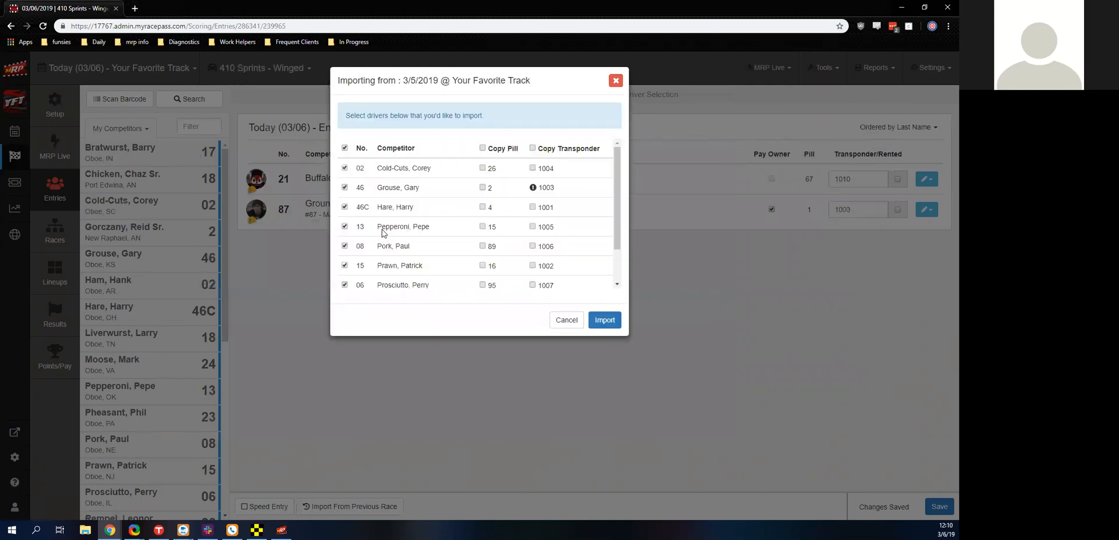
left_click(345, 148)
left_click(345, 168)
left_click(345, 206)
left_click(345, 226)
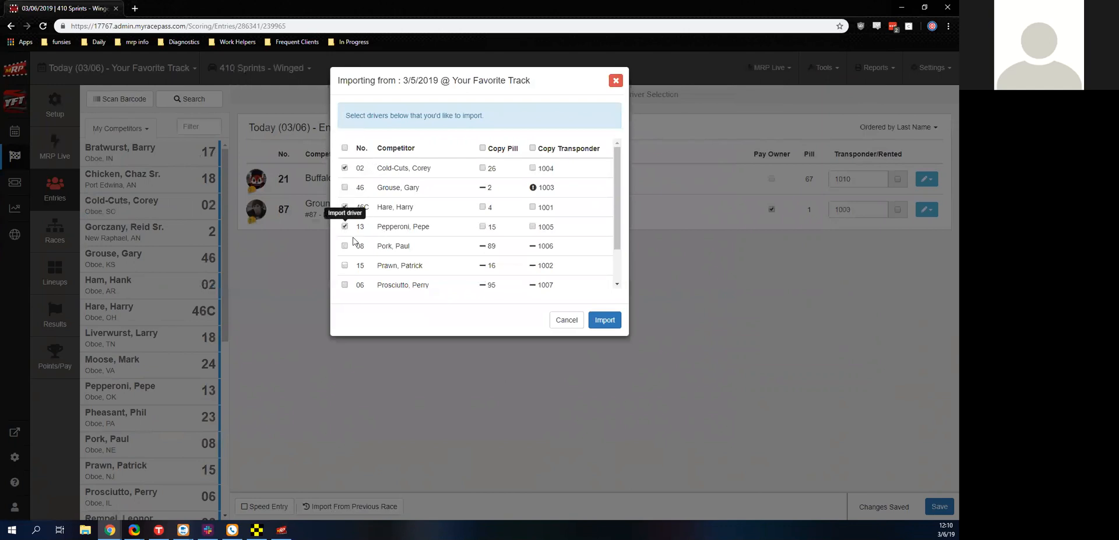
Import the selected cars, copying pills for 46C and 13 and transponders for all three, and draw a pill for car 02.
left_click(482, 206)
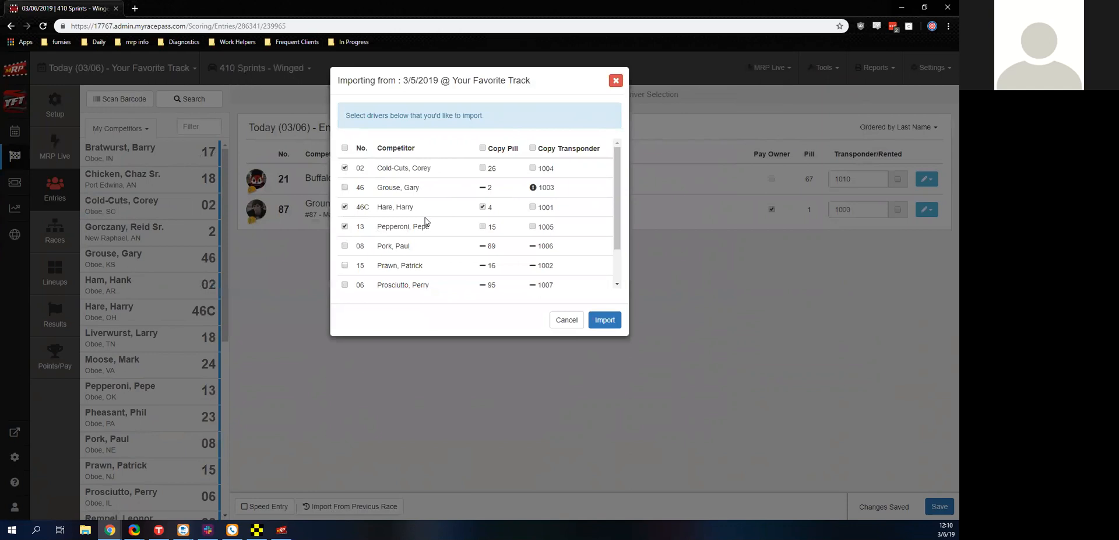
left_click(482, 226)
left_click(532, 226)
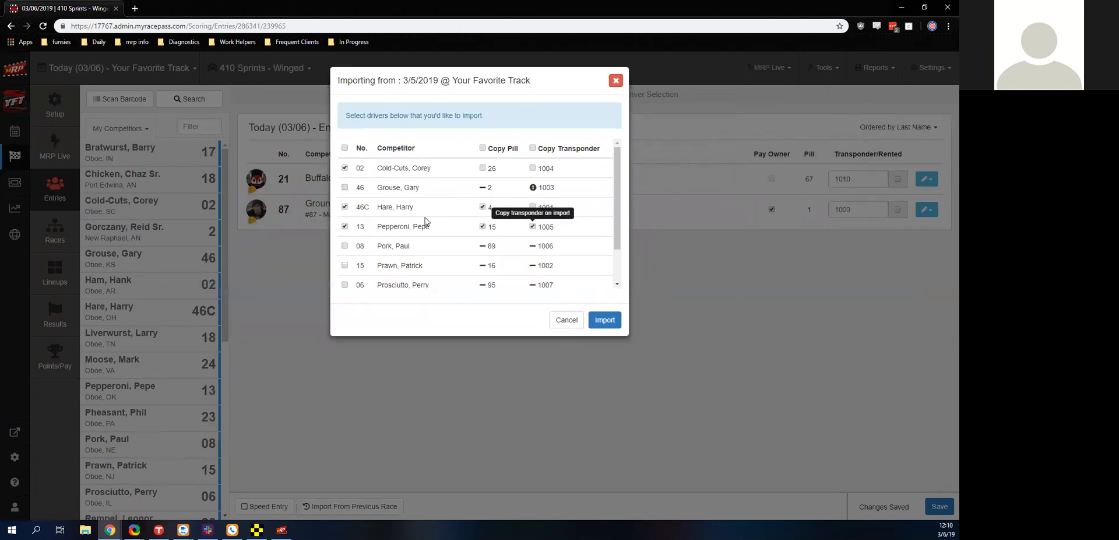
left_click(532, 207)
left_click(532, 168)
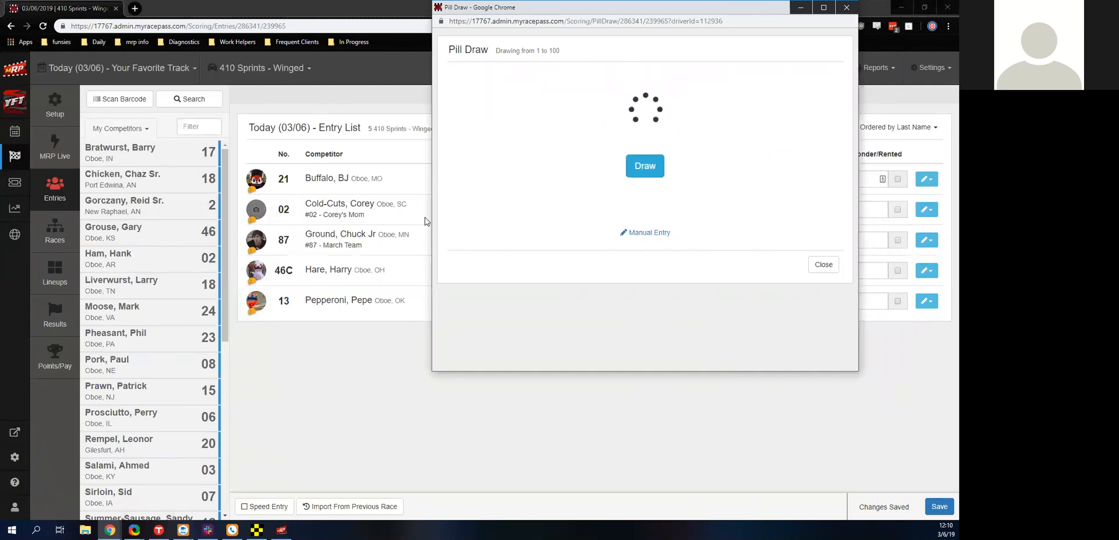
left_click(645, 166)
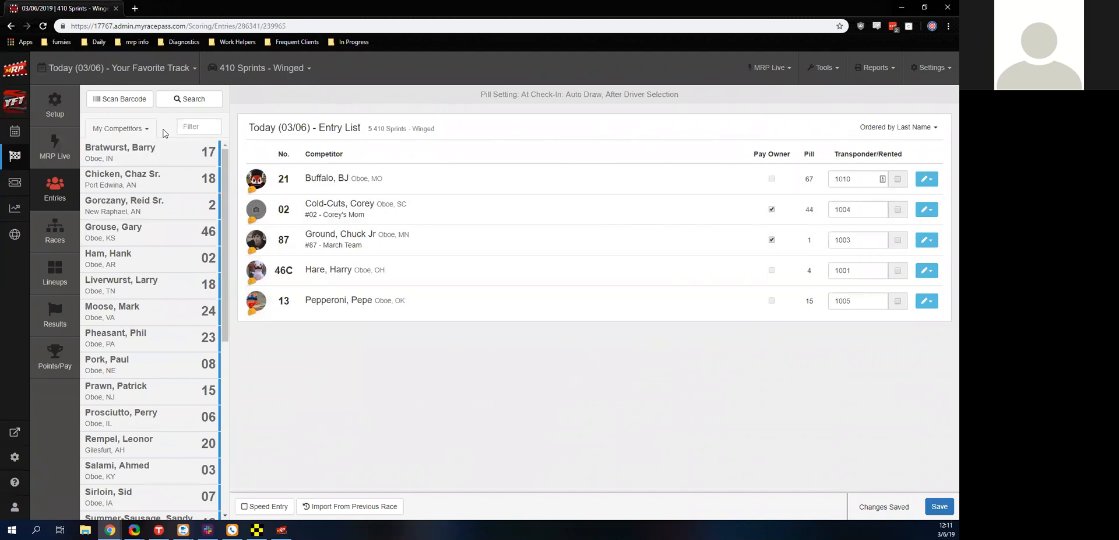
Open barcode scanning for entries, and examine the suggested hardware in the Race Management help article Barcode Scanners for MRP Cards.
left_click(110, 103)
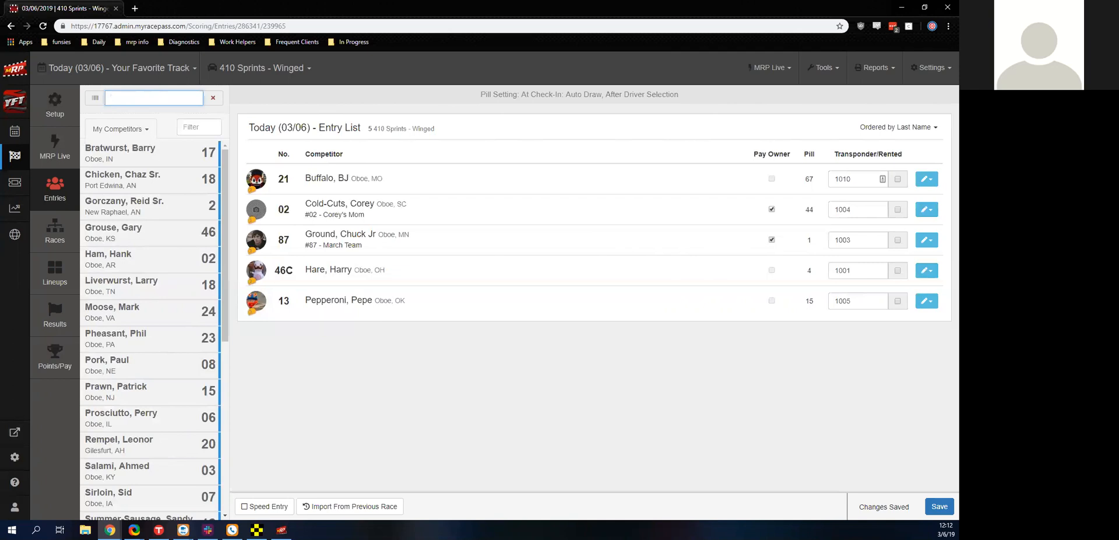
left_click(14, 482)
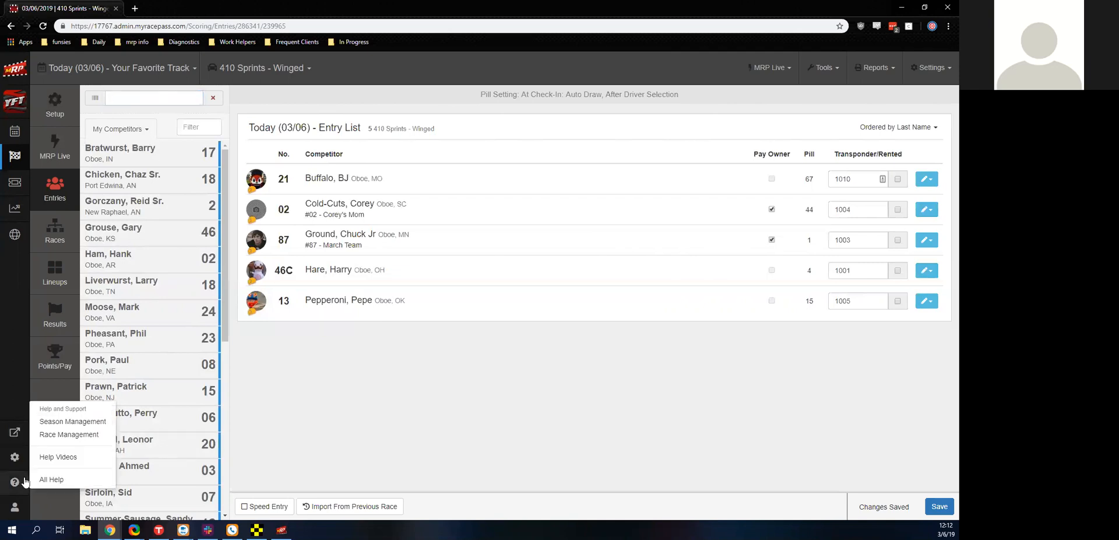
left_click(51, 435)
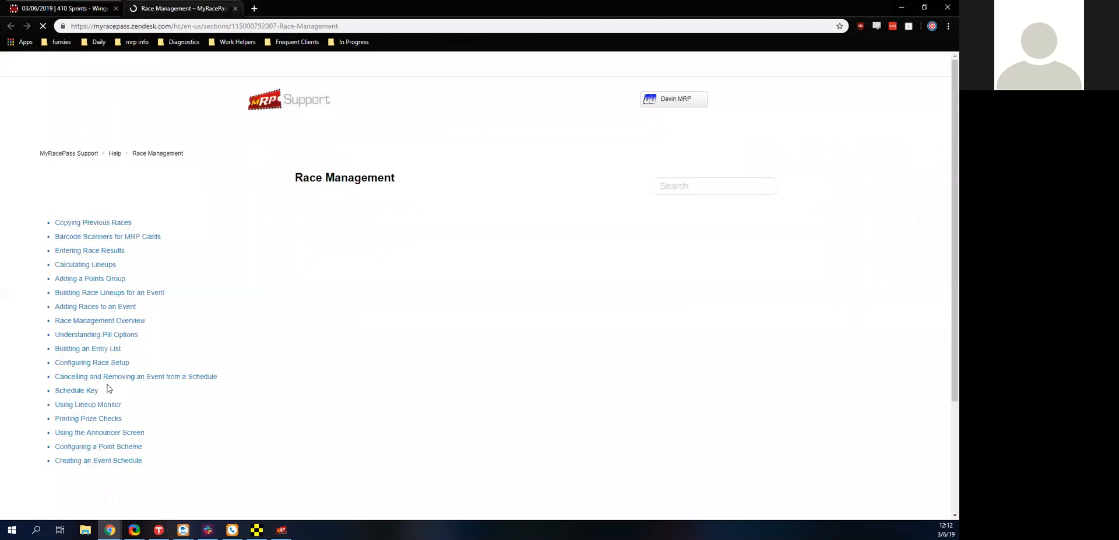
left_click(70, 7)
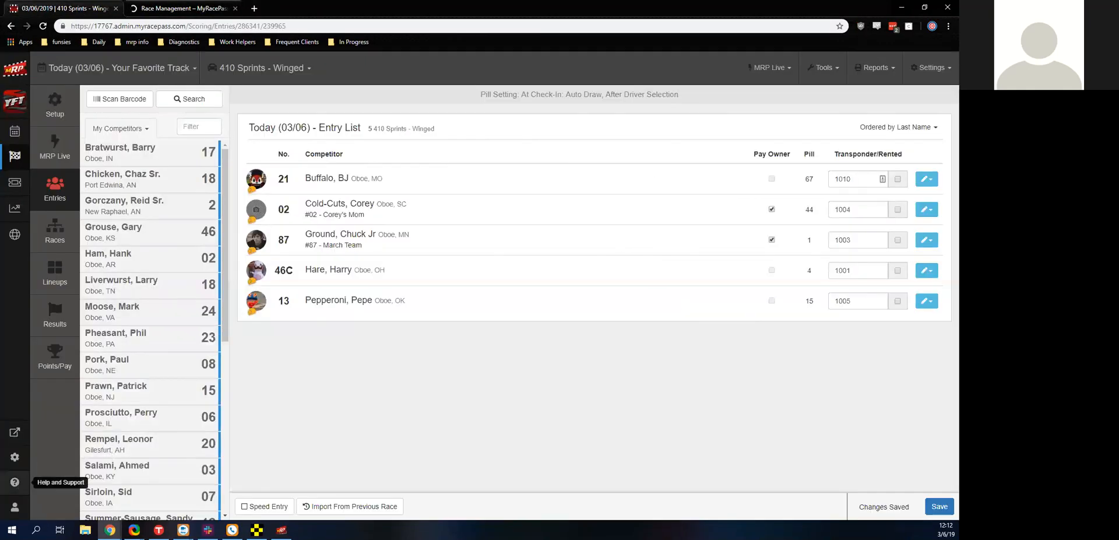
left_click(186, 7)
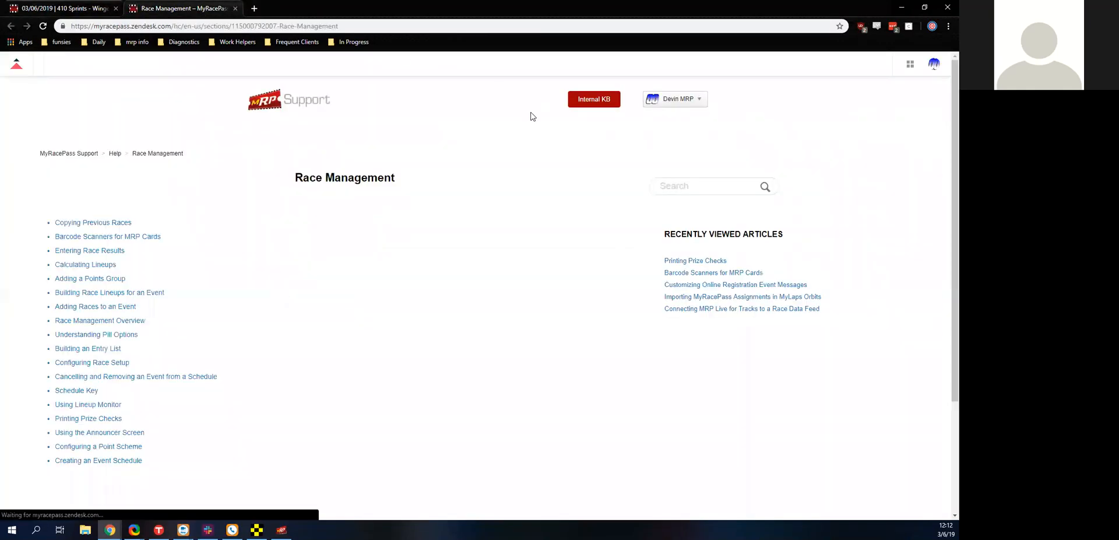
left_click(144, 238)
scroll(219, 294, "down", 4)
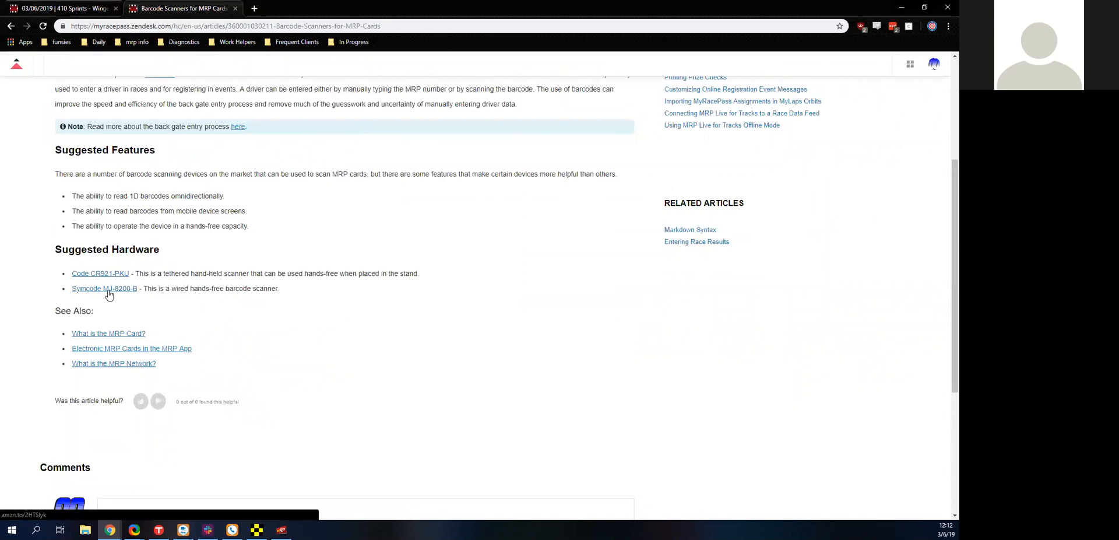
Open the Symcode MJ-8200-B product page, copy its web address, and close the product and help pages.
left_click(107, 289)
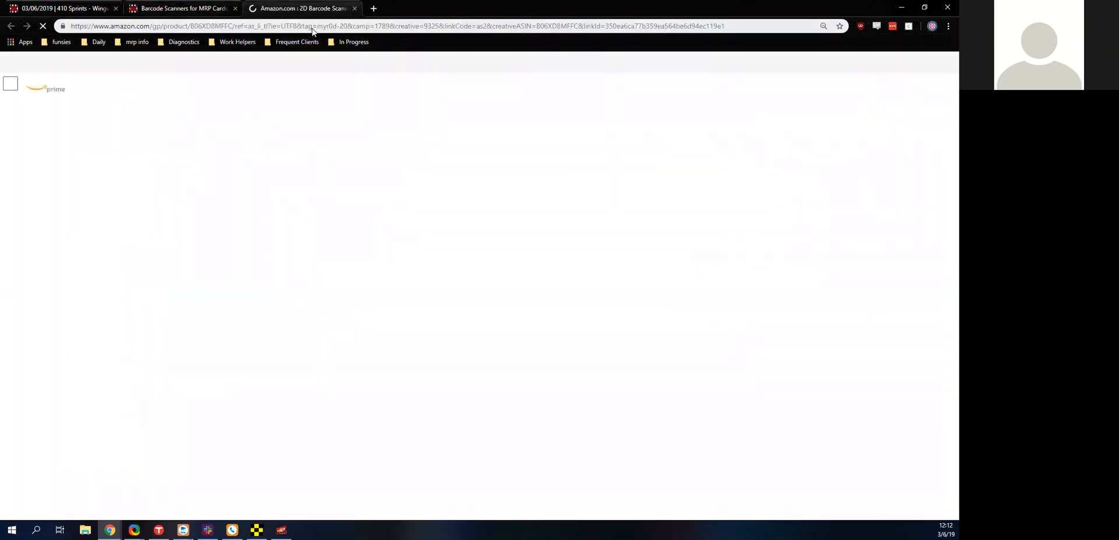
left_click(312, 28)
right_click(312, 28)
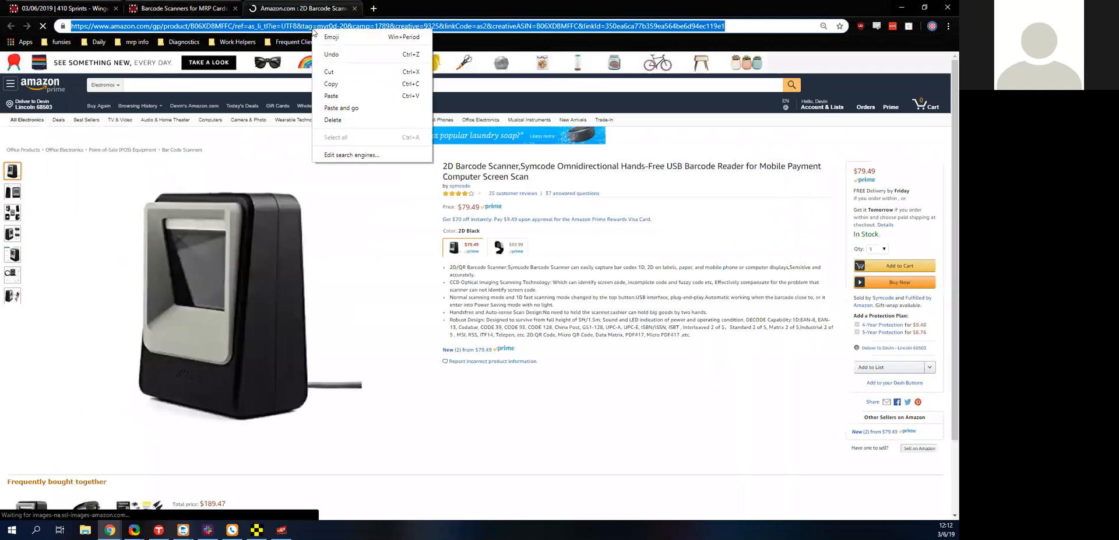
left_click(336, 83)
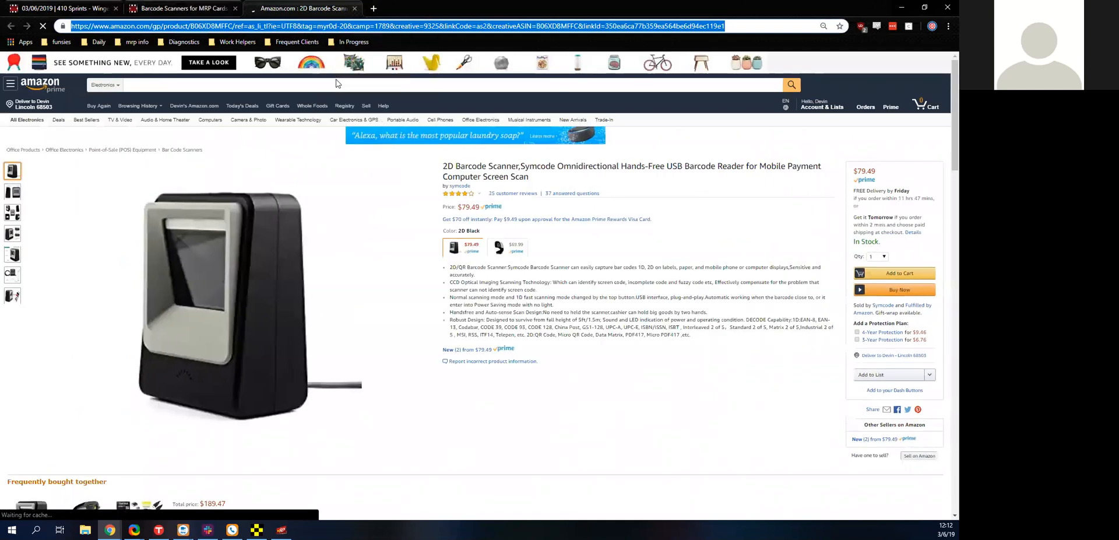
left_click(354, 9)
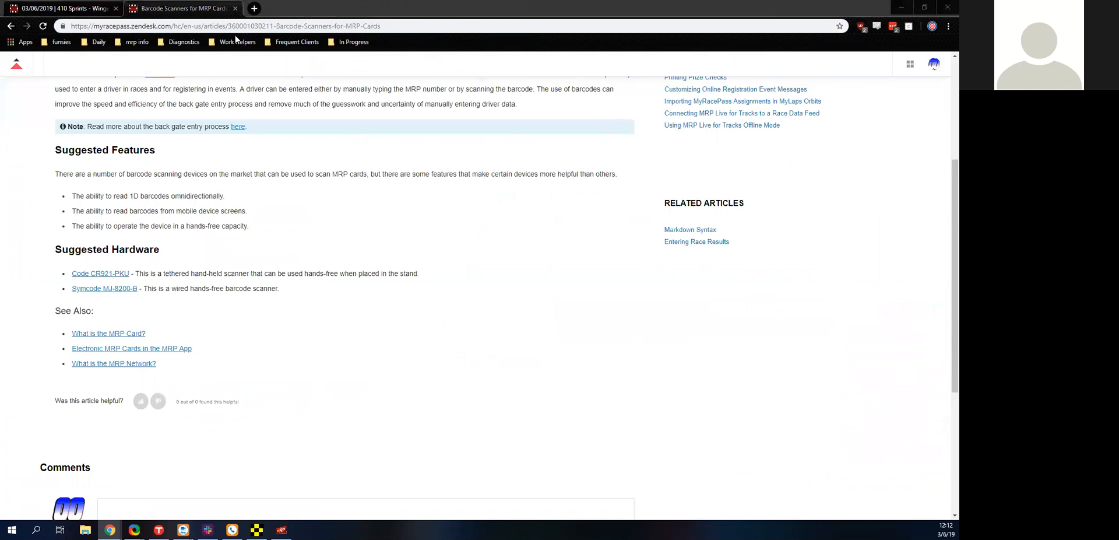
left_click(235, 9)
key("ctrl+w")
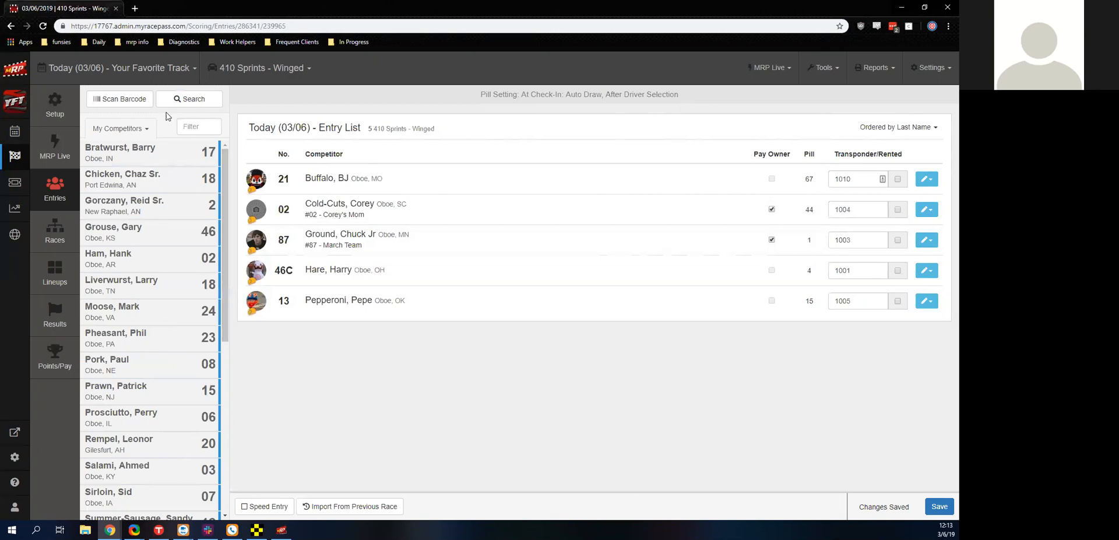
Filter the My Competitors list by a driver's surname and clear the filter.
left_click(181, 101)
left_click(184, 124)
type("wayne")
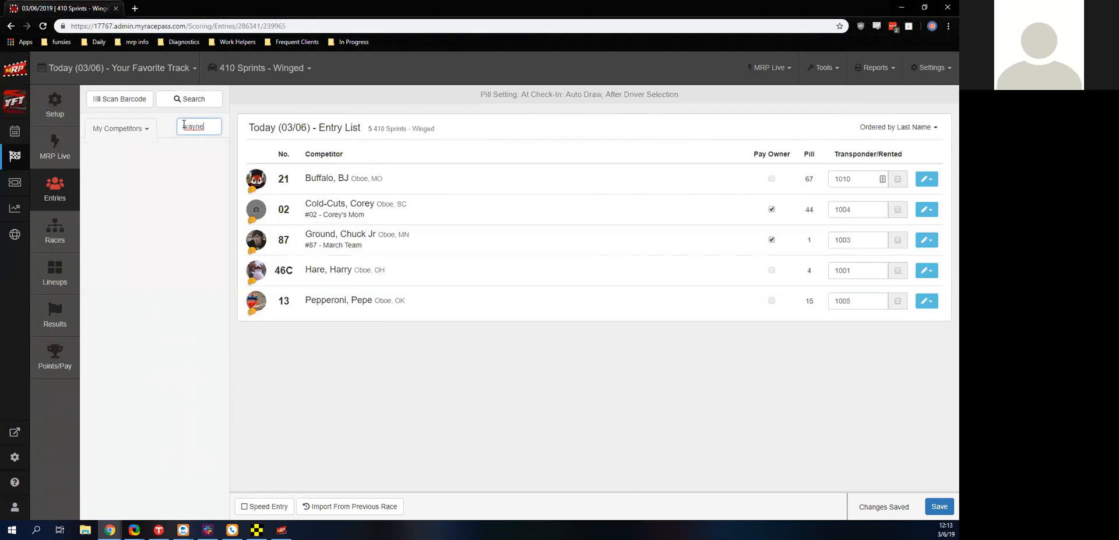
key("BackSpace")
key("BackSpace")
key("BackSpace")
key("BackSpace")
key("BackSpace")
Search for two drivers outside the competitor list by full name, closing each search without adding anyone.
left_click(183, 98)
type("Bruce Wayne")
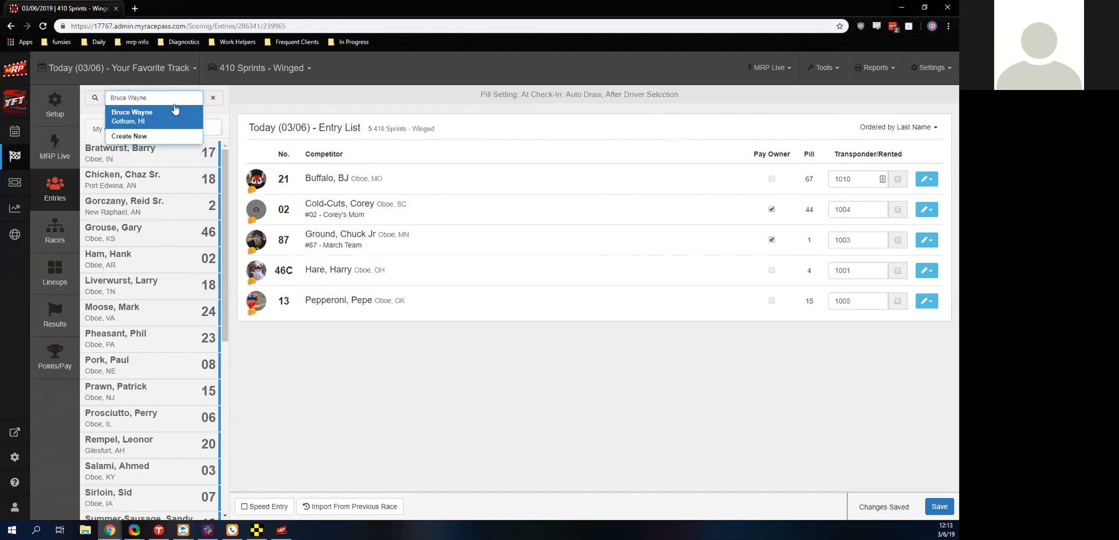
left_click(213, 99)
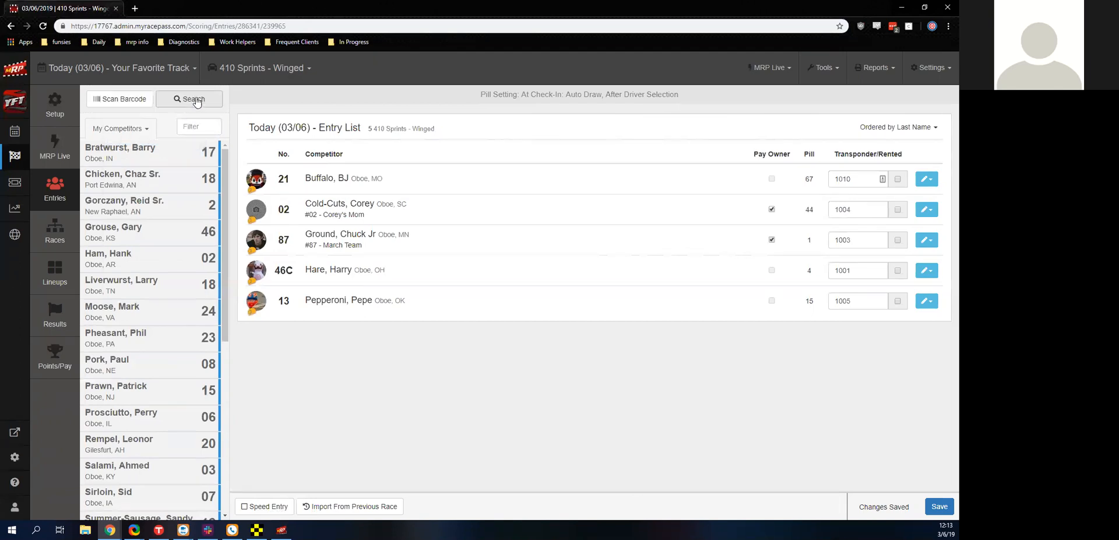
type("Clark Kent")
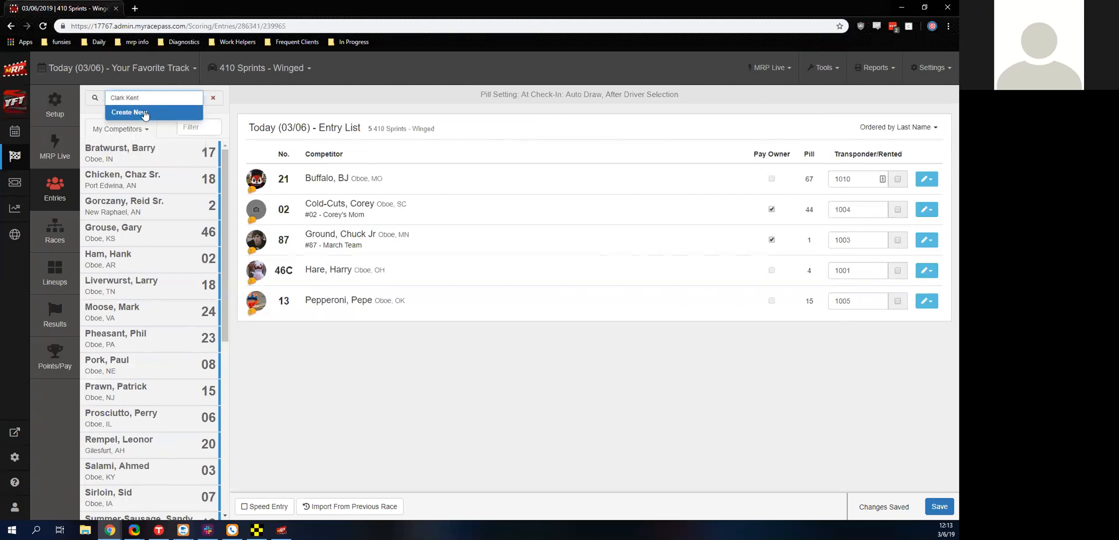
left_click(213, 97)
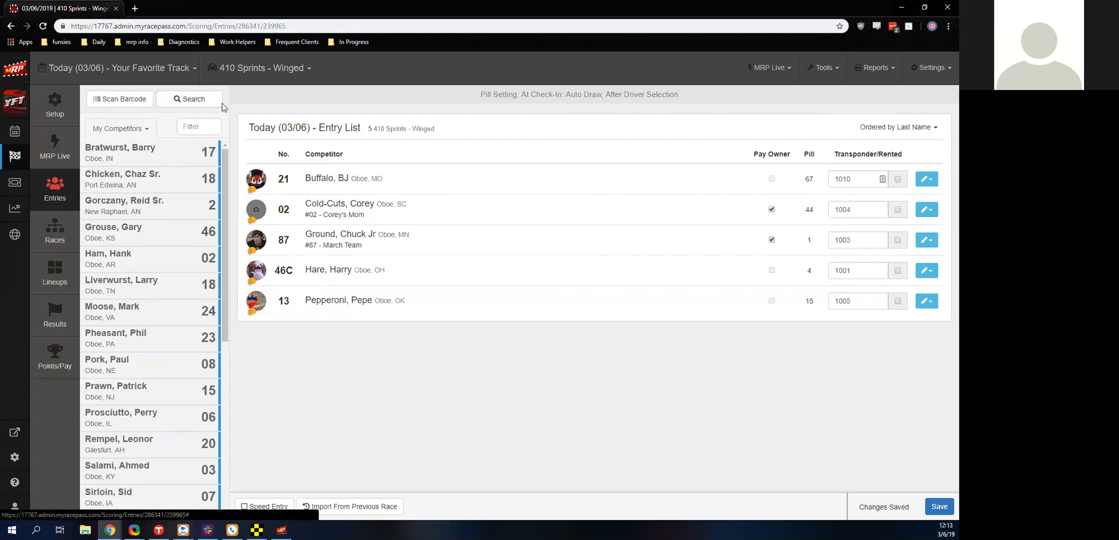
left_click(191, 121)
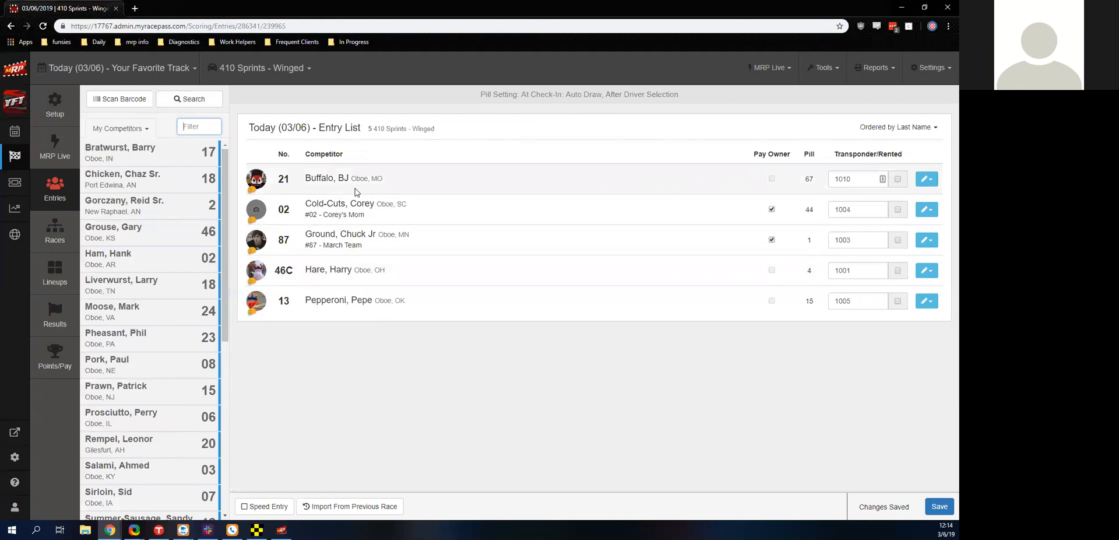
Search for the car 21 driver by full name and start creating a new competitor under that name.
left_click(215, 101)
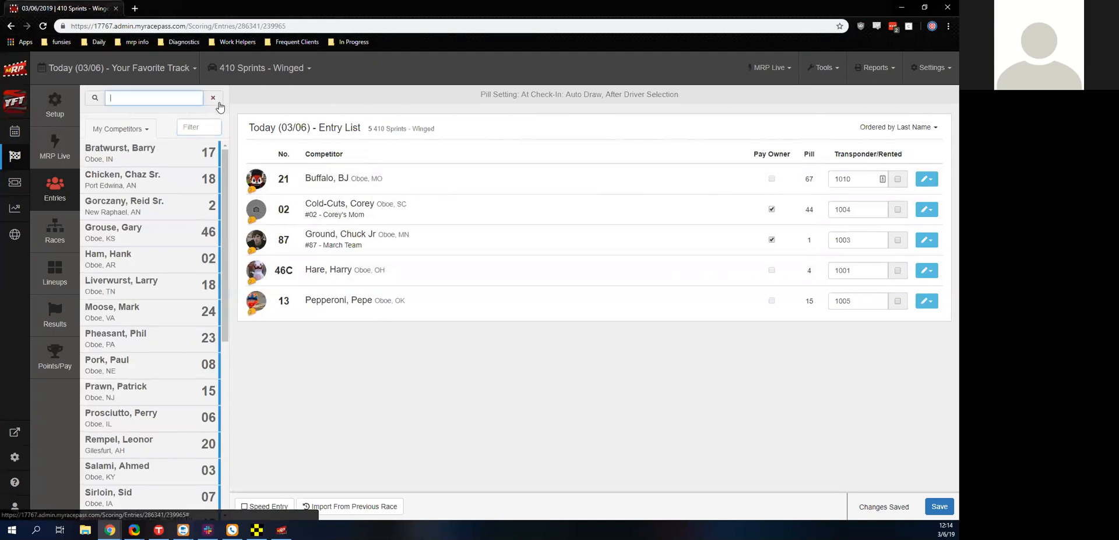
type("BJA")
type("Bu")
type("ffalo")
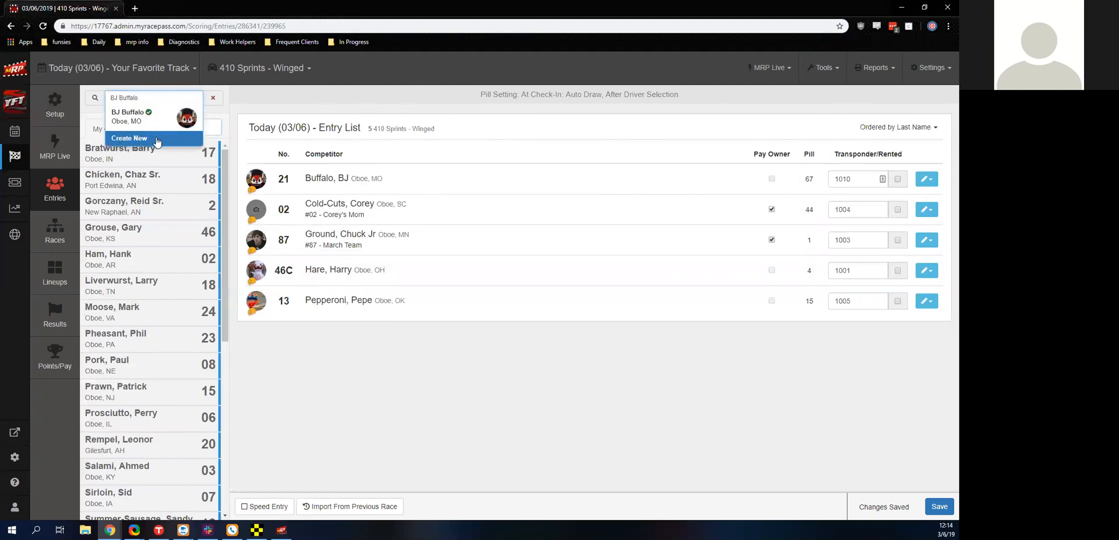
left_click(157, 140)
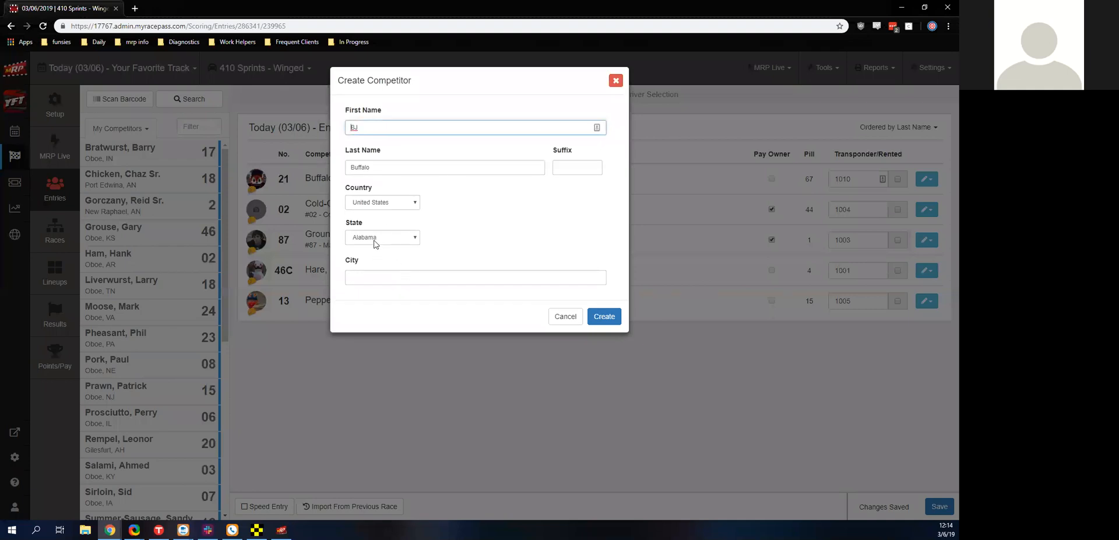
Set the new competitor's state to Missouri.
left_click(373, 237)
type("mi")
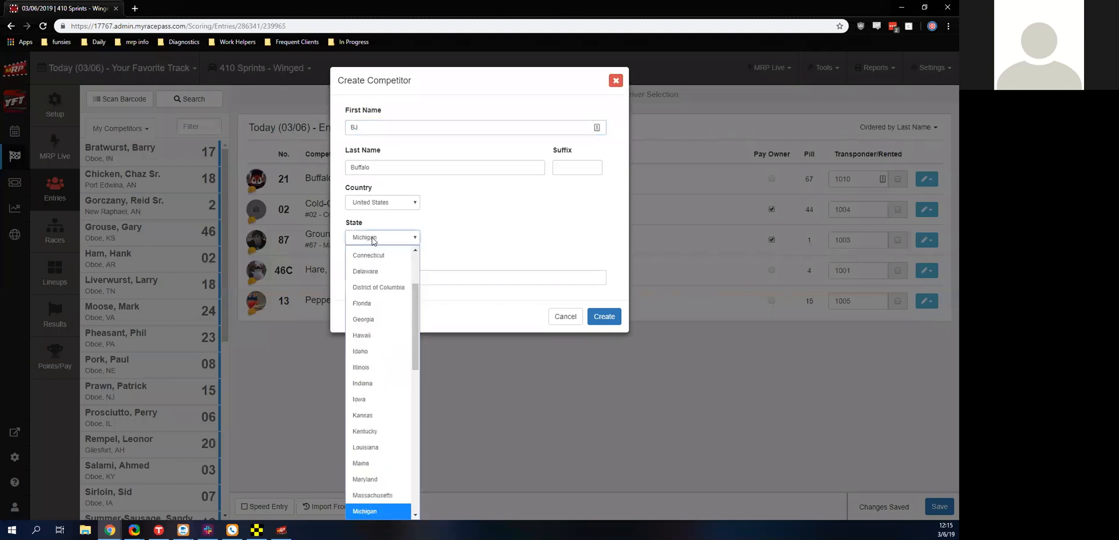
left_click(345, 386)
left_click(370, 238)
scroll(390, 367, "down", 2)
left_click(390, 469)
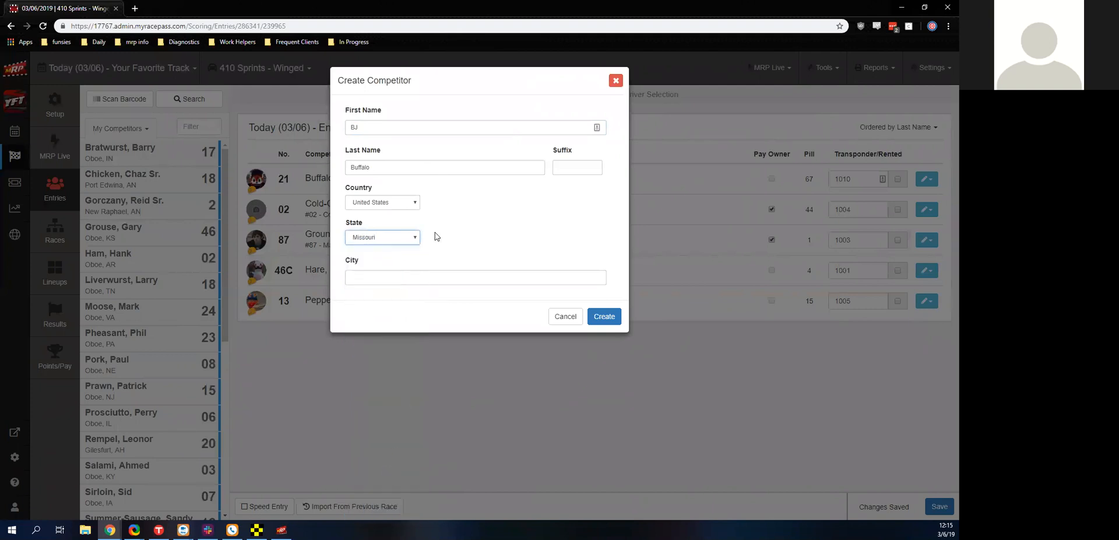
Enter Oboe as the new competitor's city, try to create the duplicate driver, and dismiss the matching competitor dialog.
left_click_drag(436, 91, 575, 106)
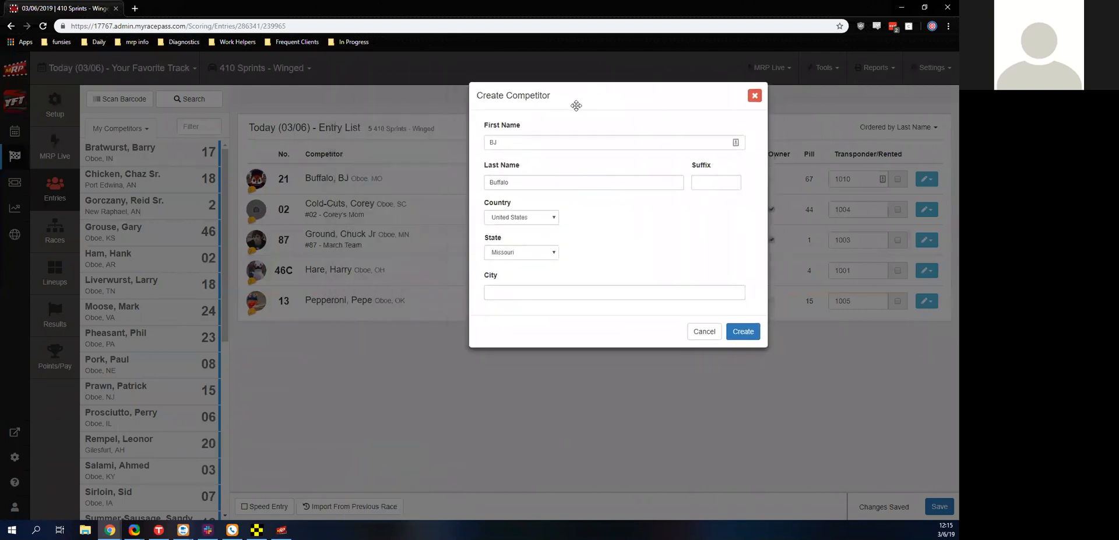
key("Tab")
type("Oboe")
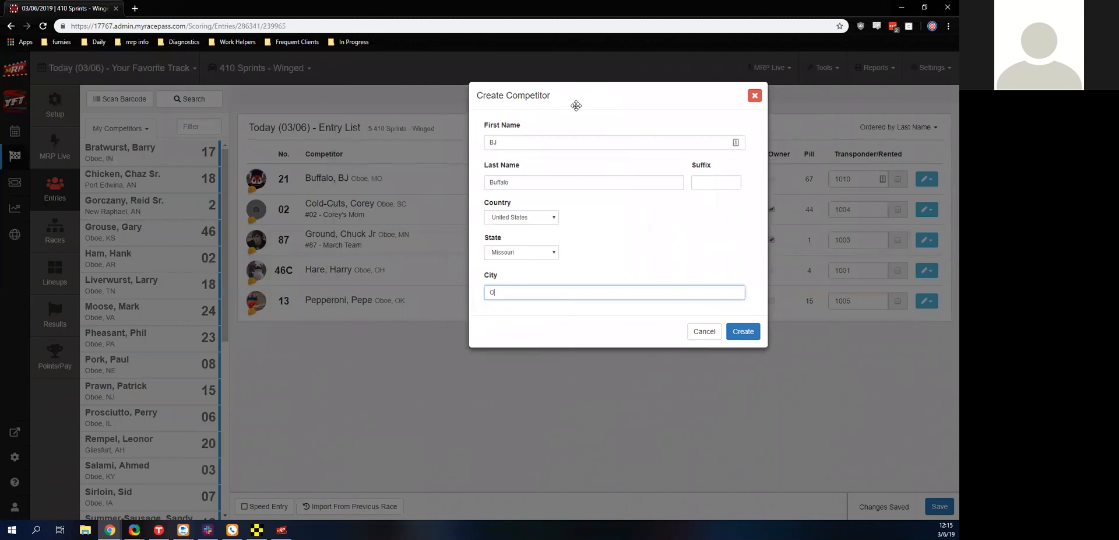
key("Tab")
key("Tab")
key("Return")
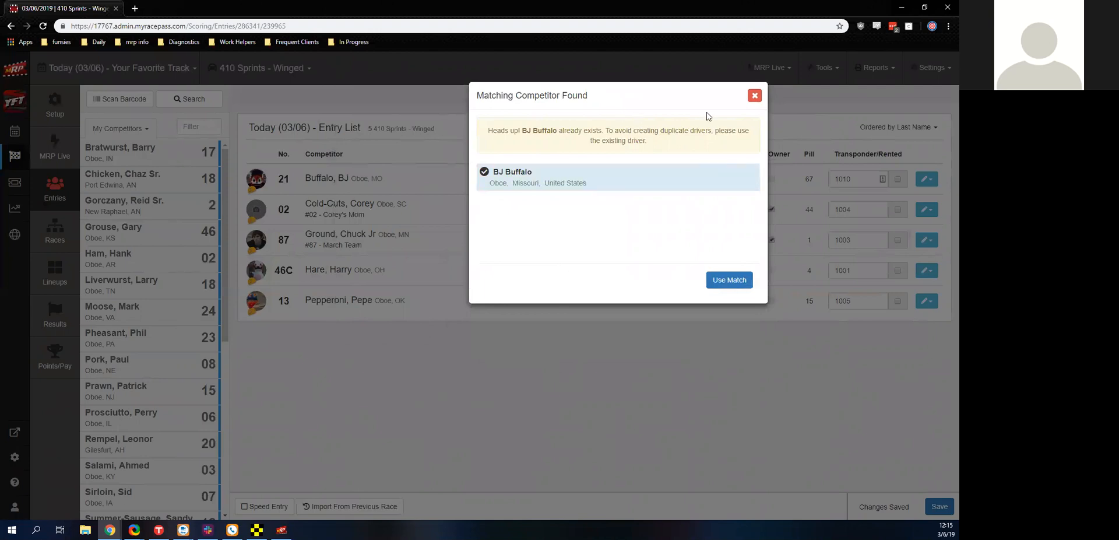
left_click(755, 96)
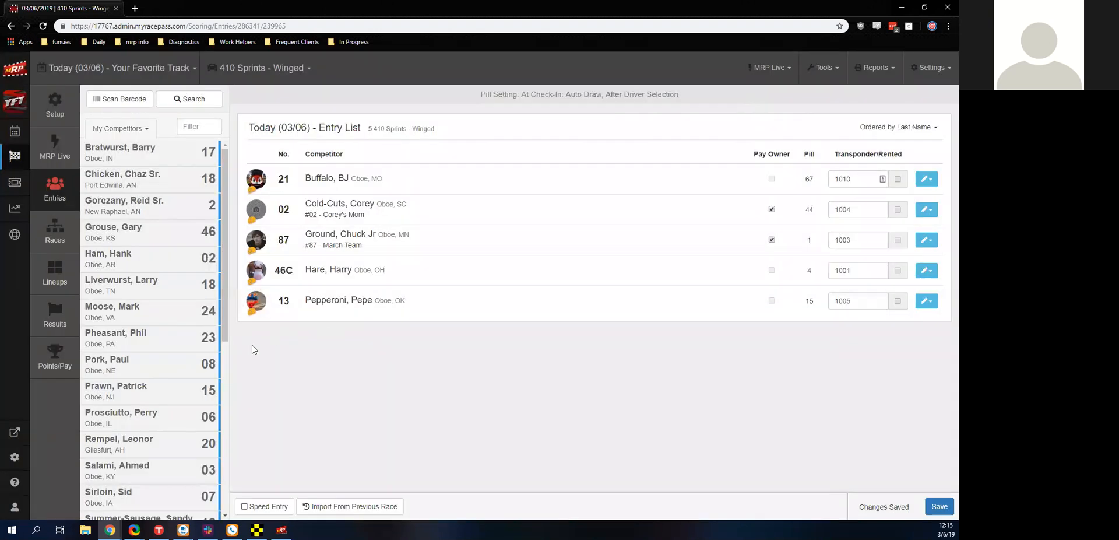
Turn on Speed Entry and add cars 23, 08, 15, 06 and the car 18 driver from Oboe, TN to the entry list.
left_click(251, 506)
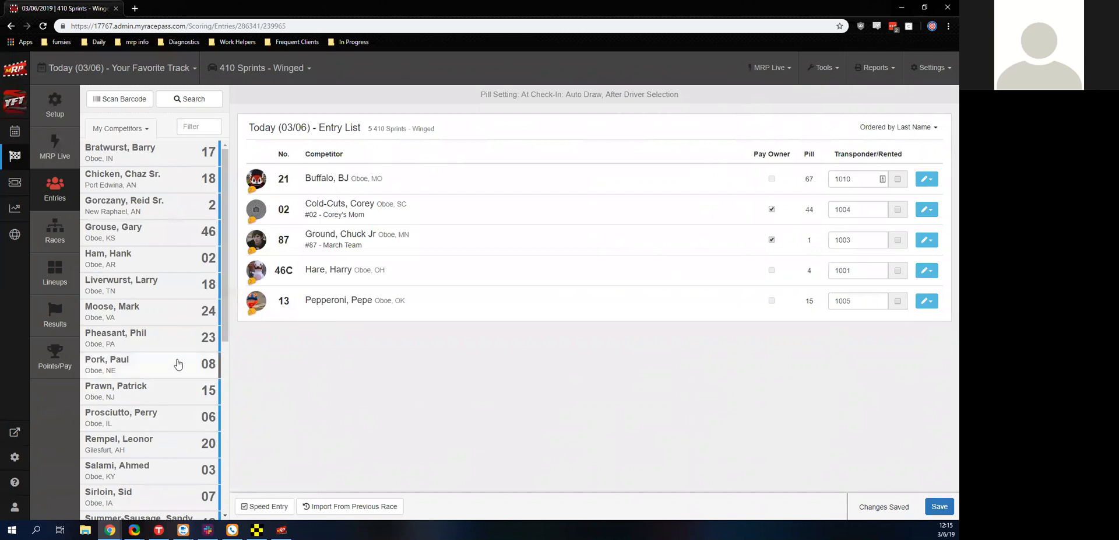
left_click(98, 349)
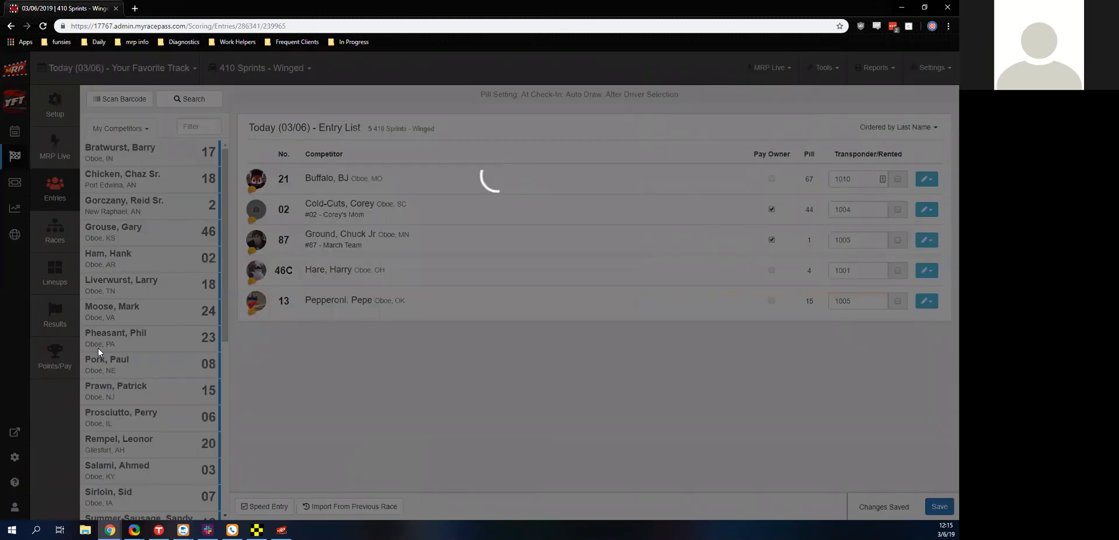
left_click(98, 351)
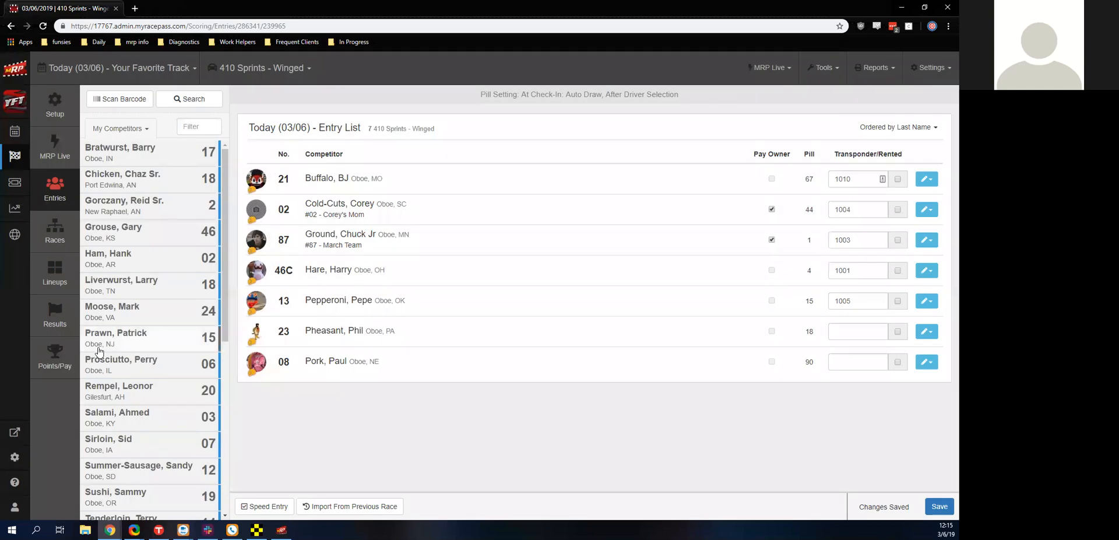
left_click(99, 350)
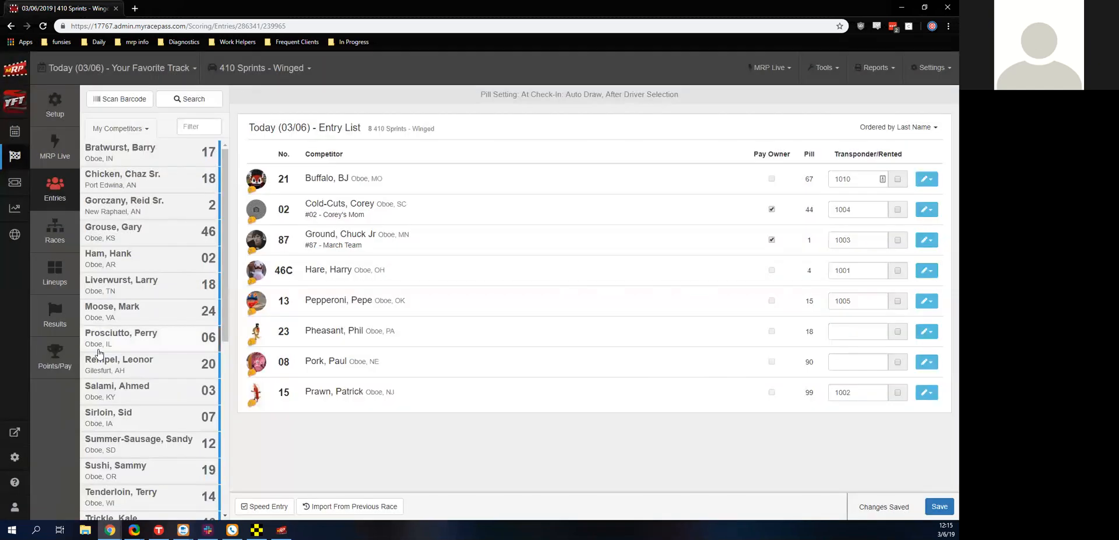
left_click(104, 347)
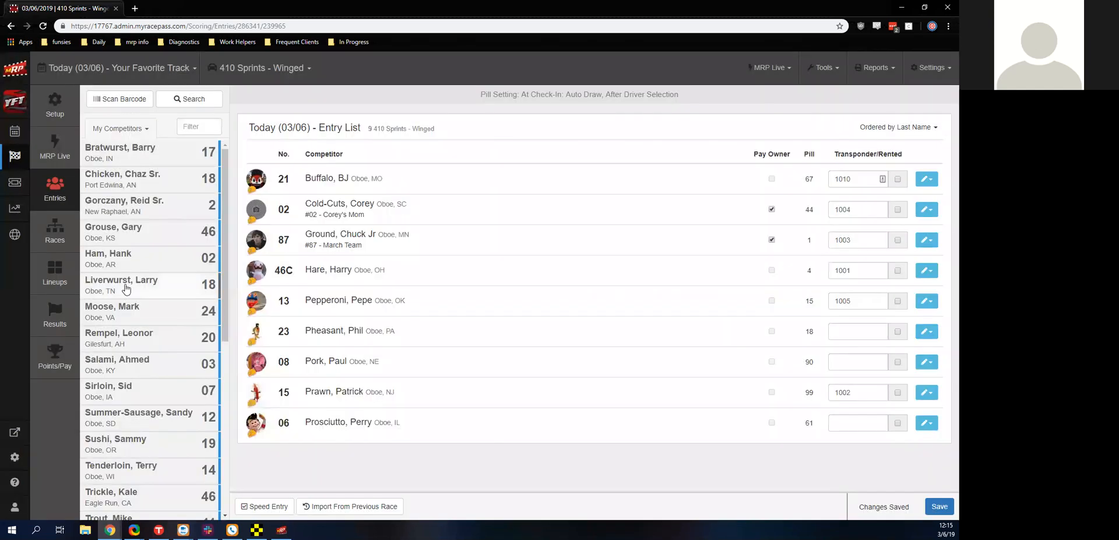
left_click(126, 289)
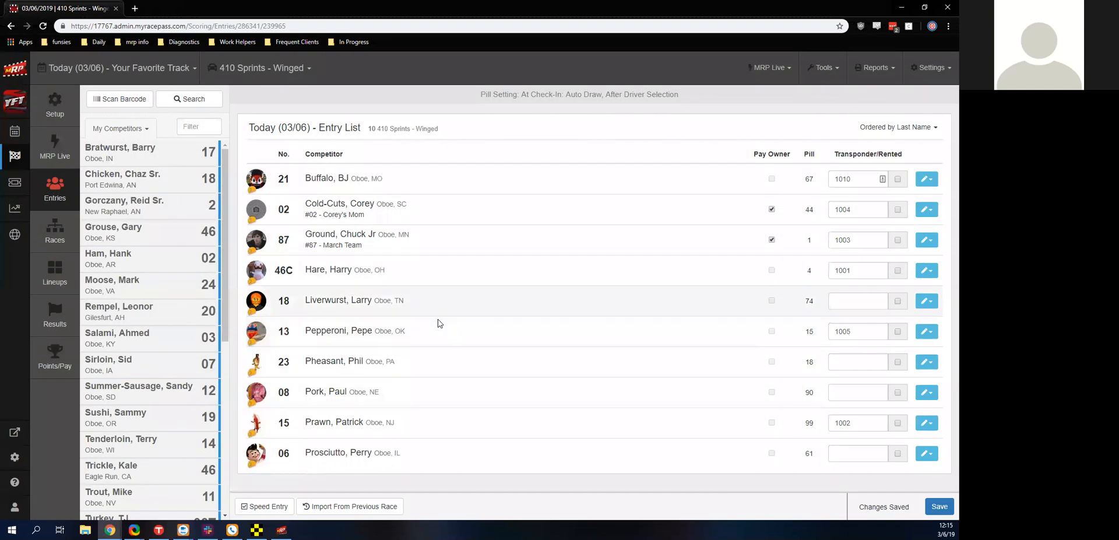
Set car 18's transponder to 1007 and car 23's transponder to 1006.
left_click(858, 301)
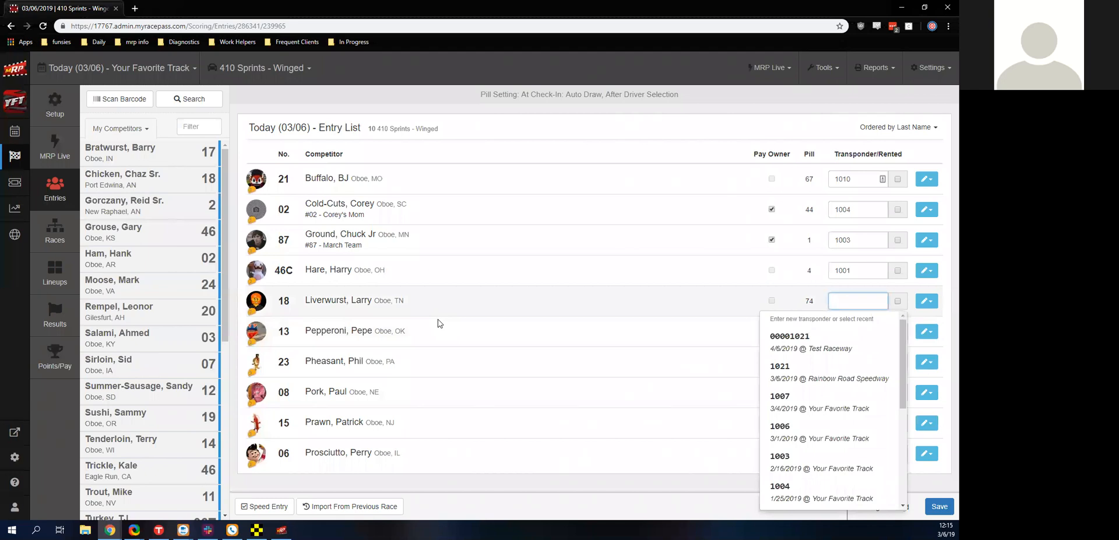
left_click(816, 401)
left_click(843, 362)
type("1006")
left_click(739, 362)
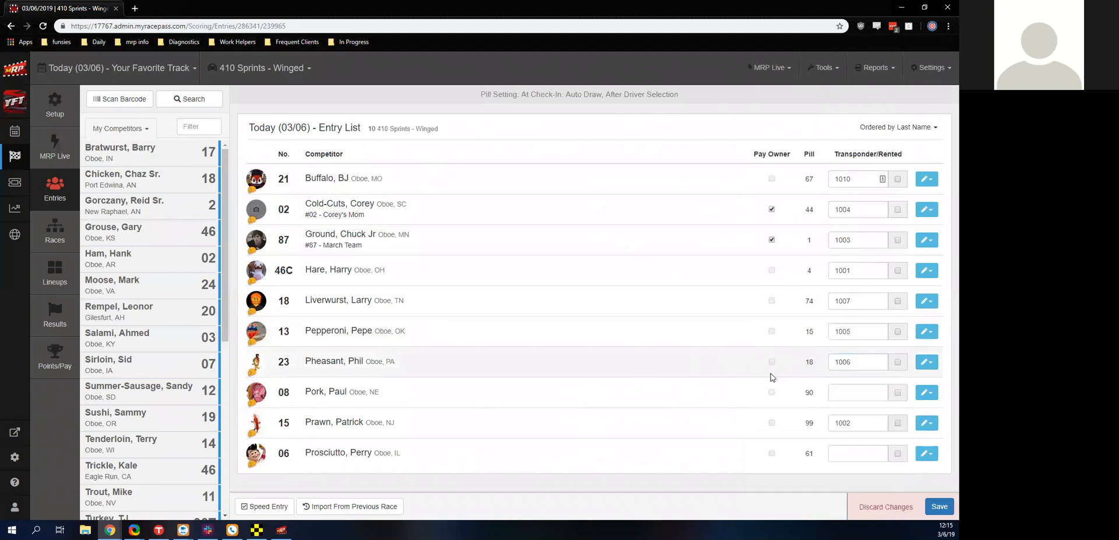
Set the transponders to 1008 for car 08 and 1009 for car 06, and save the entry list.
left_click(857, 393)
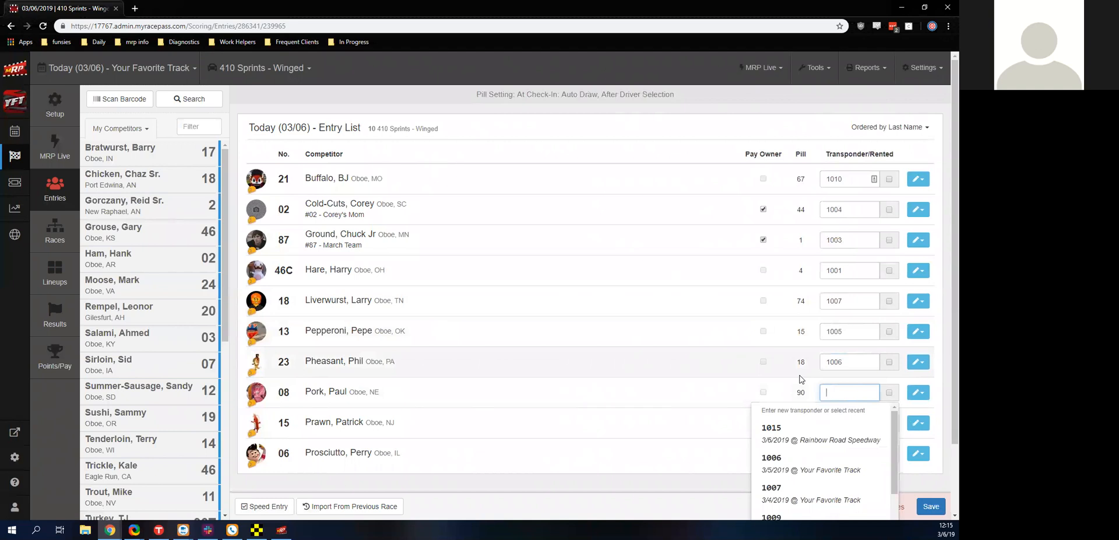
type("1008")
left_click(699, 356)
left_click(868, 453)
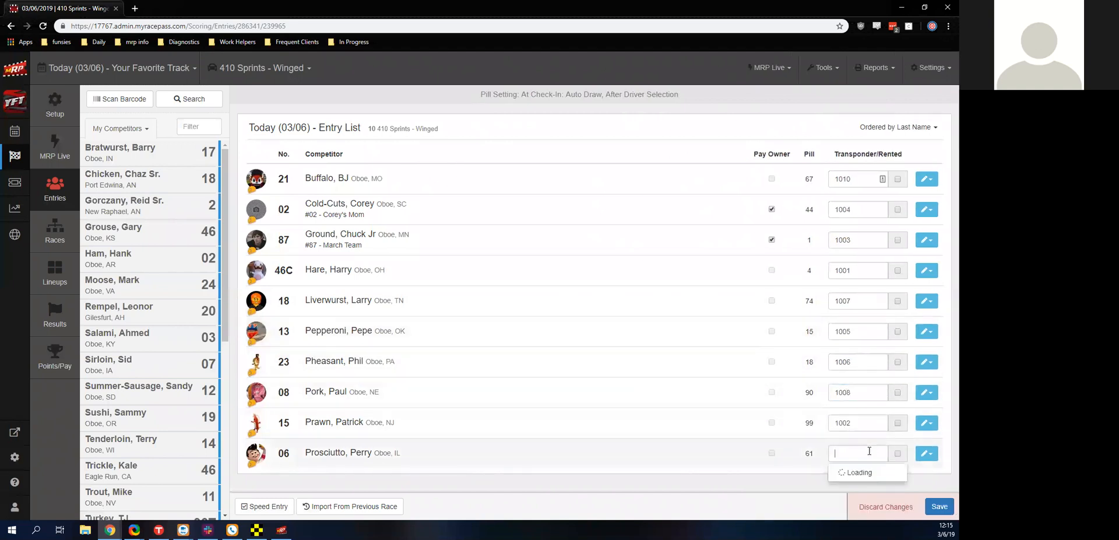
type("1009")
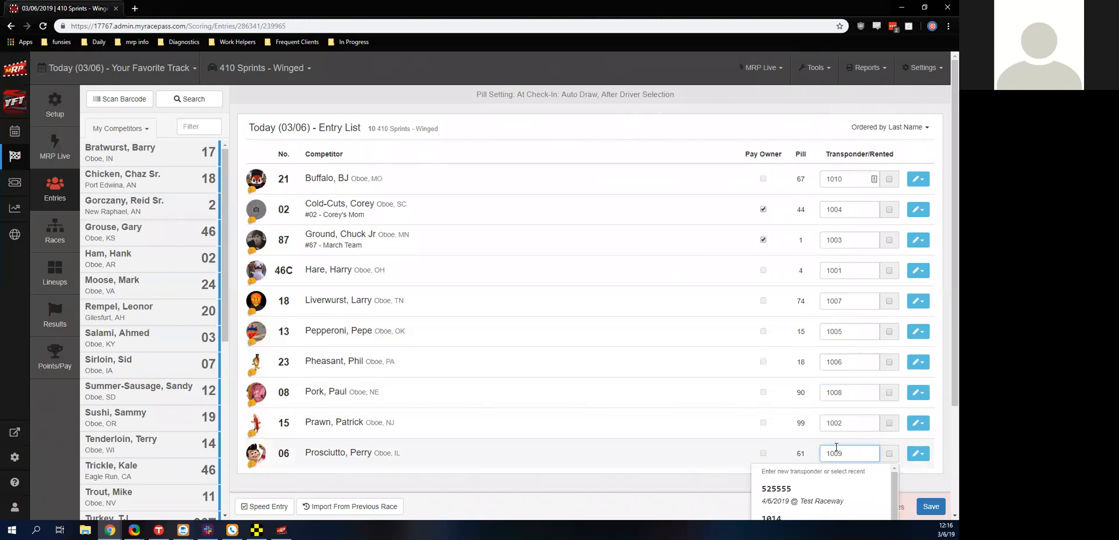
left_click(749, 432)
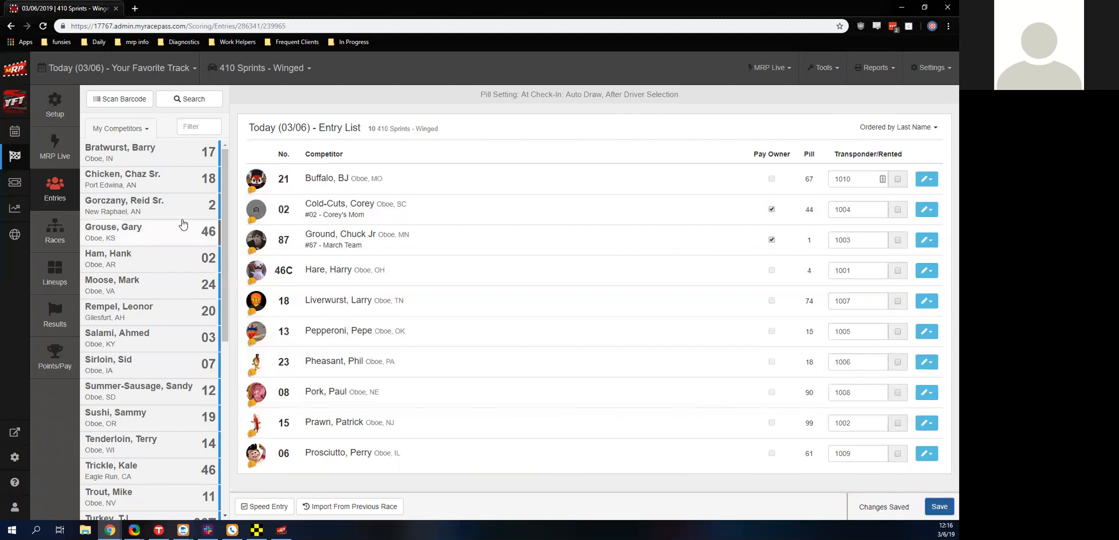
Open the class's races setup and look through the full list of previous events whose races can be copied.
left_click(70, 234)
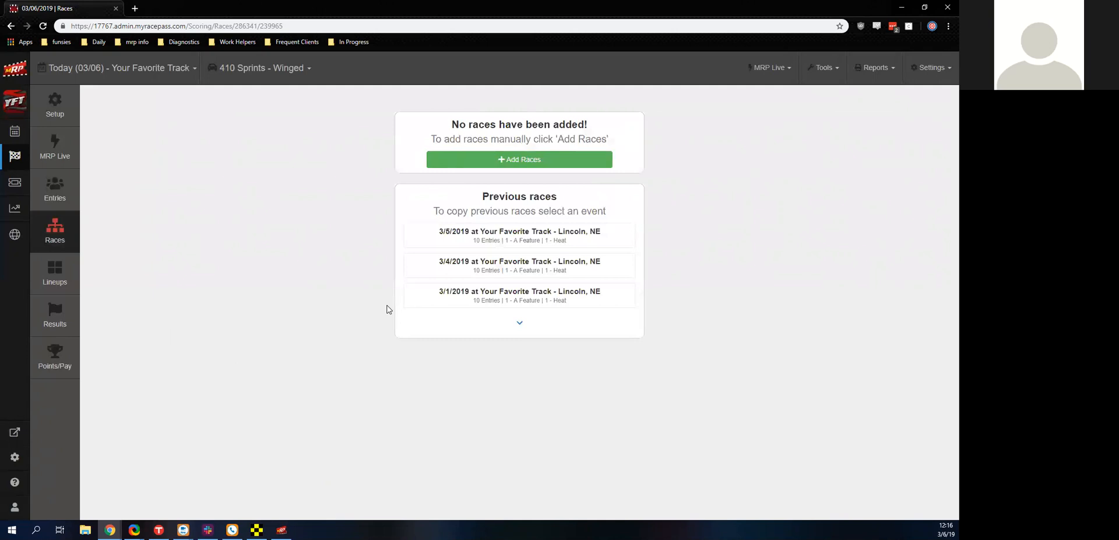
left_click(425, 330)
scroll(422, 328, "down", 10)
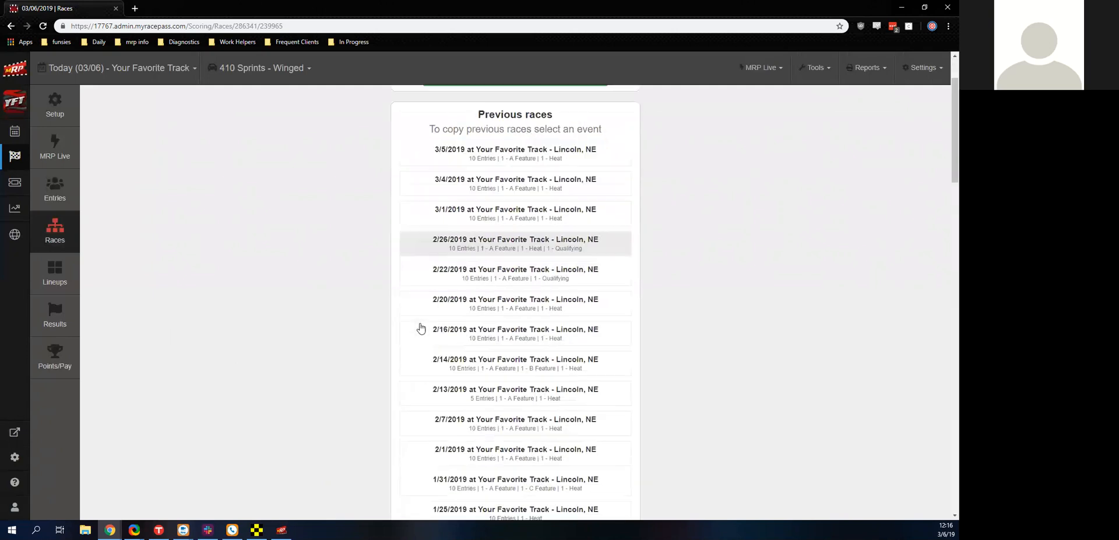
scroll(419, 330, "down", 15)
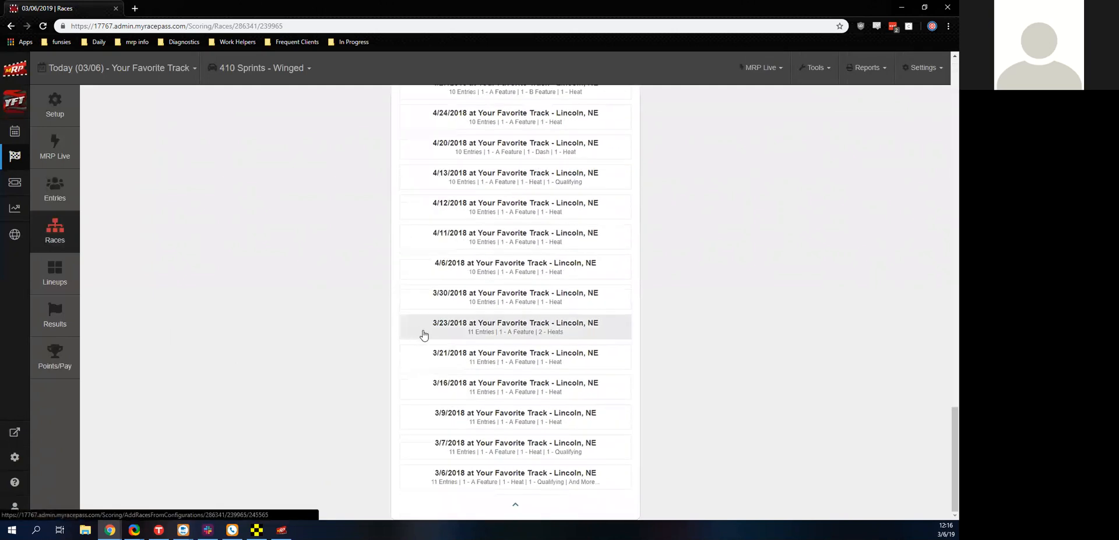
scroll(422, 332, "down", 2)
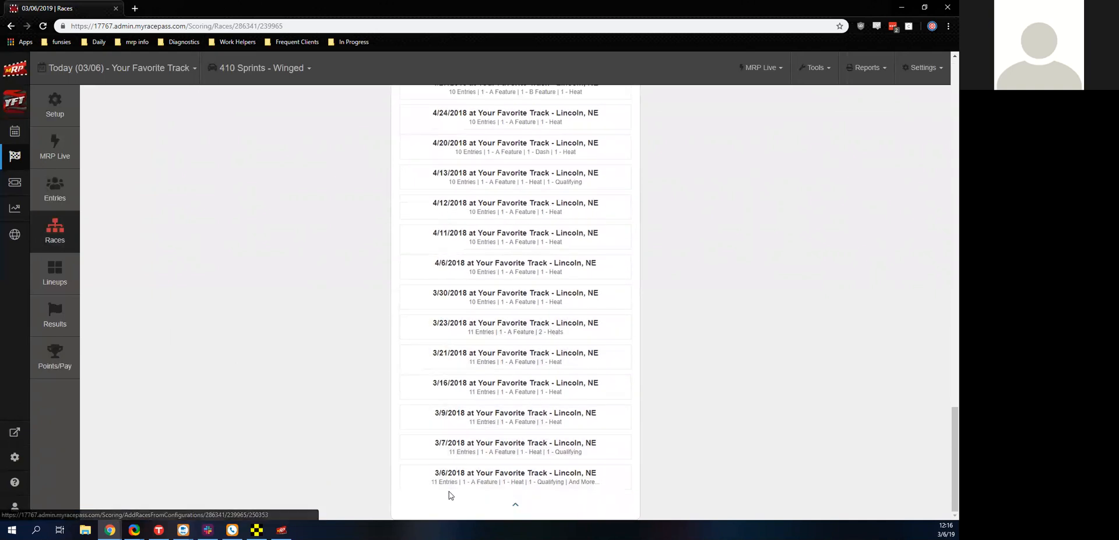
scroll(524, 443, "up", 20)
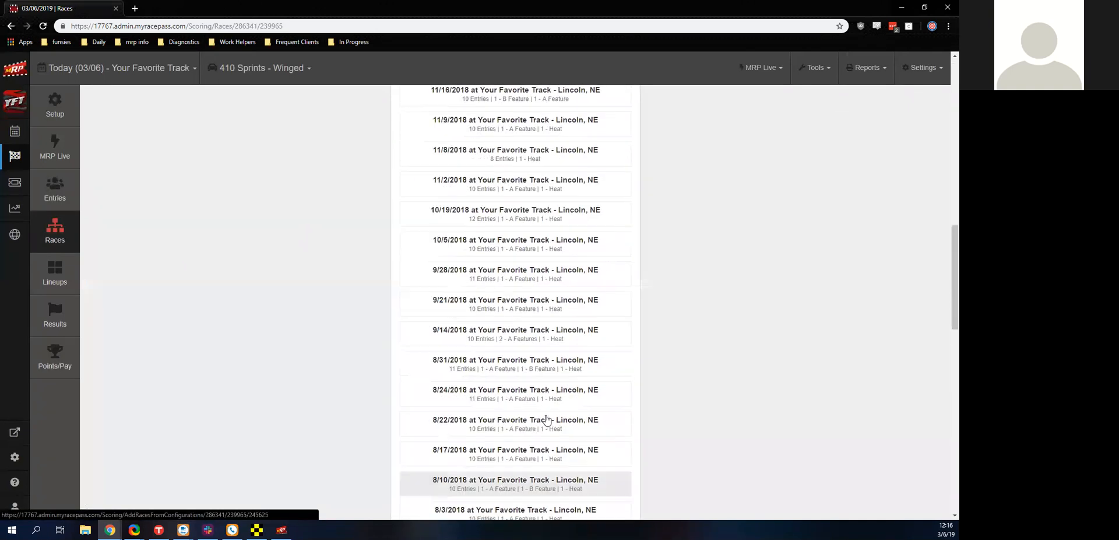
scroll(540, 416, "up", 2)
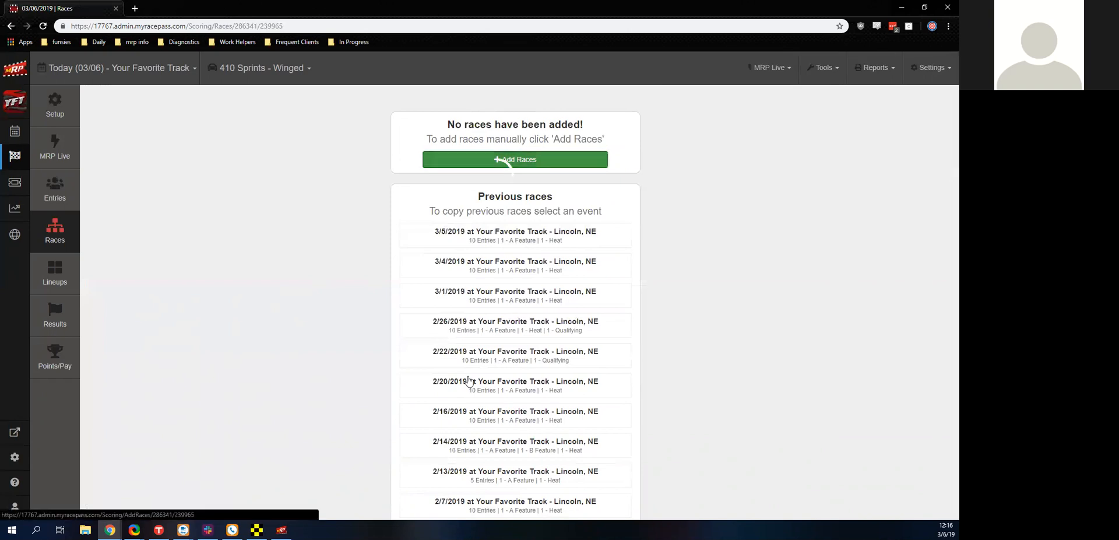
Start adding races manually, keeping the Heat row and adding a second row for an A Feature.
left_click(500, 157)
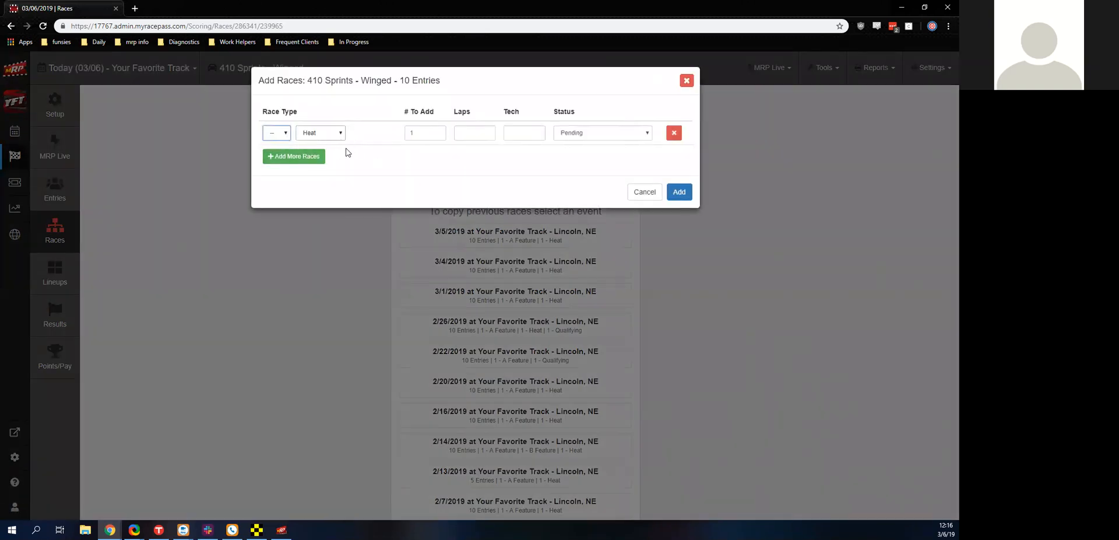
left_click(293, 157)
left_click(278, 156)
left_click(279, 180)
left_click(319, 156)
left_click(319, 173)
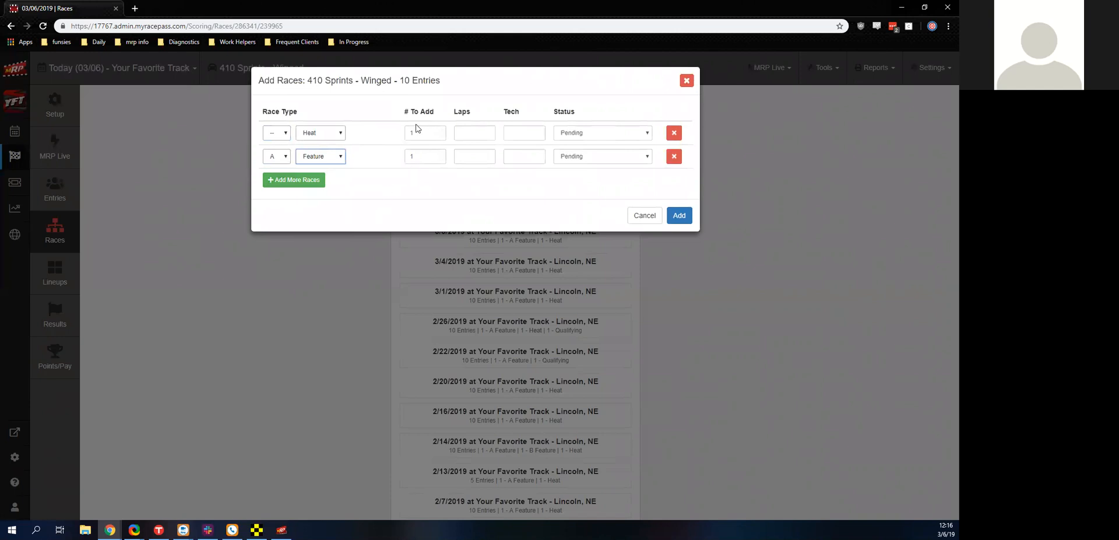
Set the heat to 5 laps with 1 for tech, and the A Feature to 10 laps.
left_click(471, 134)
key("Tab")
left_click(473, 156)
type("10")
left_click(328, 169)
Check the letter and race type choices on the feature row, and add the heat and A Feature to the class.
left_click(277, 155)
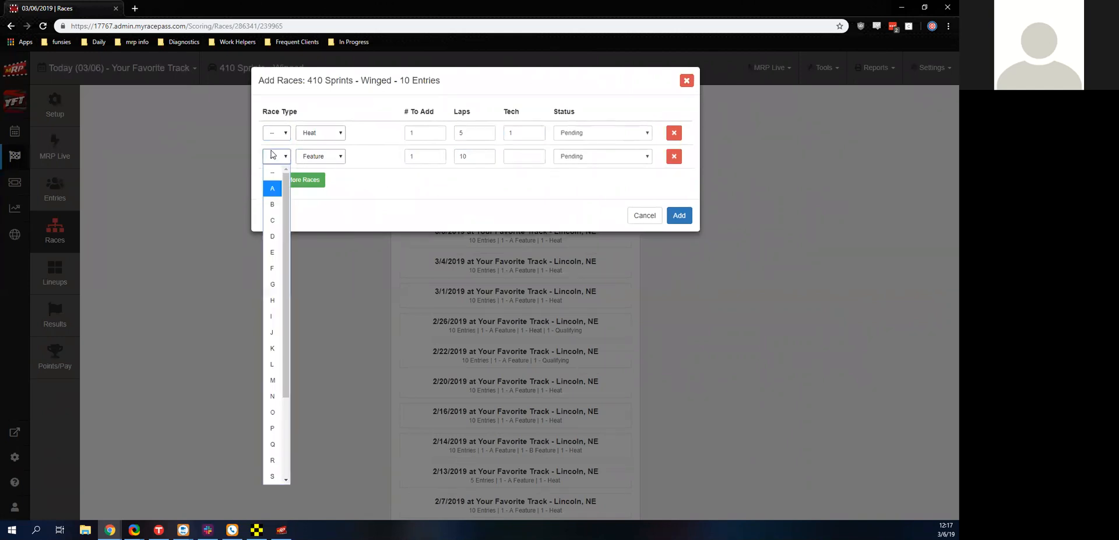
left_click(272, 155)
left_click(320, 156)
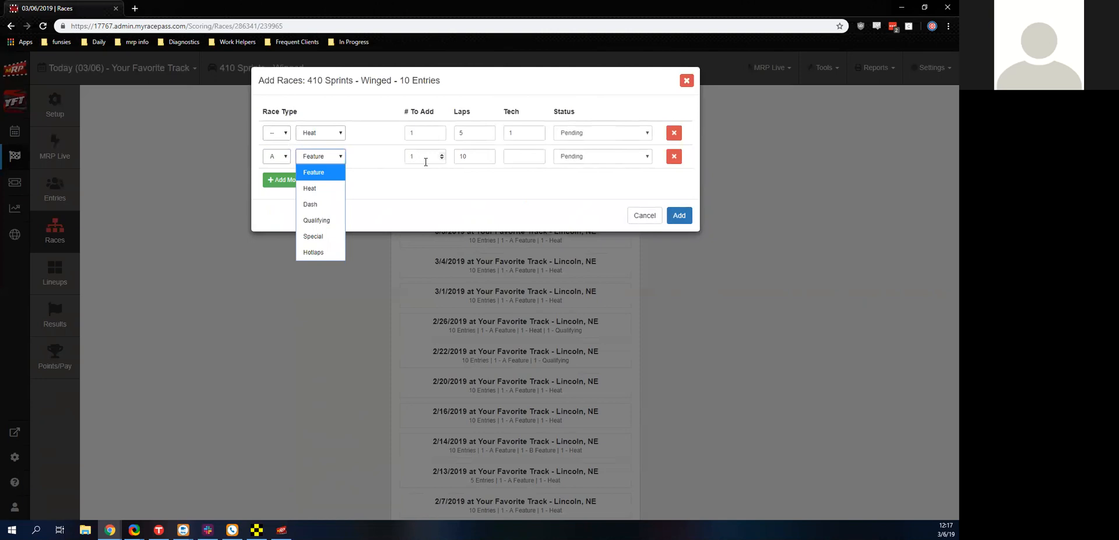
left_click(440, 175)
key("Return")
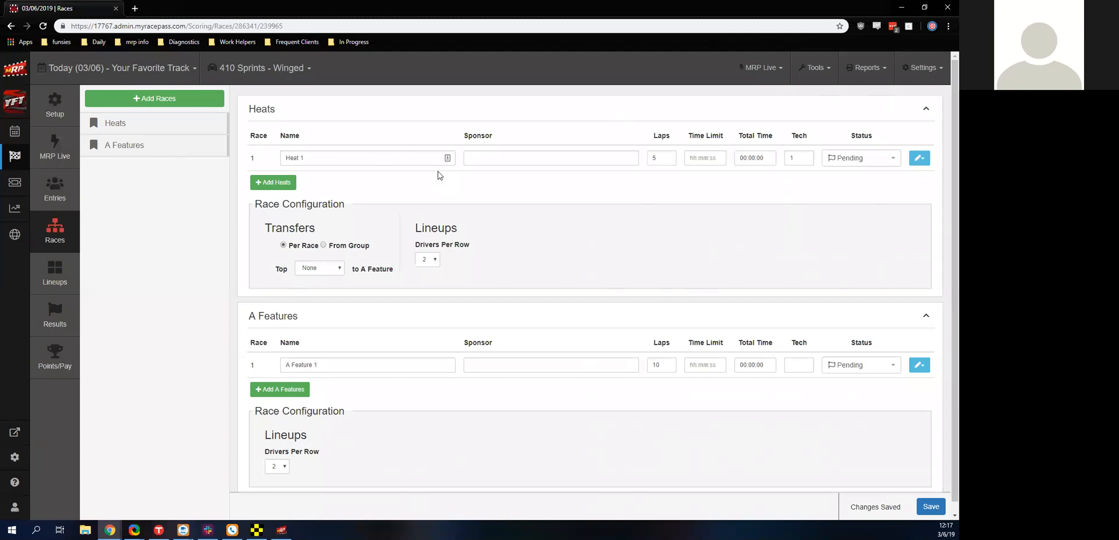
Configure the heat transfers as From Group, sending the top 10 to the A Feature.
left_click(324, 245)
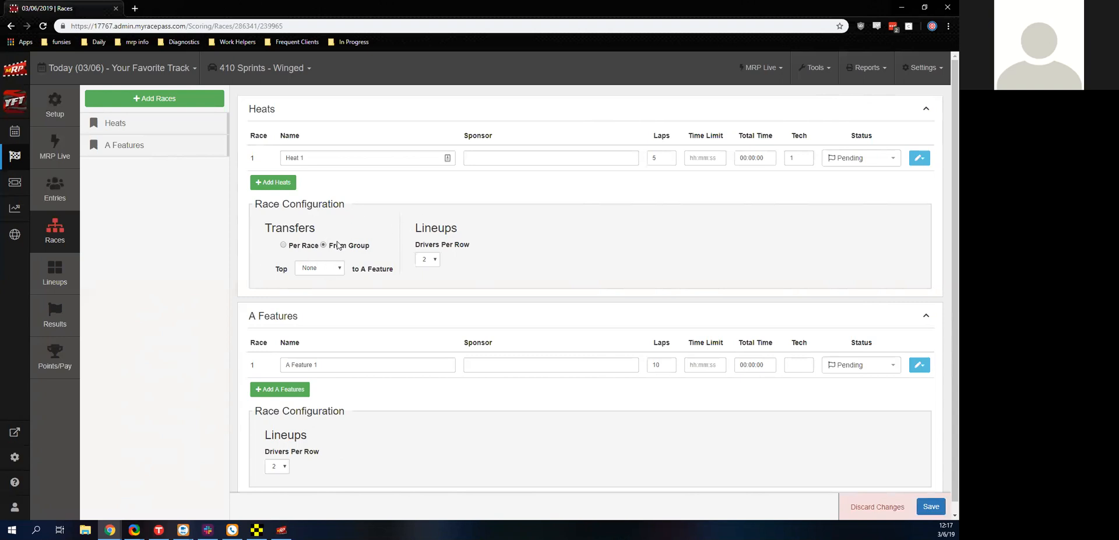
left_click(300, 270)
scroll(326, 51, "up", 1)
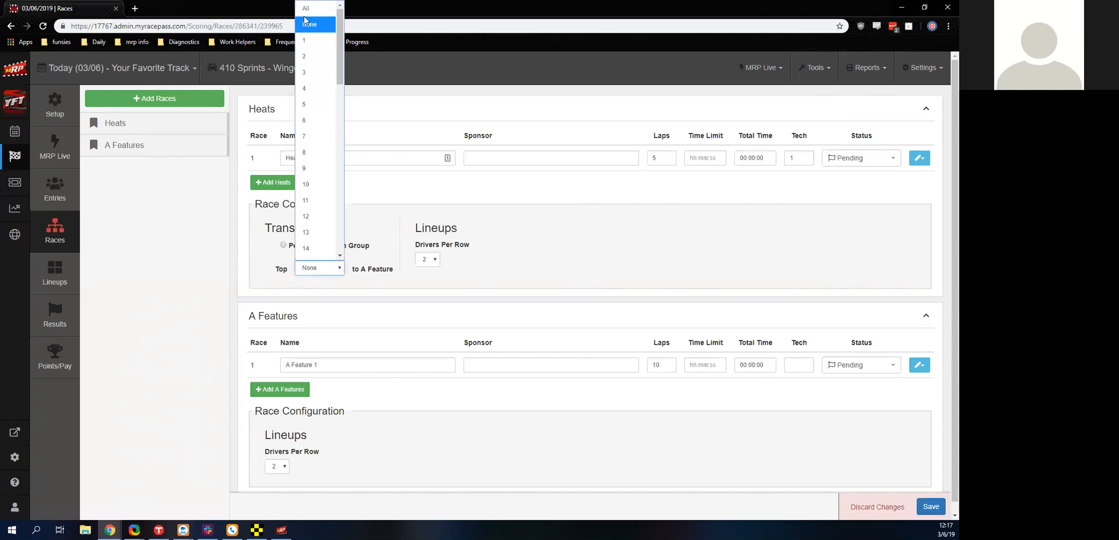
left_click(306, 185)
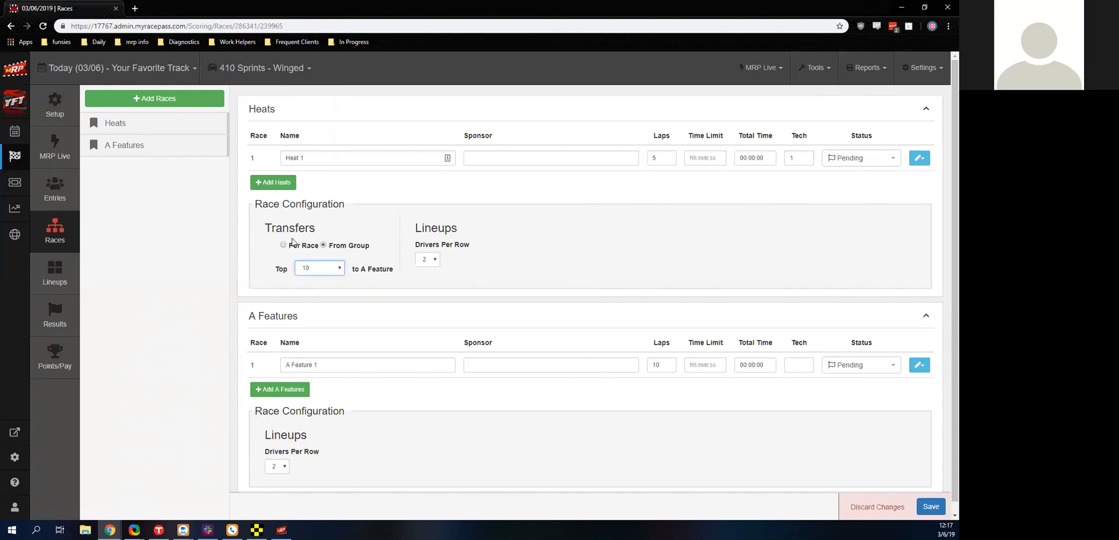
Add a second heat, switch transfers to Per Race and back to From Group, and remove the added heat.
left_click(285, 180)
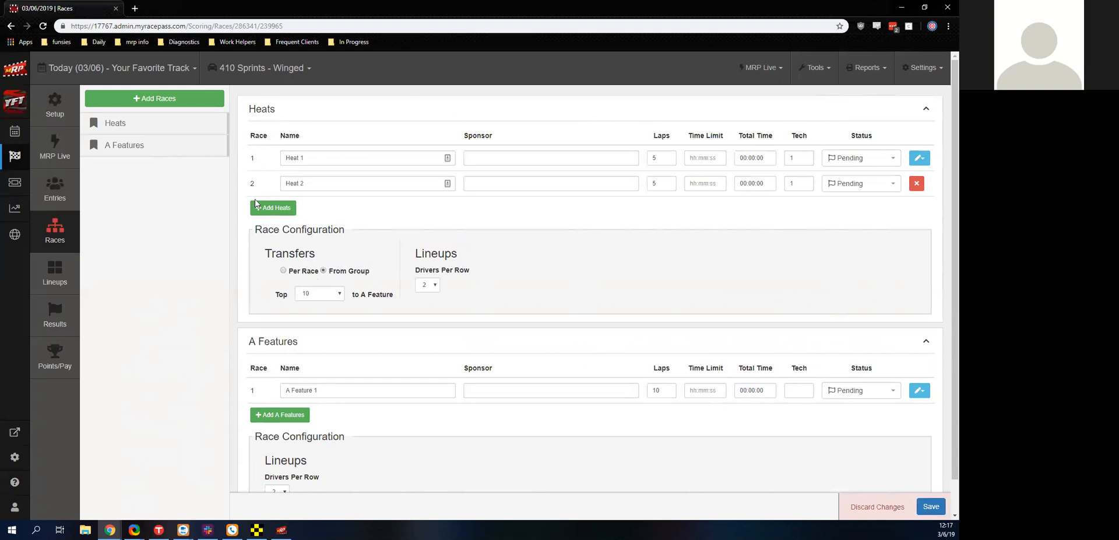
left_click(283, 271)
left_click(324, 270)
left_click(921, 185)
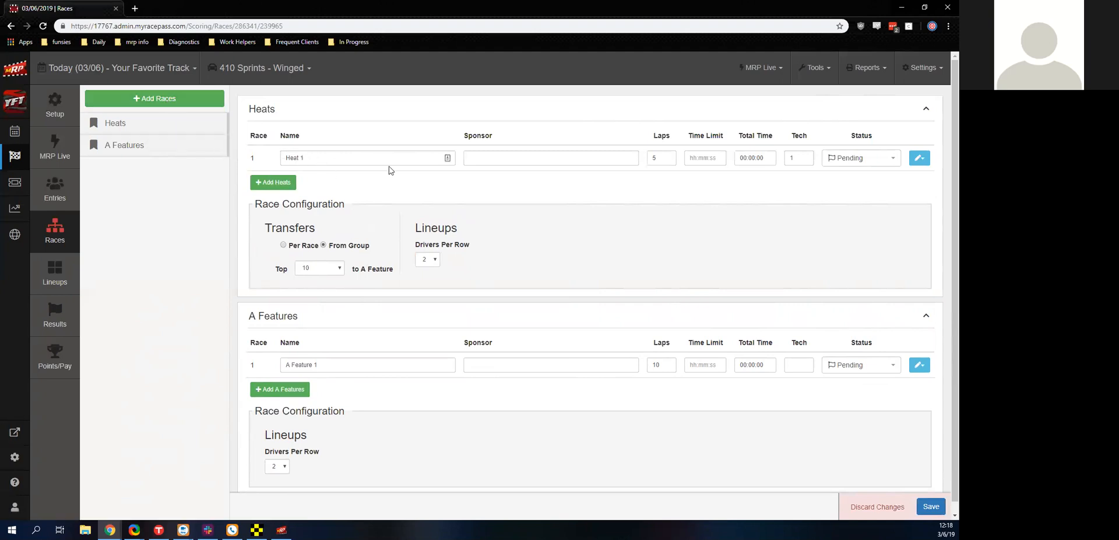
Save the race configuration after checking the heats' drivers-per-row options, and open the heat lineups.
scroll(390, 170, "down", 1)
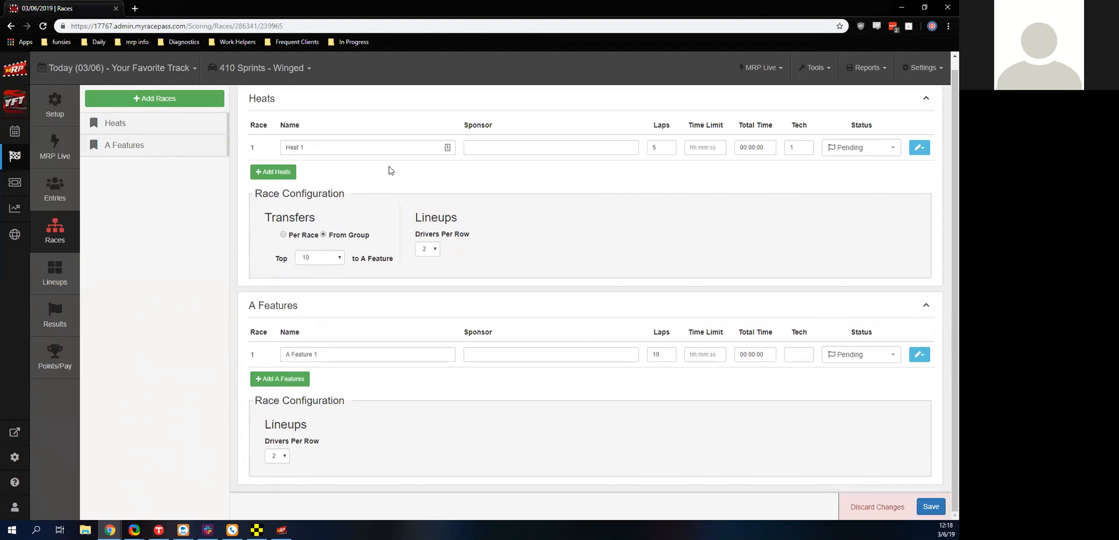
left_click(426, 249)
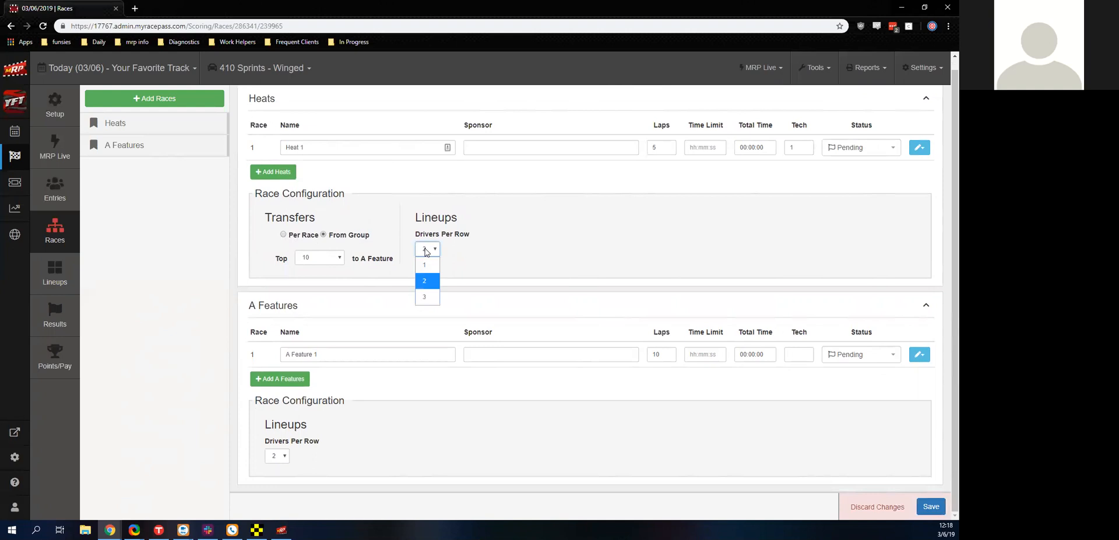
left_click(426, 251)
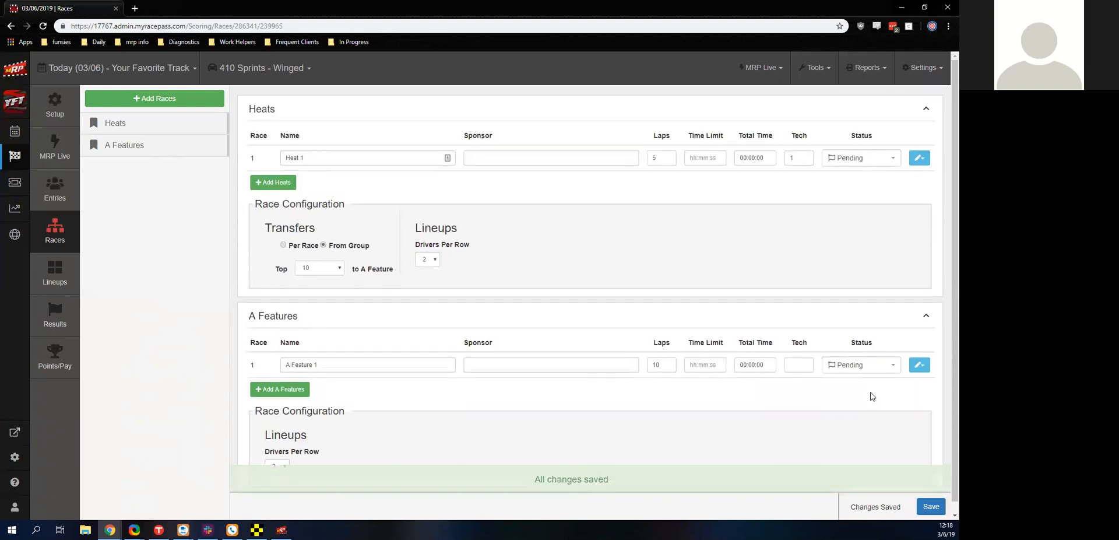
left_click(61, 271)
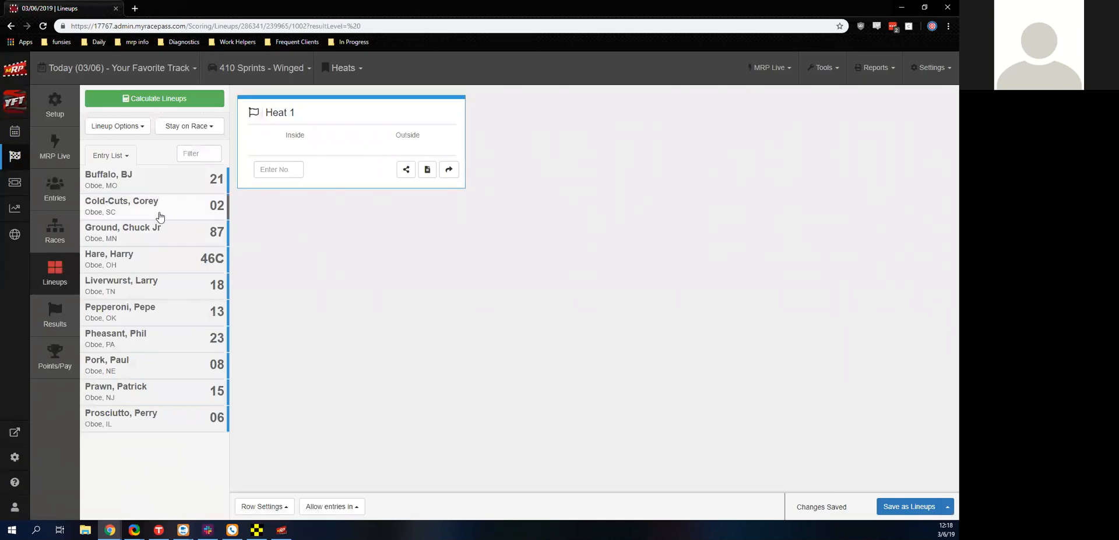
Manually place cars 02, 87 and 46C into the Heat 1 lineup from the entry list.
left_click(160, 216)
left_click(166, 220)
left_click_drag(165, 220, 169, 223)
left_click(170, 208)
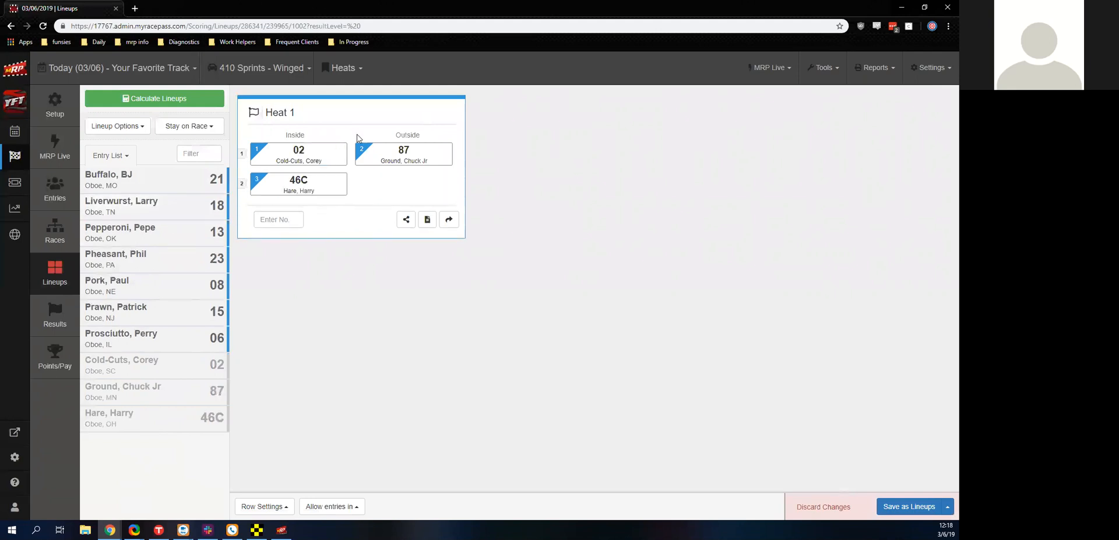
Remove cars 02, 87 and 46C from the Heat 1 lineup.
left_click(341, 153)
left_click(341, 152)
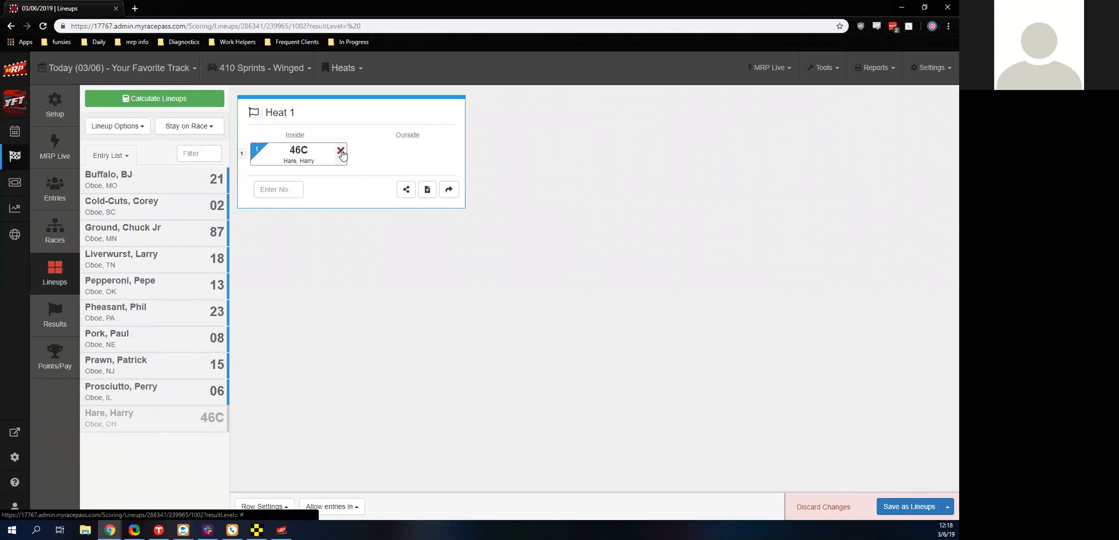
left_click(341, 153)
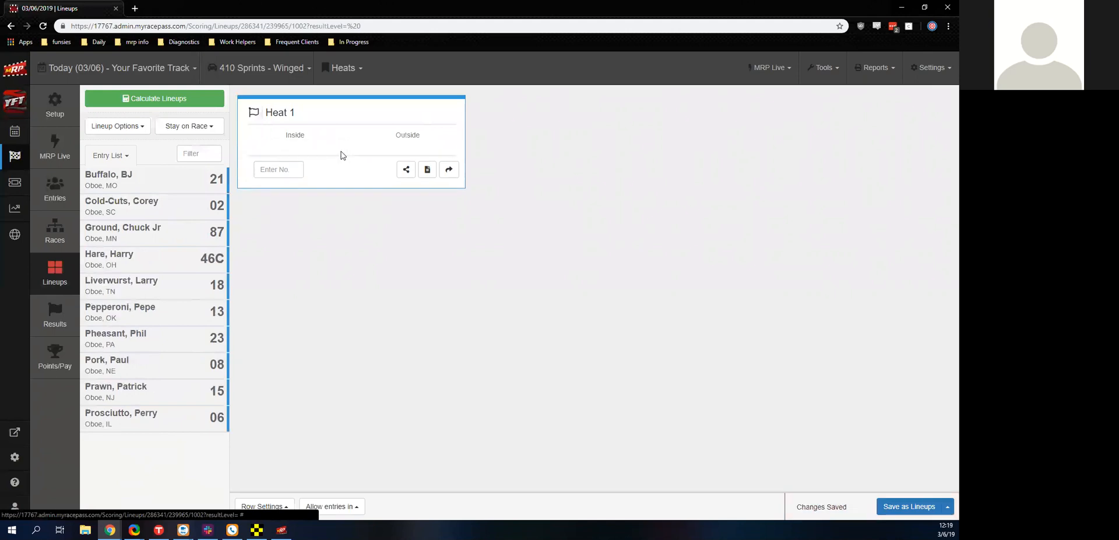
Open the lineup calculation for the heats and choose Heat from Pill Draw as the method.
left_click(160, 99)
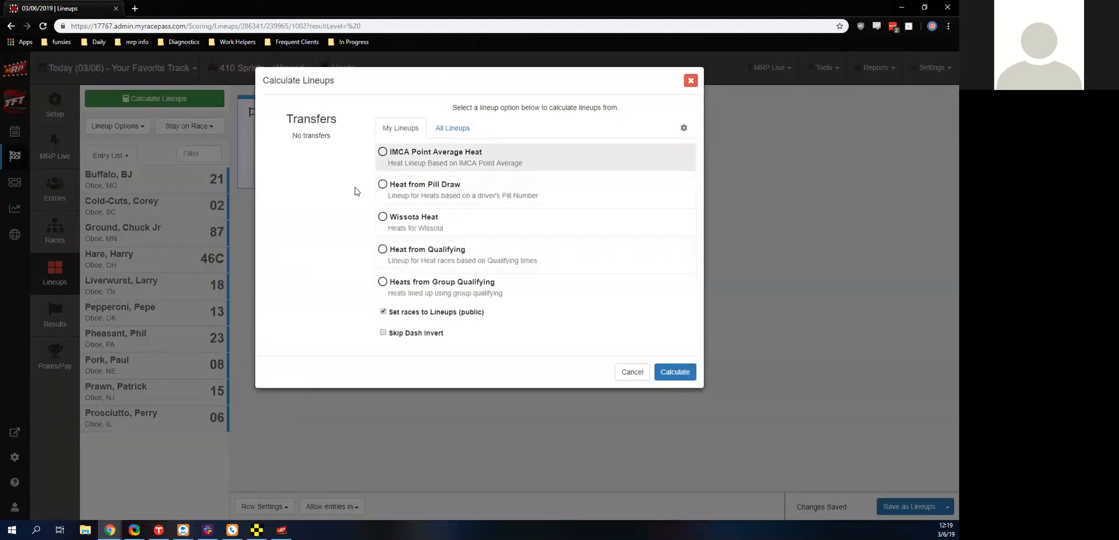
left_click(408, 201)
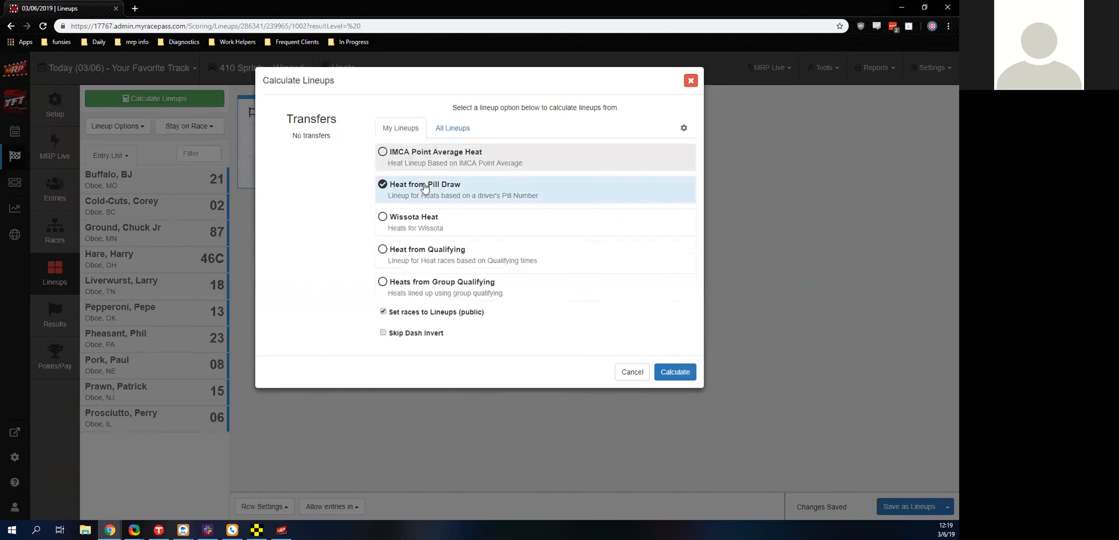
Review the lineup types offered in the Lineup Settings and the full list of heat lineup options, returning to My Lineups.
left_click(684, 127)
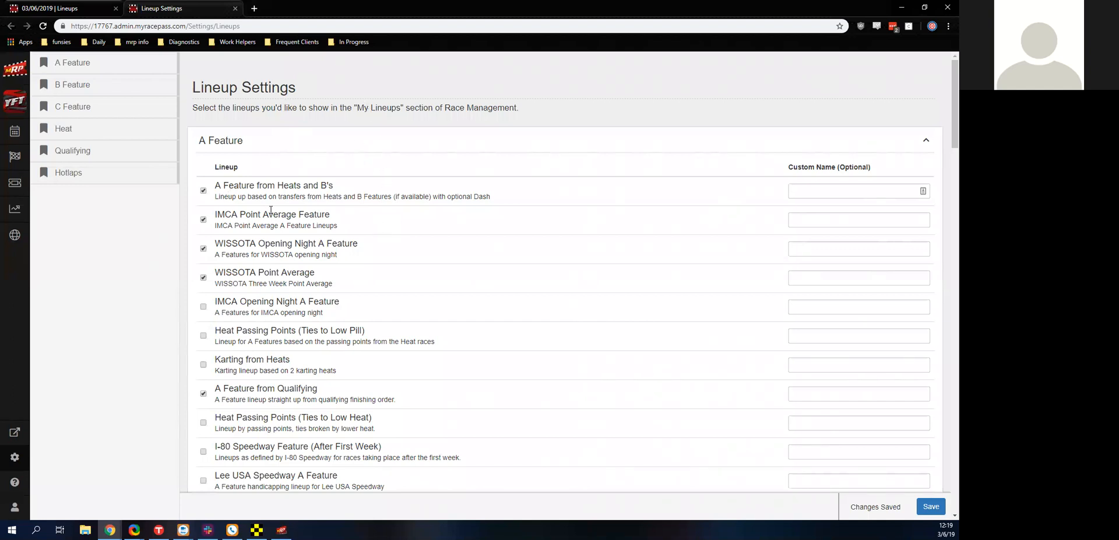
scroll(262, 159, "down", 1)
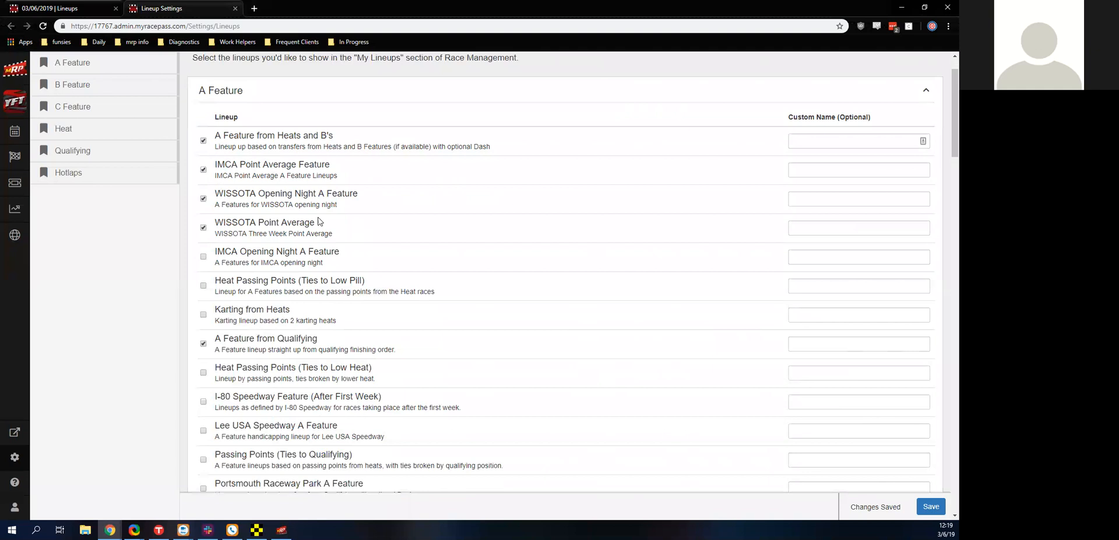
scroll(282, 227, "down", 3)
scroll(282, 227, "down", 12)
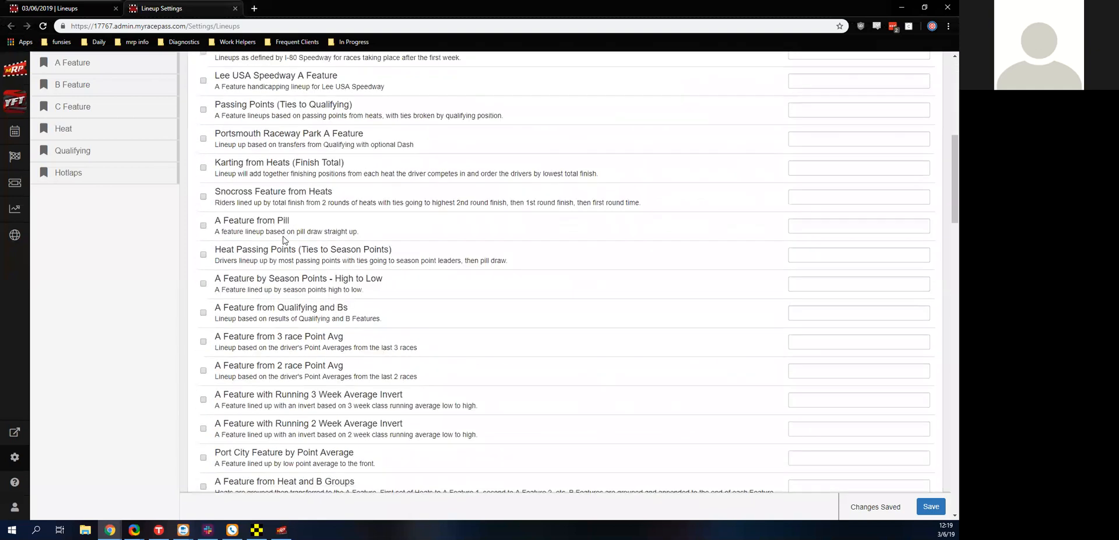
scroll(302, 181, "down", 20)
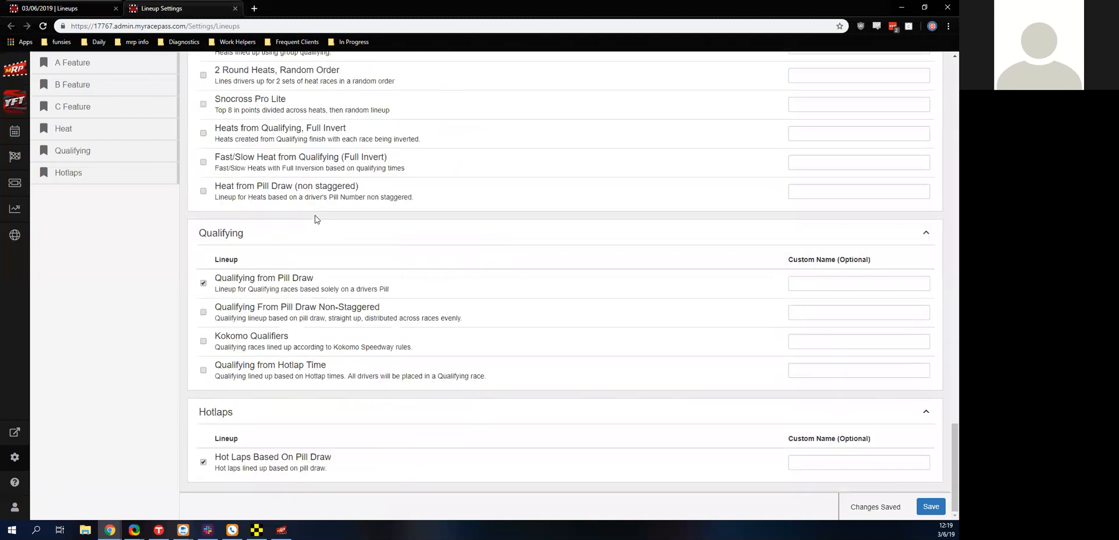
scroll(315, 221, "up", 10)
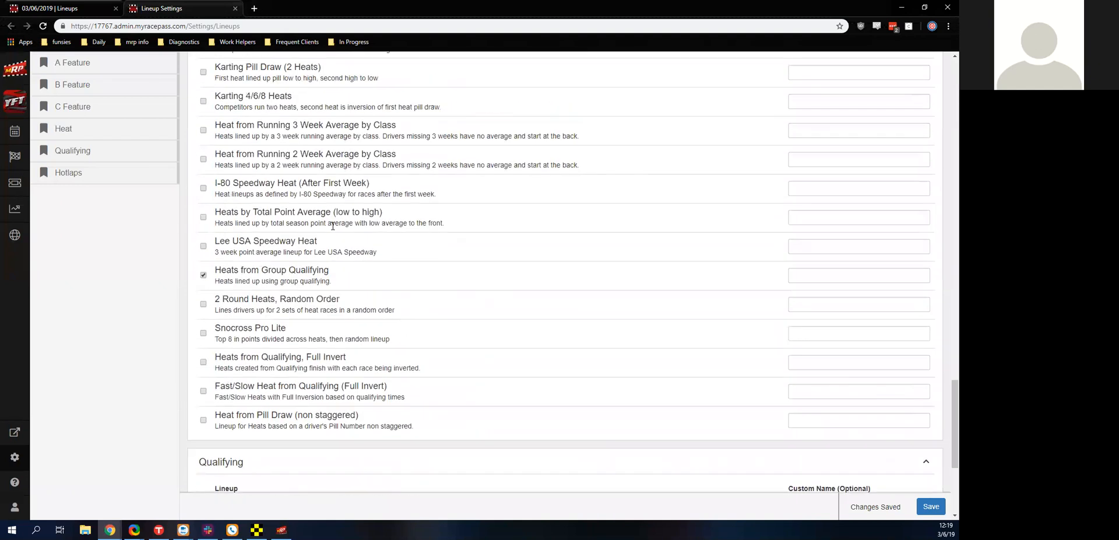
scroll(340, 217, "up", 15)
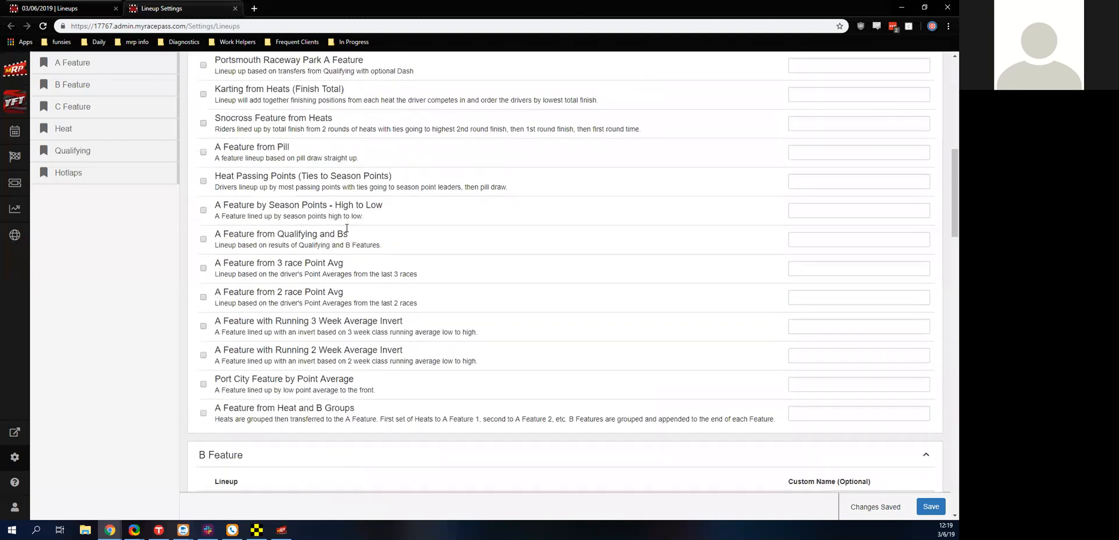
scroll(346, 229, "up", 5)
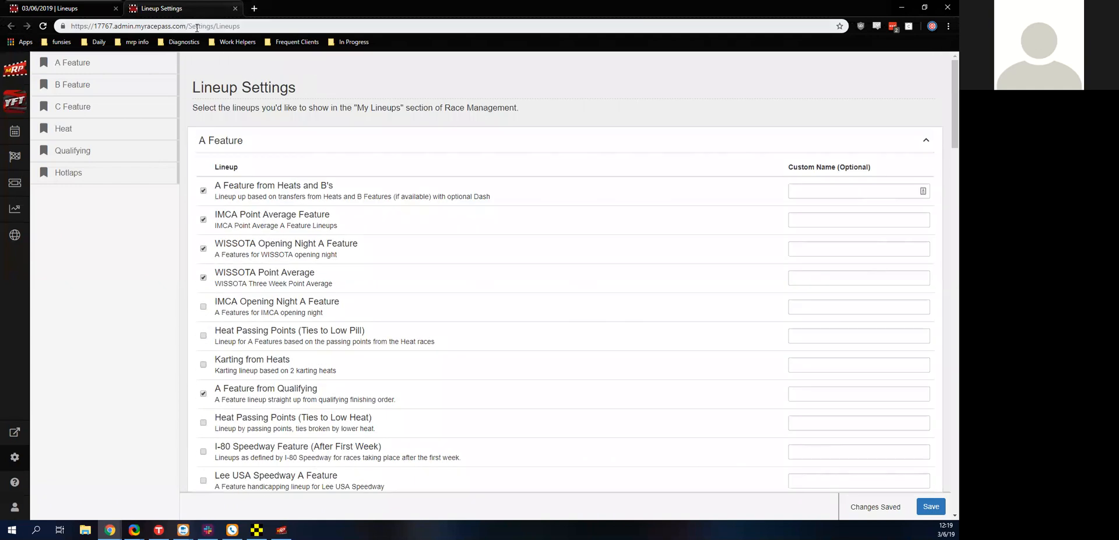
left_click(234, 10)
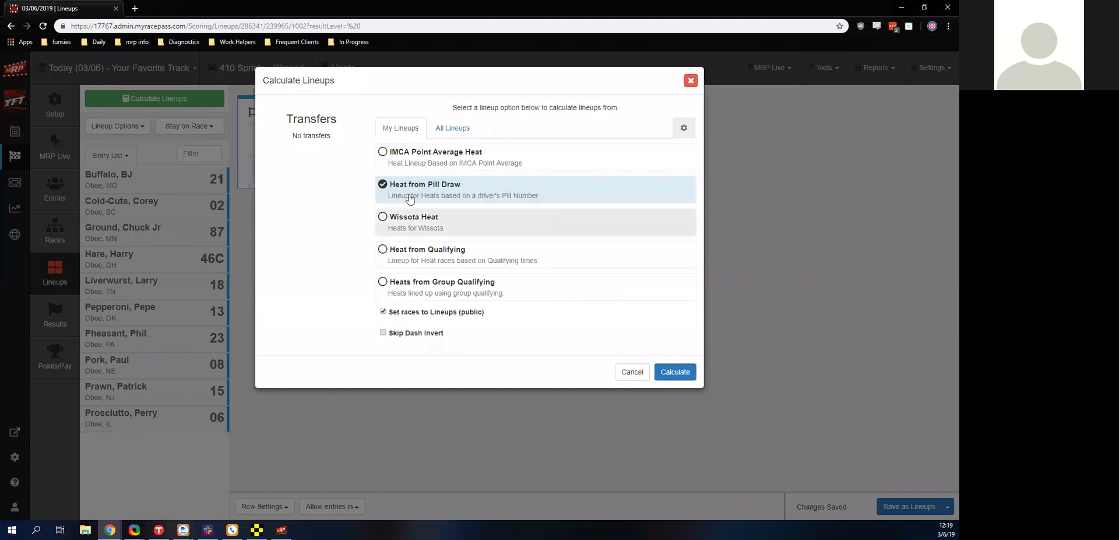
left_click(452, 127)
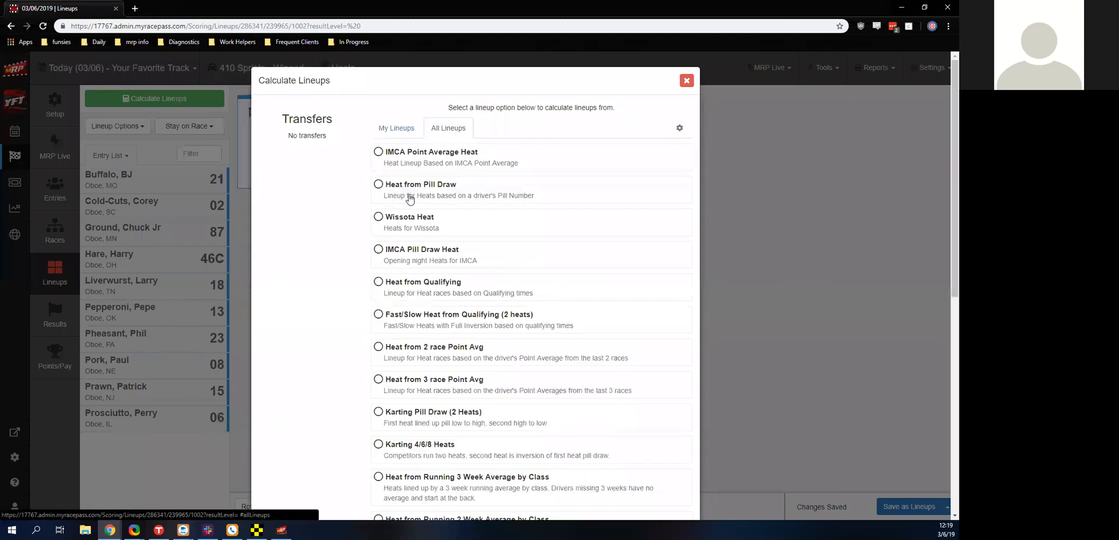
scroll(410, 198, "down", 7)
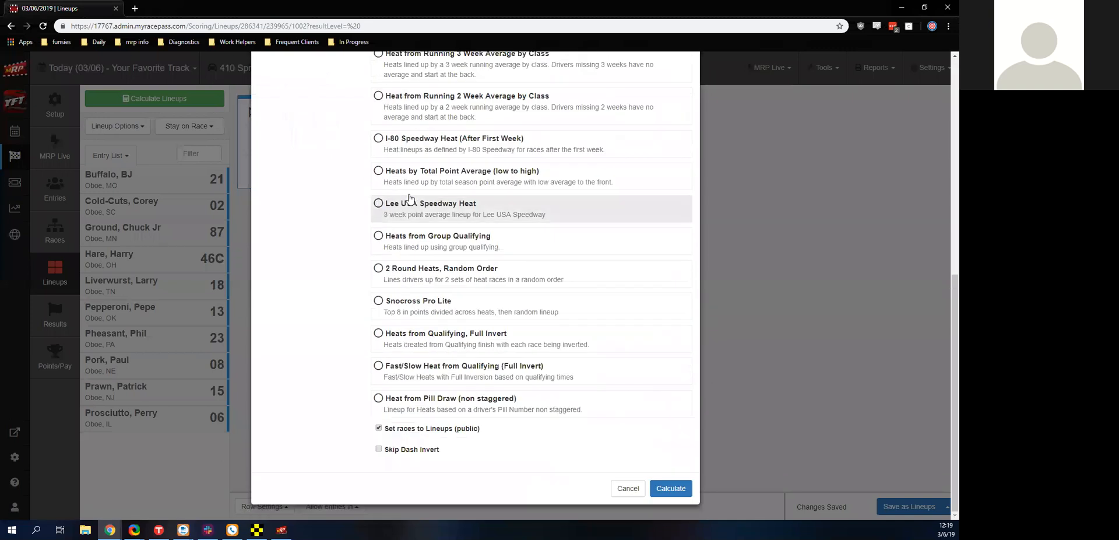
scroll(411, 199, "up", 8)
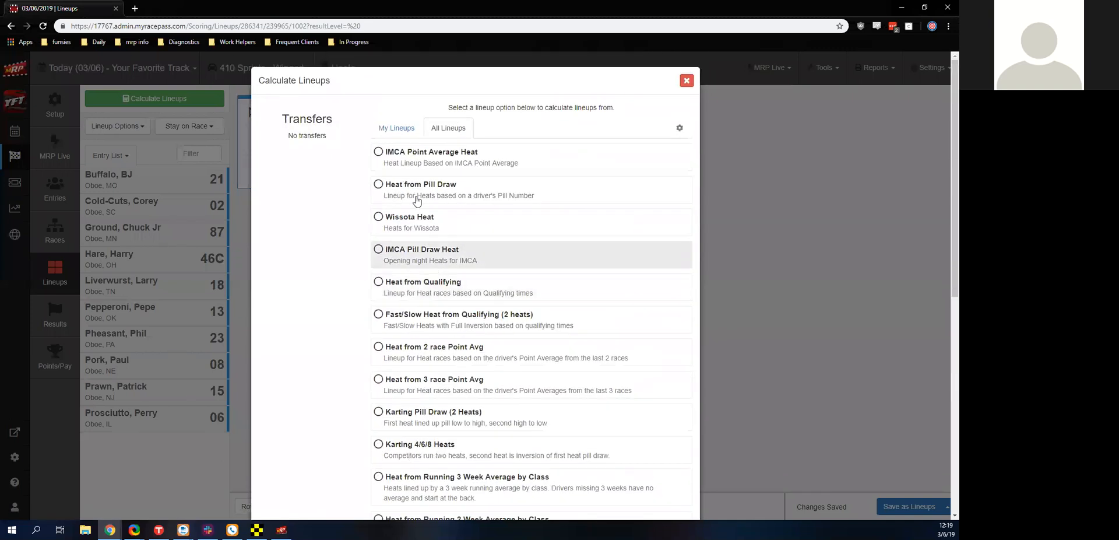
left_click(395, 128)
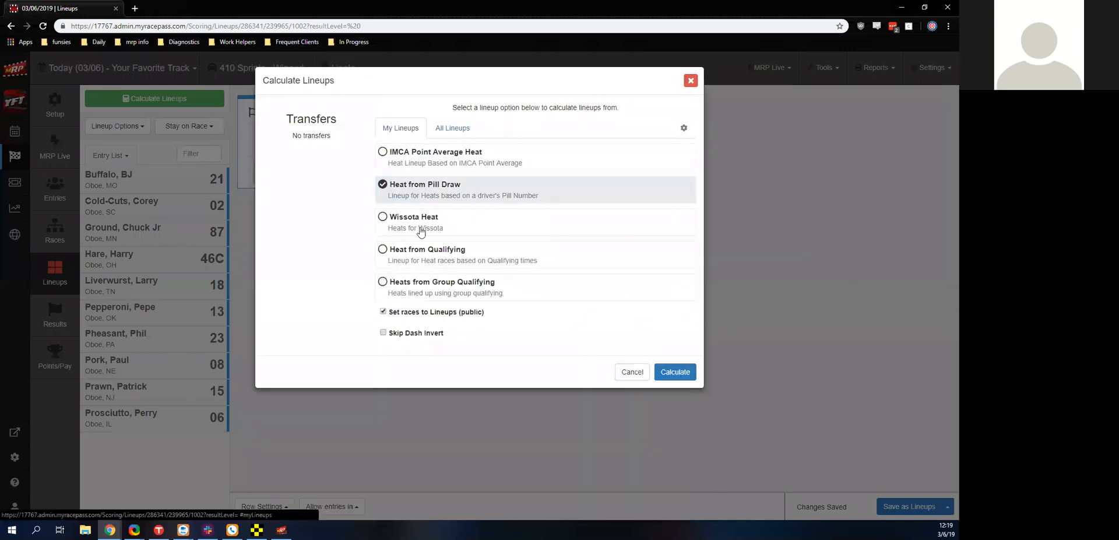
Calculate the Heat 1 lineup from the pill draw and review the report on how it was calculated.
left_click(675, 372)
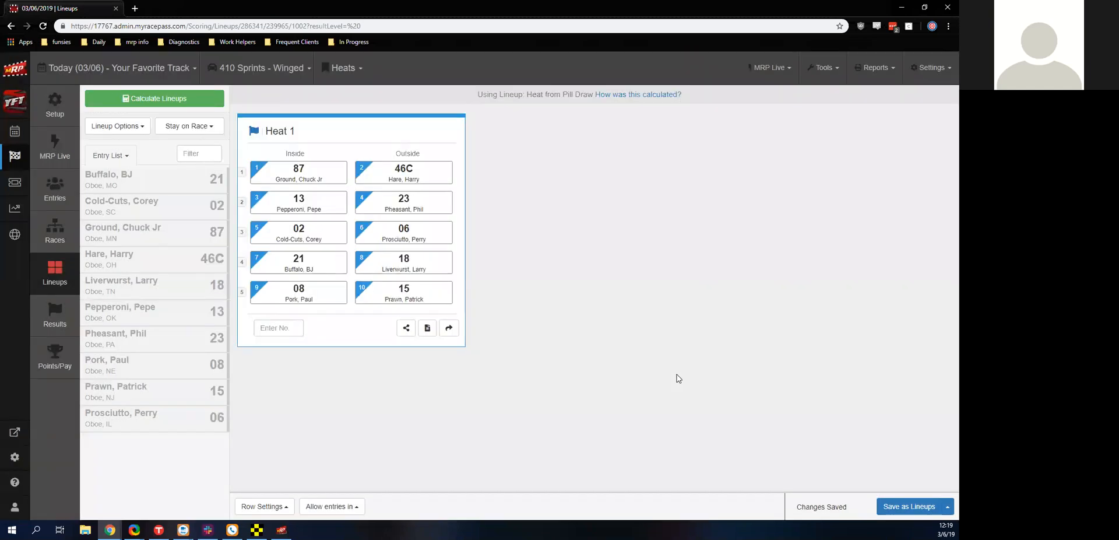
left_click(618, 95)
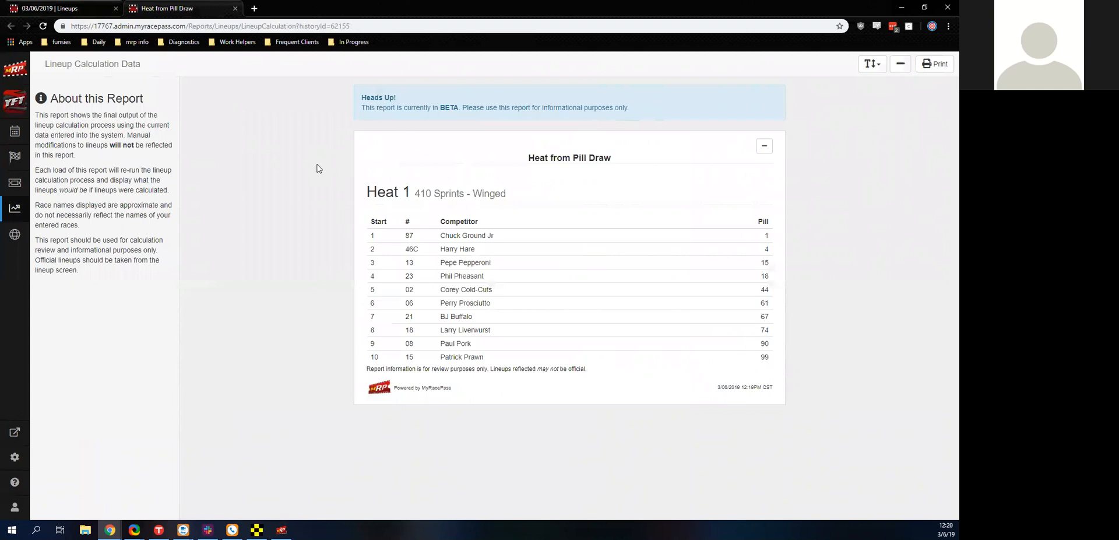
left_click(234, 8)
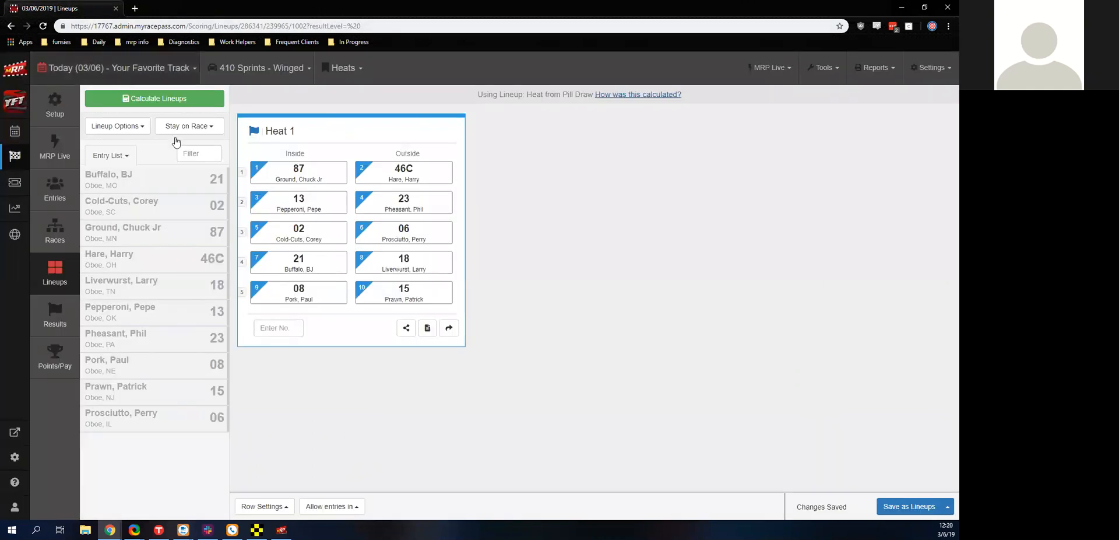
Move car 87 to starting position 9 in Heat 1 and recalculate the lineup with Heat from Pill Draw, saving the pending changes.
left_click_drag(282, 206, 264, 296)
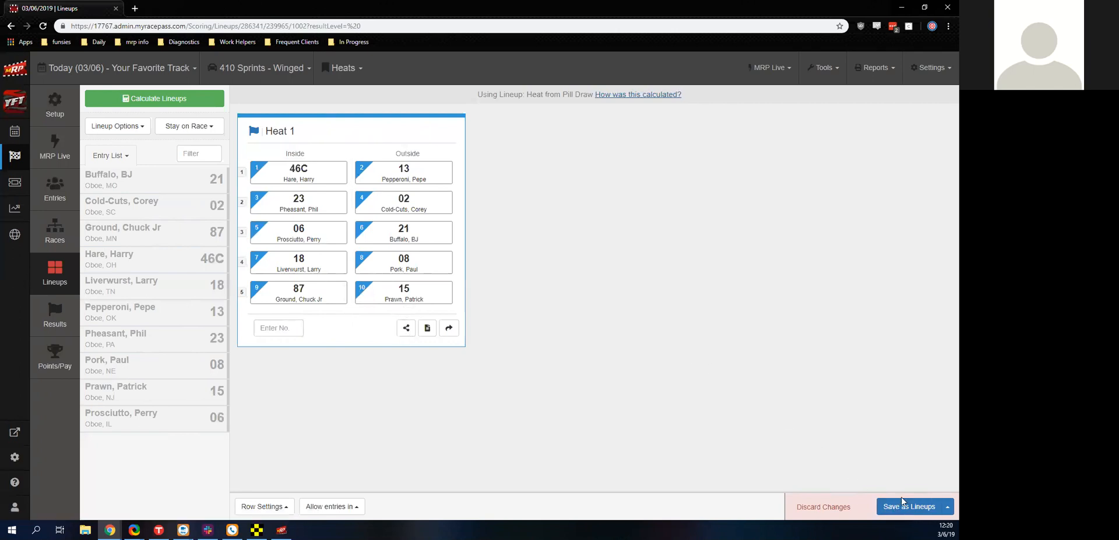
left_click(205, 106)
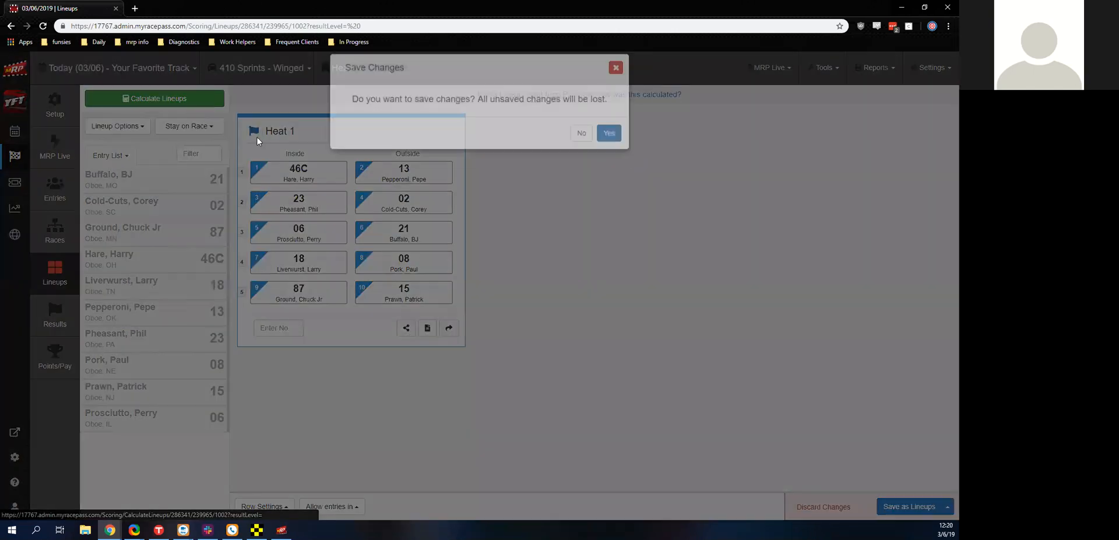
key("Return")
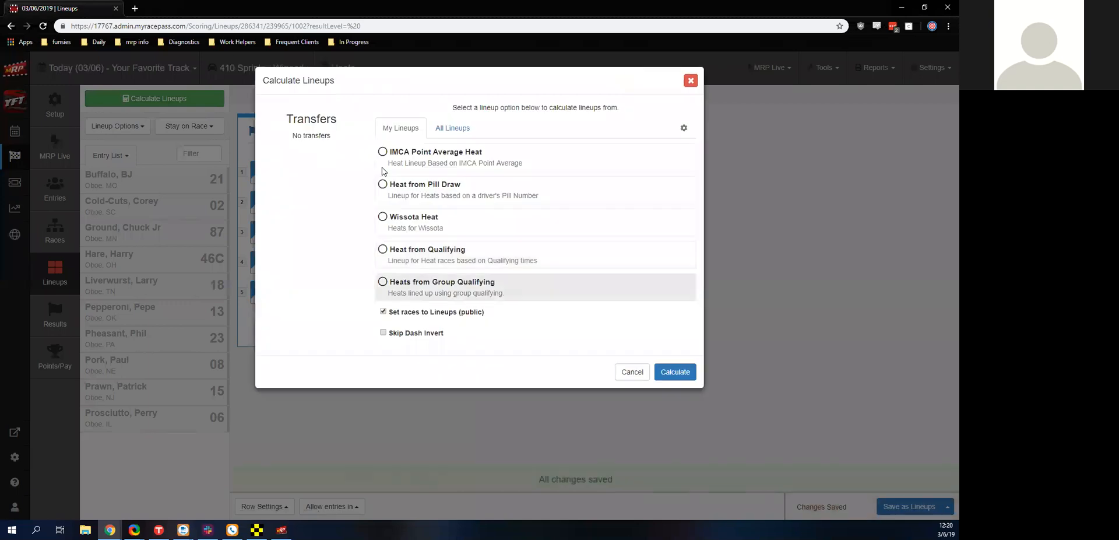
left_click(440, 192)
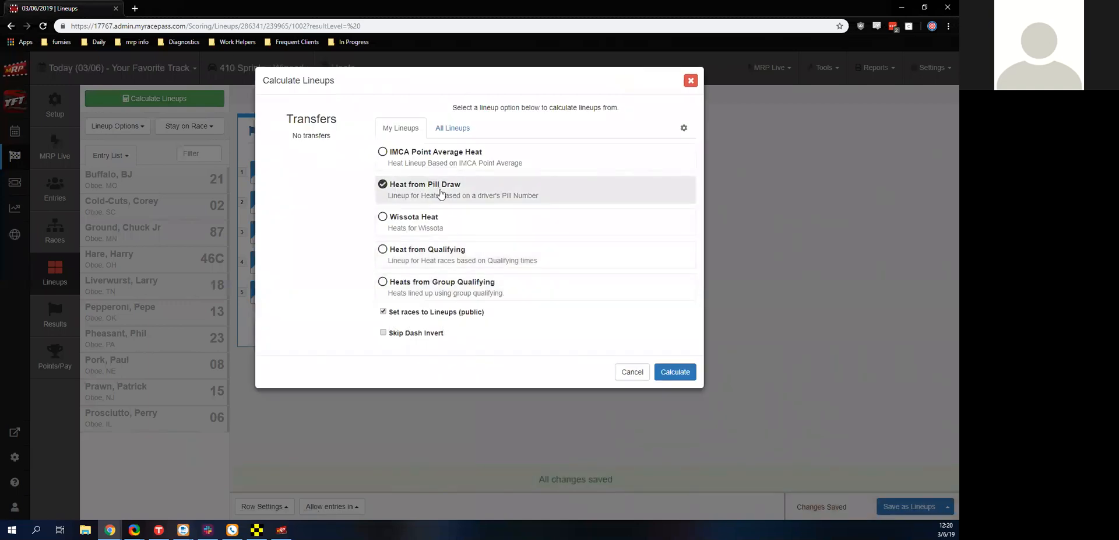
left_click(655, 379)
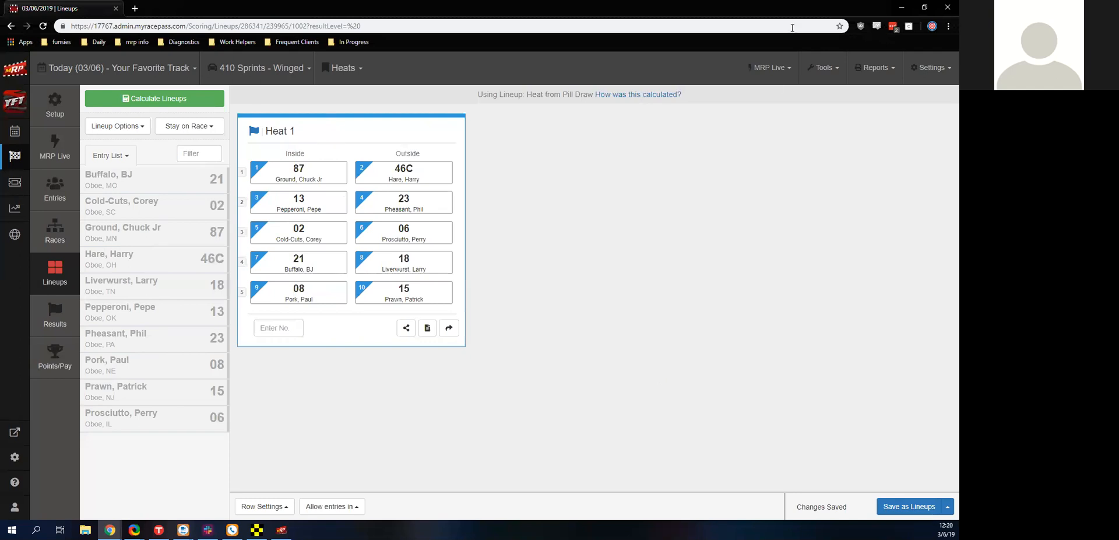
View the event's lineup monitor display in four columns and close it.
left_click(824, 68)
left_click(820, 94)
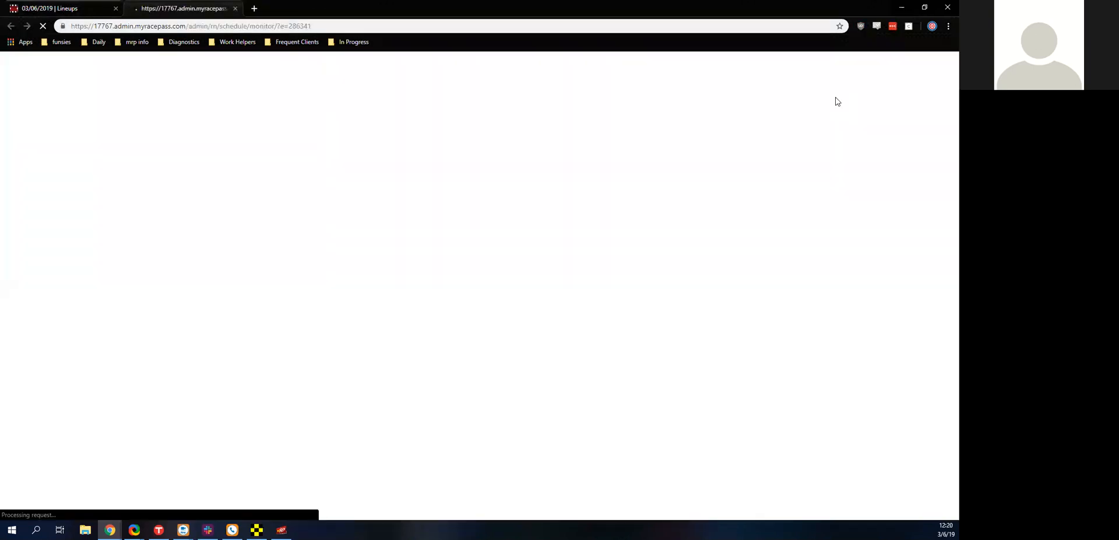
left_click(796, 116)
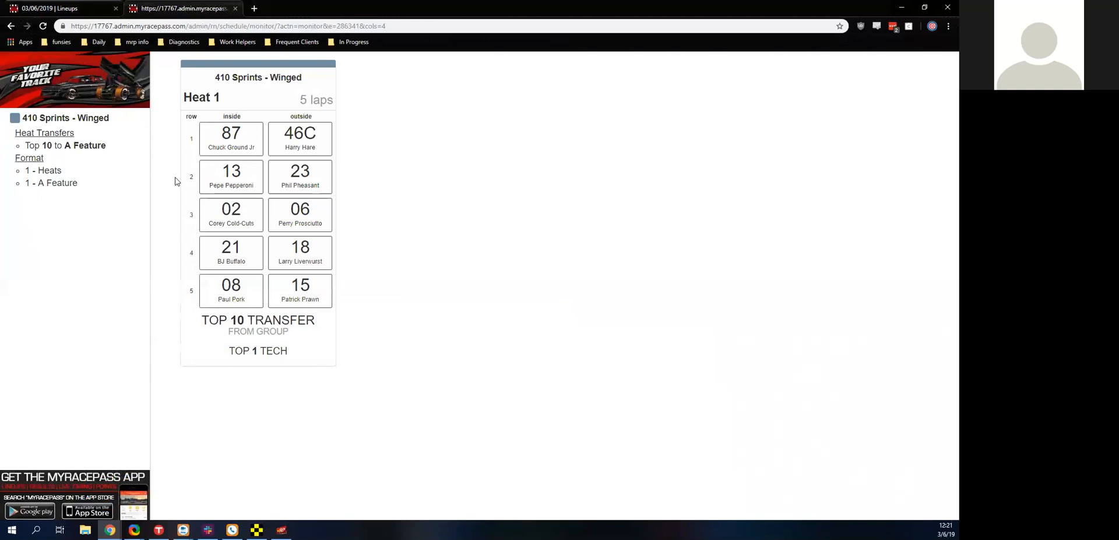
left_click(235, 8)
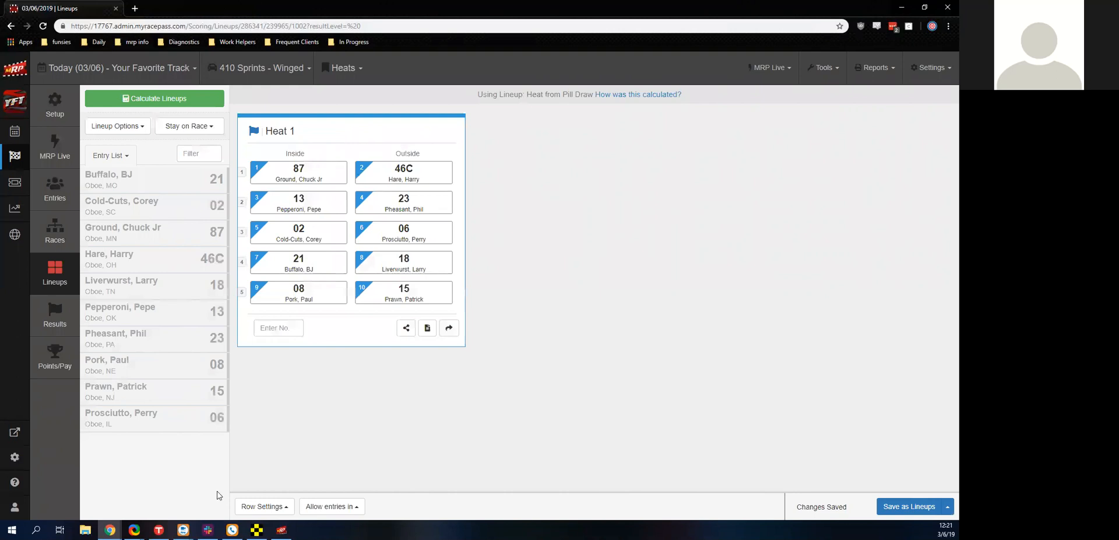
Send the lineups to MRP Live and dismiss the confirmation.
left_click(764, 68)
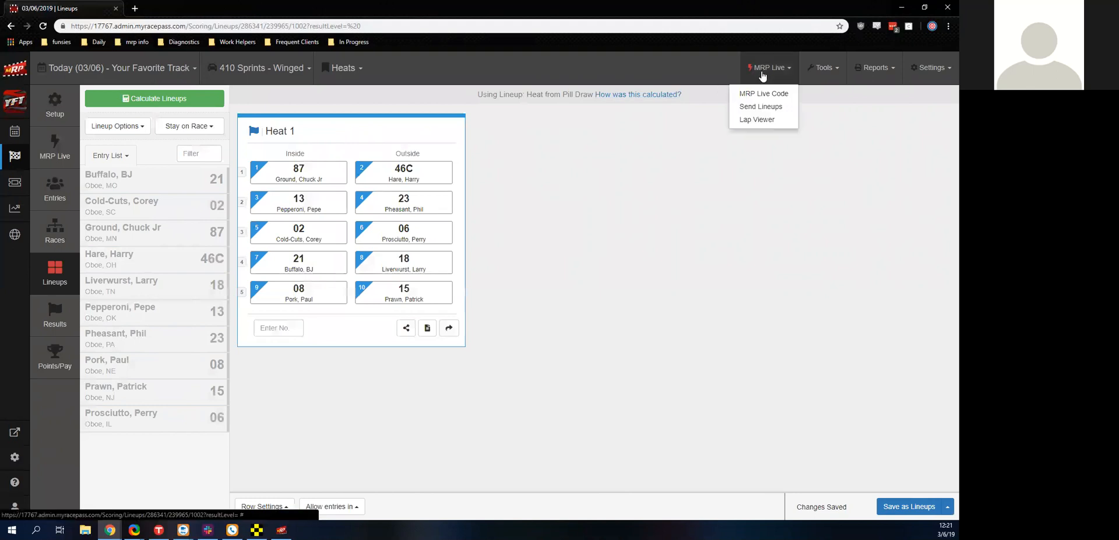
left_click(745, 108)
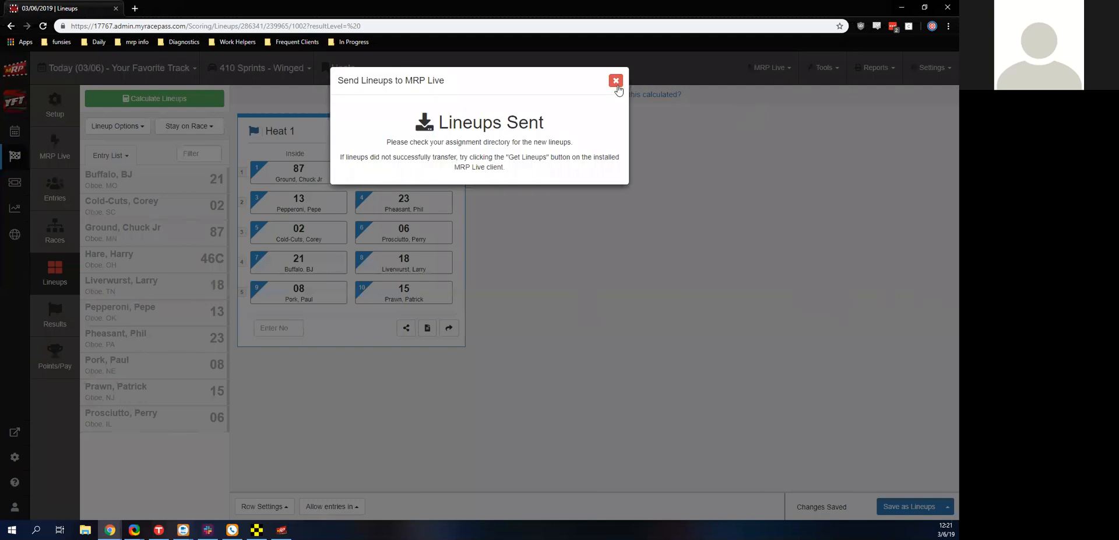
left_click(616, 81)
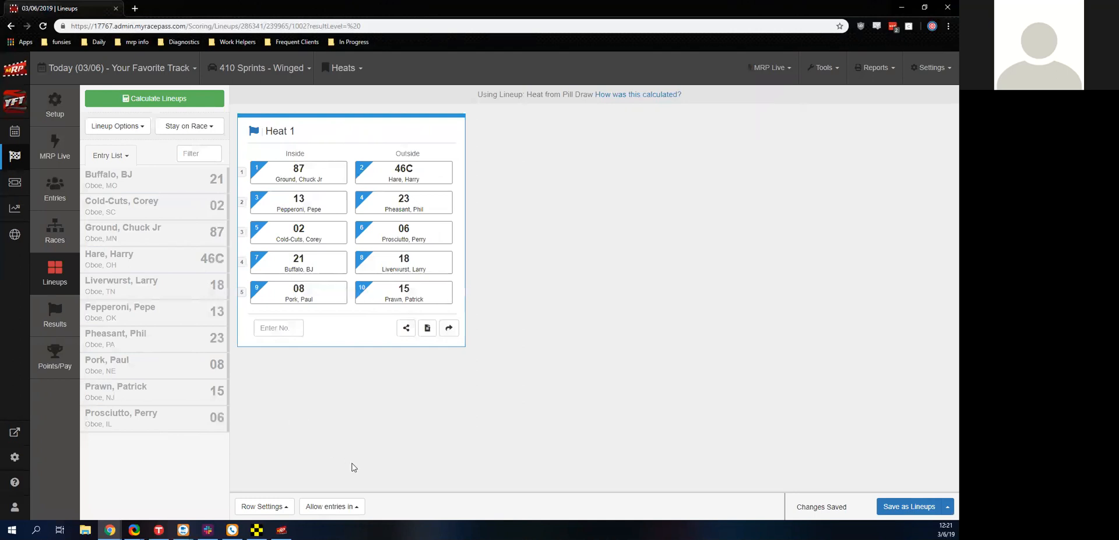
Switch to the Race Manager timing program, select the 410 Sprints Winged Heat 1 assignment, and open its timing view beside the lineup.
left_click(257, 529)
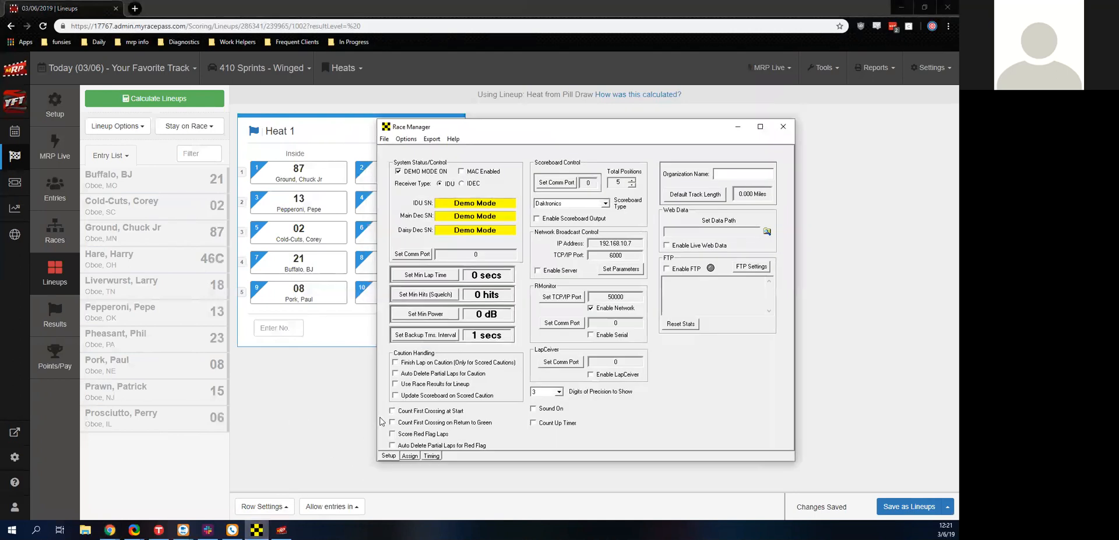
left_click(416, 456)
left_click(421, 161)
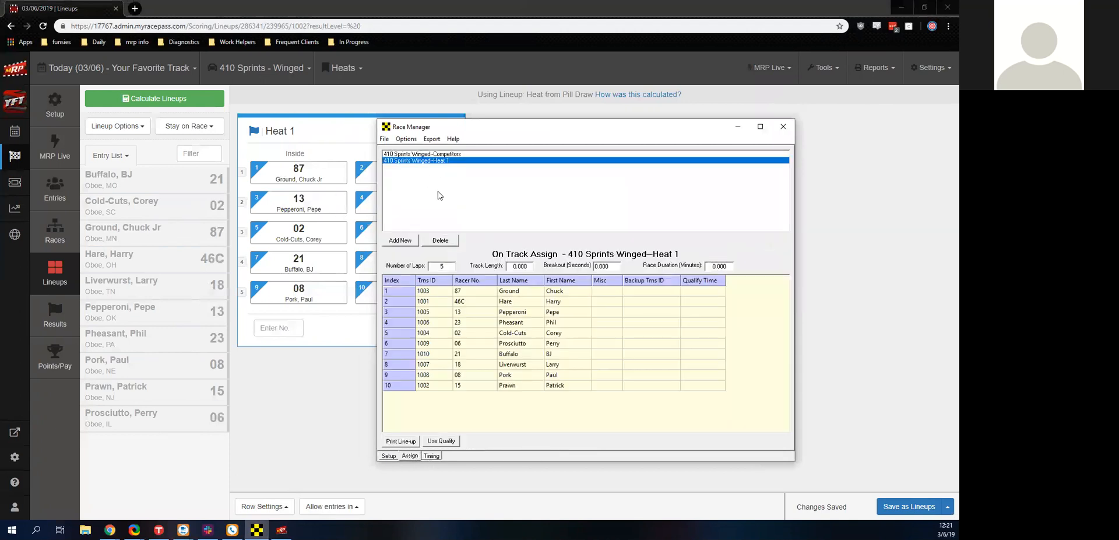
left_click_drag(499, 127, 609, 78)
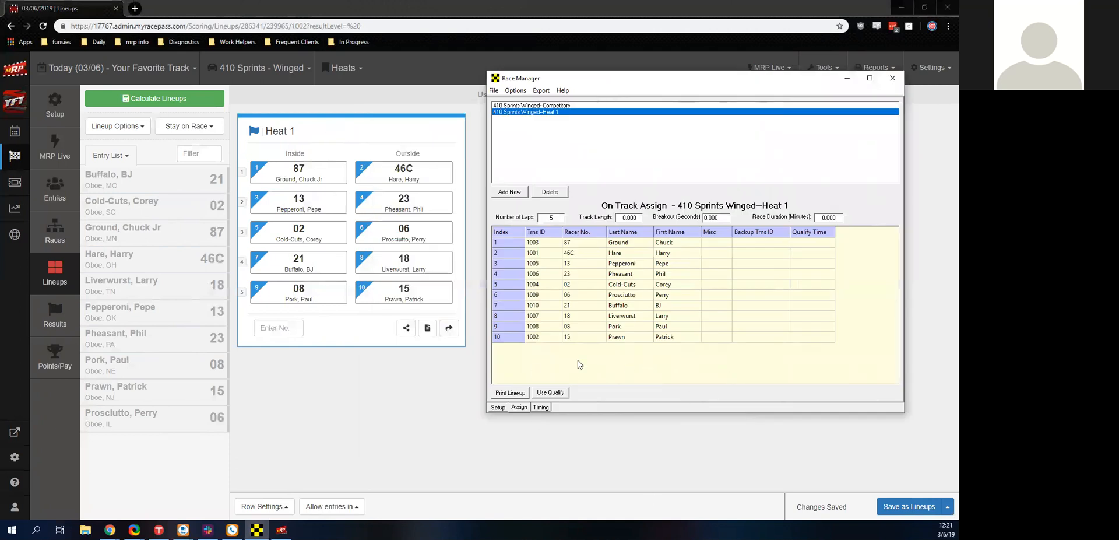
left_click(538, 407)
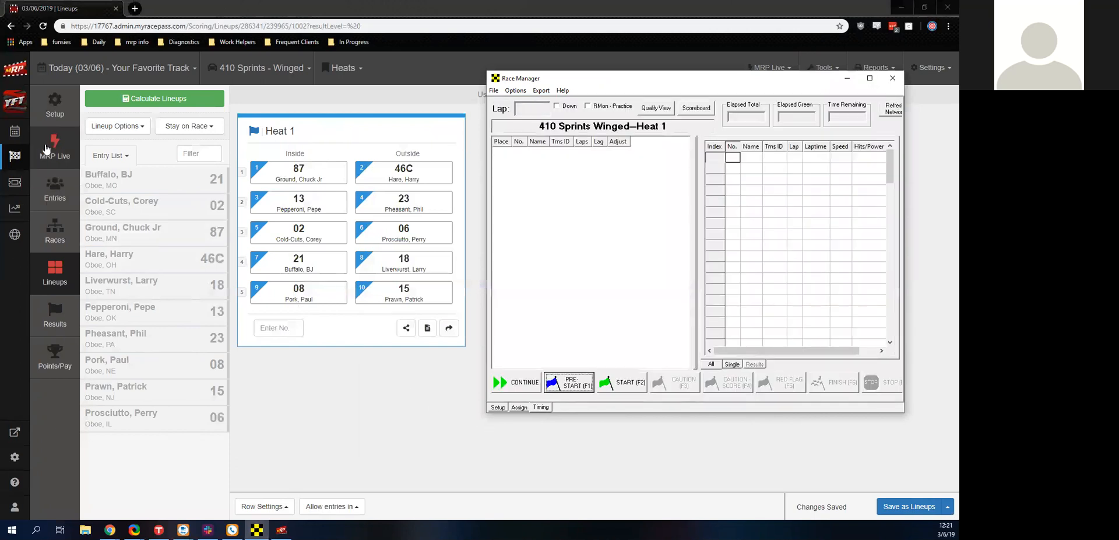
Open the event's MRP Live page, check the MRP Live client's connection status, and switch back to the Race Manager timing program.
left_click(52, 149)
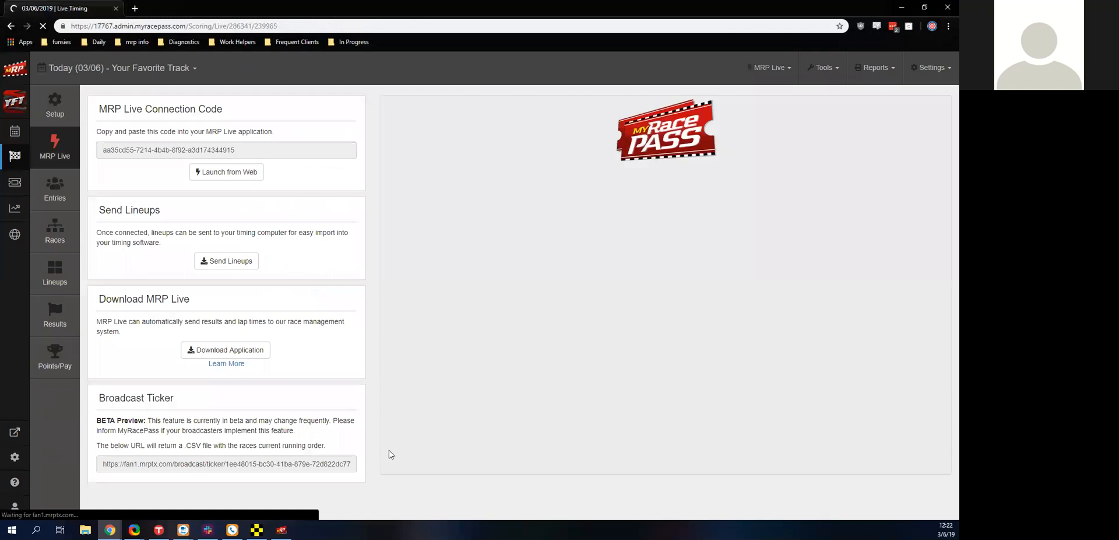
left_click(282, 530)
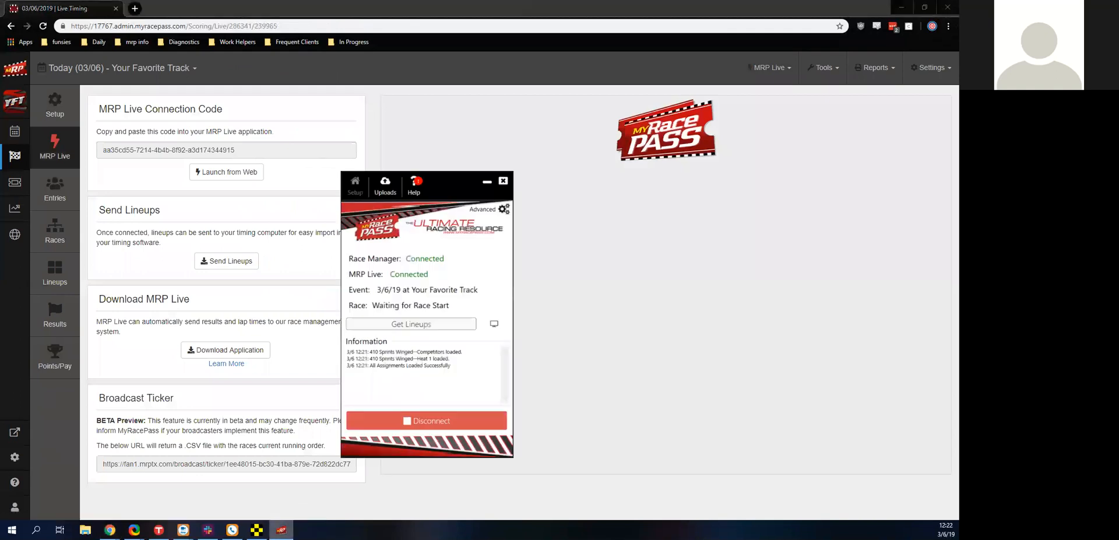
left_click(282, 529)
left_click(256, 529)
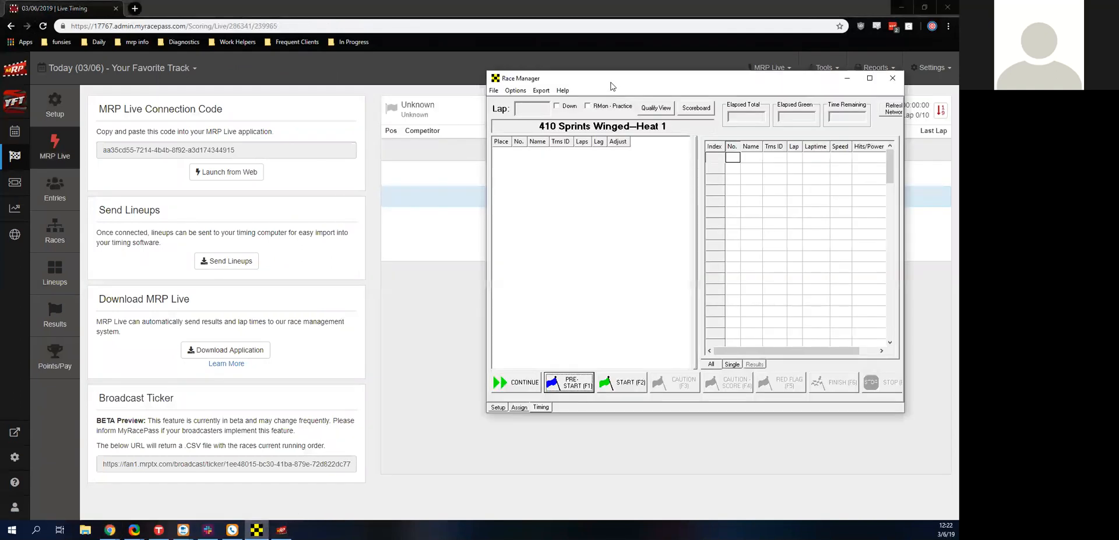
Start 410 Sprints Winged Heat 1 in Race Manager, and follow and unfollow car 13 on the live timing page.
left_click_drag(611, 87, 186, 142)
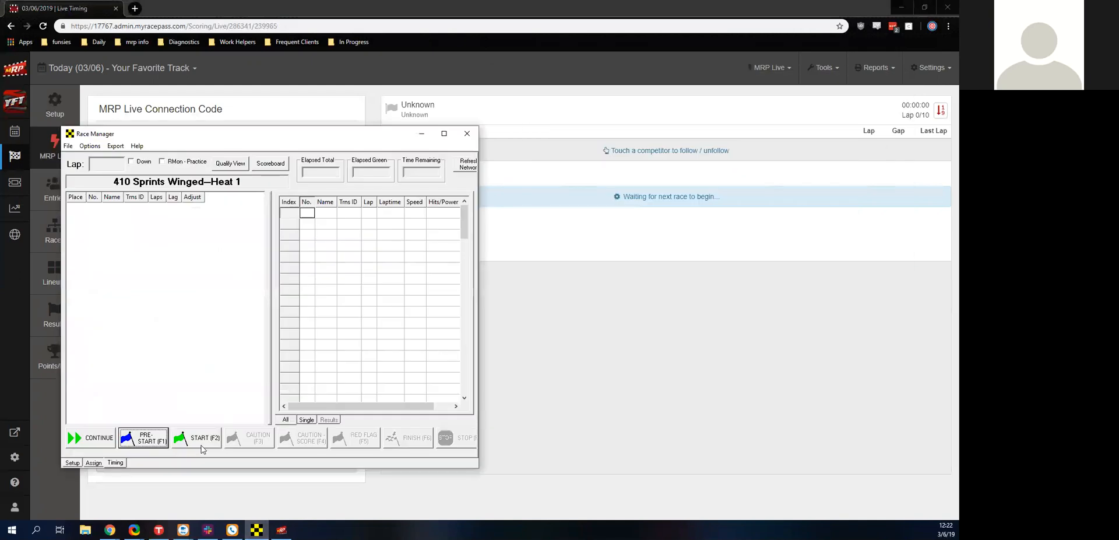
left_click(209, 441)
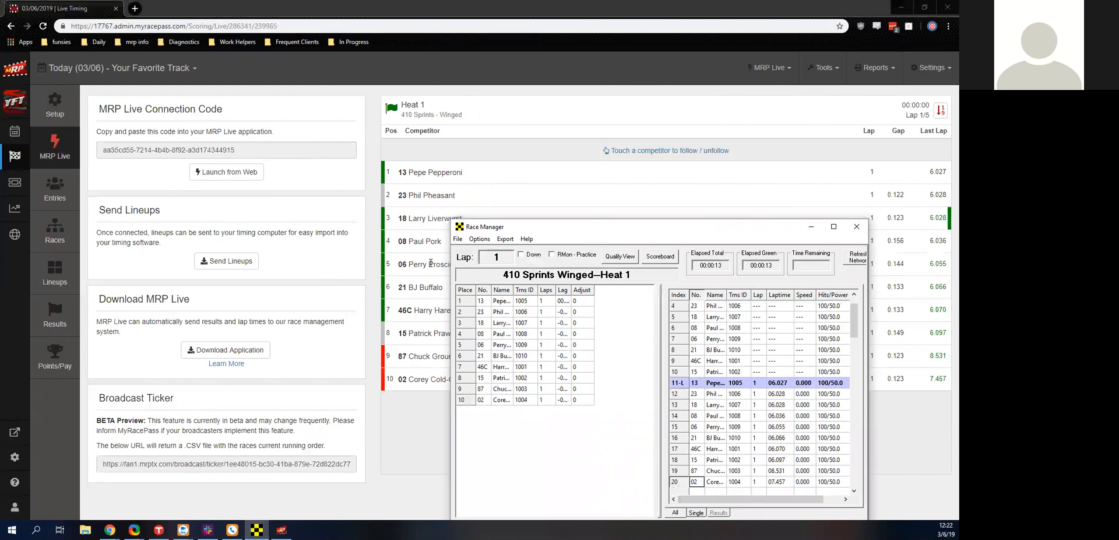
left_click(422, 218)
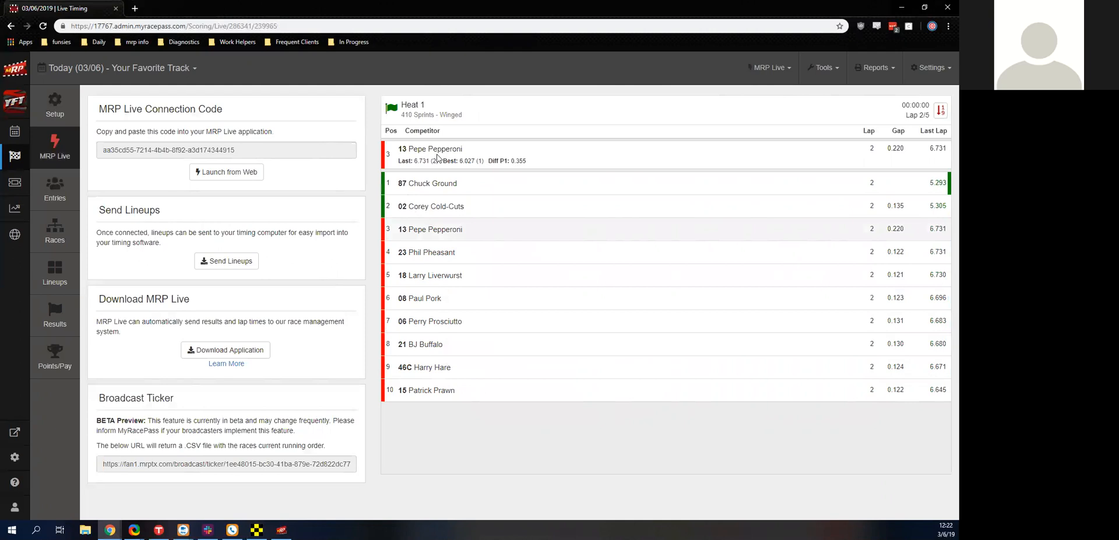
left_click(437, 158)
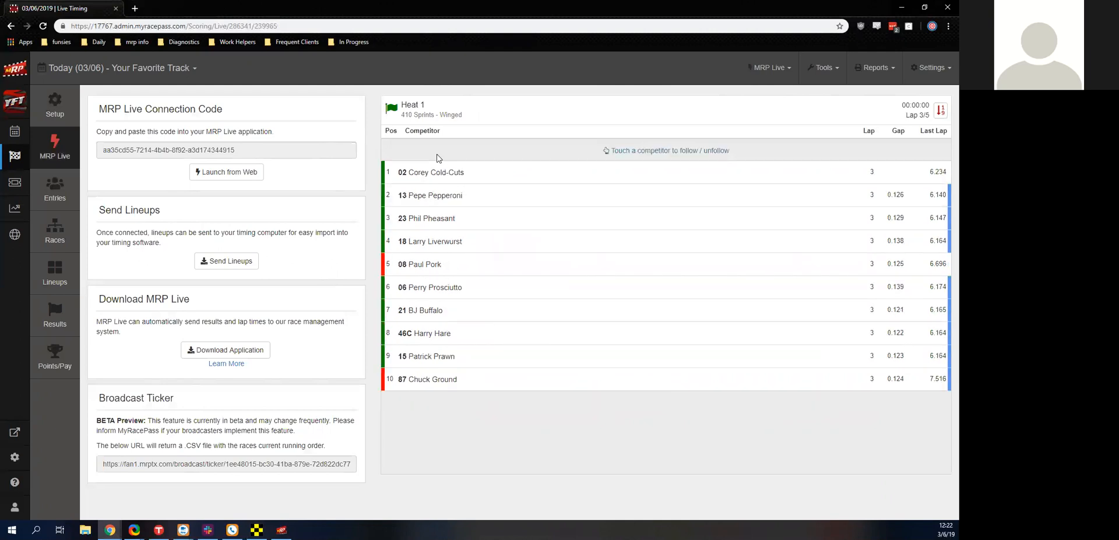
Return to Race Manager, stop timing Heat 1 once all cars have finished, and minimize the program.
left_click(256, 529)
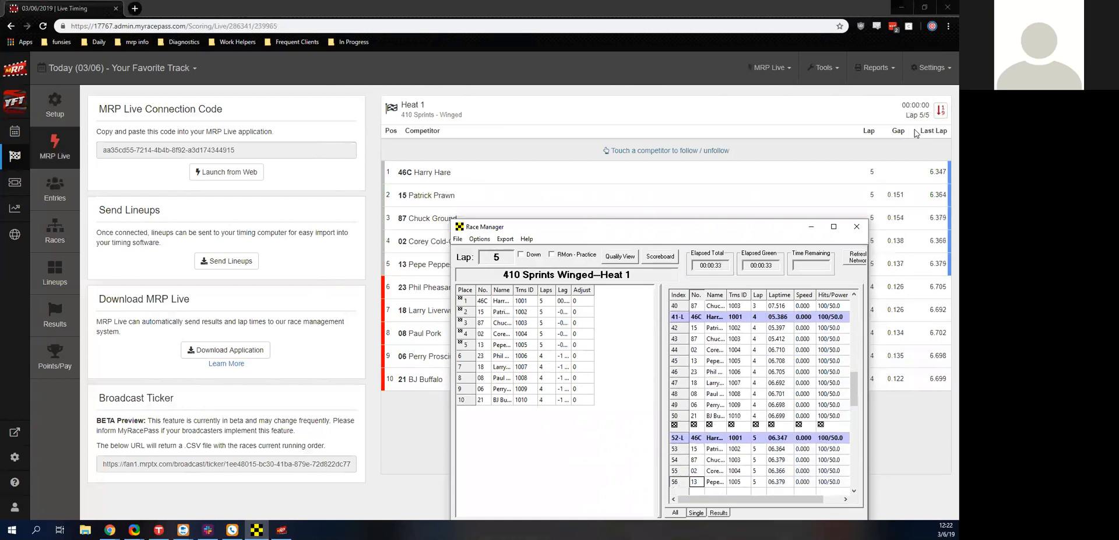
left_click_drag(723, 226, 699, 131)
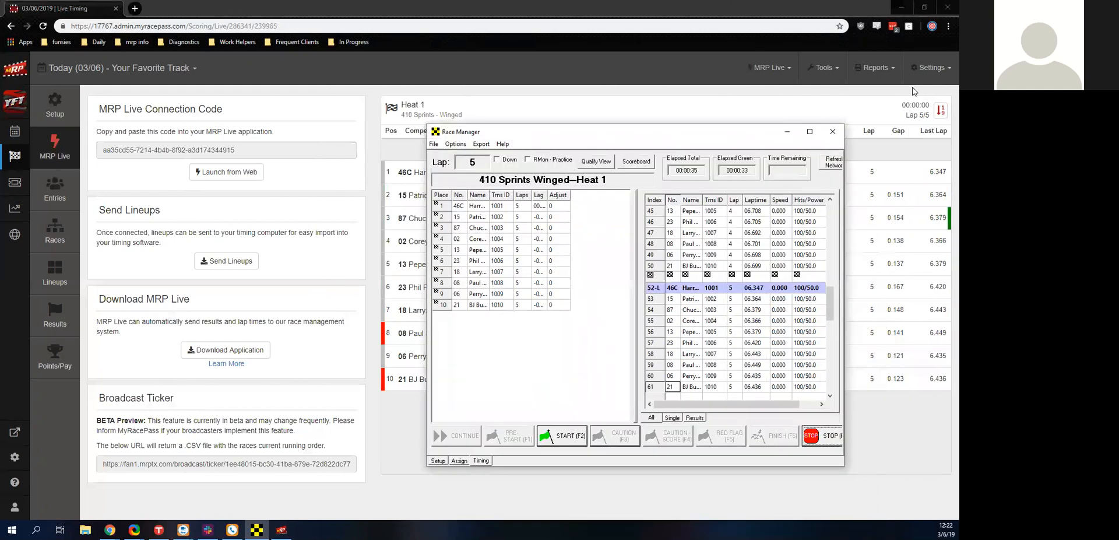
left_click(816, 442)
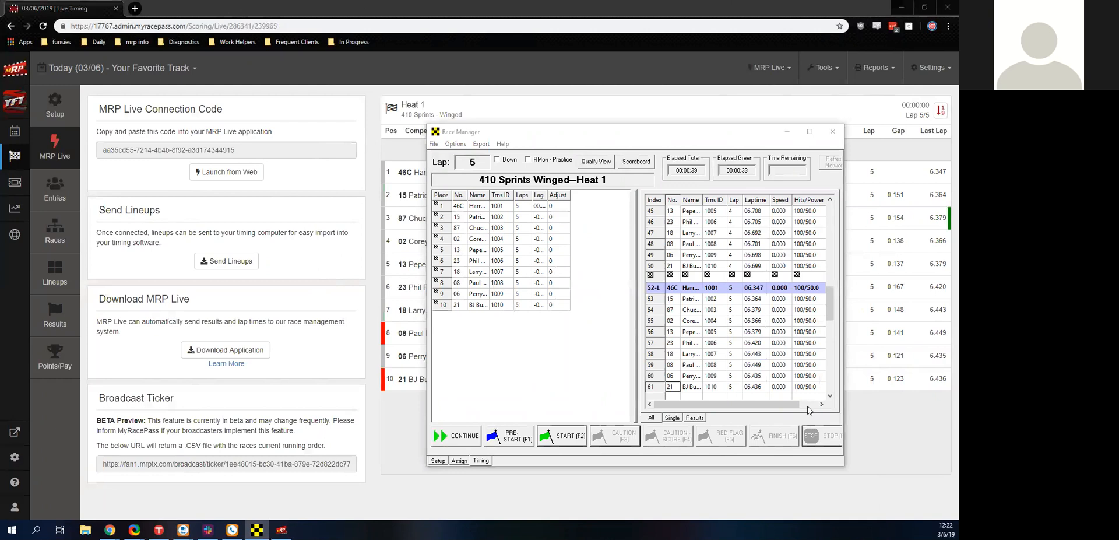
left_click(715, 352)
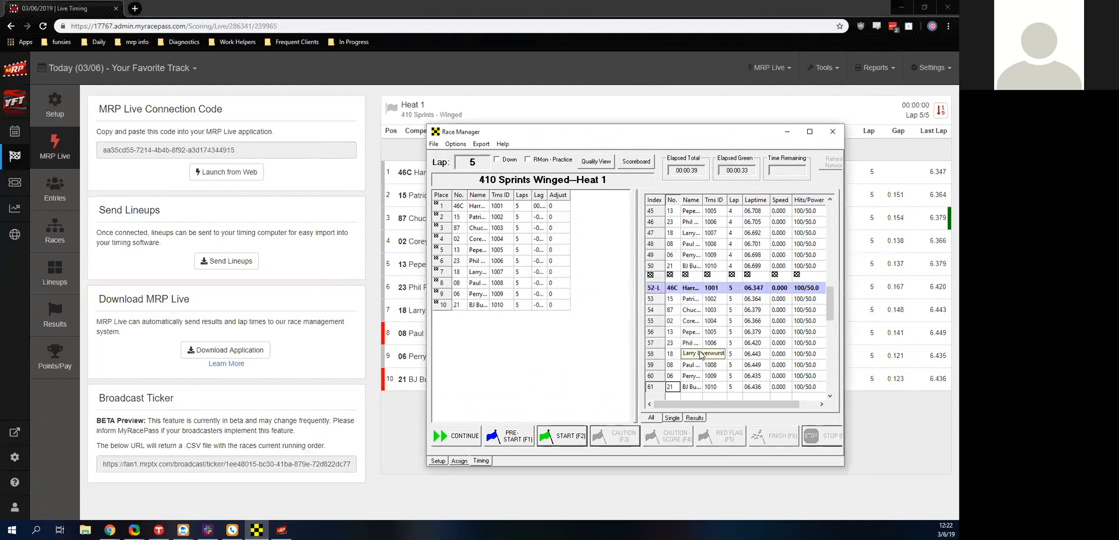
left_click(787, 131)
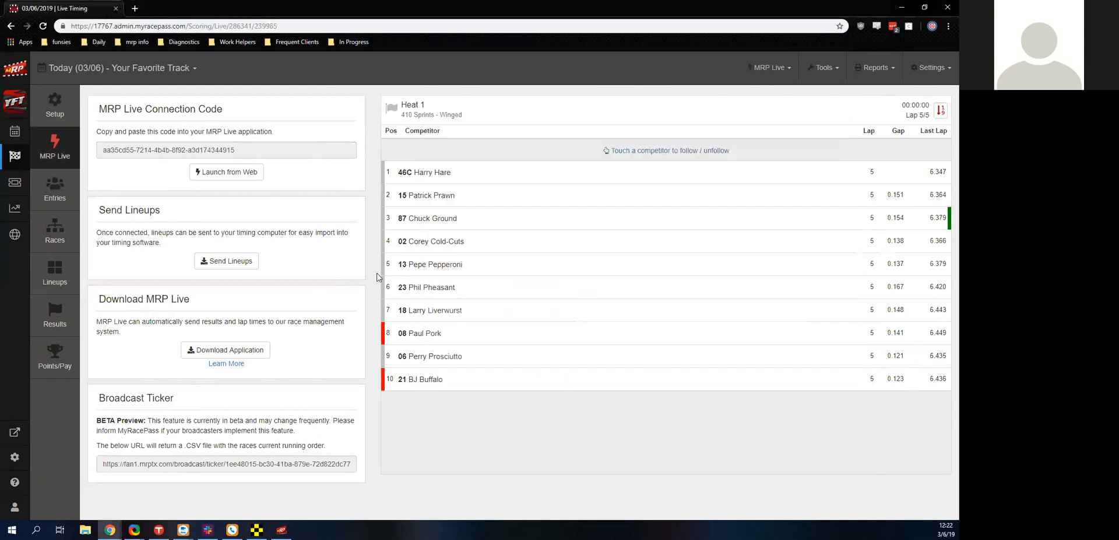
Open the Heat 1 results and import the latest pending race for 410 Sprints - Winged.
left_click(47, 335)
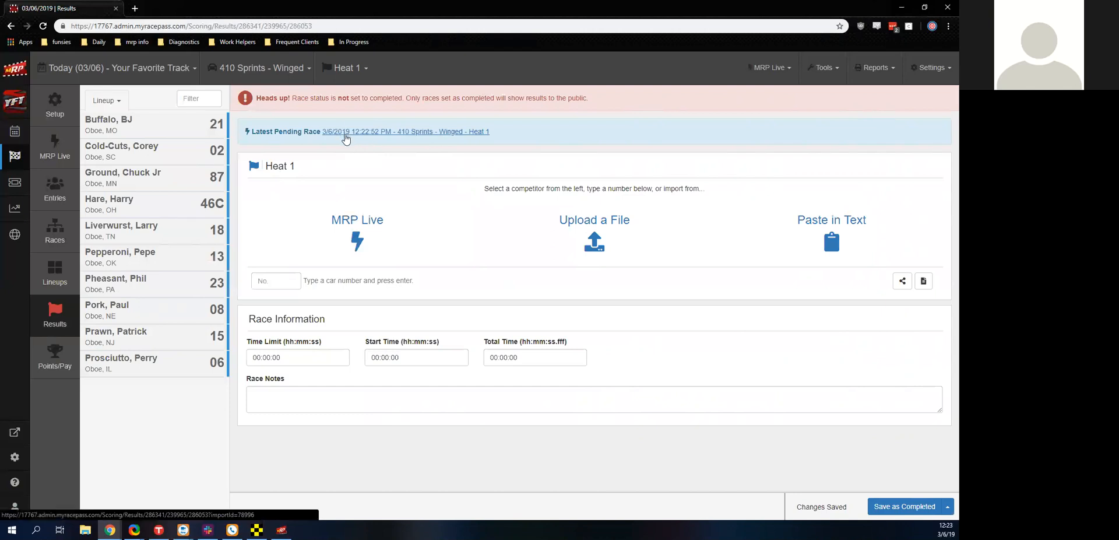
left_click(346, 138)
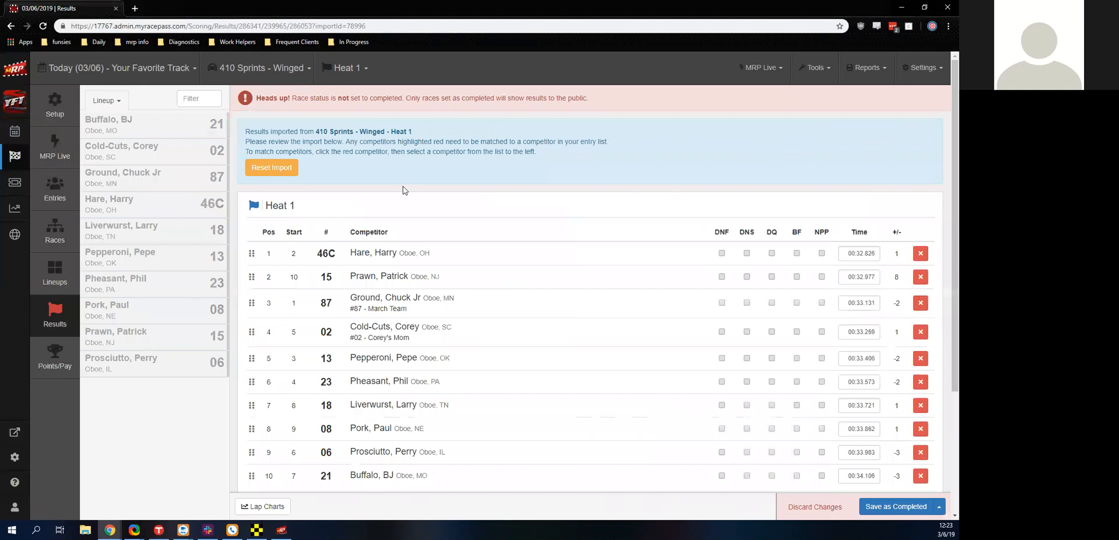
scroll(405, 192, "down", 2)
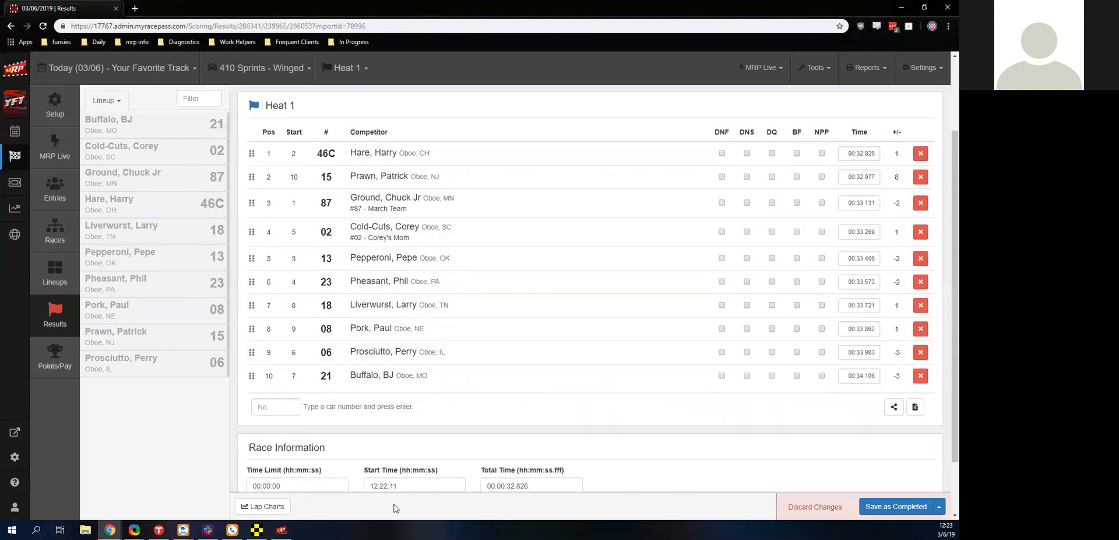
Switch to Race Manager to compare its finishing order with the imported Heat 1 results, and minimize it again.
left_click(256, 529)
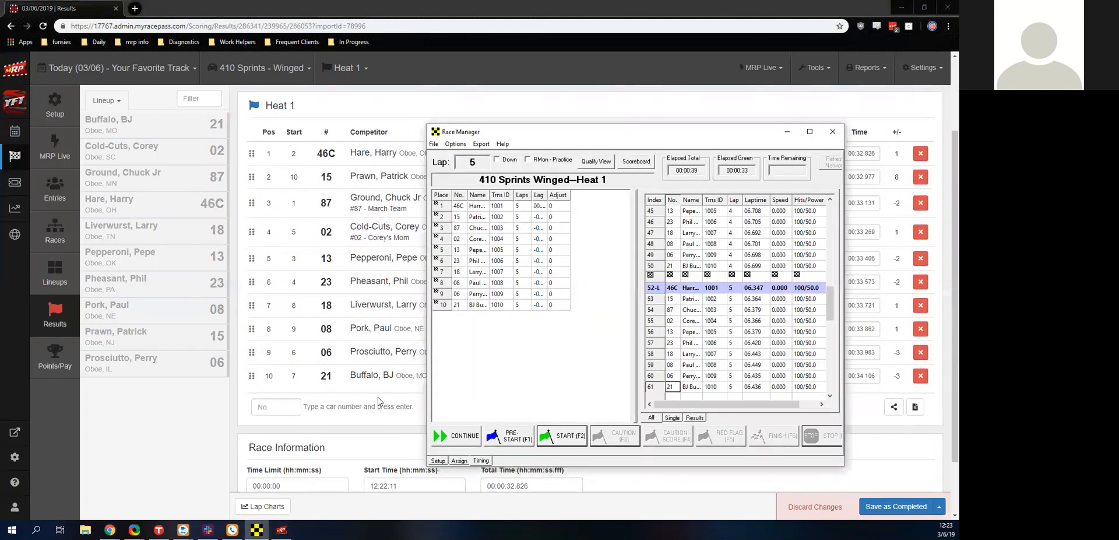
left_click_drag(580, 132, 604, 105)
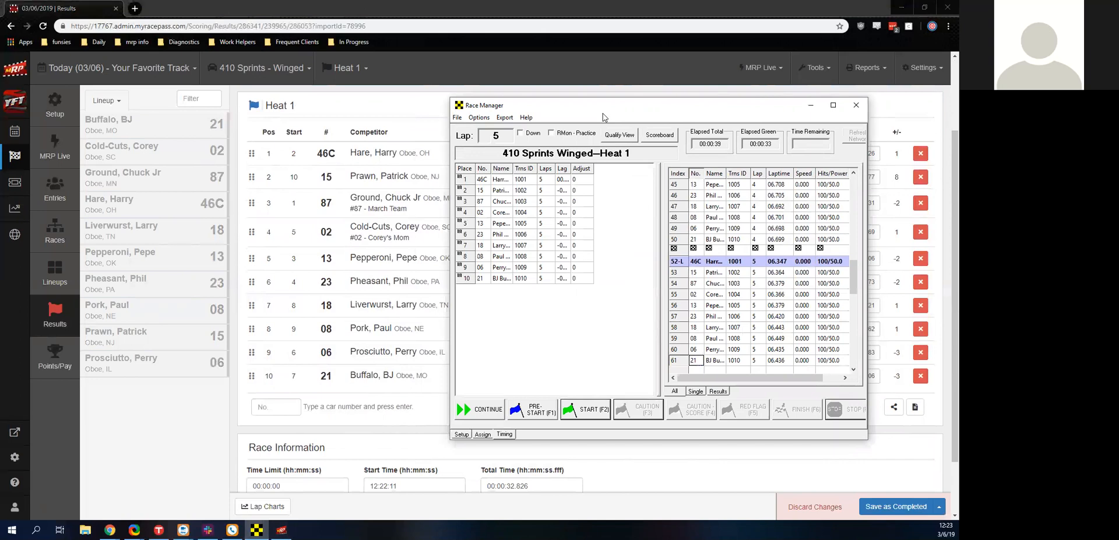
key("alt+Tab")
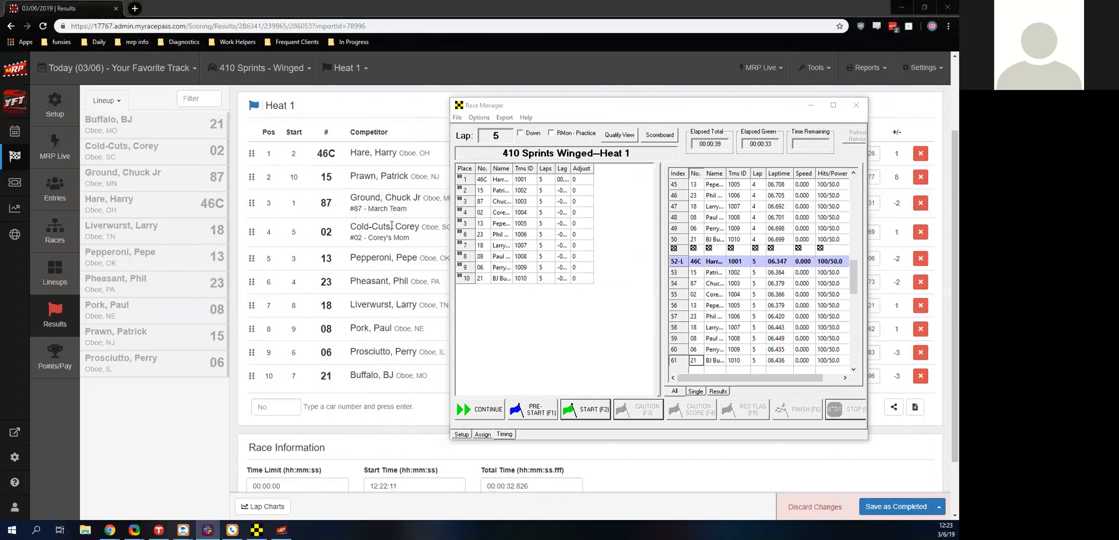
left_click(810, 106)
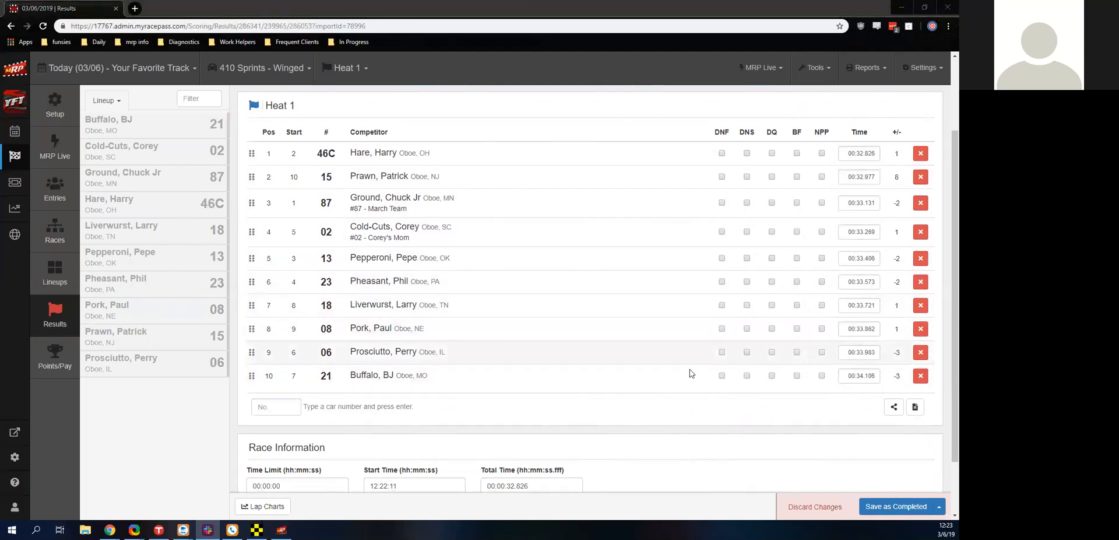
Move car 21 up to fifth place in the Heat 1 results and save them as completed.
left_click_drag(249, 371, 269, 313)
left_click_drag(271, 298, 268, 256)
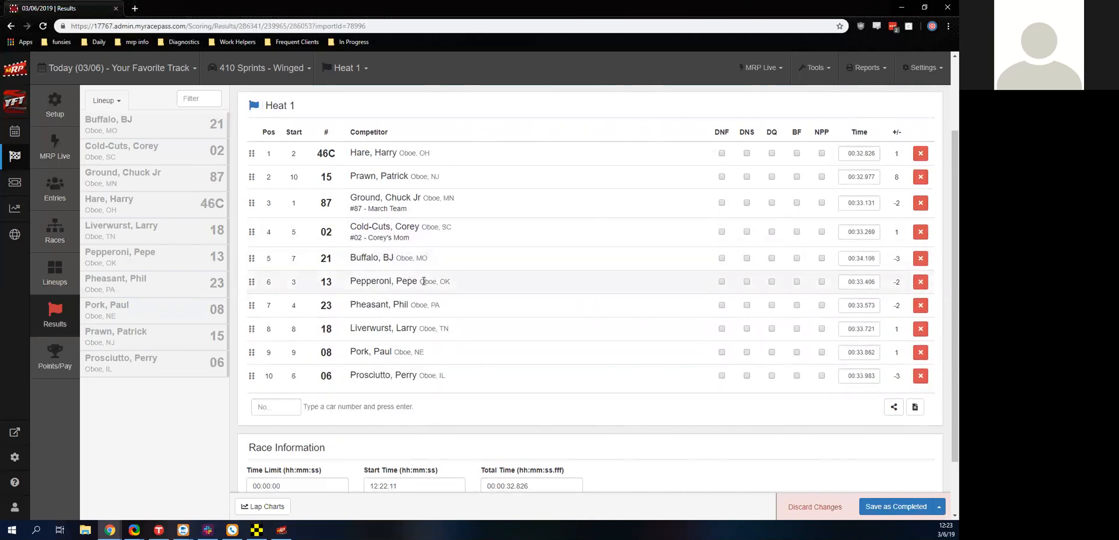
left_click(915, 507)
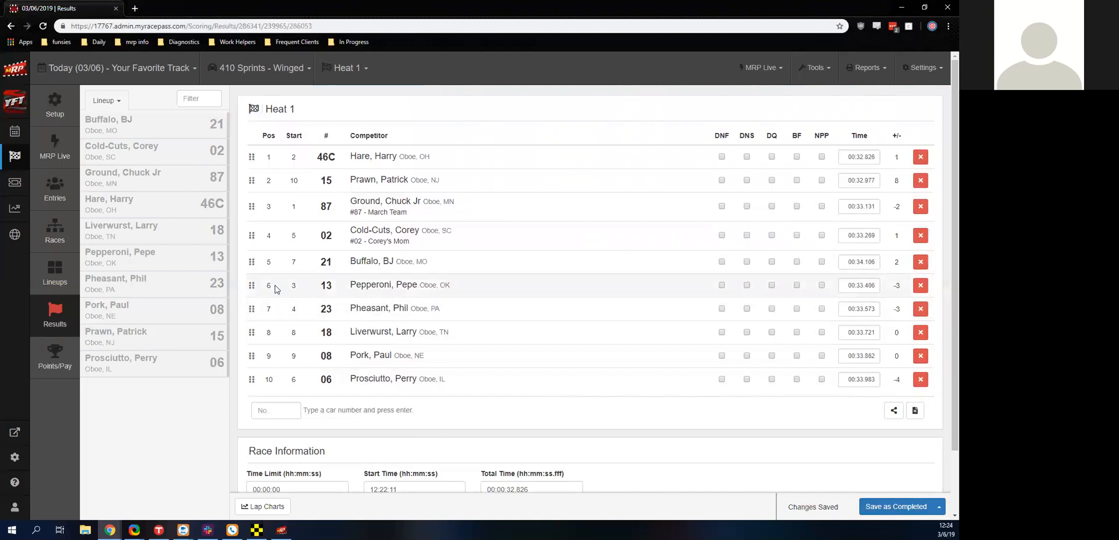
Calculate the A Feature lineup for 410 Sprints - Winged with the Heat Passing Points (Ties to Low Pill) option.
left_click(68, 280)
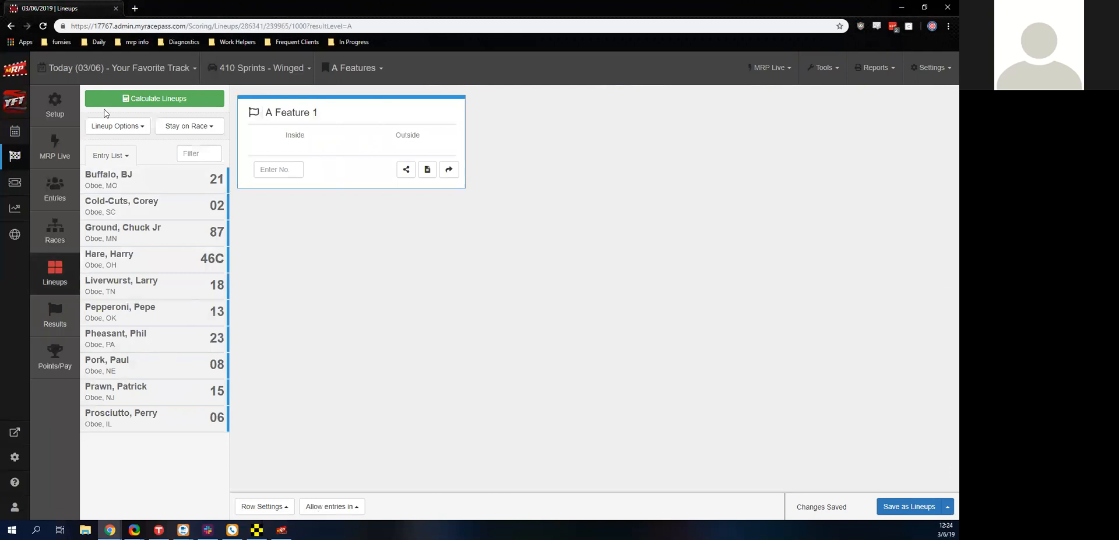
left_click(120, 100)
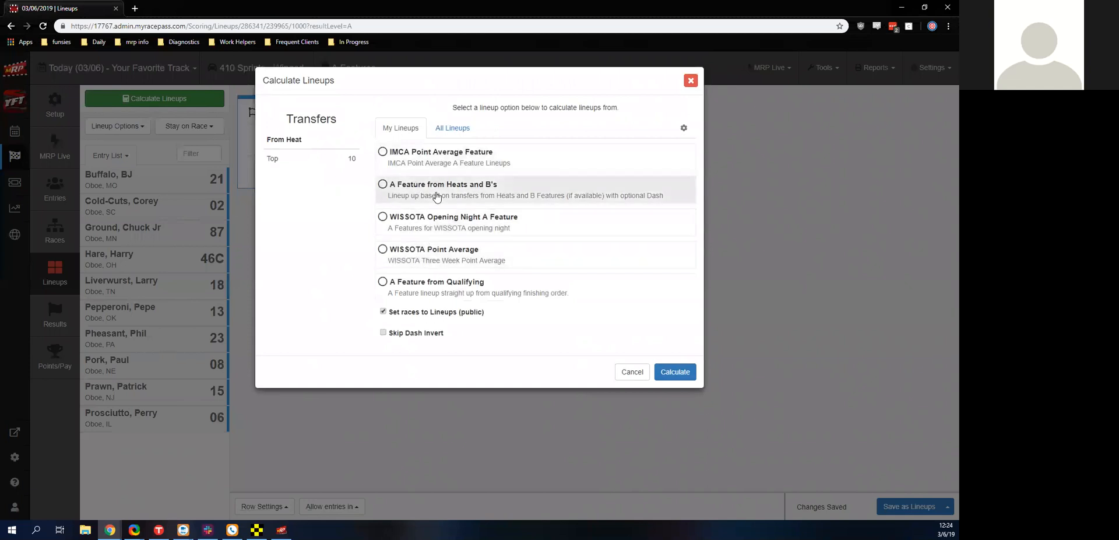
scroll(437, 196, "down", 3)
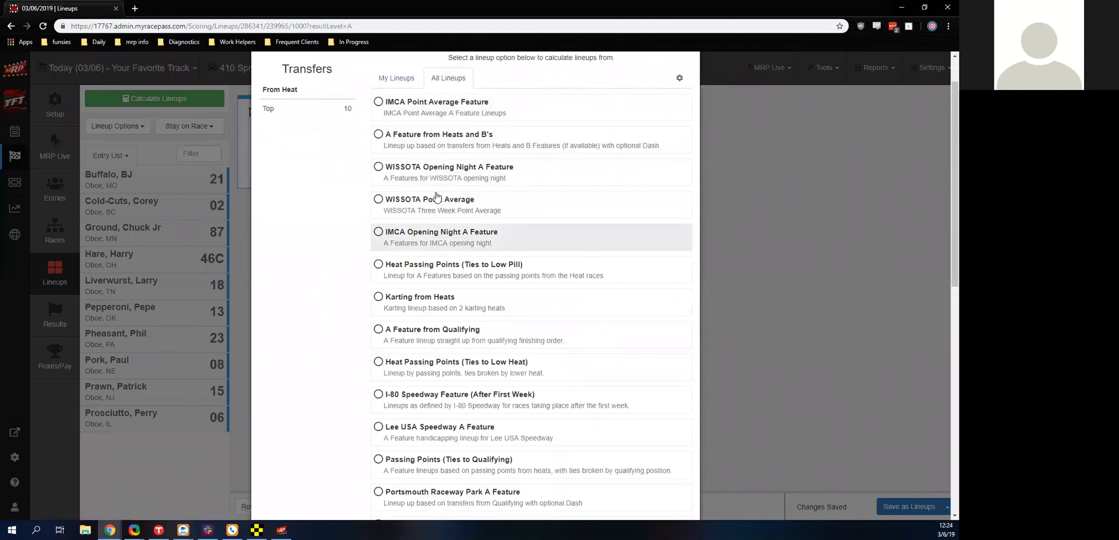
scroll(437, 196, "down", 4)
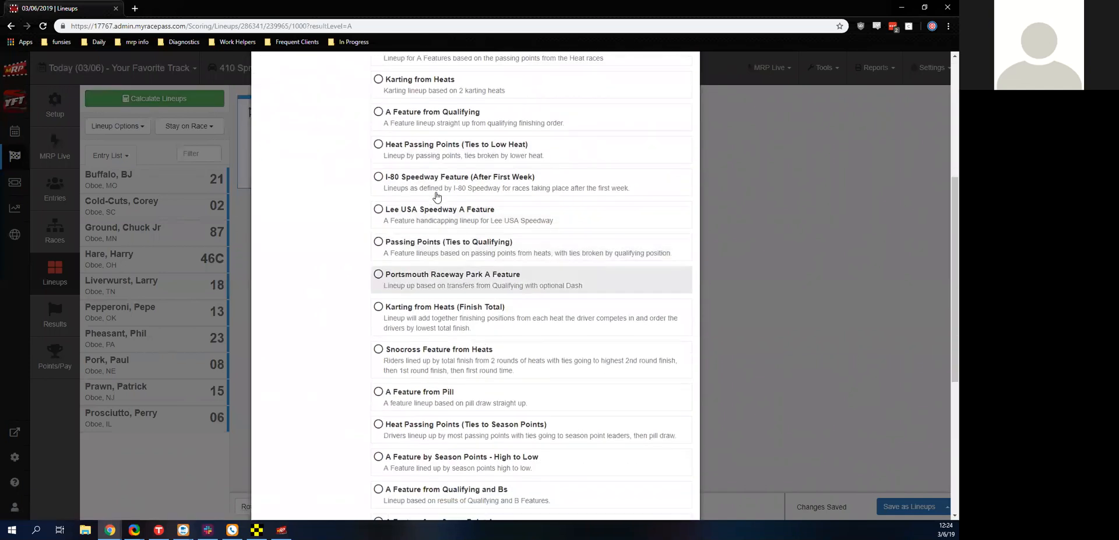
scroll(474, 382, "down", 5)
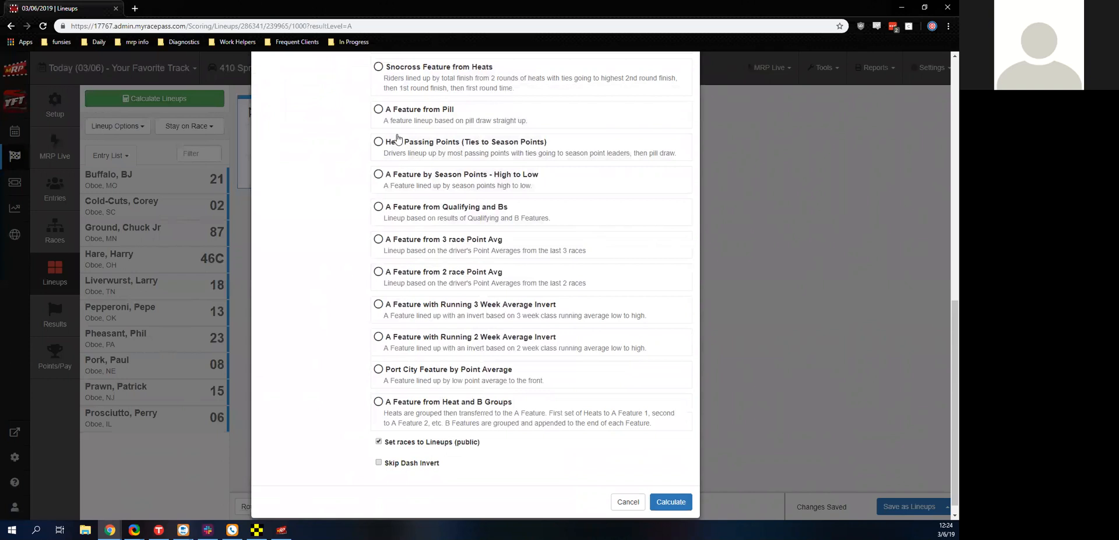
scroll(435, 194, "up", 6)
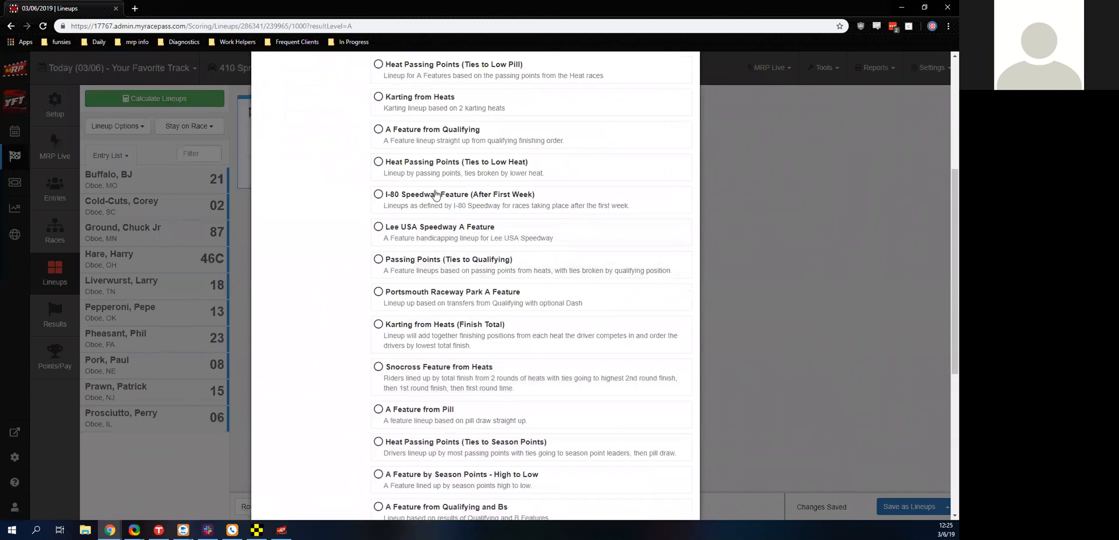
scroll(435, 194, "up", 1)
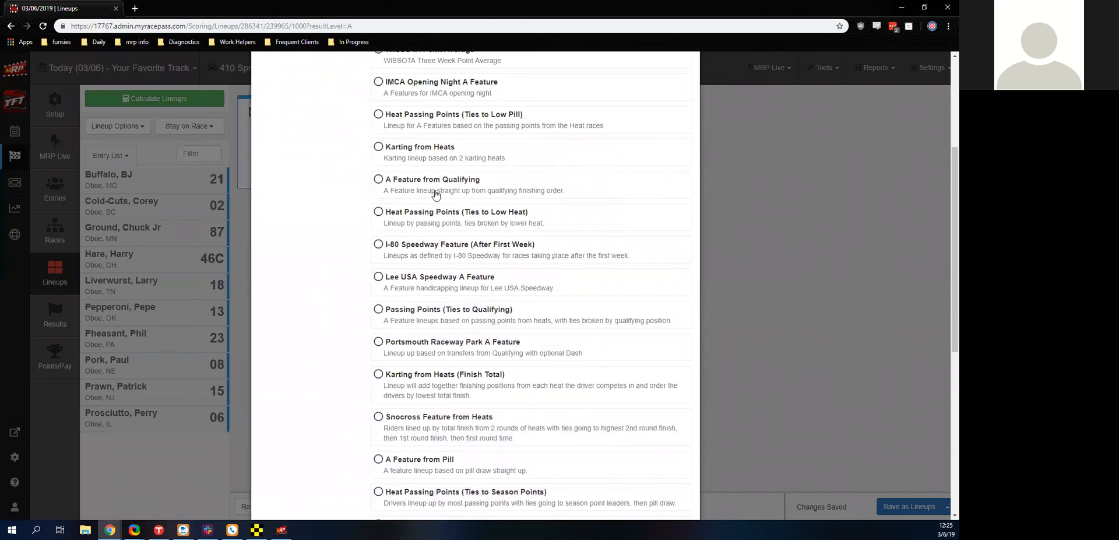
left_click(418, 120)
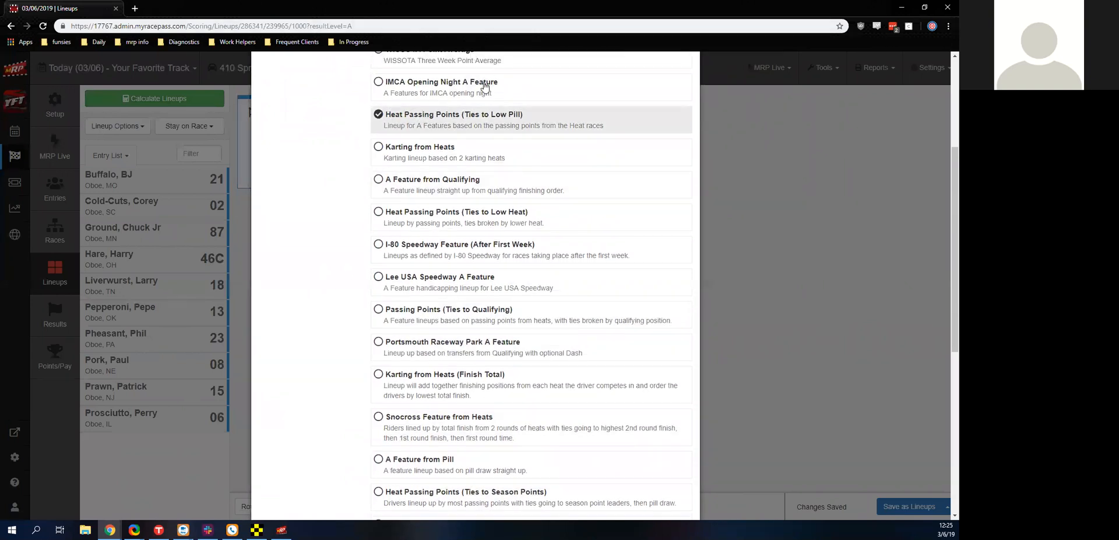
scroll(524, 245, "down", 6)
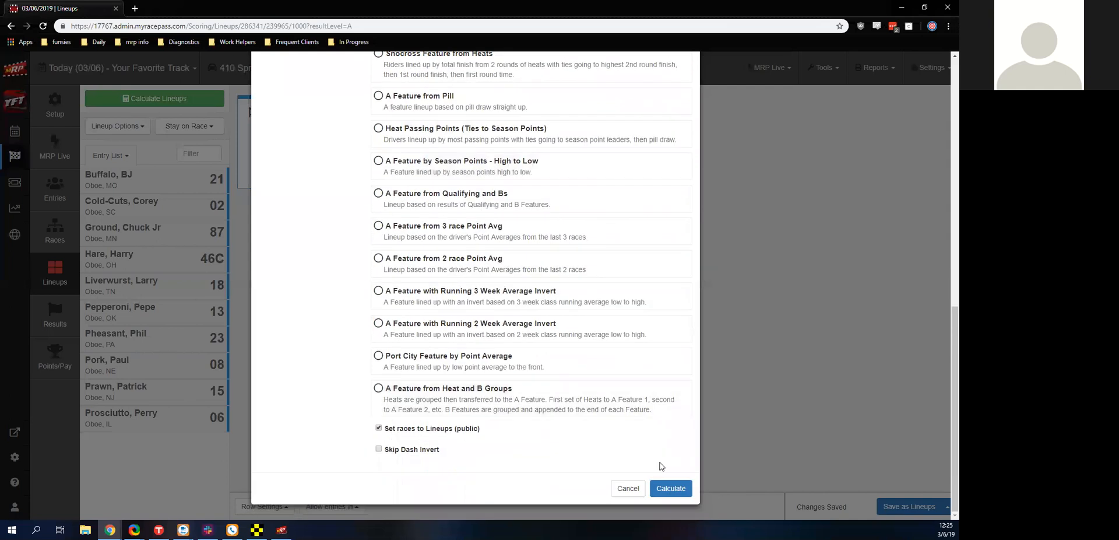
left_click(670, 490)
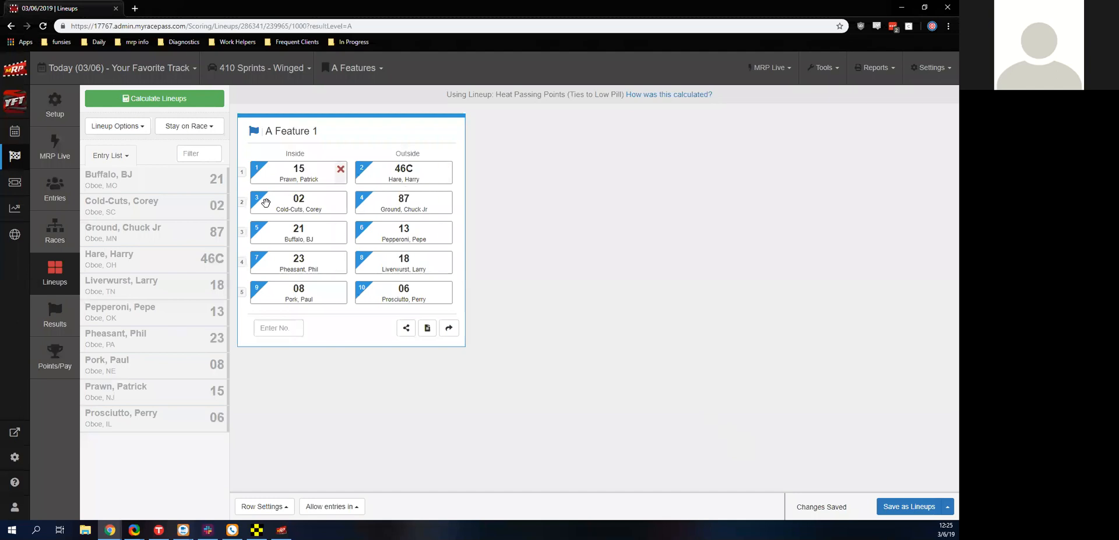
View the report explaining how the A Feature lineup was calculated and close it.
left_click(636, 95)
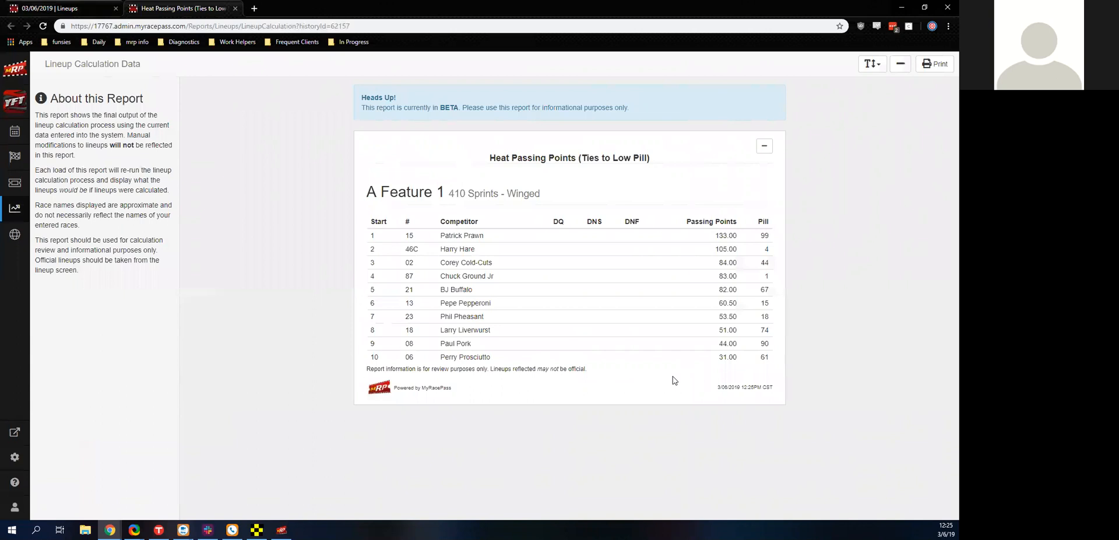
left_click(235, 9)
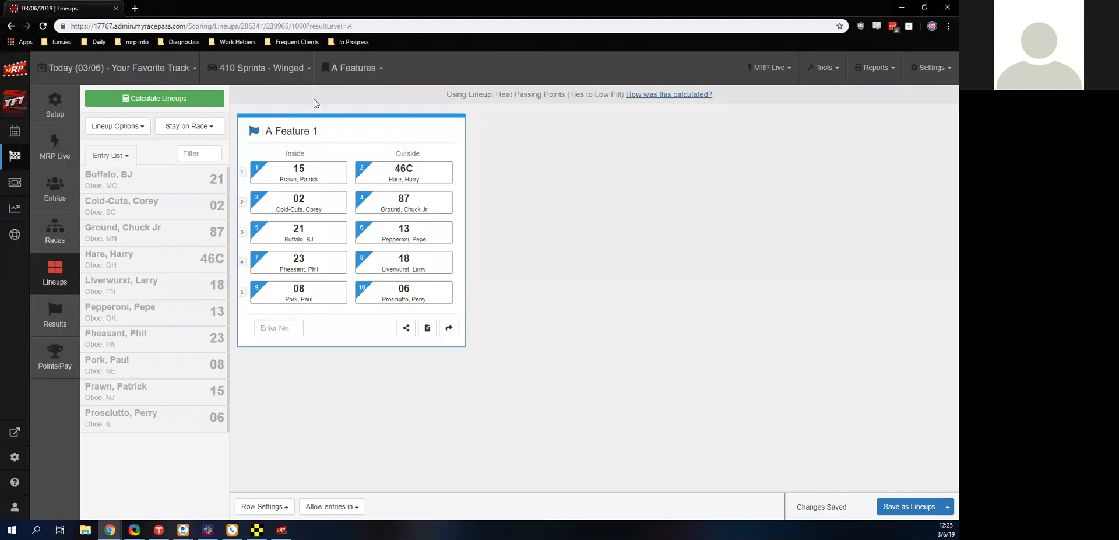
Open the point schemes settings and show the lineup points schemes.
left_click(917, 68)
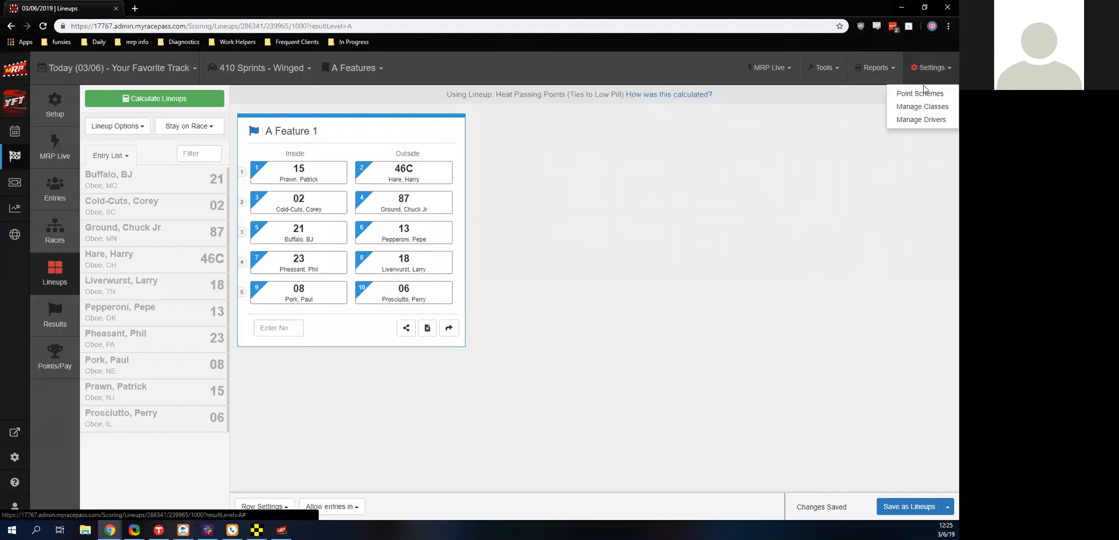
left_click(921, 94)
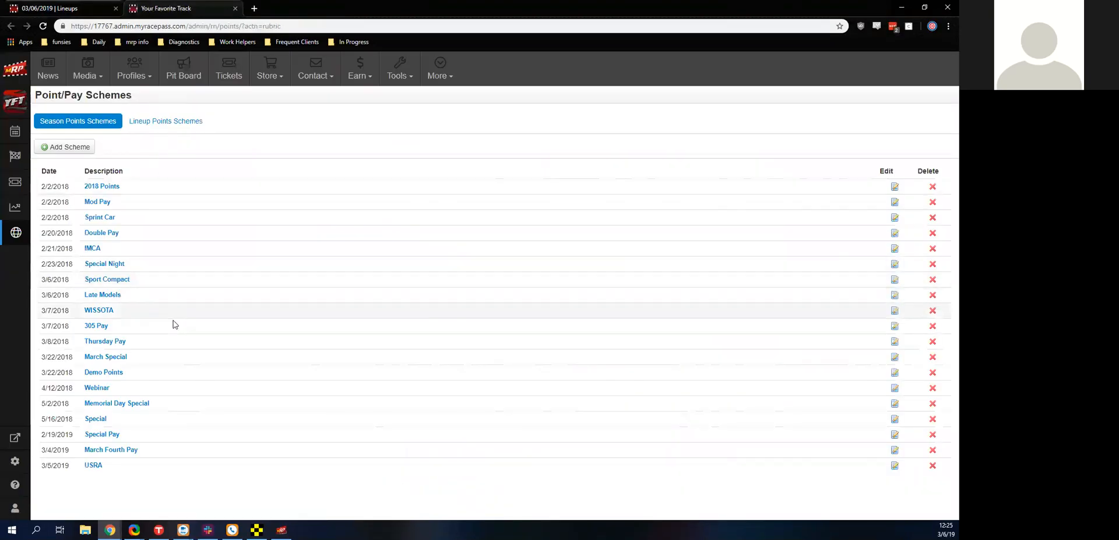
left_click(164, 123)
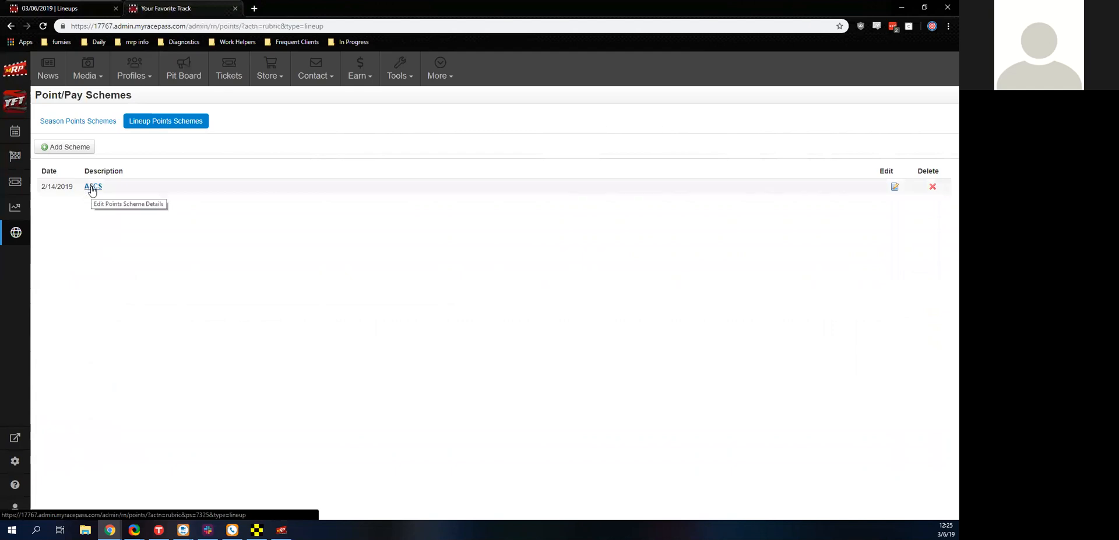
Add a lineup points scheme named Webinar Passing Points with the global points scheme left at N/A.
left_click(67, 146)
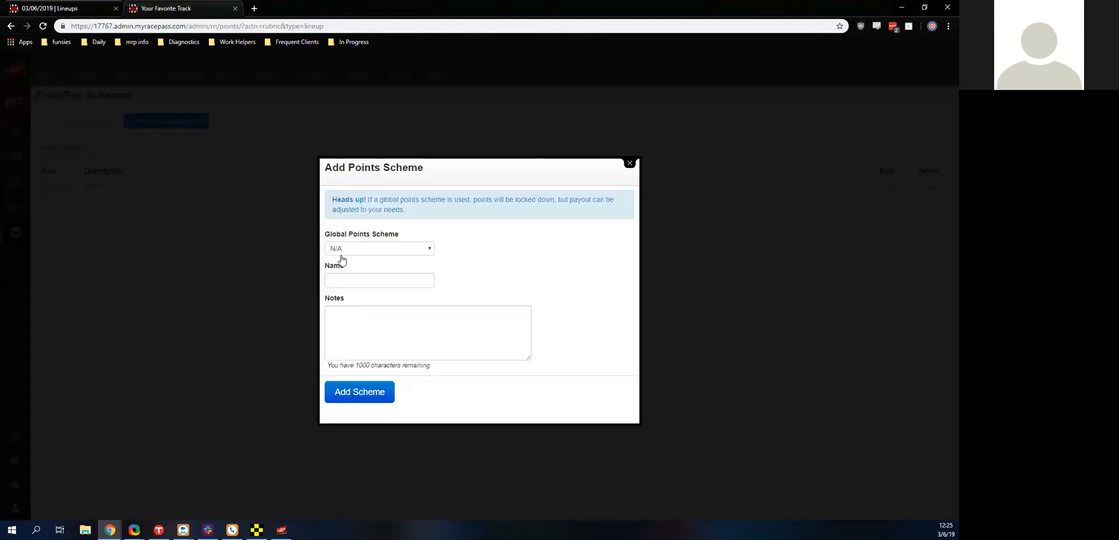
left_click(338, 254)
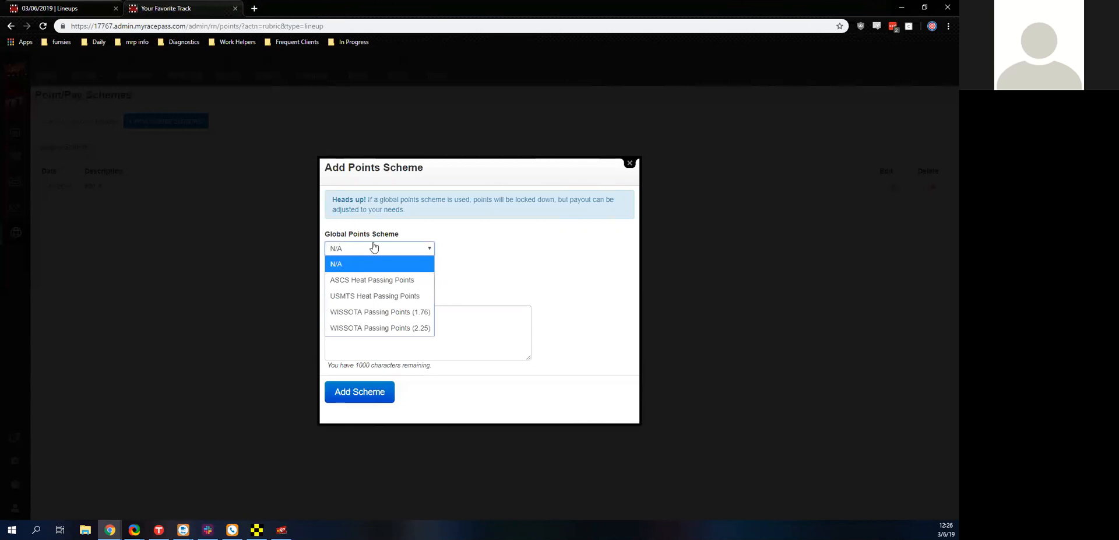
left_click(437, 295)
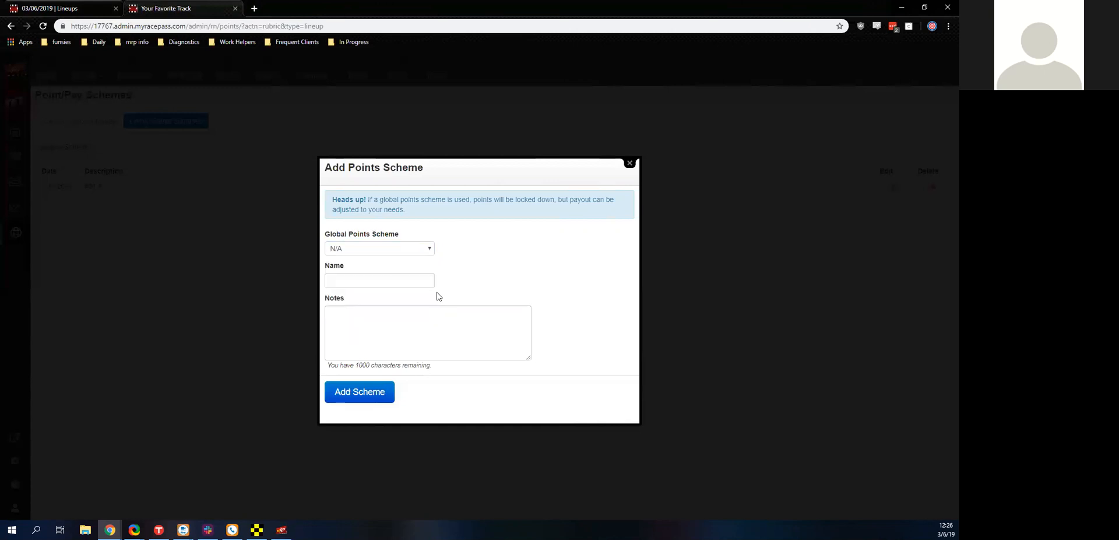
left_click(400, 255)
left_click(420, 269)
left_click(404, 281)
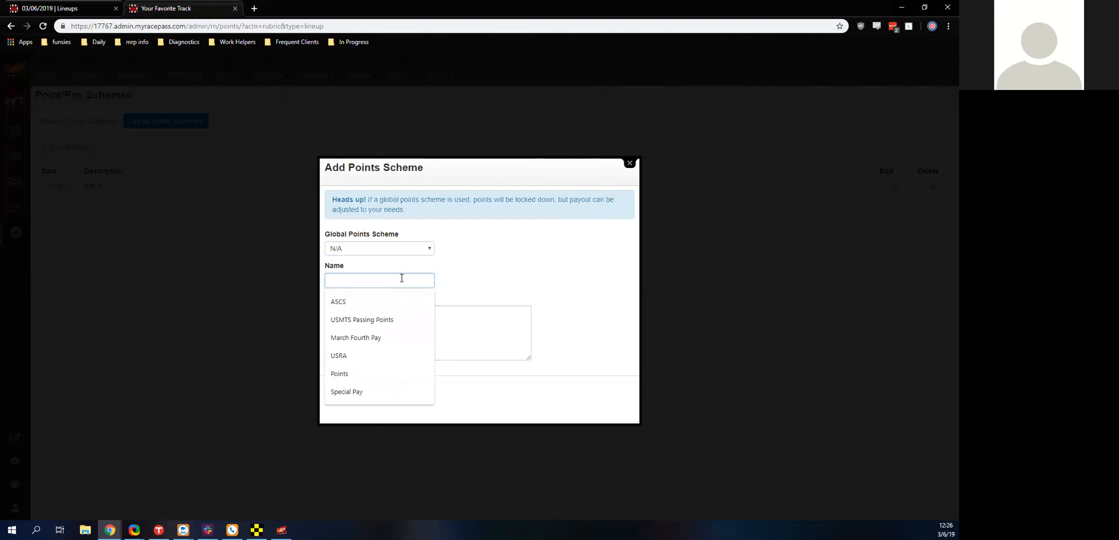
type("Webin")
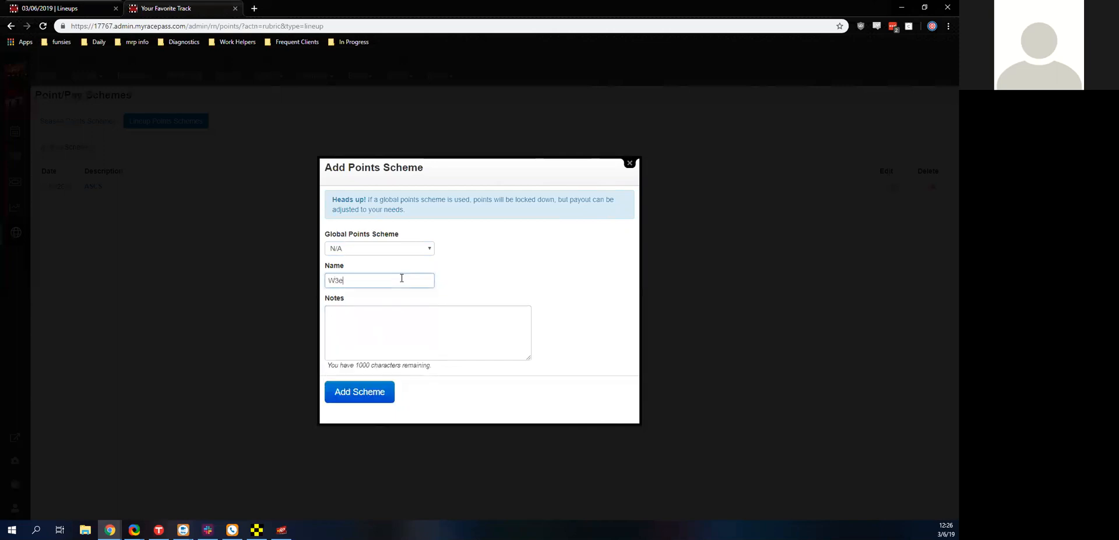
type("ar Passing Points")
left_click(348, 390)
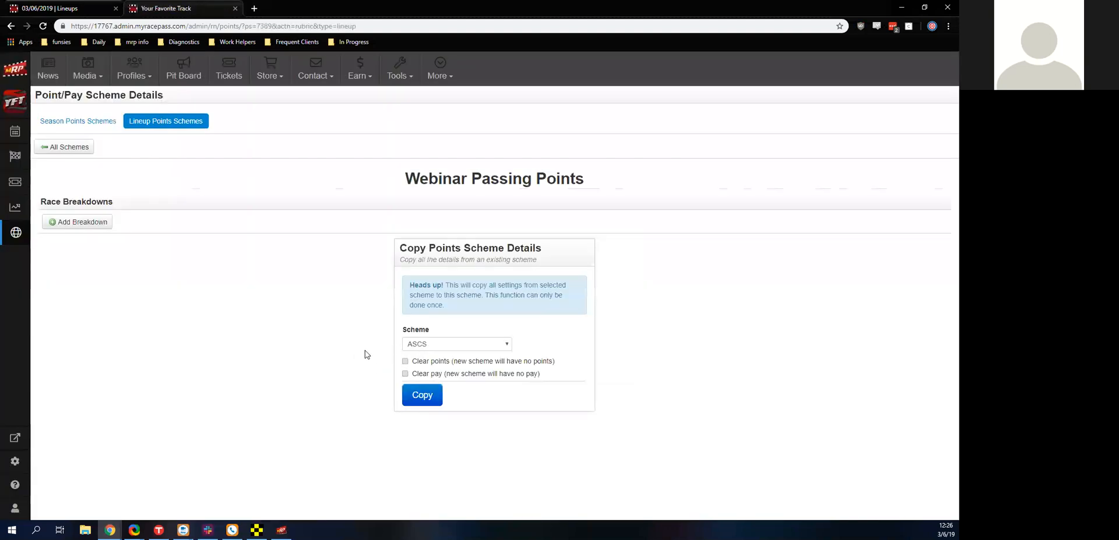
Start a race breakdown for the Heat race type and set the first-position points to 20.
left_click(64, 222)
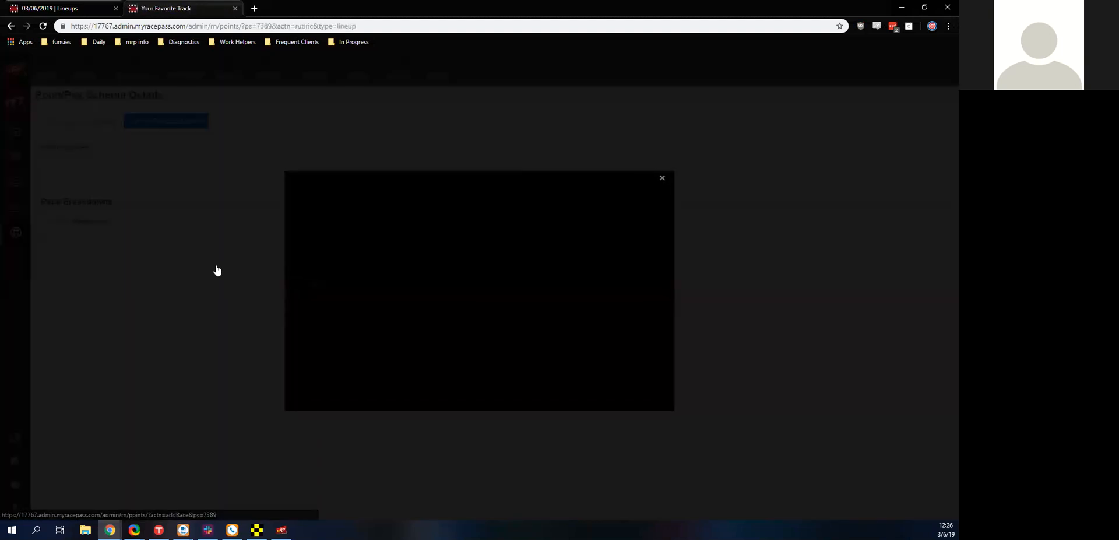
left_click(343, 225)
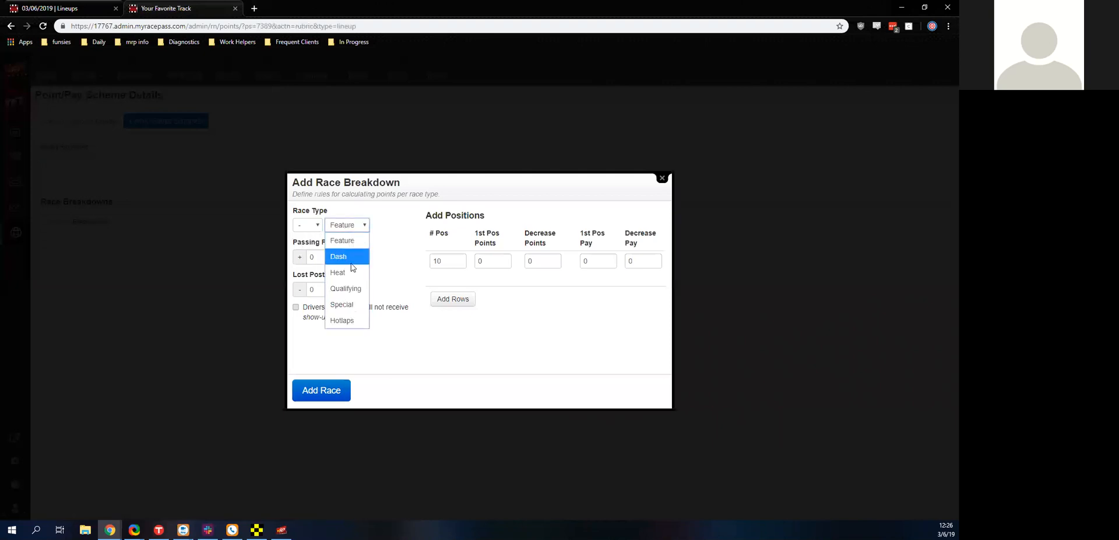
left_click(346, 281)
left_click(405, 242)
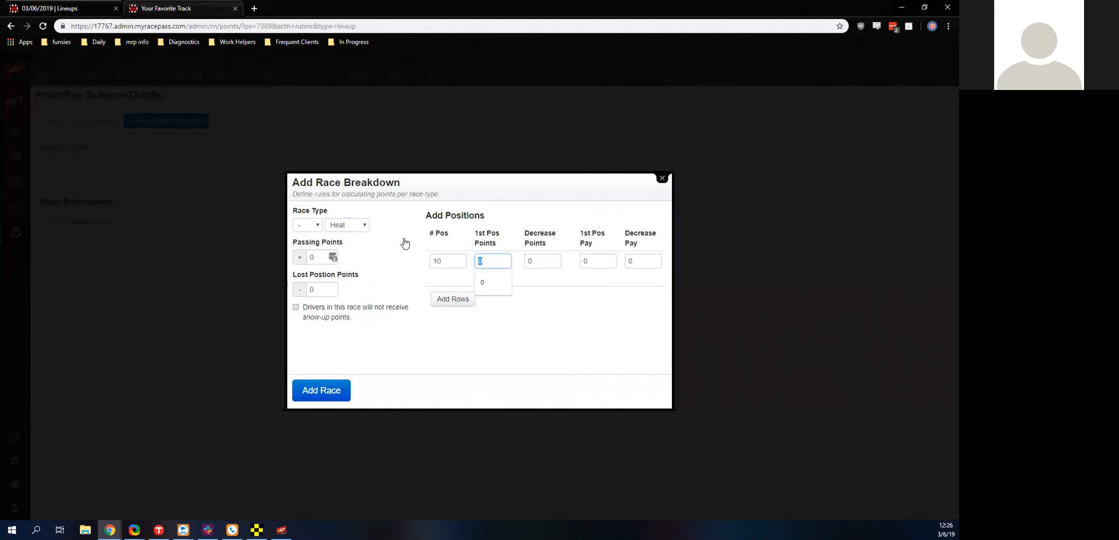
type("20")
key("Tab")
key("Tab")
key("Tab")
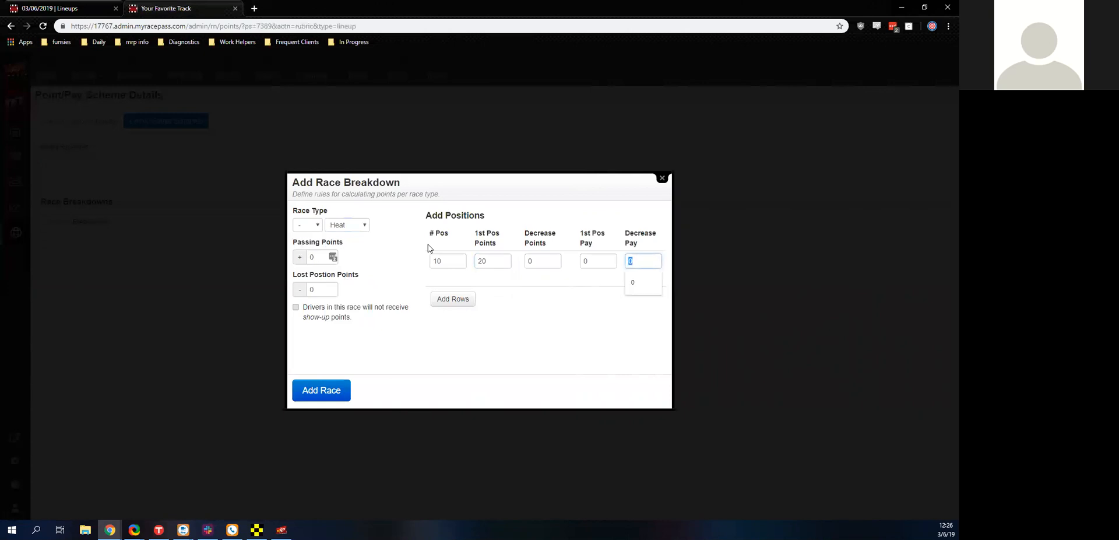
Set the points decrease per position to 1.5 in the heat breakdown.
key("shift+Tab")
key("shift+Tab")
type("1")
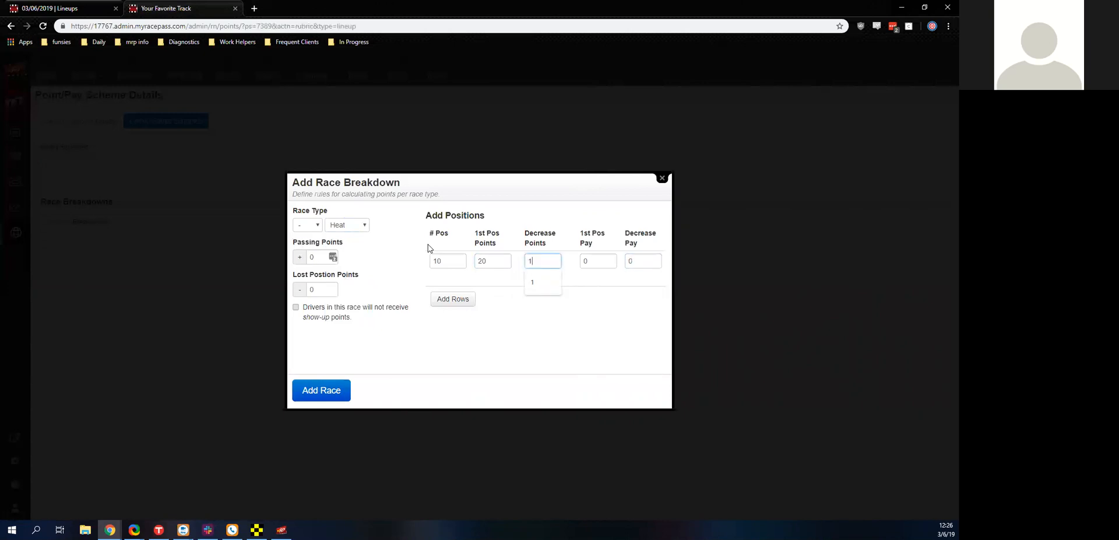
left_click(428, 245)
key("shift+Tab")
type("13")
key("BackSpace")
type(".5")
Set the passing points to 3 and the lost position points to 1, and add the 10 position rows.
left_click(318, 257)
type("3")
left_click(327, 288)
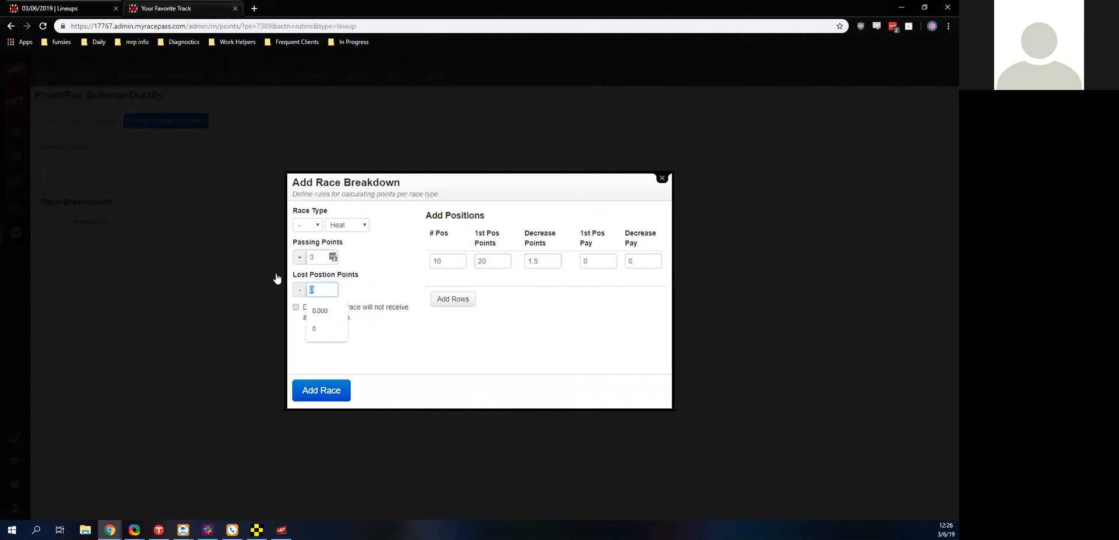
type("1")
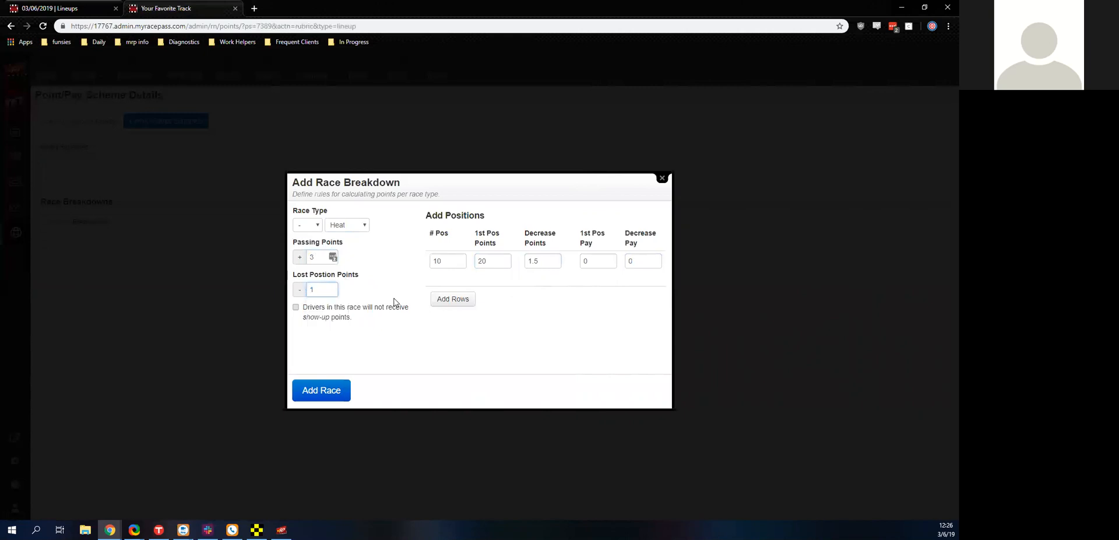
left_click(440, 300)
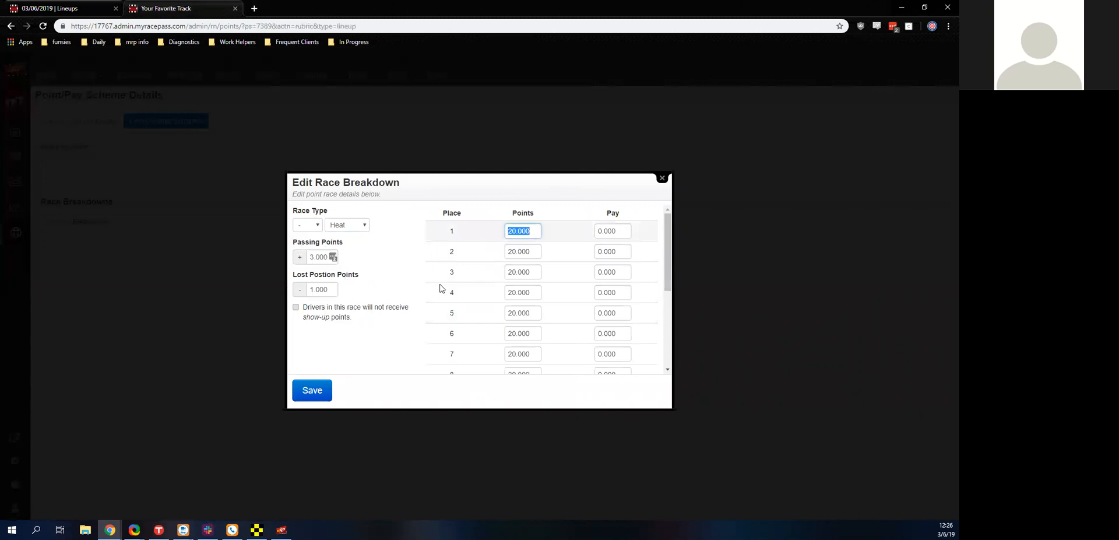
Set the second-place points of the heat breakdown to 18.5.
left_click_drag(526, 251, 370, 243)
scroll(437, 256, "down", 3)
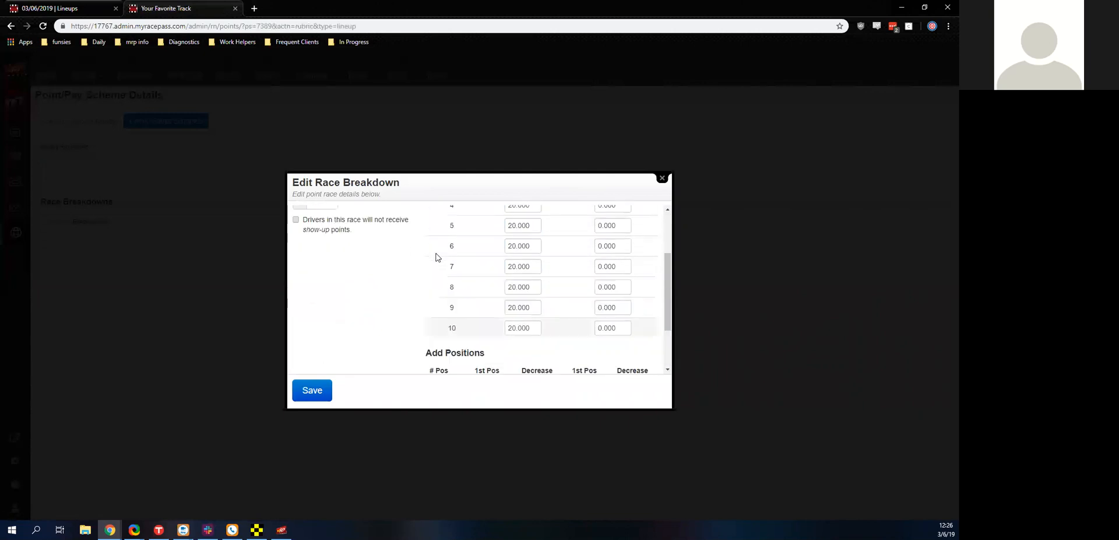
scroll(437, 256, "up", 3)
key("ctrl+a")
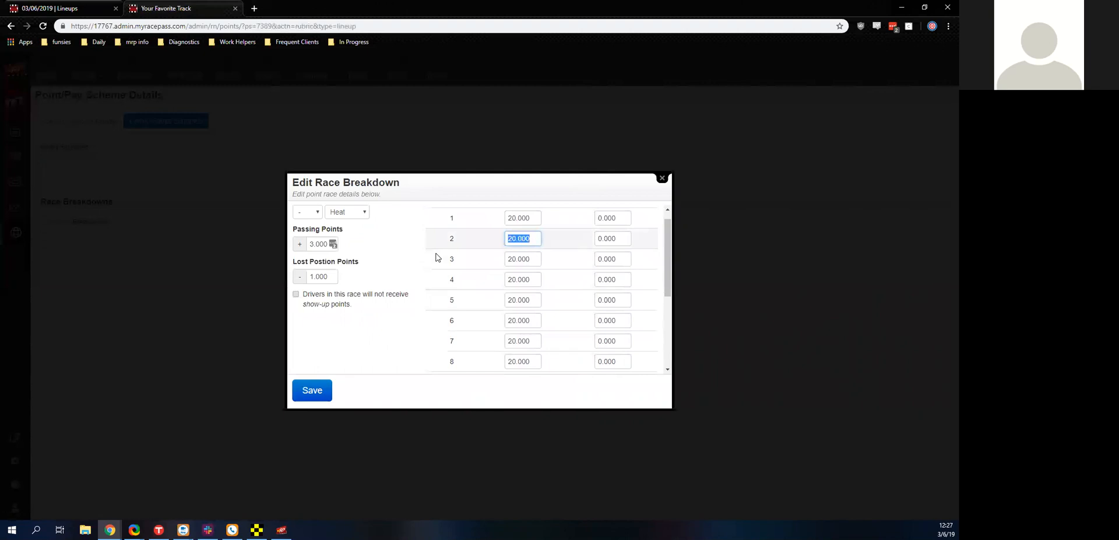
type("18")
key("Tab")
key("Tab")
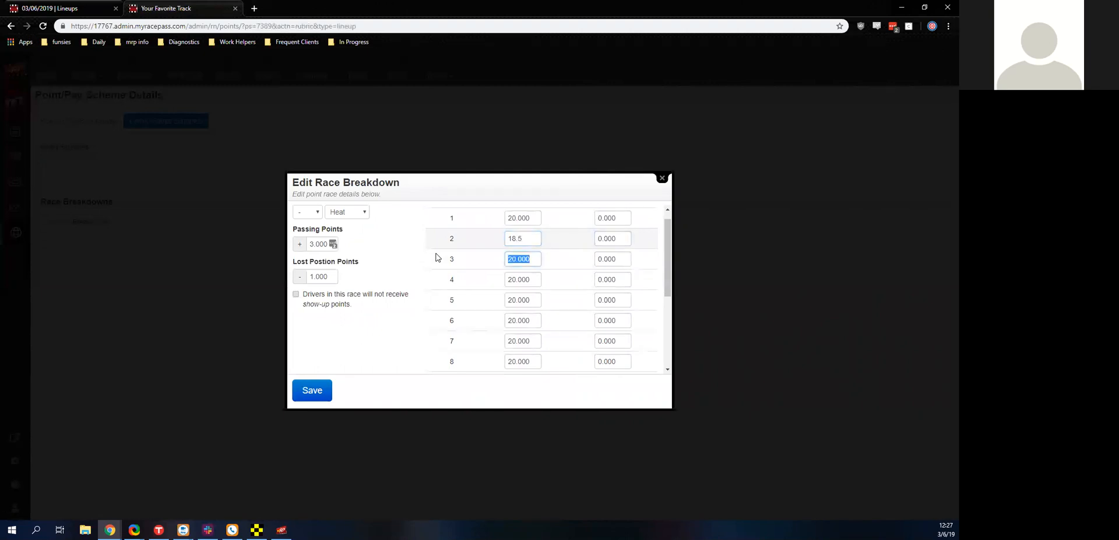
Set the heat points to 17 for third place and 15 for fourth place, and clear the fifth-place points.
type("160")
key("BackSpace")
type("17")
key("Tab")
type("15")
key("Tab")
key("BackSpace")
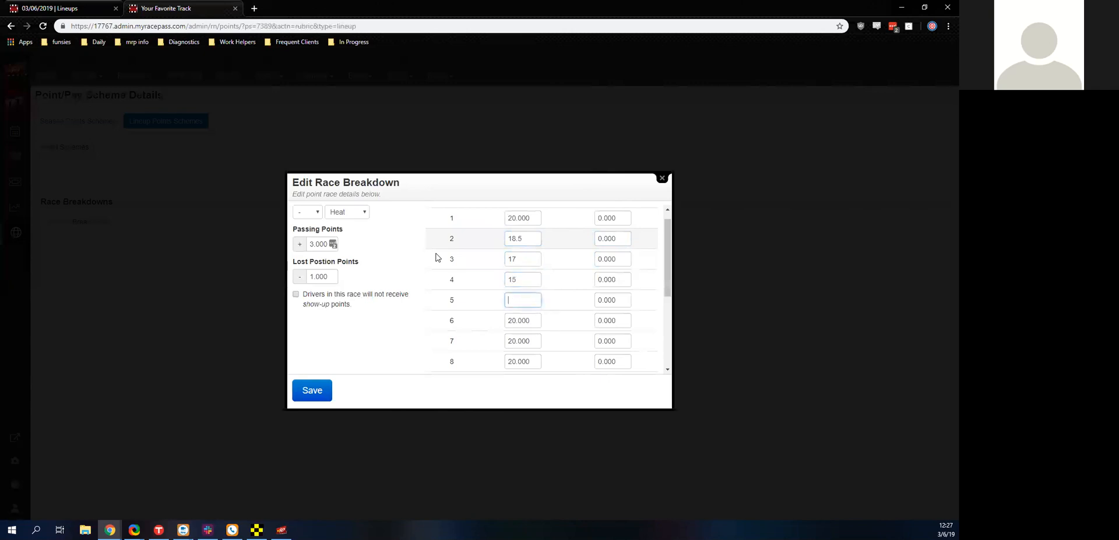
scroll(438, 257, "down", 1)
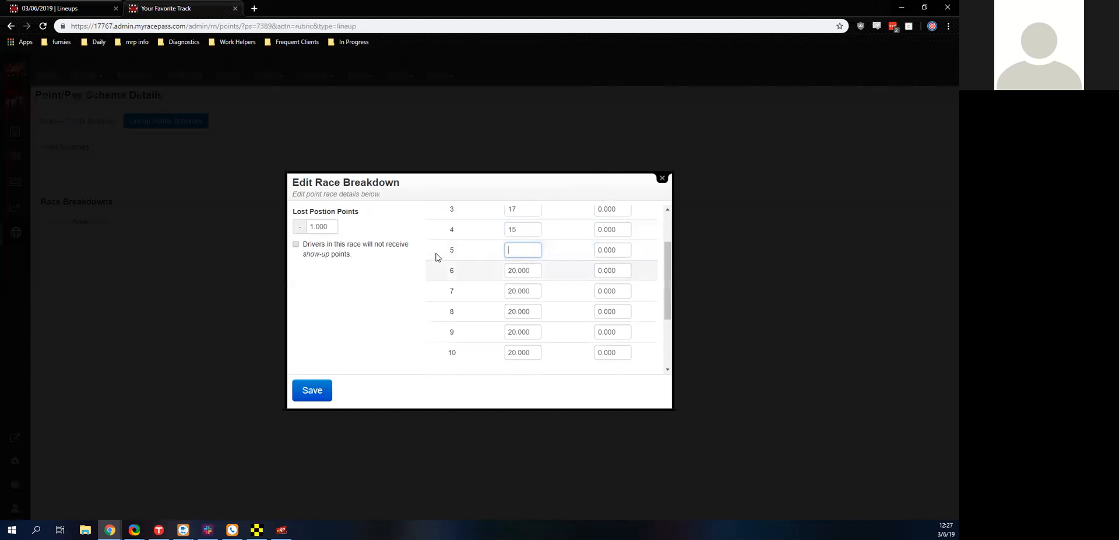
Set the heat points for places 5 through 10 to 13, 11, 9, 7, 5 and 3.
key("Tab")
key("Tab")
type("11")
key("Tab")
key("Tab")
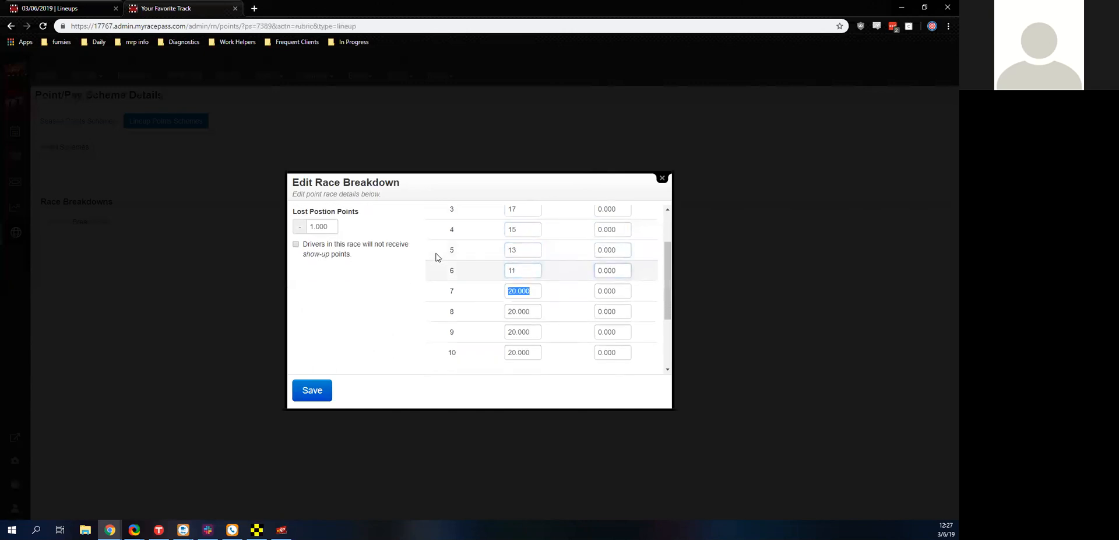
type("9")
key("Tab")
key("Tab")
type("7")
key("Tab")
key("Tab")
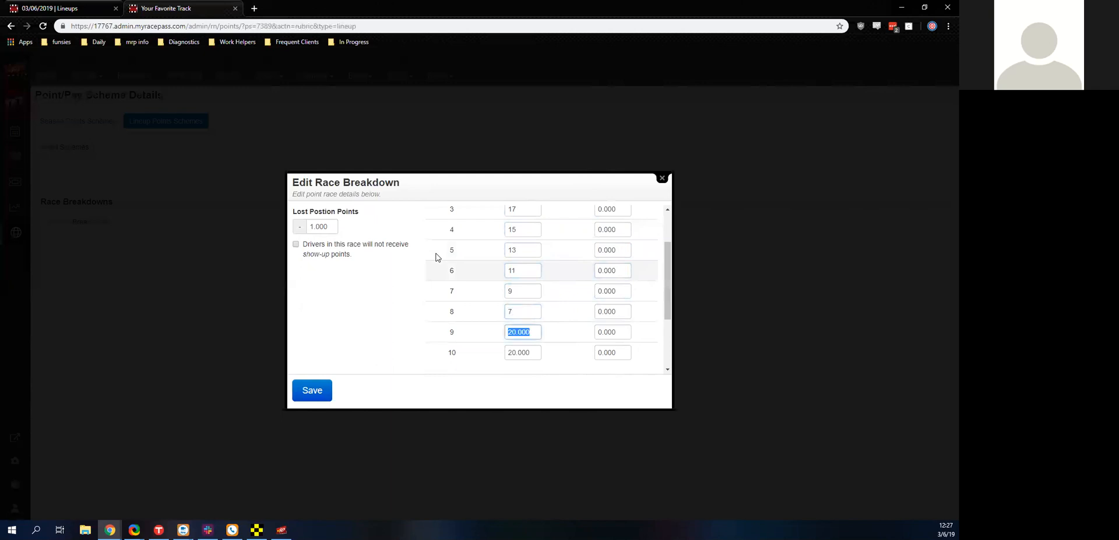
type("5")
key("Tab")
key("Tab")
type("3")
Review the heat race breakdown's place points and passing values, and save the breakdown.
scroll(381, 350, "up", 1)
scroll(382, 349, "up", 1)
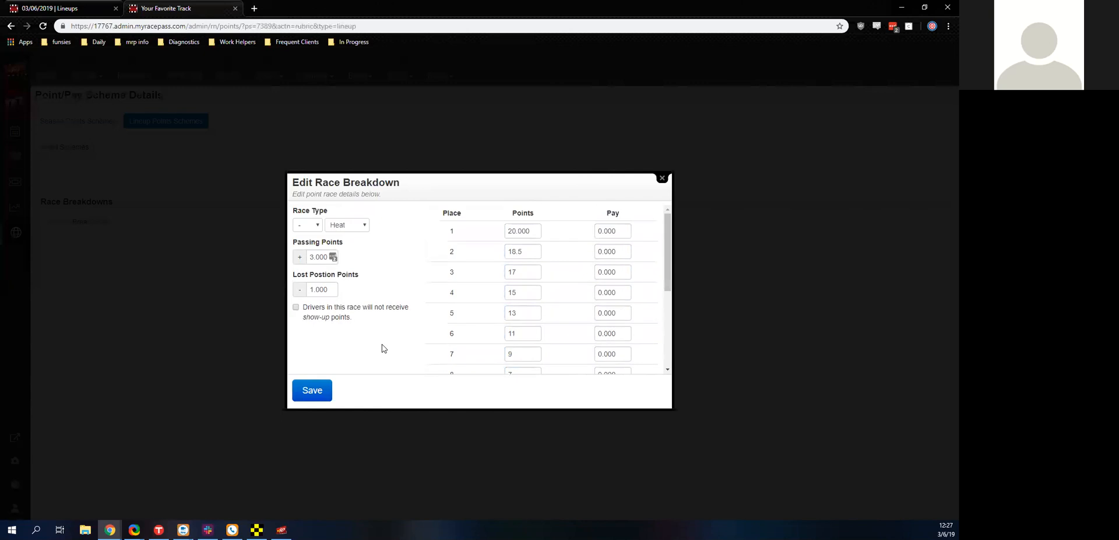
scroll(374, 327, "down", 2)
scroll(386, 310, "up", 2)
scroll(394, 317, "down", 3)
scroll(437, 274, "up", 3)
scroll(389, 344, "down", 1)
scroll(390, 343, "up", 1)
left_click(325, 393)
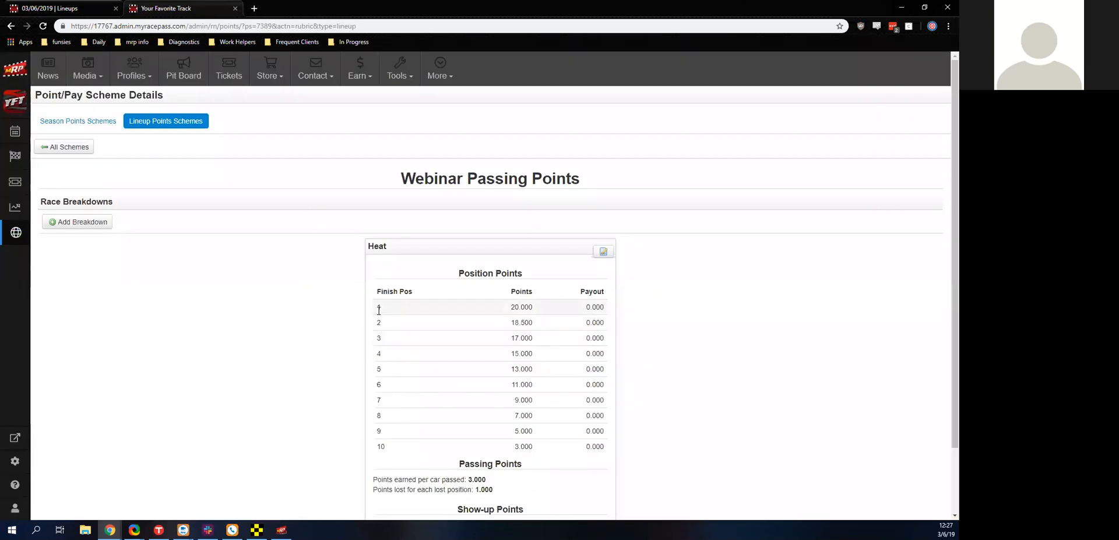
scroll(423, 293, "down", 2)
Return to the A Feature lineups and choose Heat Passing Points (Ties to Low Pill) from all lineup calculation options.
left_click(93, 8)
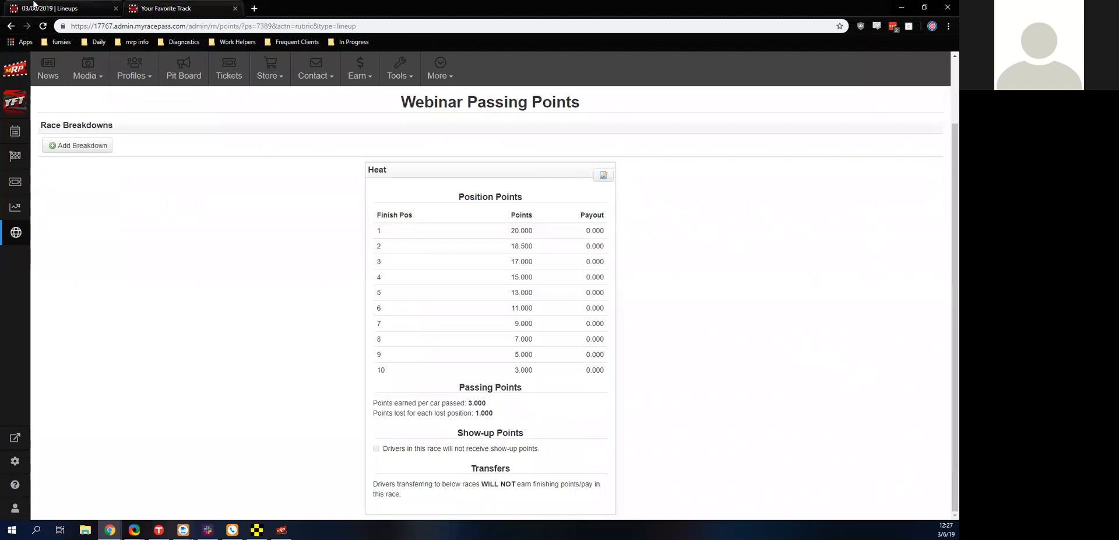
left_click(203, 108)
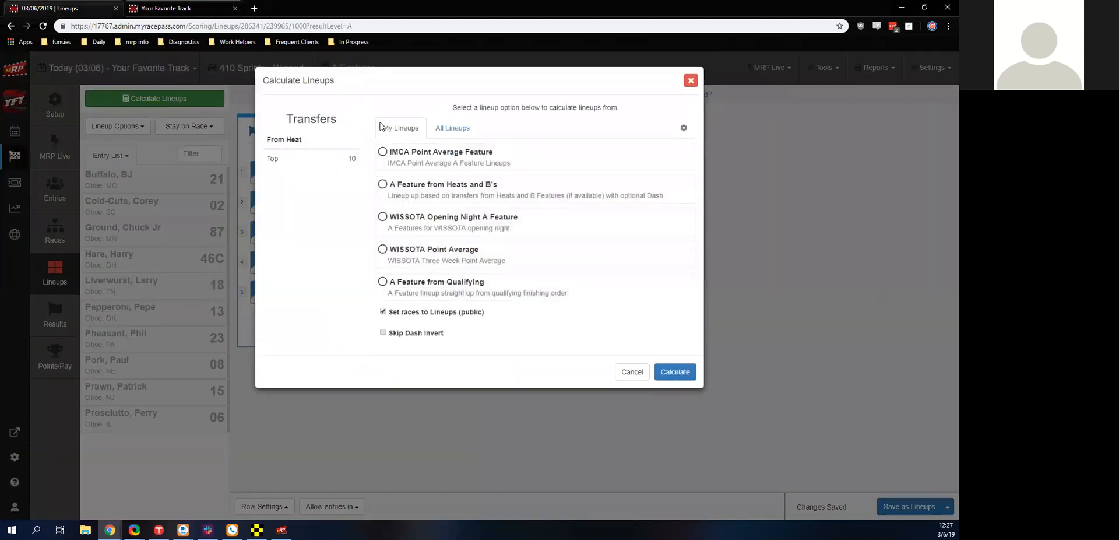
left_click(426, 138)
scroll(426, 139, "down", 3)
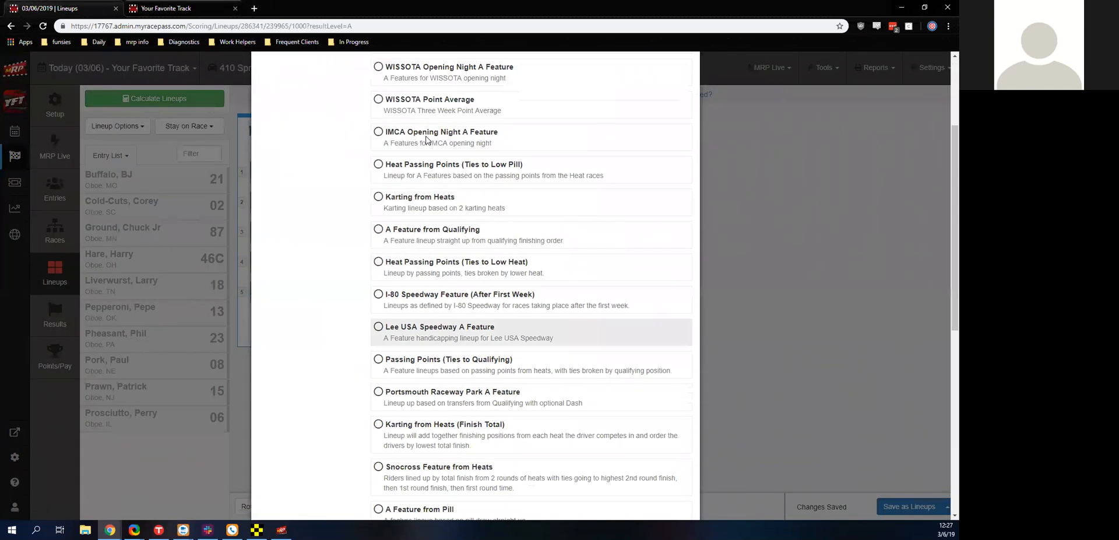
scroll(426, 139, "down", 1)
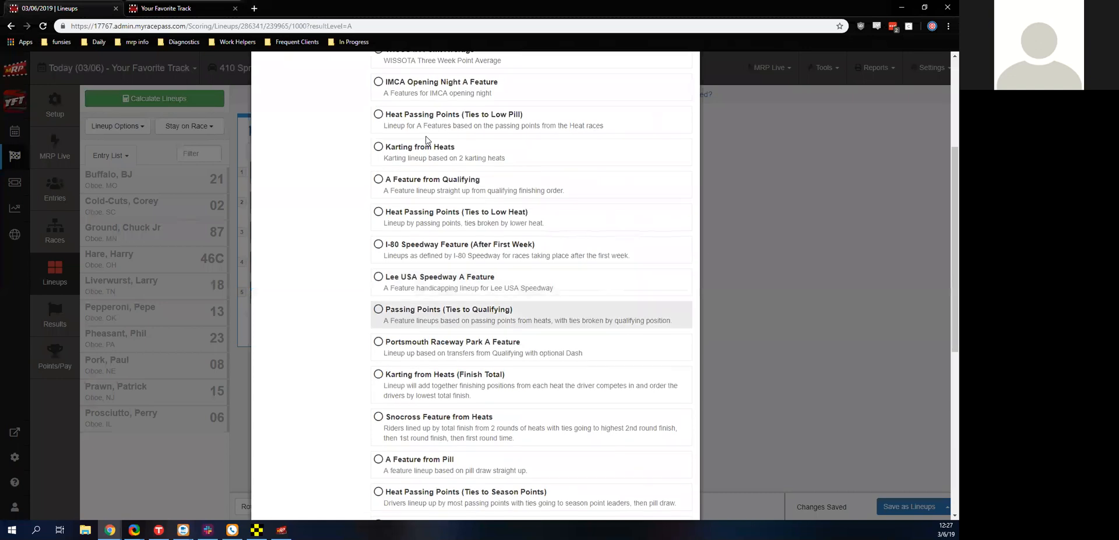
scroll(437, 318, "down", 1)
scroll(425, 362, "down", 1)
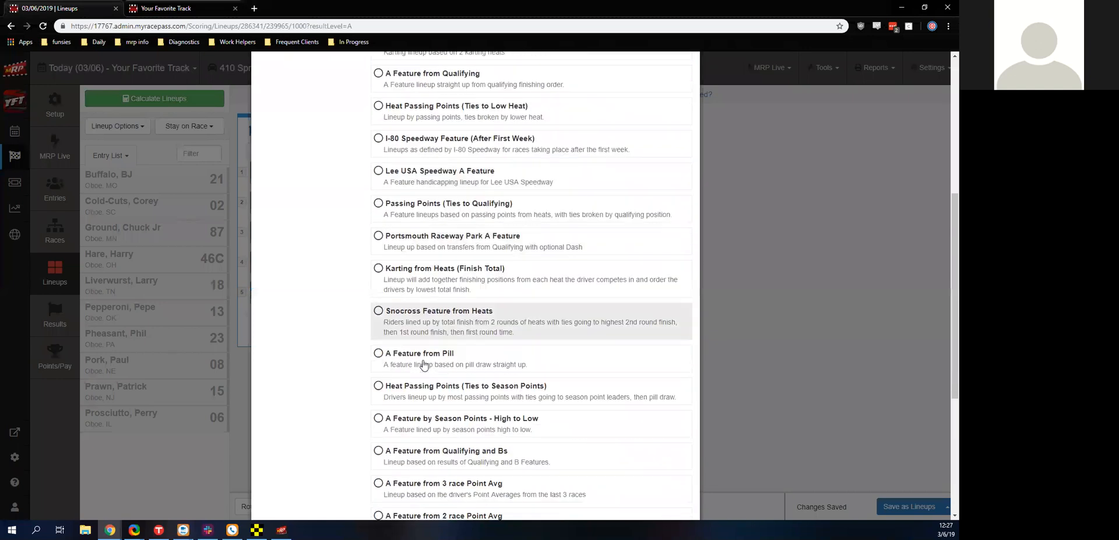
scroll(424, 362, "down", 1)
scroll(424, 362, "up", 1)
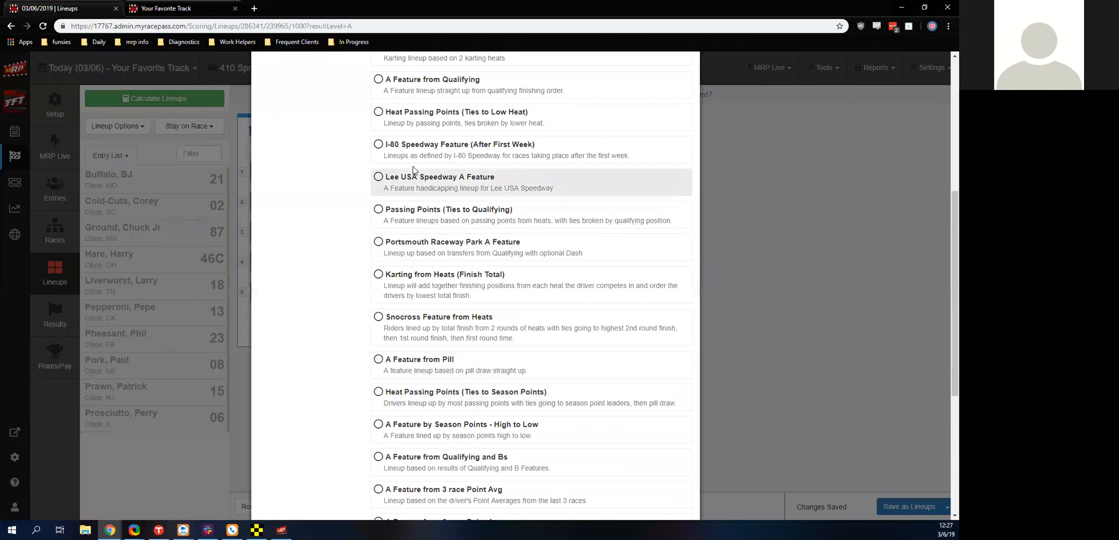
scroll(431, 179, "up", 2)
scroll(438, 179, "up", 1)
left_click(438, 177)
Calculate the A Feature lineup using the Webinar Passing Points scheme.
scroll(438, 176, "down", 8)
left_click(656, 486)
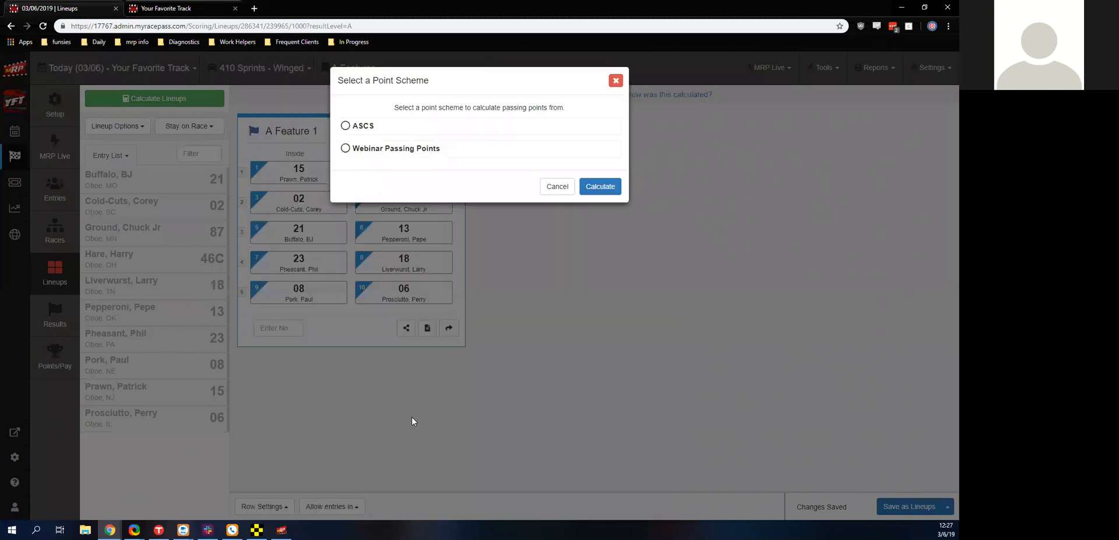
left_click(366, 148)
left_click(600, 186)
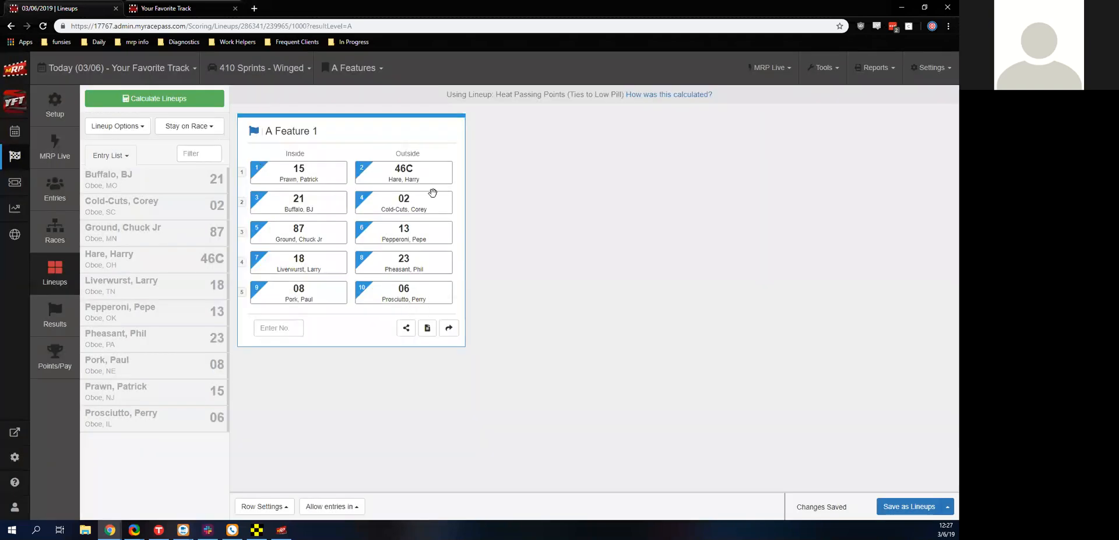
View the report explaining how the A Feature lineup was calculated, and close it.
left_click(639, 96)
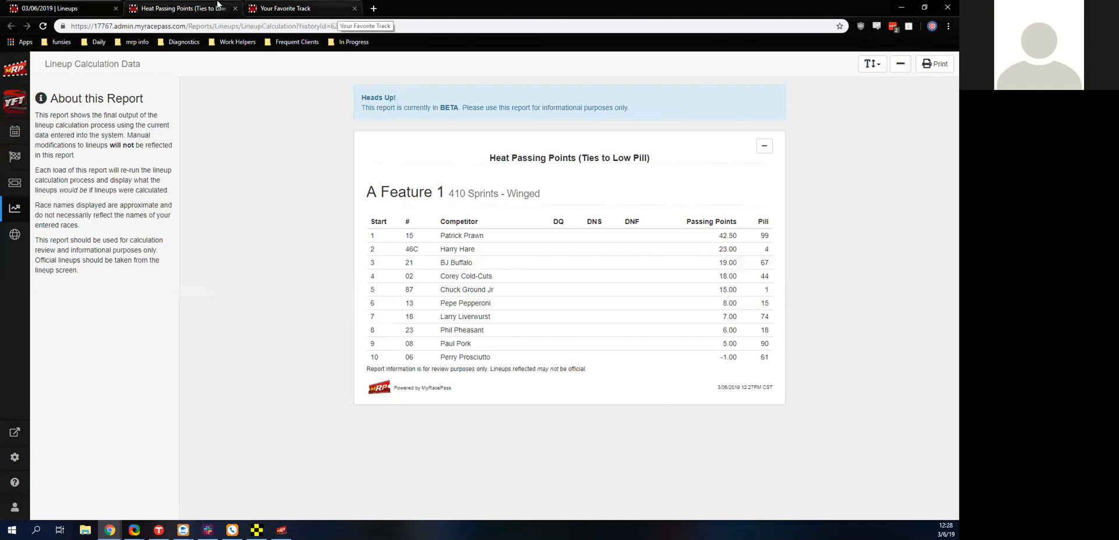
left_click(348, 12)
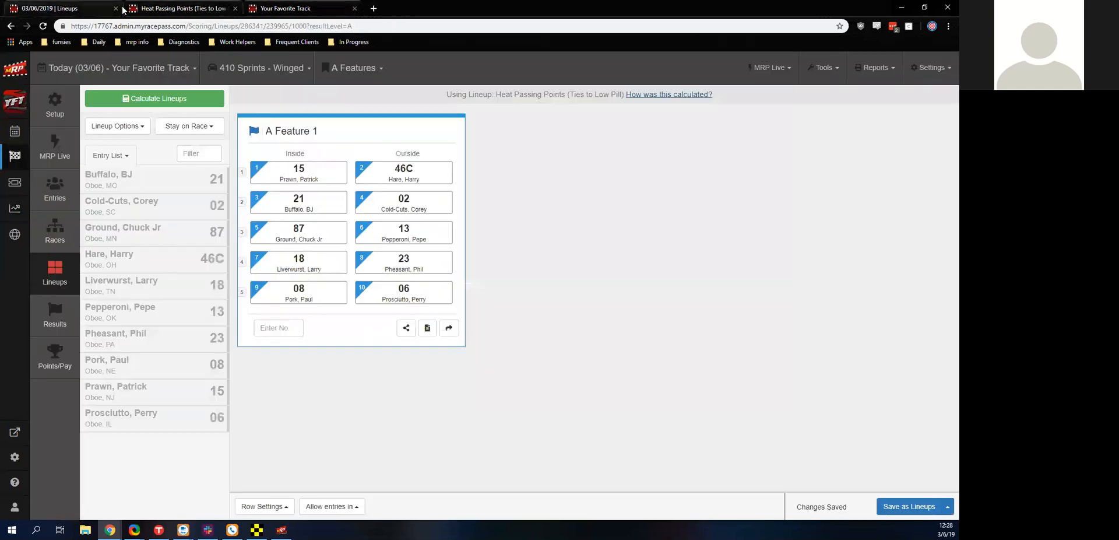
left_click(236, 9)
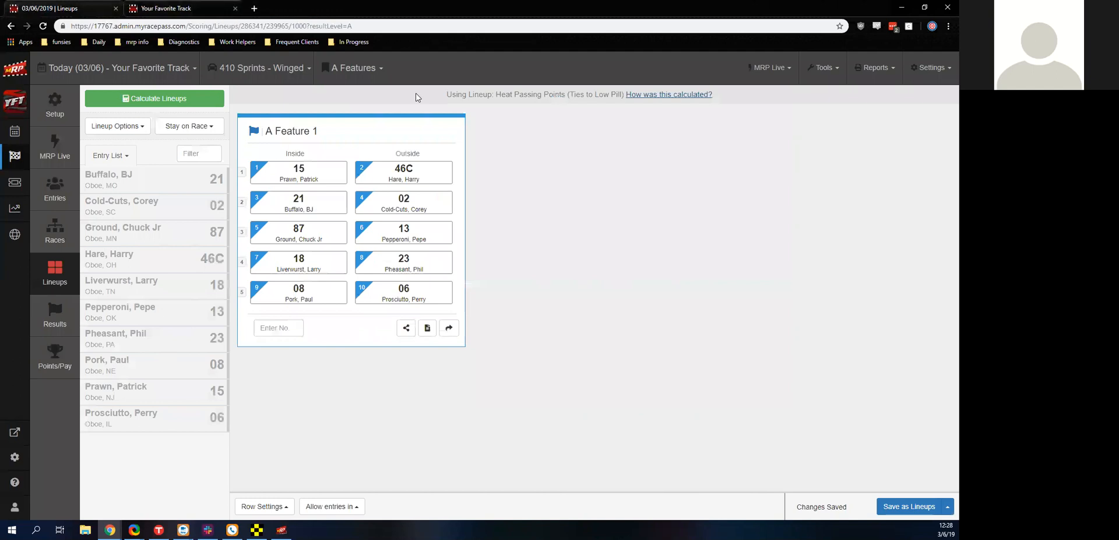
Run the Passing Points report with the Webinar Passing Points scheme, review it and close it.
left_click(873, 68)
scroll(864, 117, "down", 3)
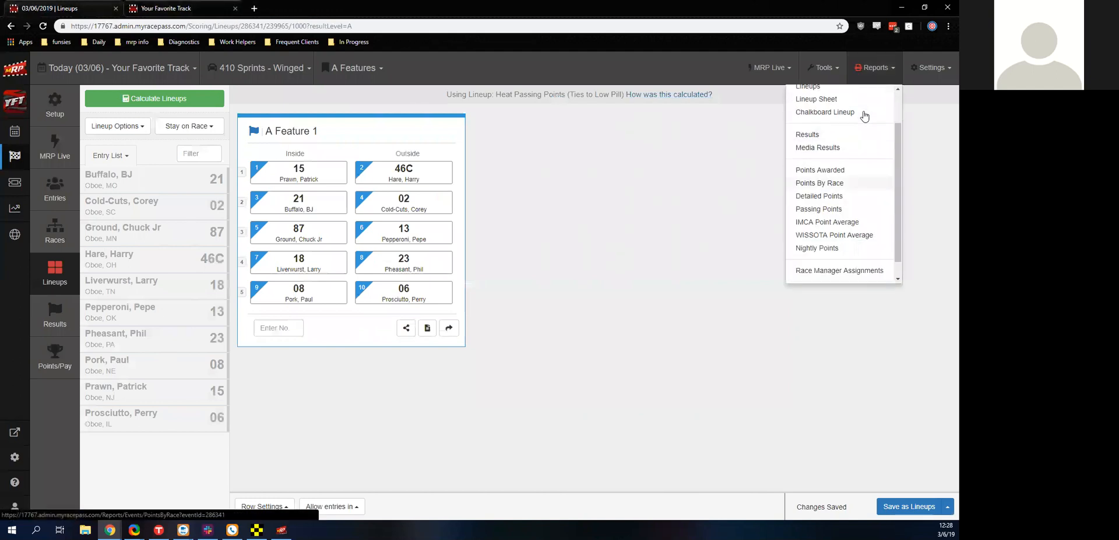
left_click(864, 117)
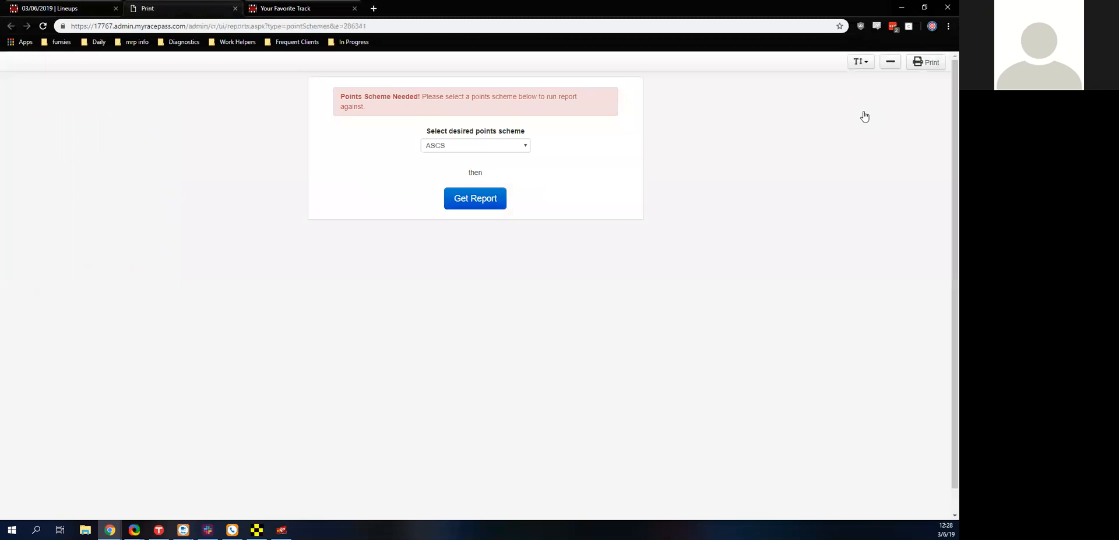
key("space")
key("Down")
key("Return")
key("Tab")
key("Return")
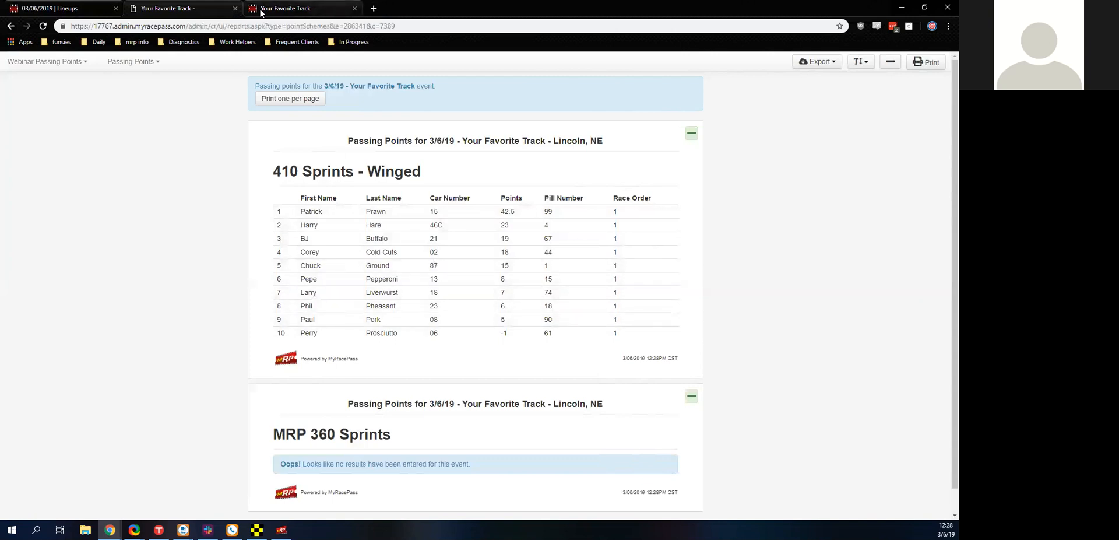
left_click(95, 8)
left_click(235, 9)
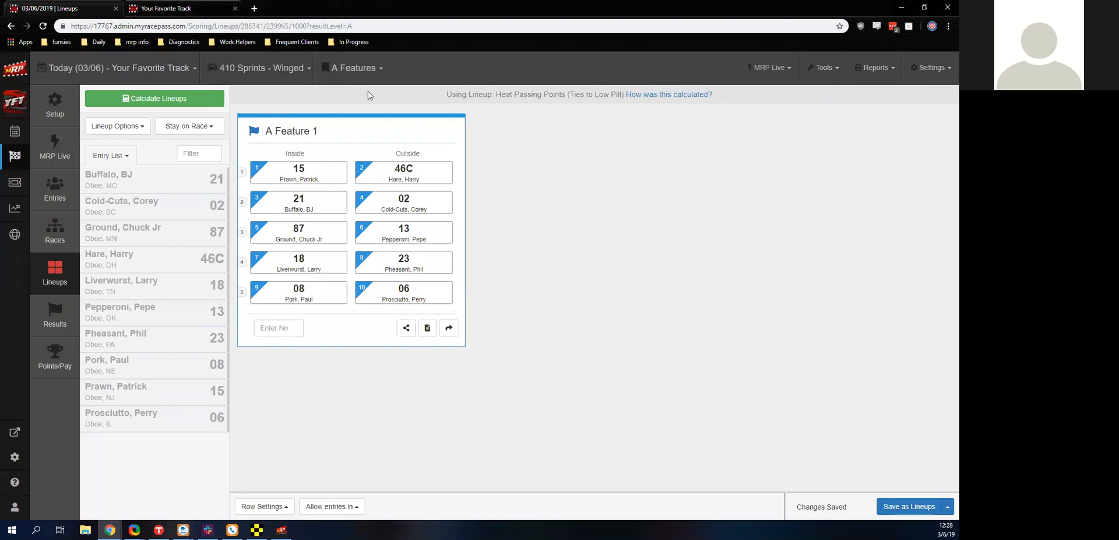
Send the 410 Sprints - Winged A Feature lineup to MRP Live.
left_click(769, 67)
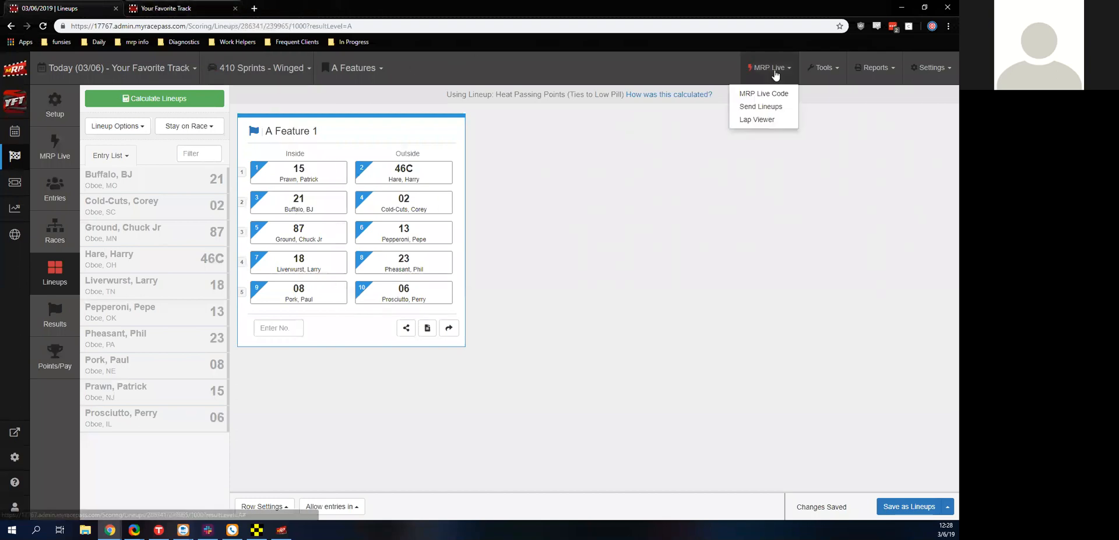
left_click(761, 108)
left_click(616, 80)
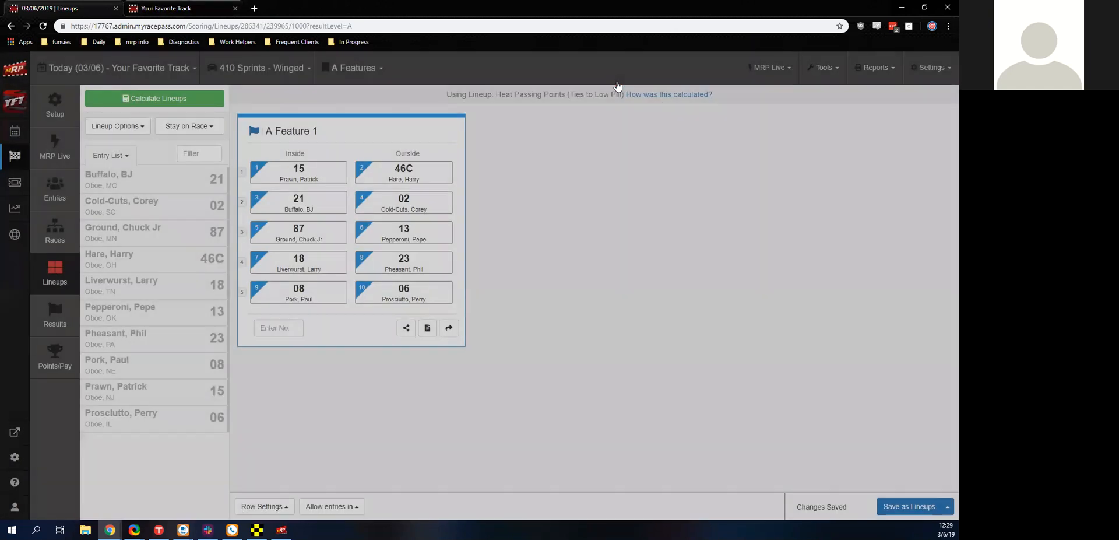
Switch to Race Manager, load 410 Sprints Winged A Feature 1 and start timing the race.
left_click(256, 530)
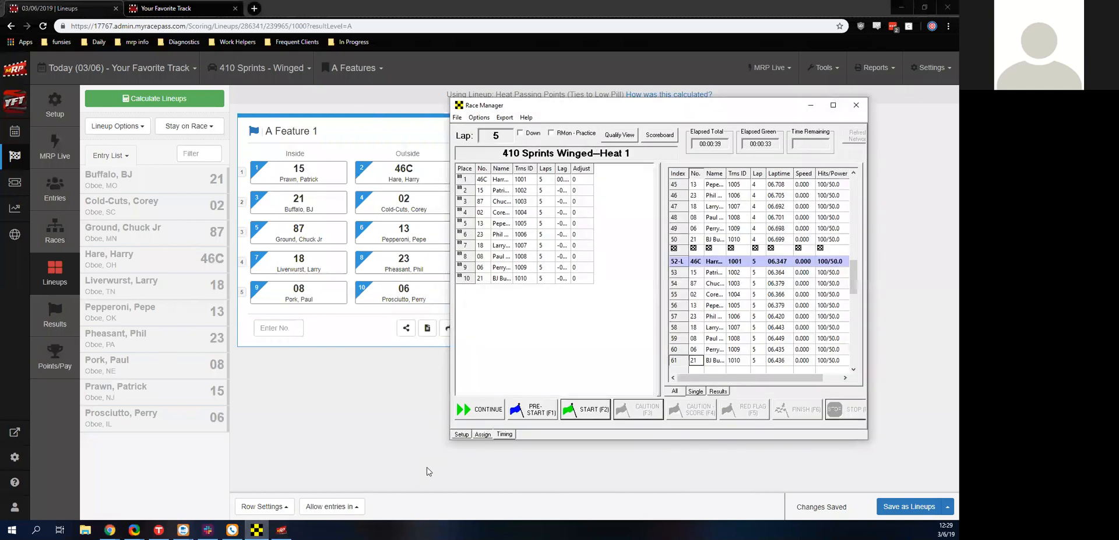
left_click(482, 435)
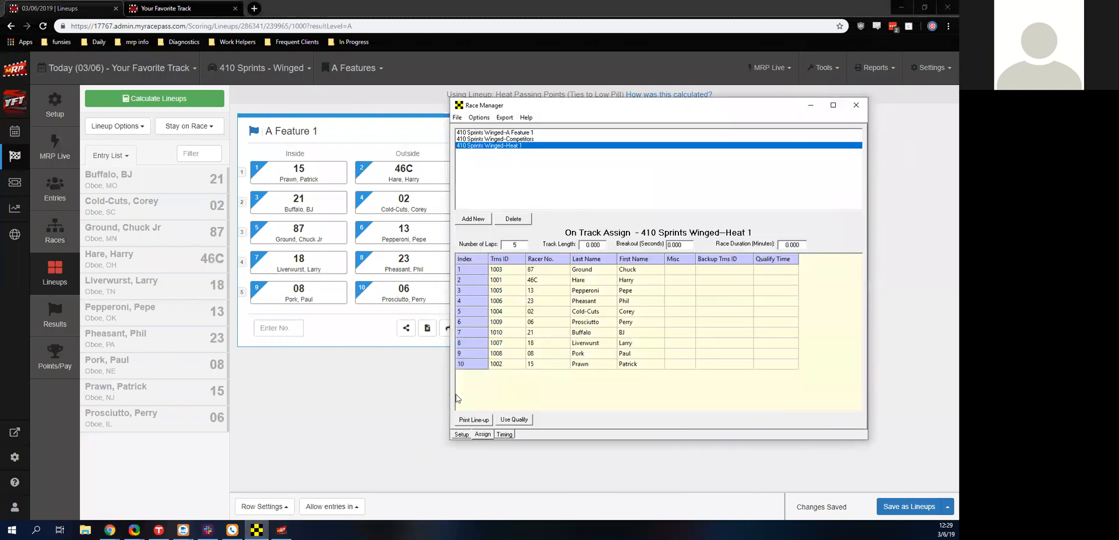
key("Up")
key("Up")
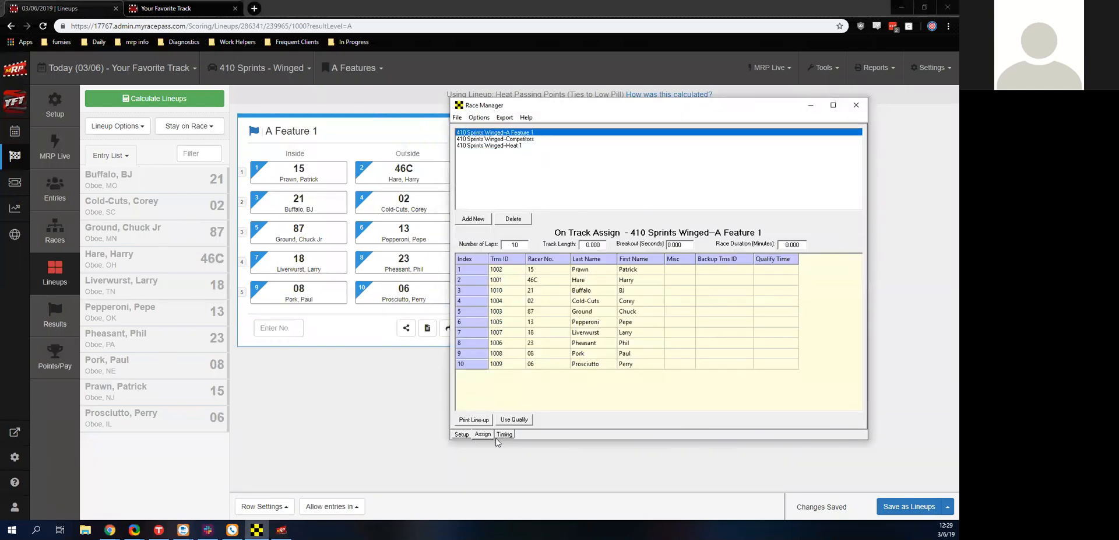
left_click(504, 434)
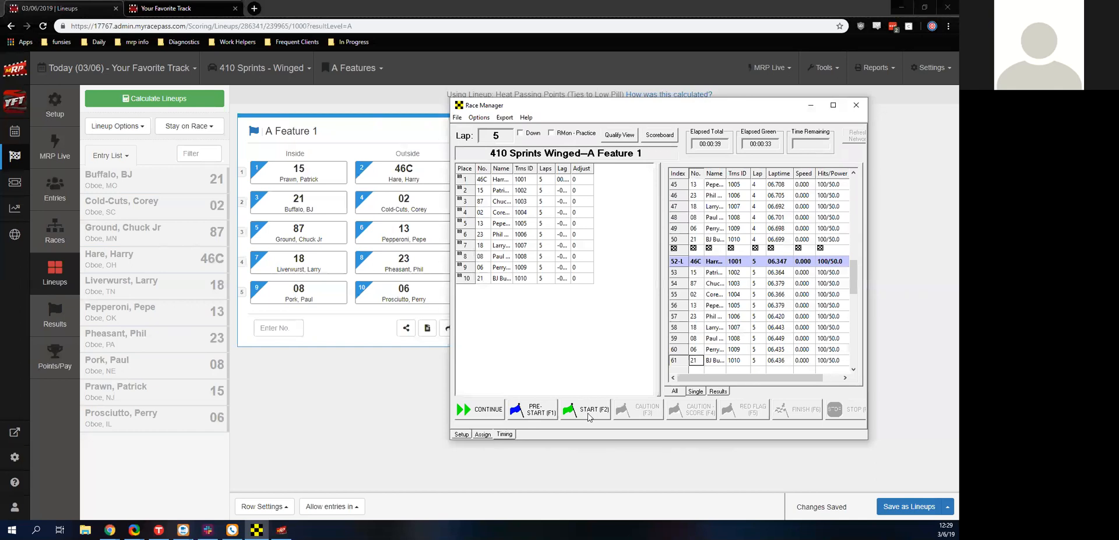
left_click(585, 421)
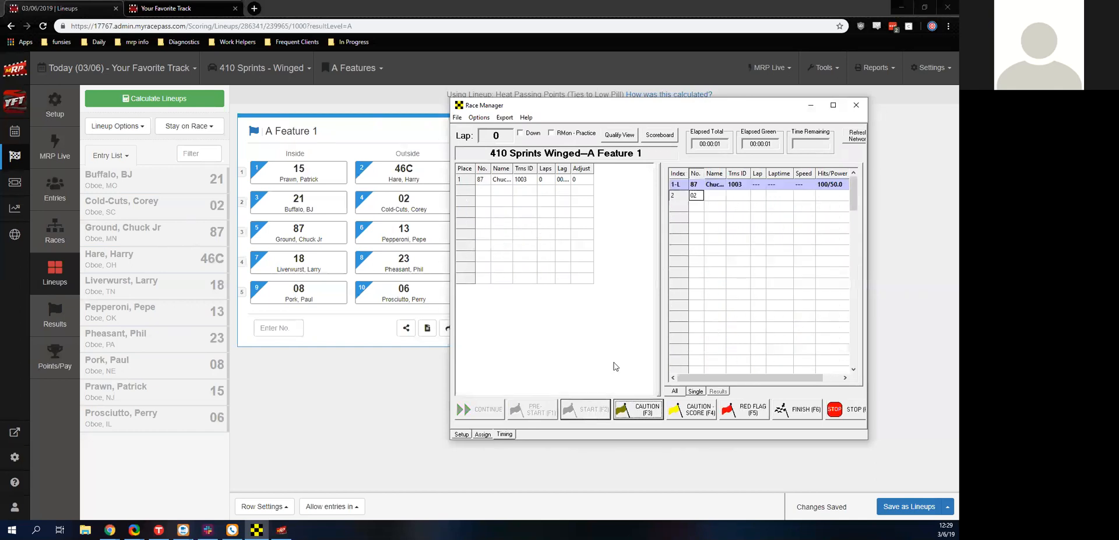
Switch back to the browser and open the MRP Live Lap Viewer for the event.
left_click(769, 67)
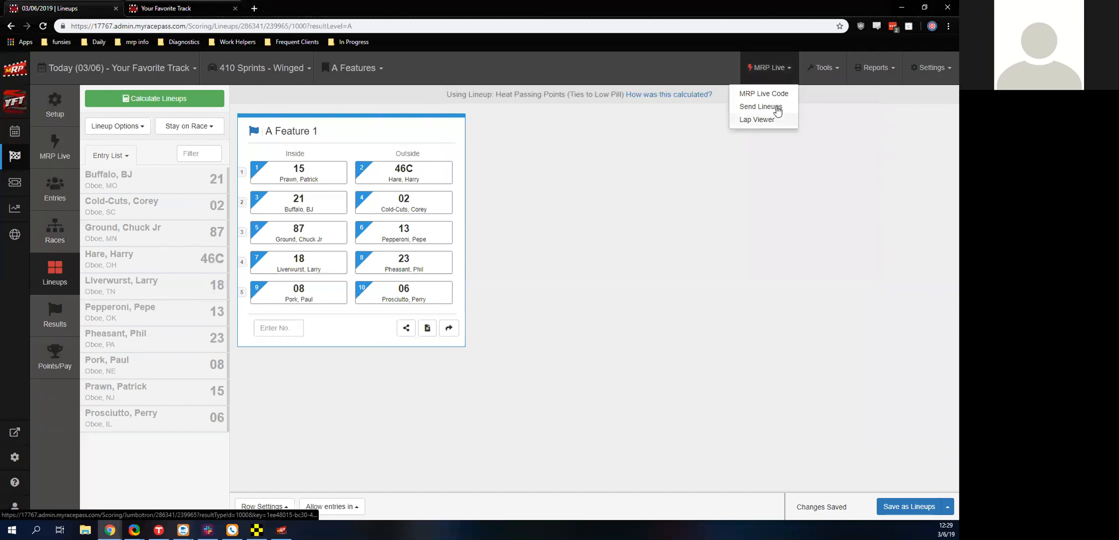
left_click(777, 109)
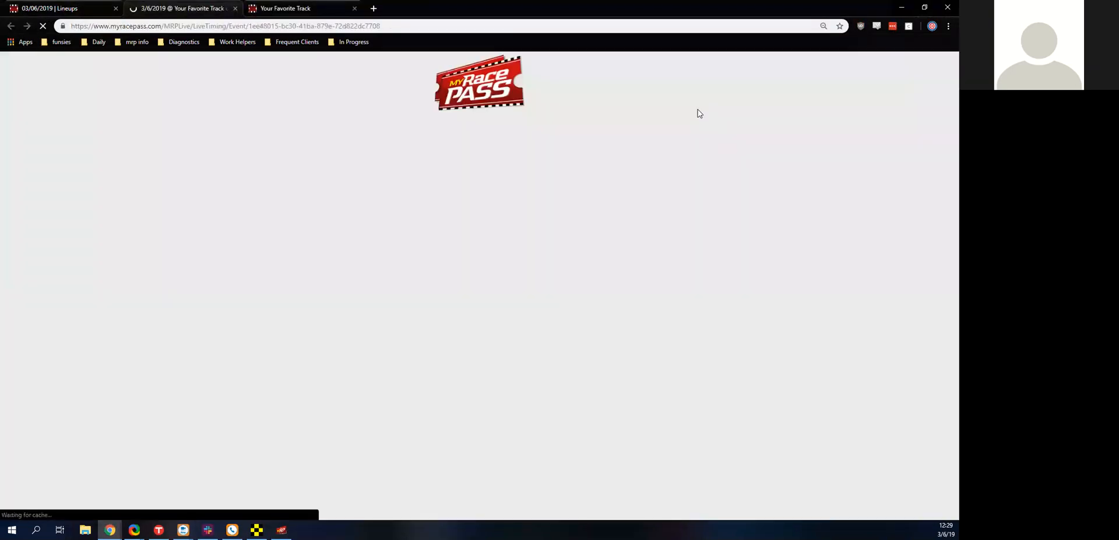
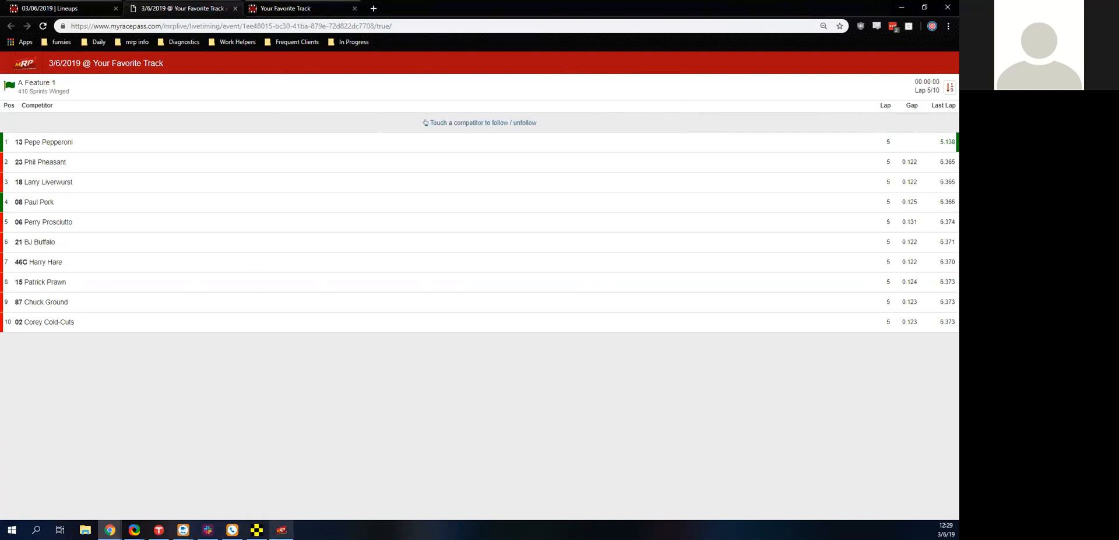
Switch to Race Manager, put the A Feature under caution and send the caution lineup to the network.
left_click(257, 530)
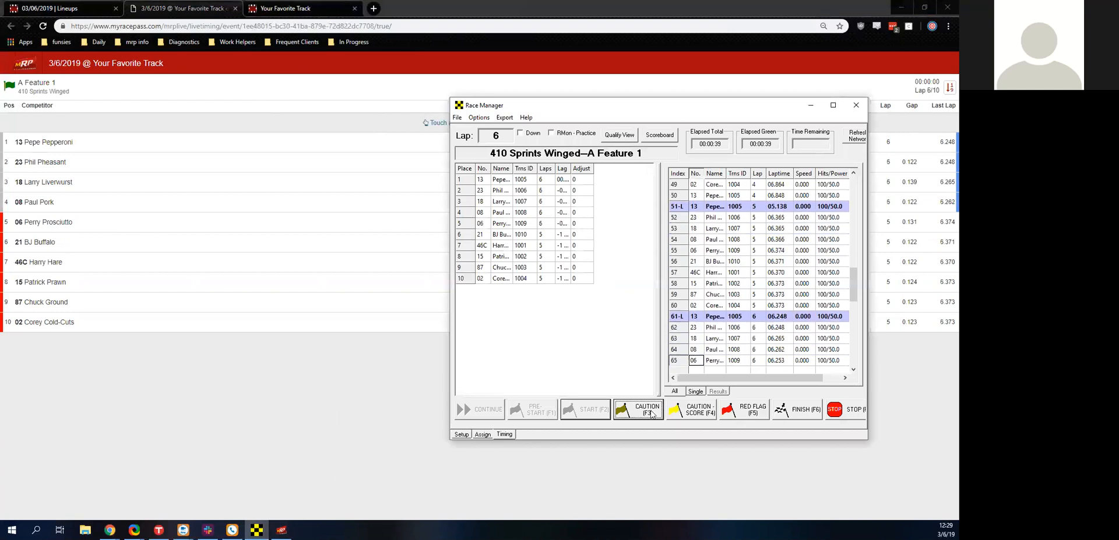
left_click(647, 414)
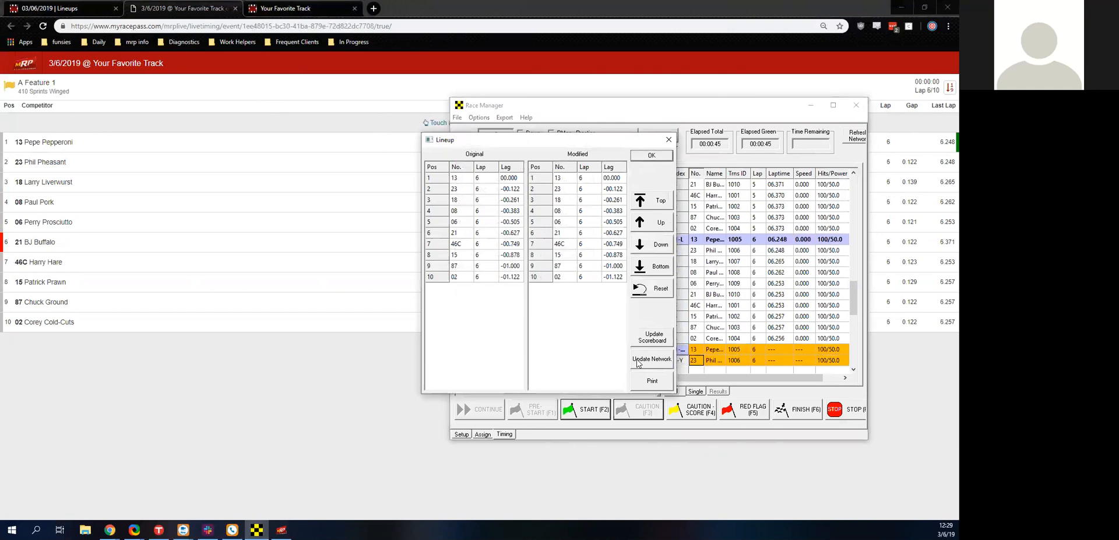
left_click(651, 358)
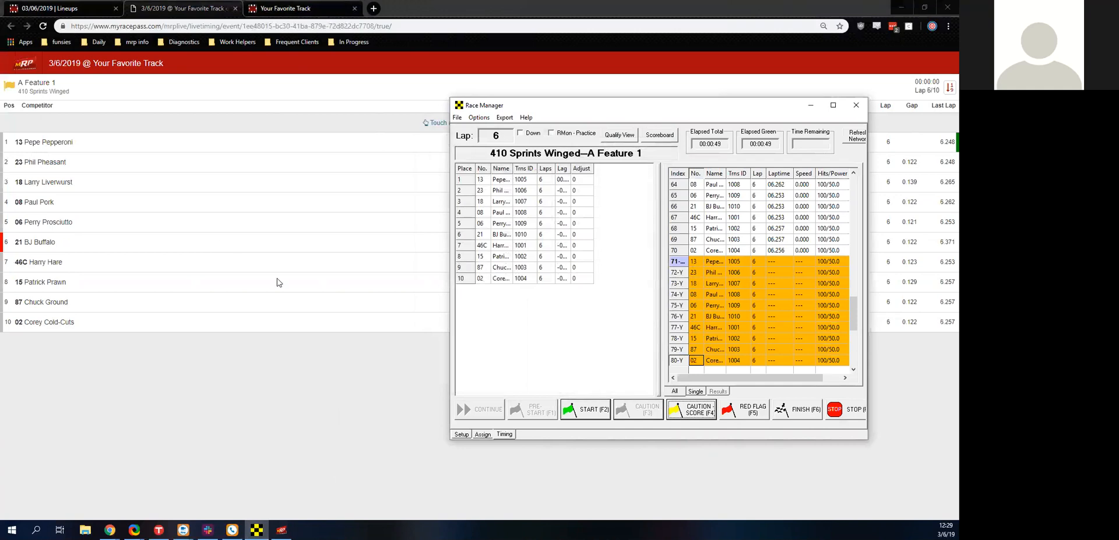
Restart the A Feature under green, check the running order, and signal the finish.
left_click(598, 409)
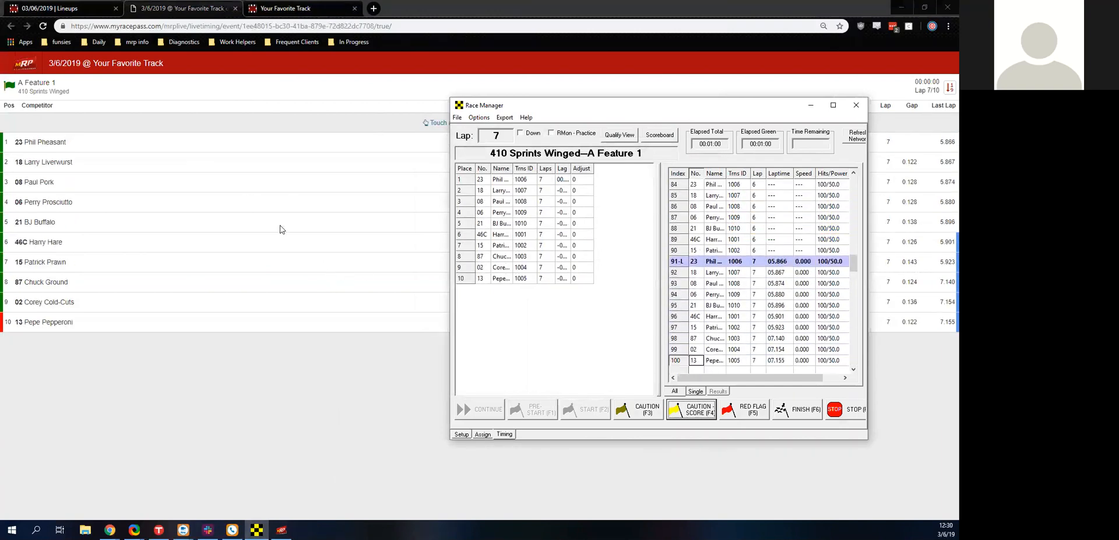
scroll(688, 350, "down", 5)
scroll(688, 350, "up", 5)
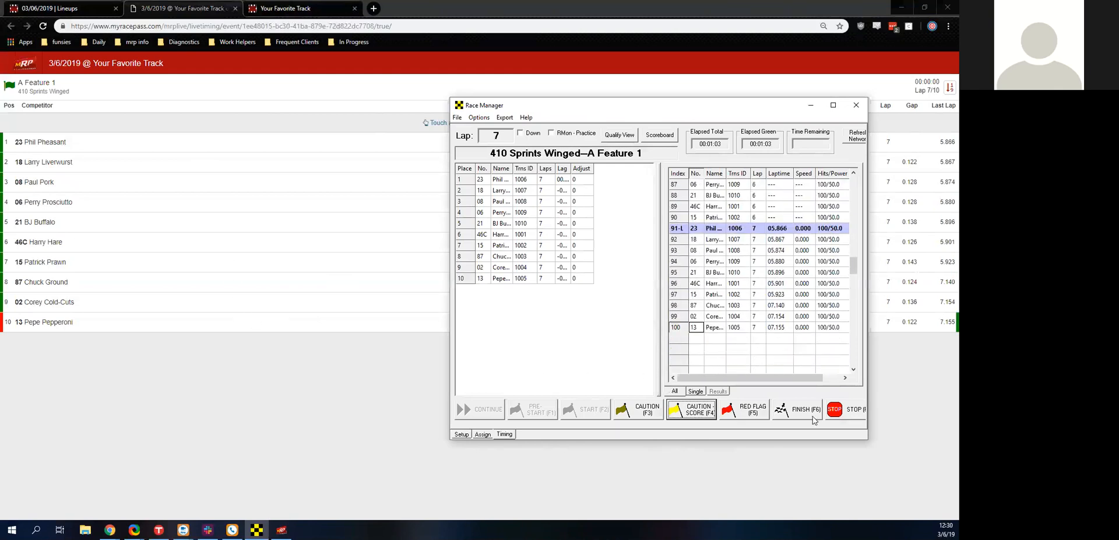
left_click(784, 410)
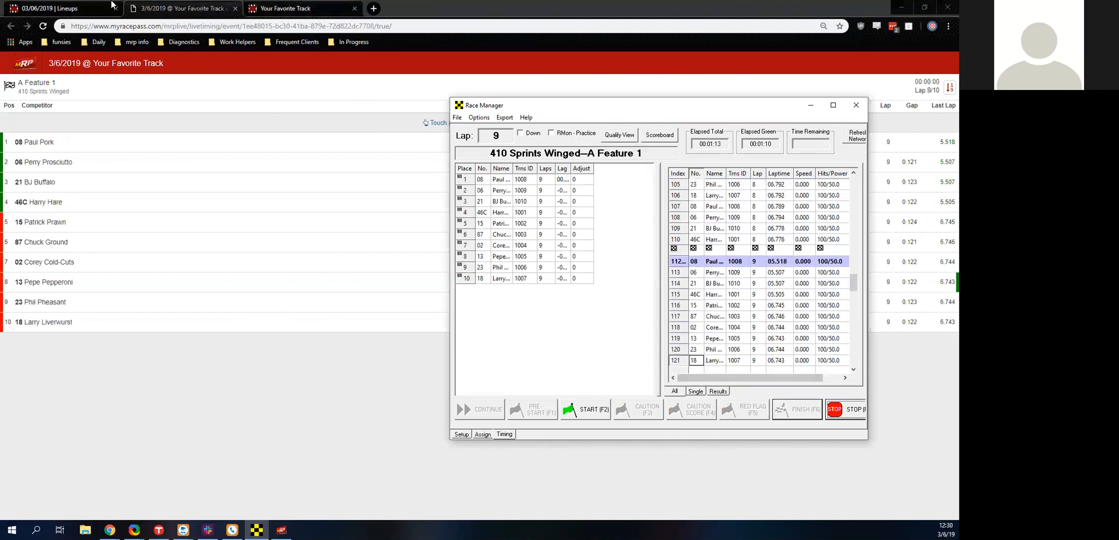
Return to the browser, close the MRP Live viewer page and open the A Feature 1 results for 410 Sprints - Winged.
left_click(112, 5)
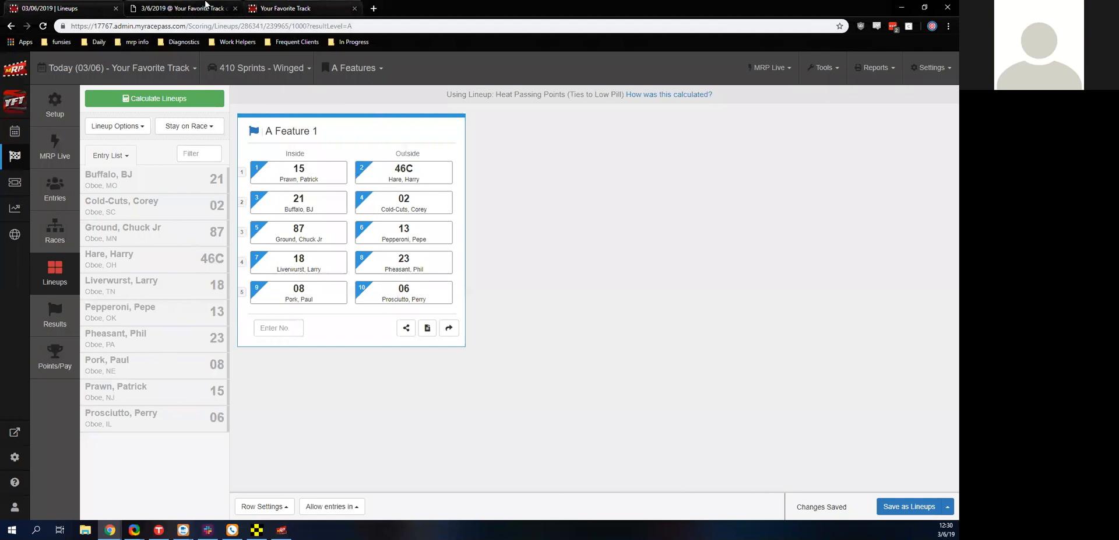
left_click(205, 5)
left_click(235, 8)
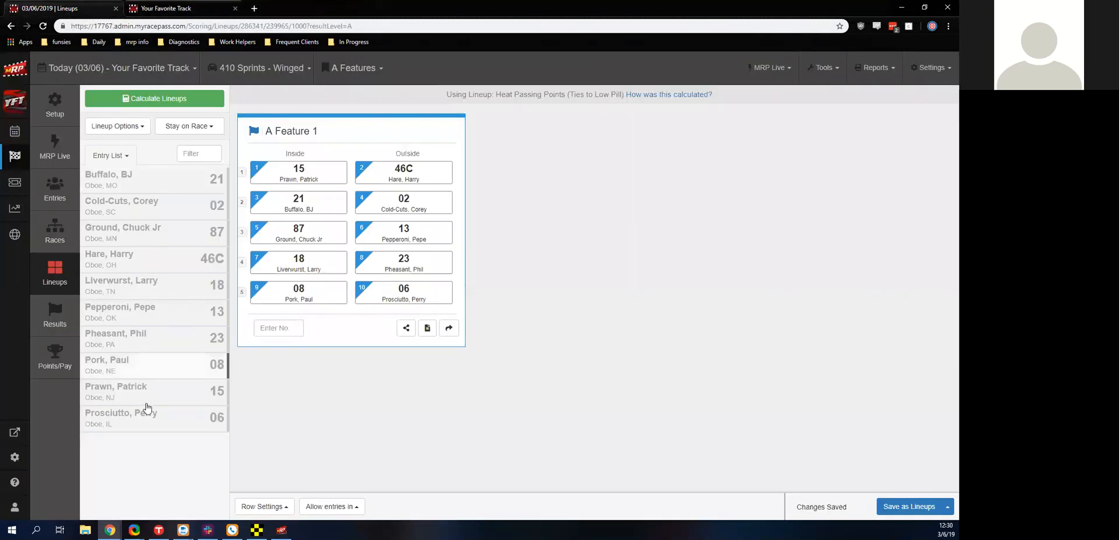
left_click(55, 314)
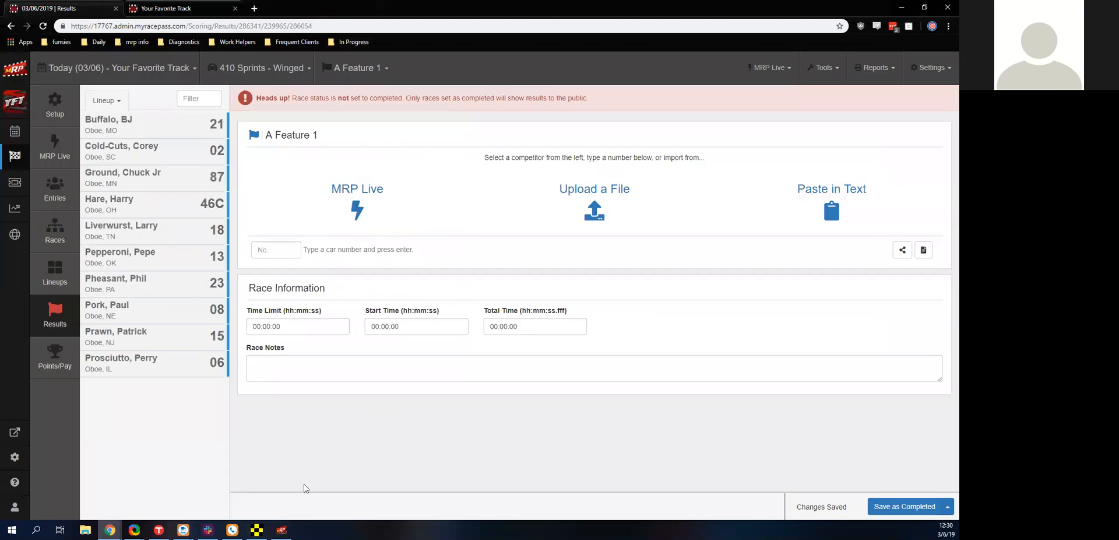
Switch to Race Manager, stop the race and save its results file as 410 Sprints Winged--A Feature 1.
left_click(256, 529)
left_click(826, 403)
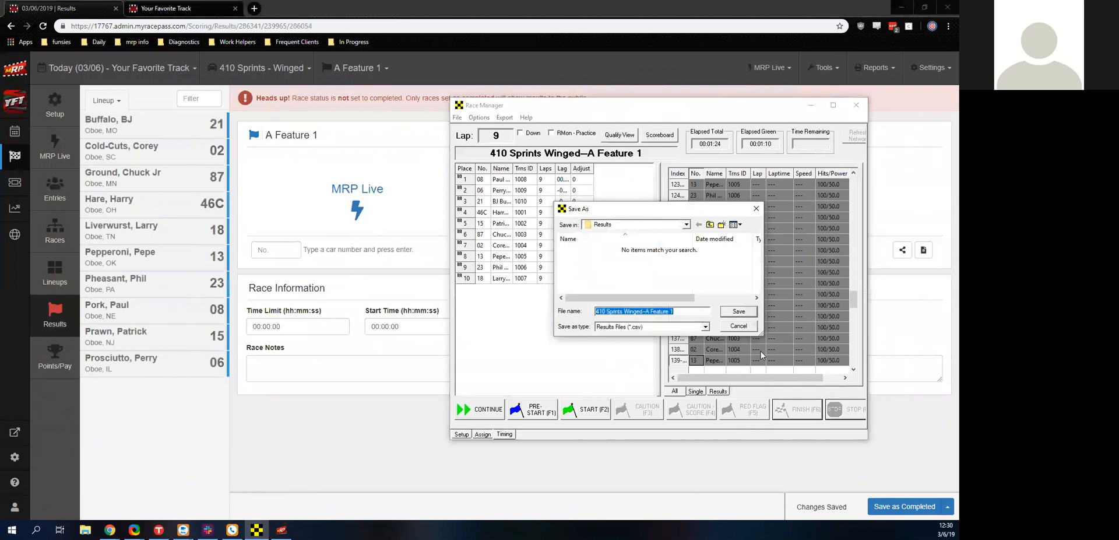
key("Return")
left_click(810, 105)
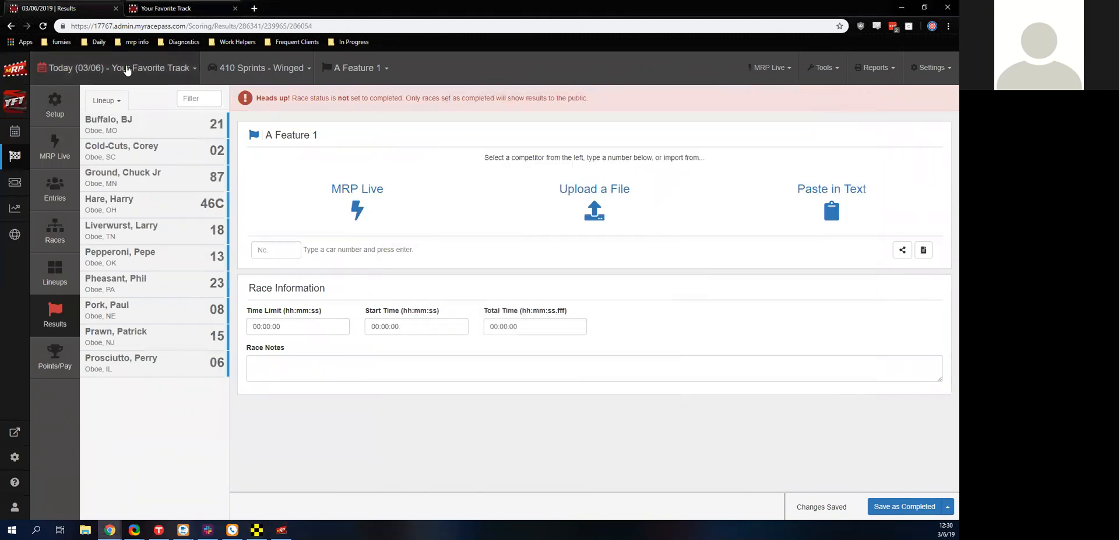
Reload the A Feature 1 results page and import the latest pending race.
left_click(43, 26)
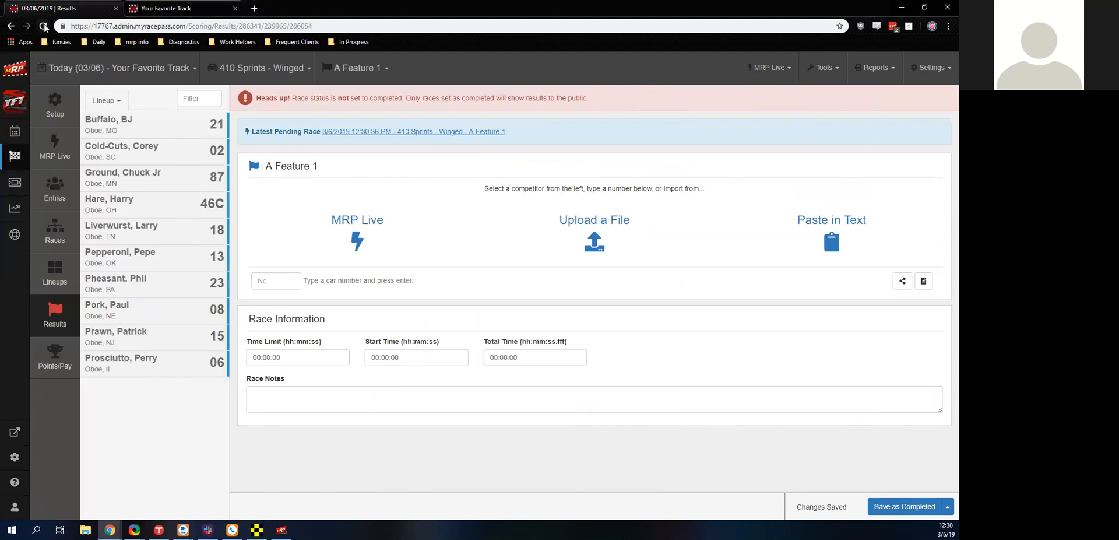
left_click(379, 132)
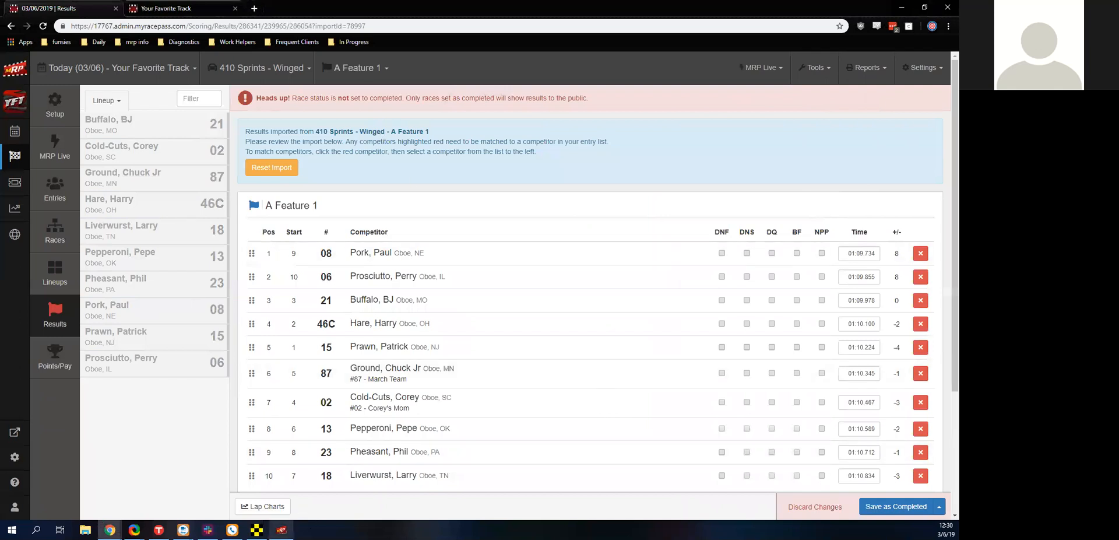
Compare the imported finishing order with Race Manager, and save the A Feature 1 results as completed.
left_click(257, 529)
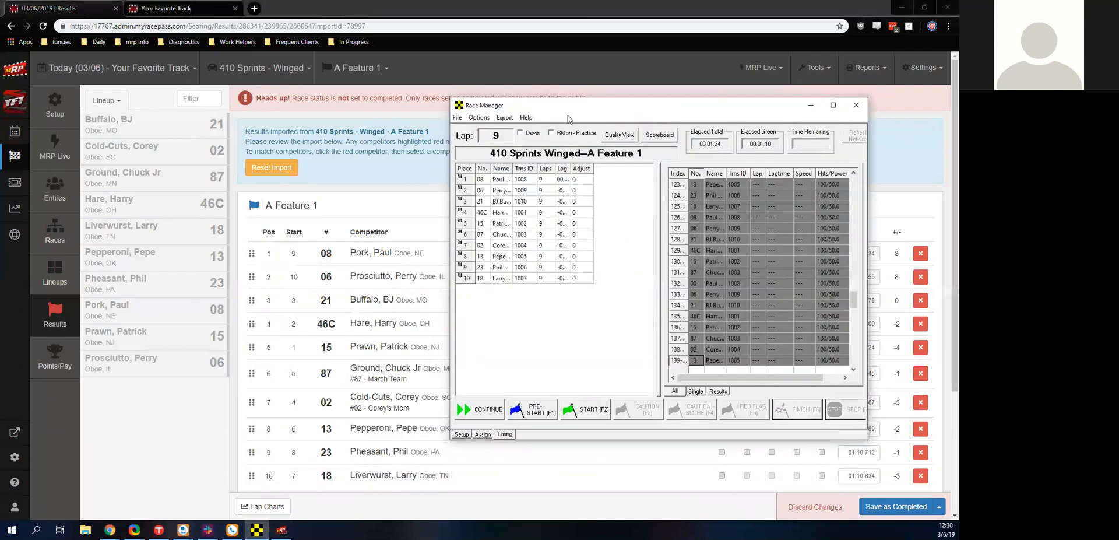
left_click_drag(568, 119, 584, 166)
scroll(350, 209, "down", 1)
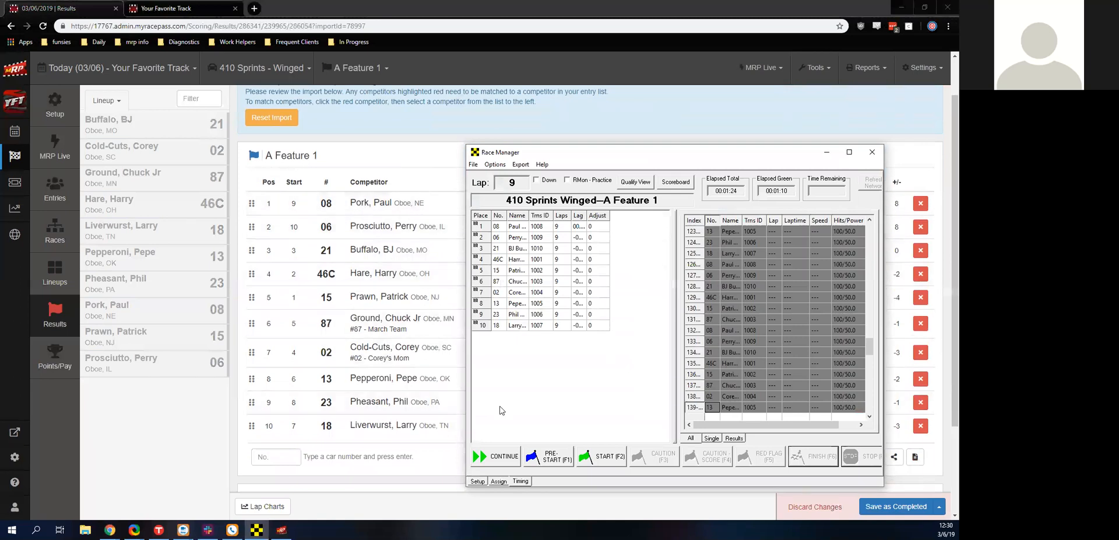
left_click(826, 151)
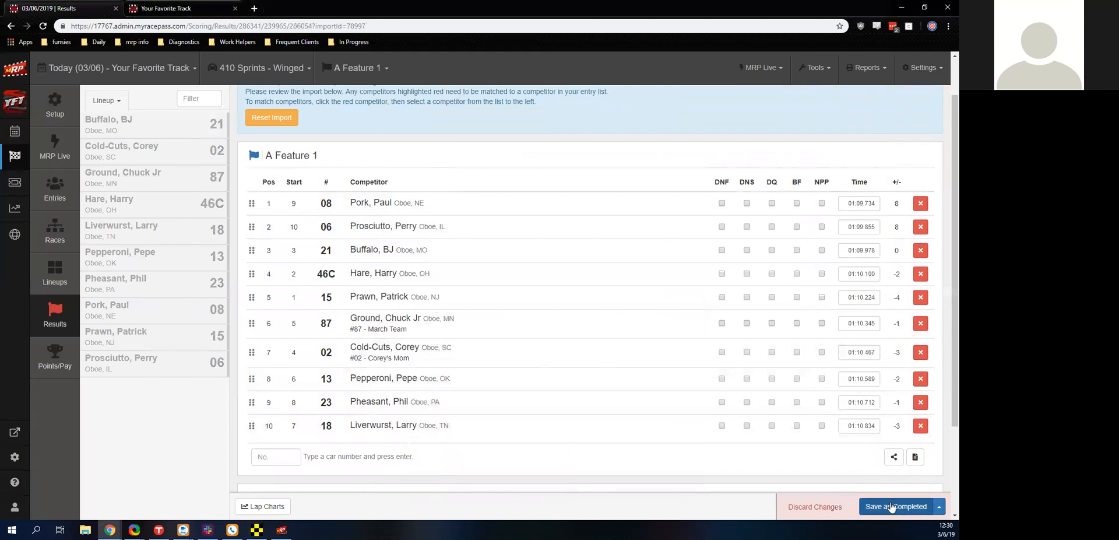
left_click(939, 512)
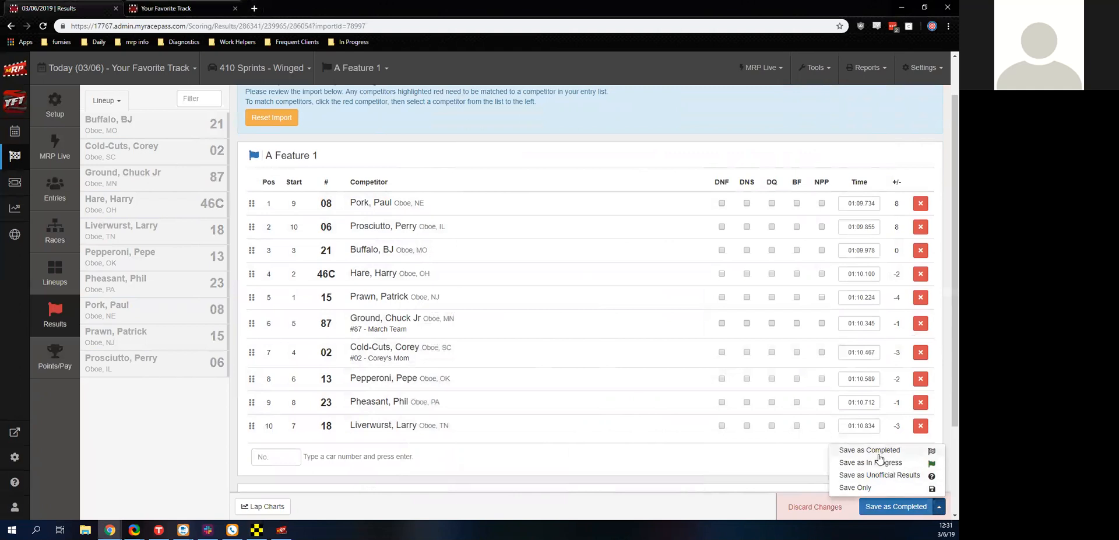
left_click(881, 507)
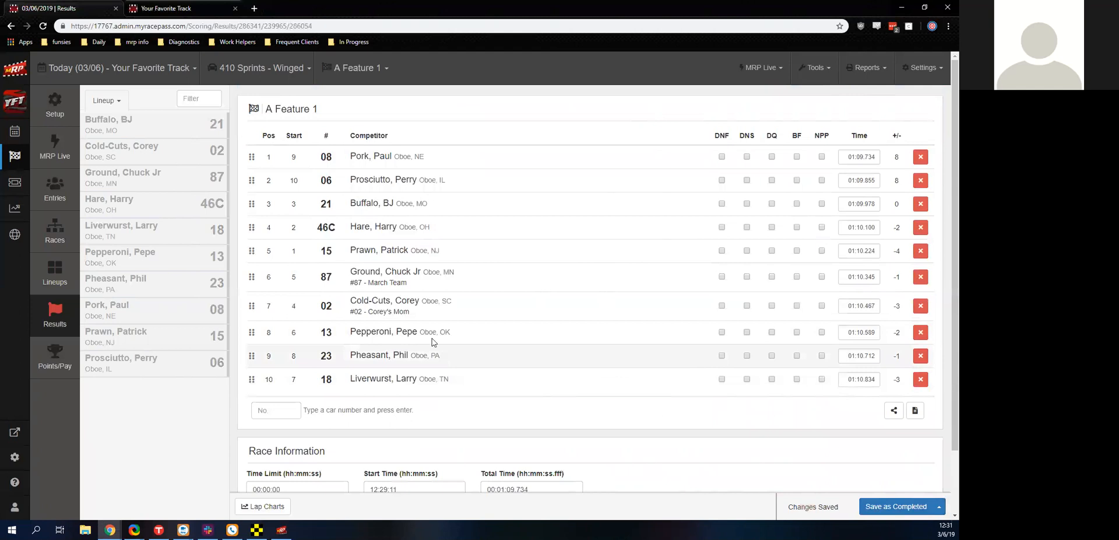
Add a points/pay group for 410 Sprints - Winged using the 2018 Points scheme and the Sprint Car pay scheme.
left_click(49, 359)
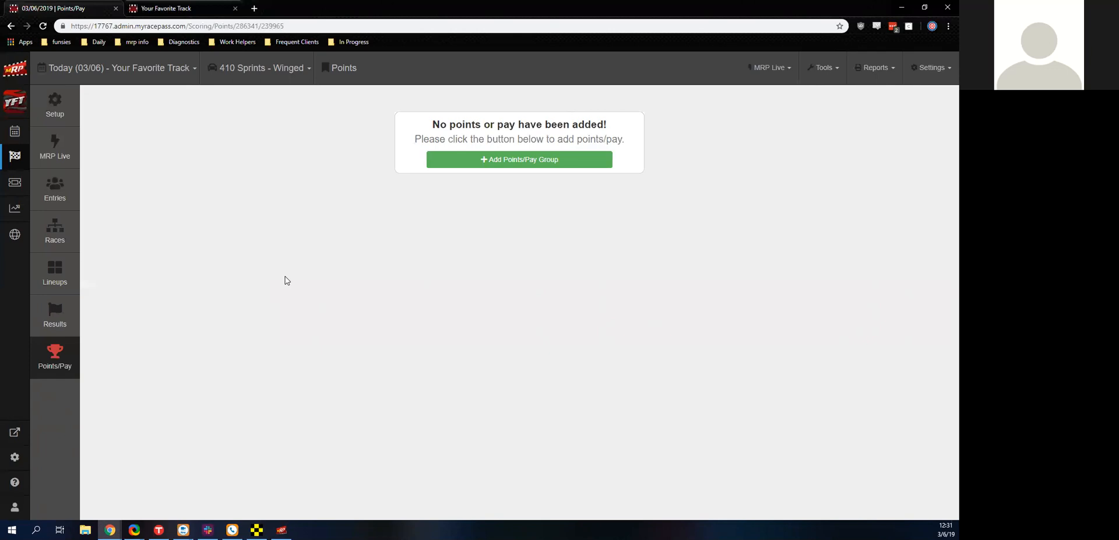
left_click(435, 166)
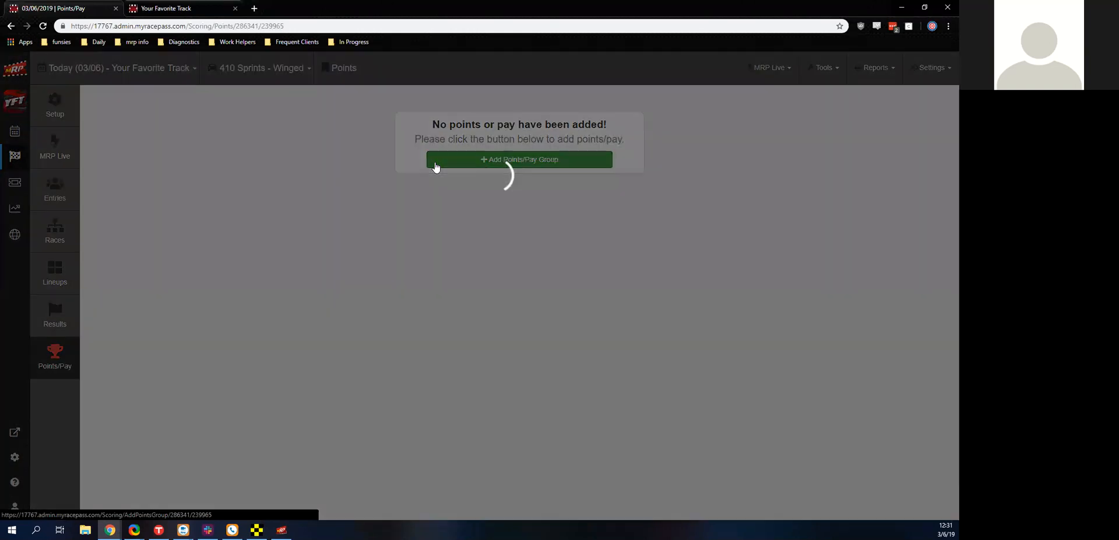
left_click(401, 158)
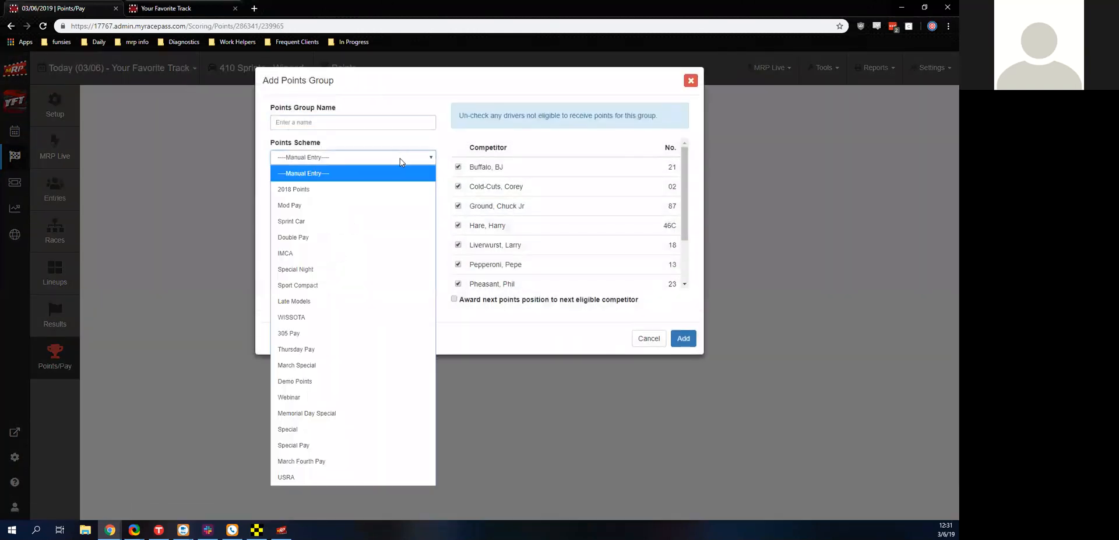
left_click(384, 190)
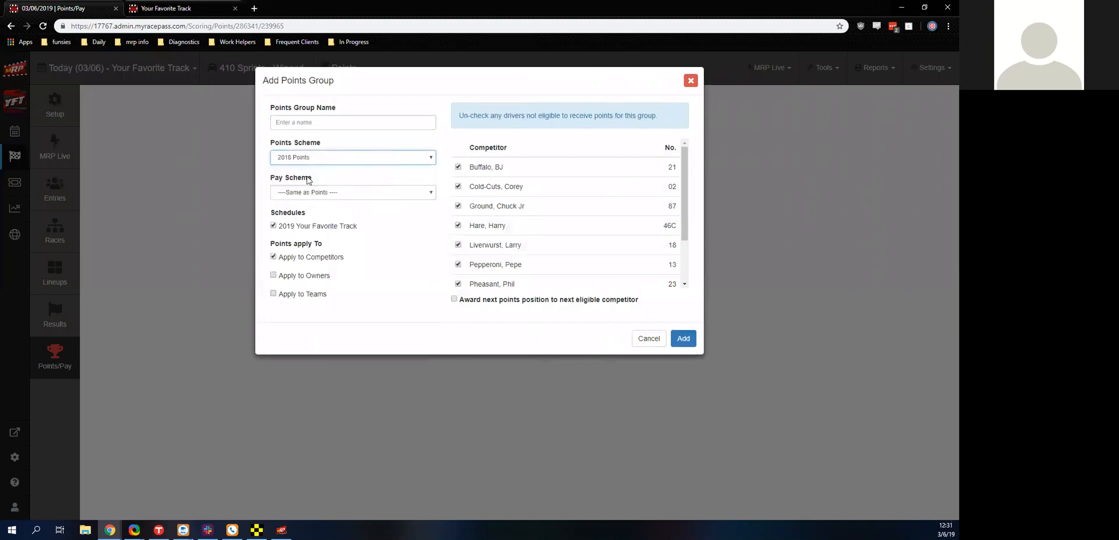
left_click(344, 192)
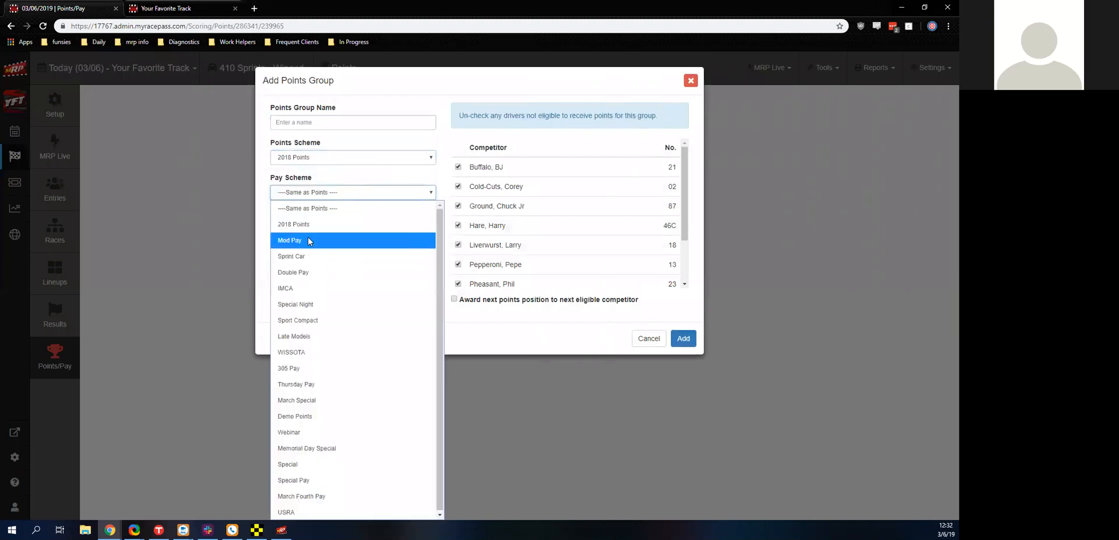
left_click(314, 257)
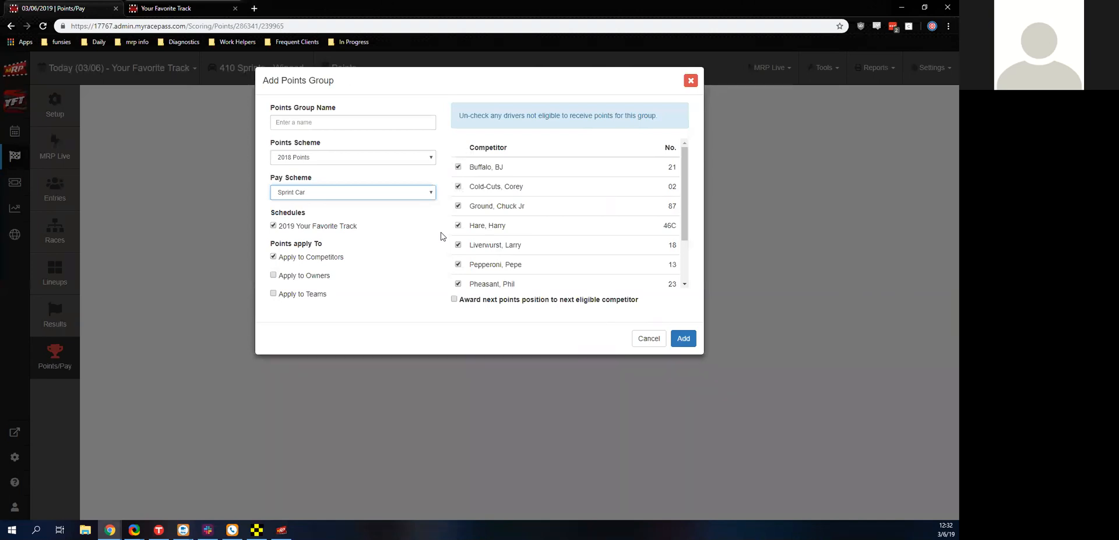
scroll(441, 235, "down", 2)
left_click(681, 339)
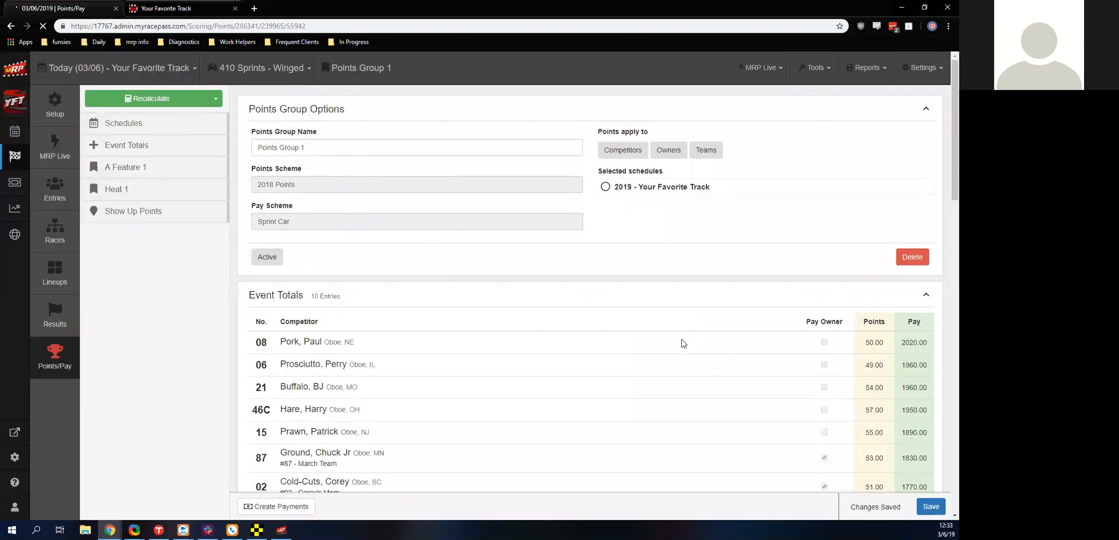
Review the group's event totals and its feature, heat and show-up points and pay, and create payments from the group.
scroll(683, 343, "down", 2)
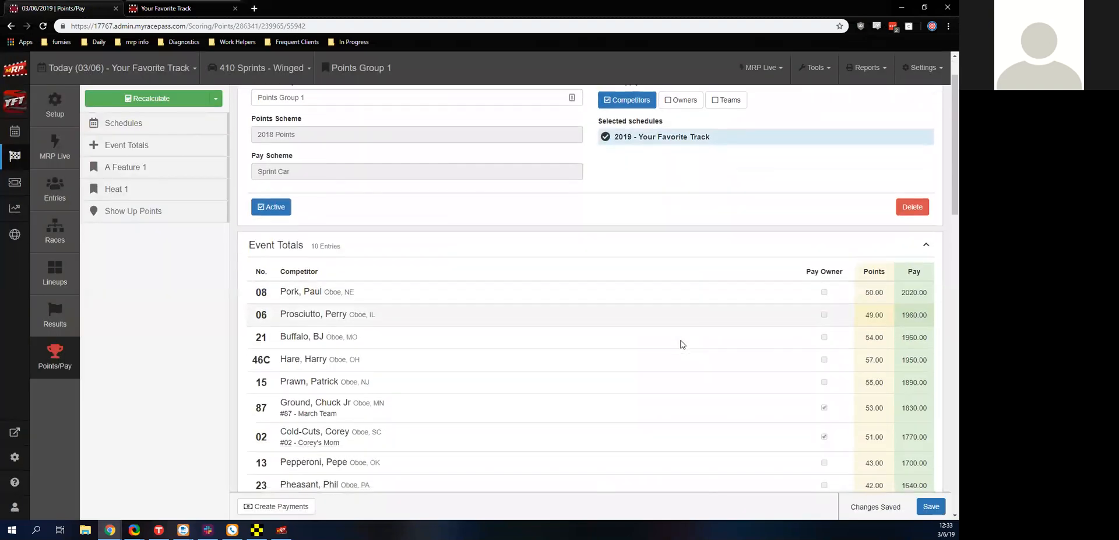
scroll(680, 344, "down", 1)
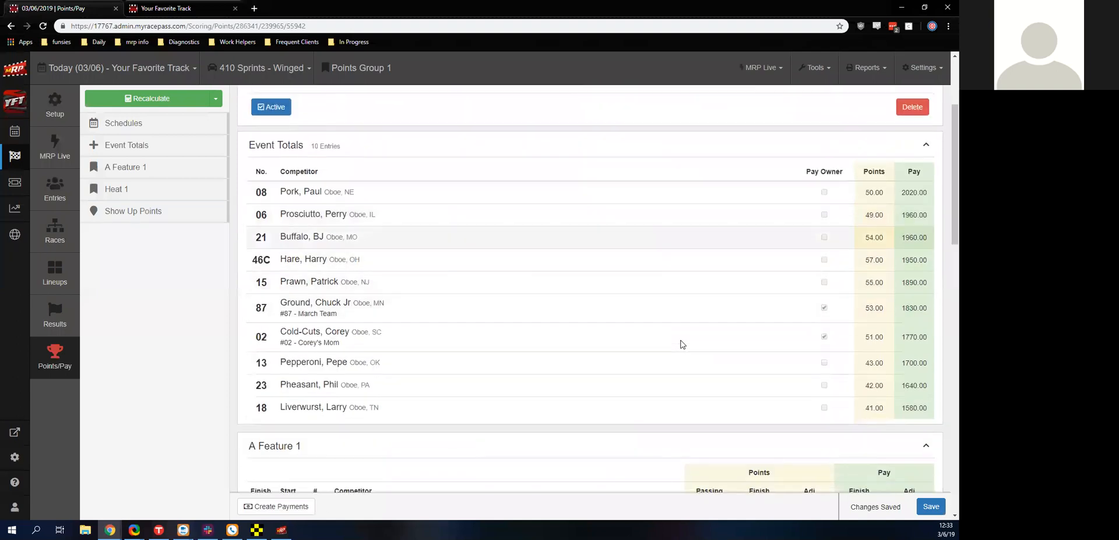
scroll(681, 344, "down", 5)
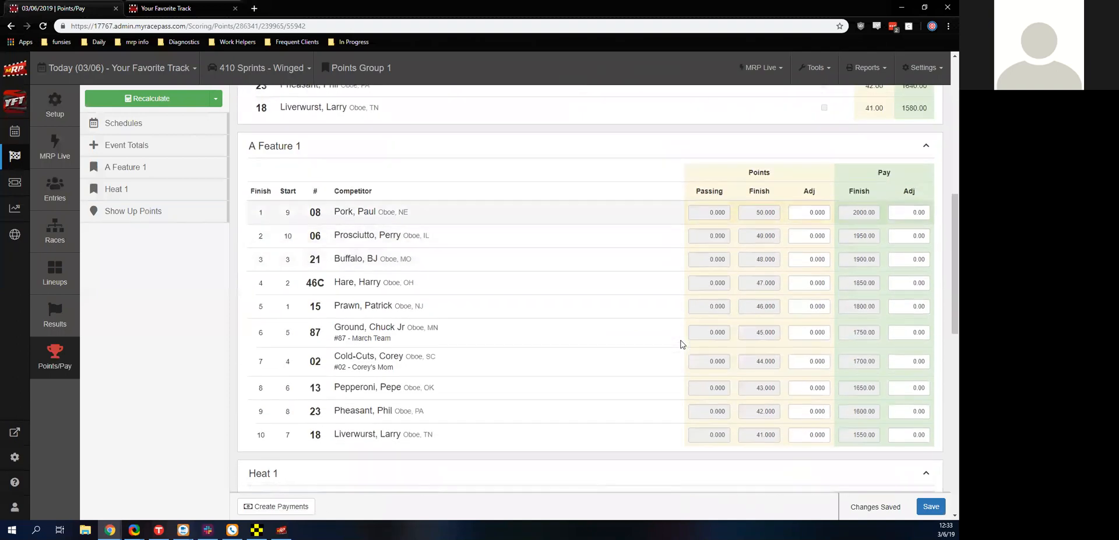
scroll(680, 344, "down", 2)
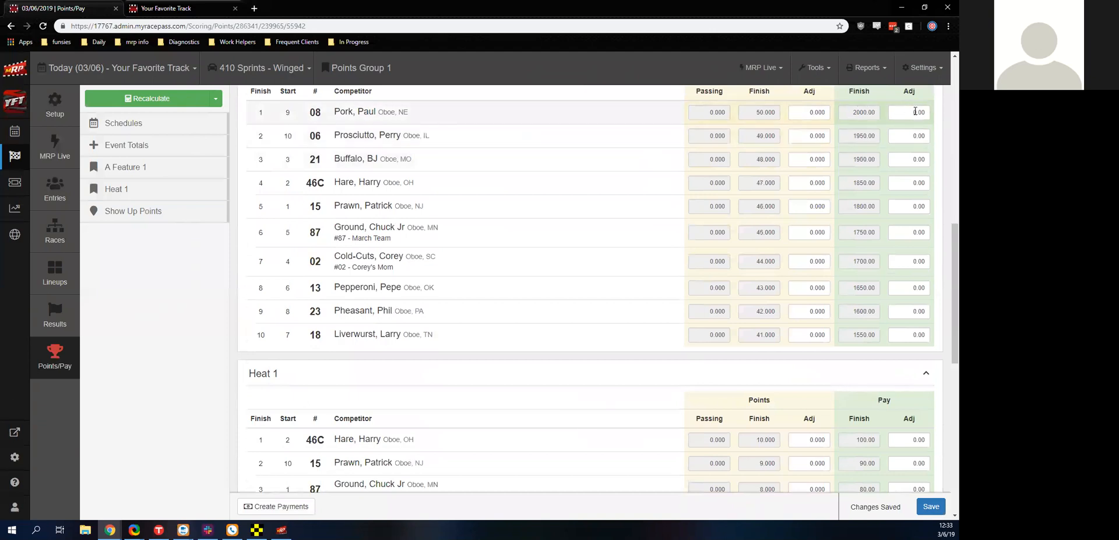
scroll(914, 111, "down", 3)
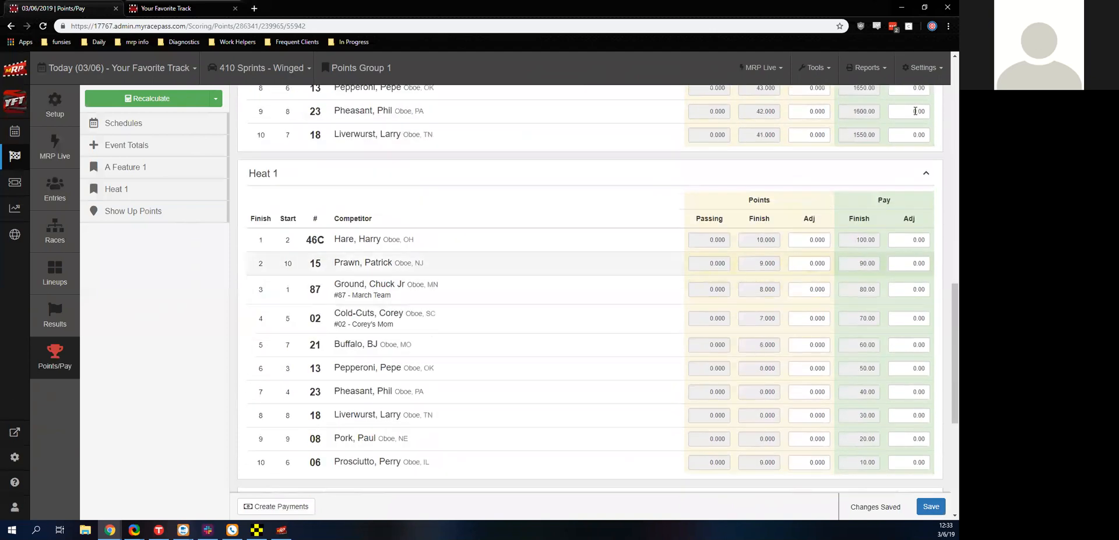
scroll(914, 111, "down", 5)
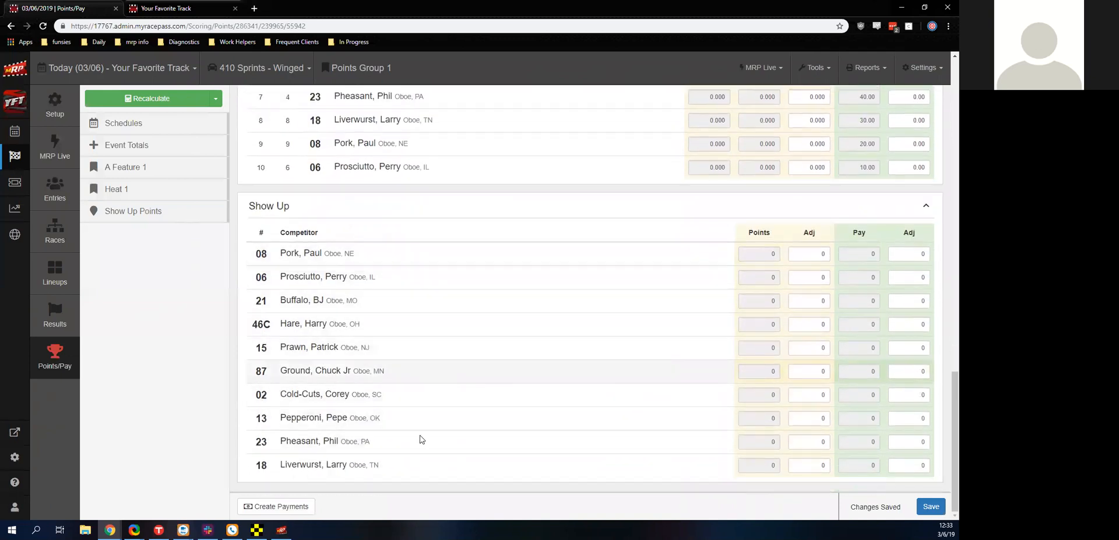
left_click(306, 506)
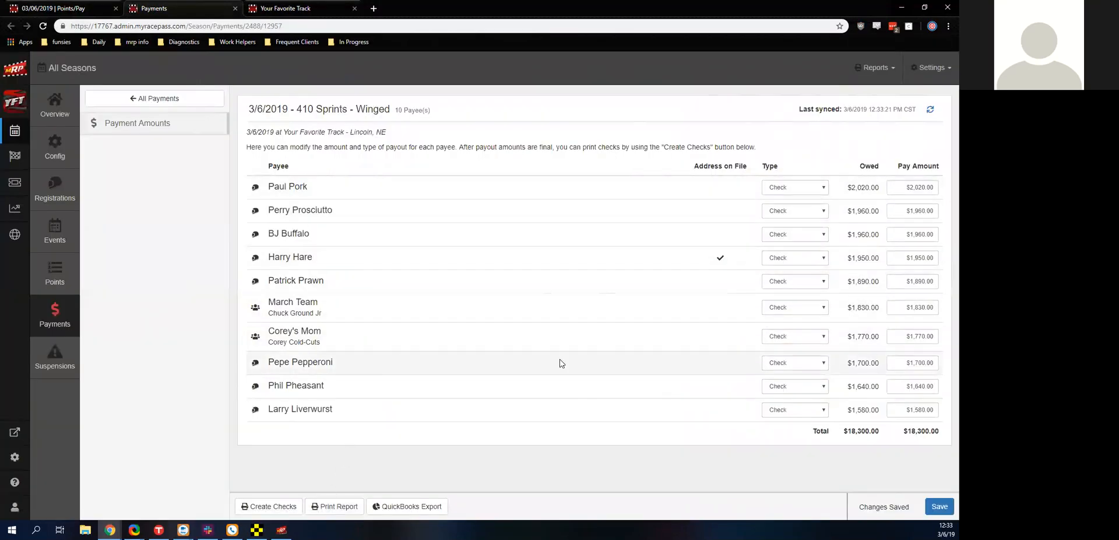
Create checks for all payees with starting check number 59, acknowledging the validity of the payments.
left_click(290, 504)
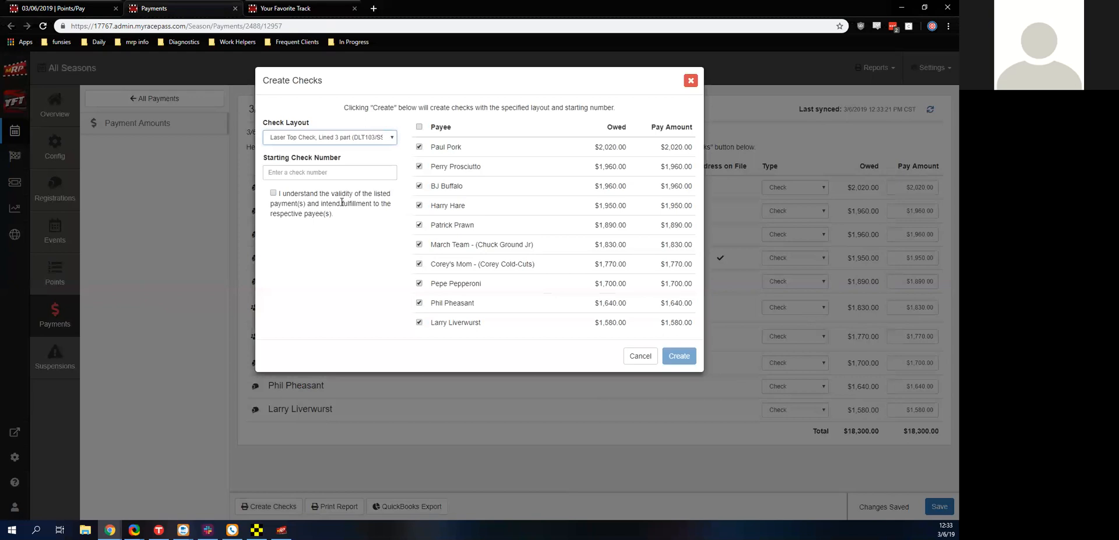
left_click(348, 174)
type("59")
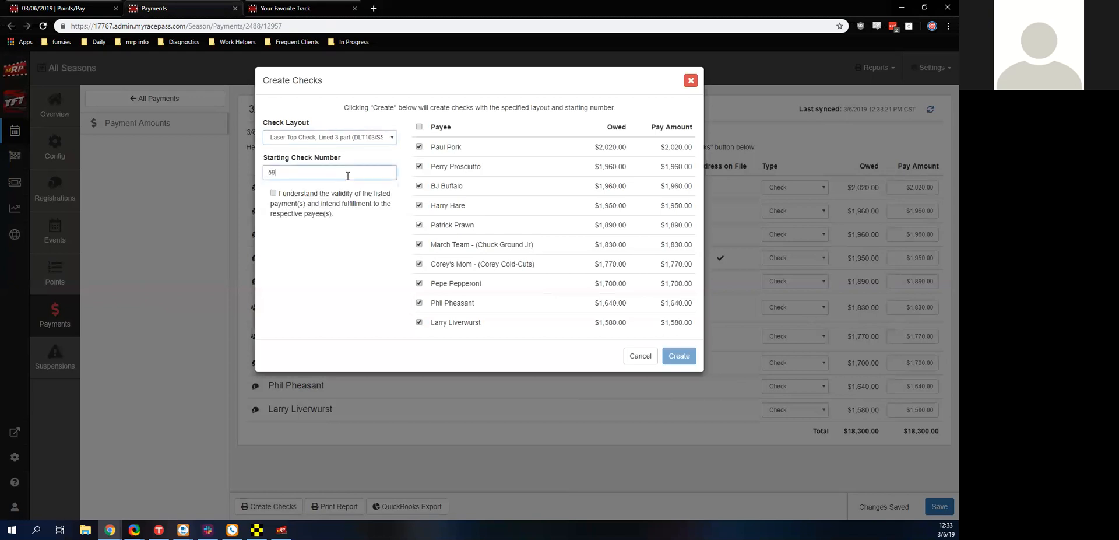
left_click(274, 193)
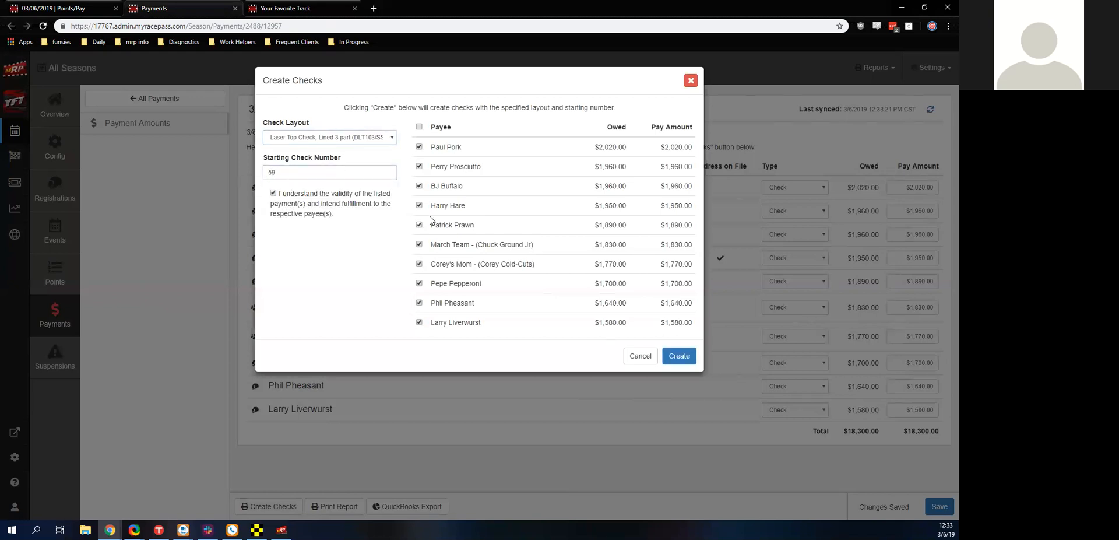
left_click(676, 354)
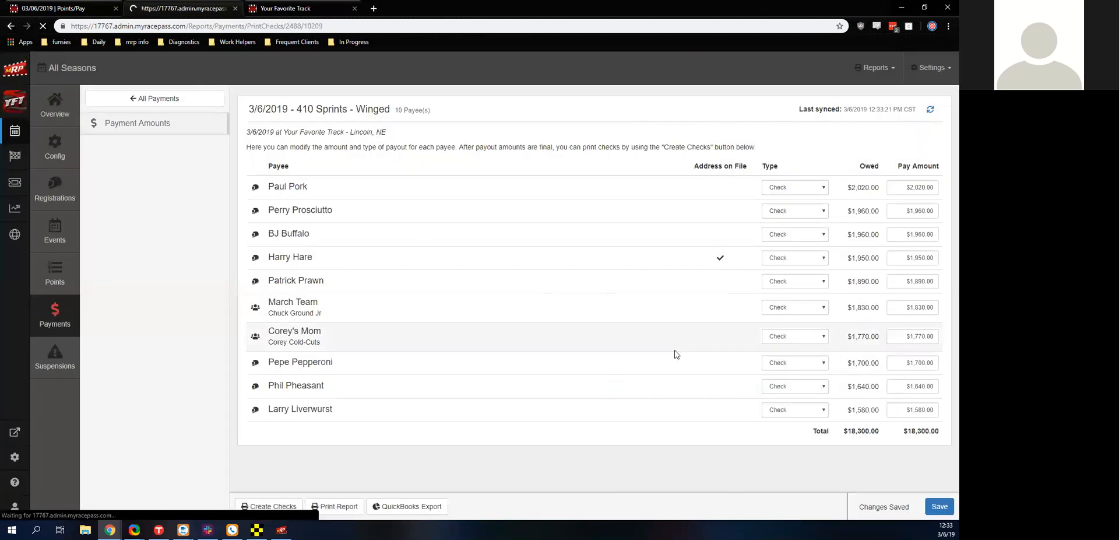
Look through the generated checks for each payee's name, amount, address and finishing position.
scroll(664, 366, "down", 15)
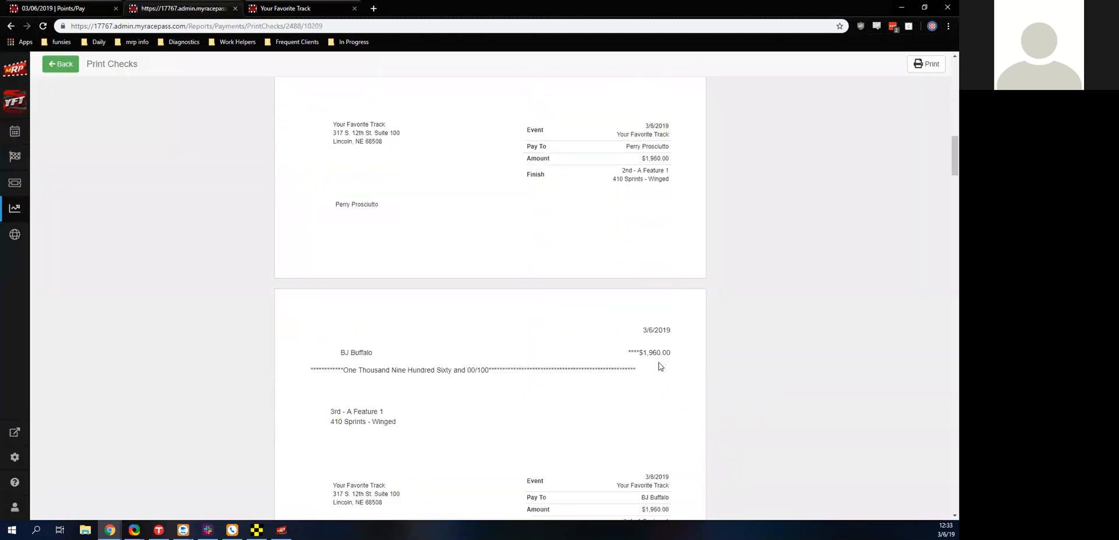
scroll(661, 366, "down", 5)
scroll(390, 253, "down", 8)
scroll(386, 252, "down", 4)
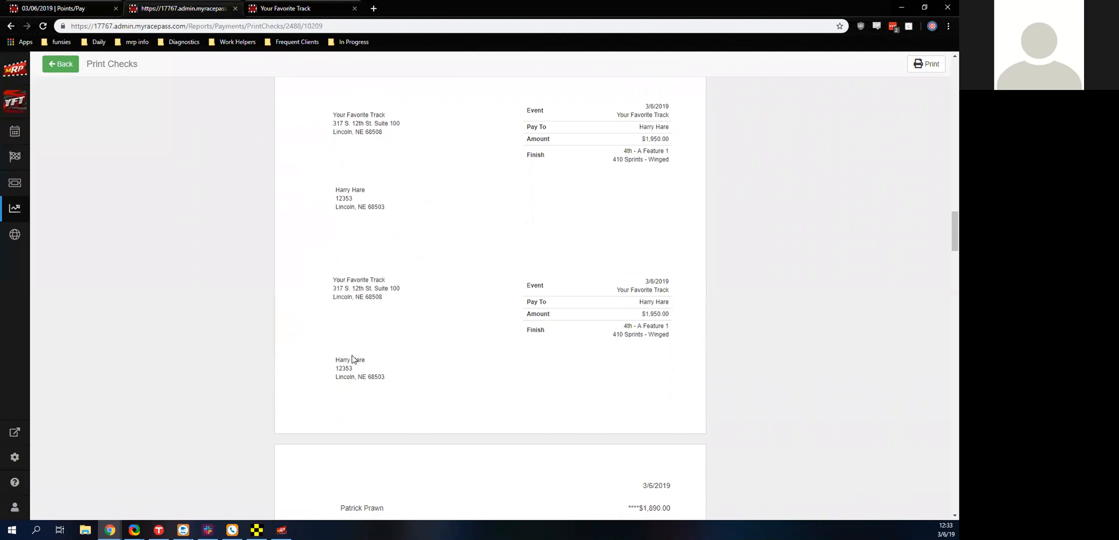
scroll(352, 358, "down", 8)
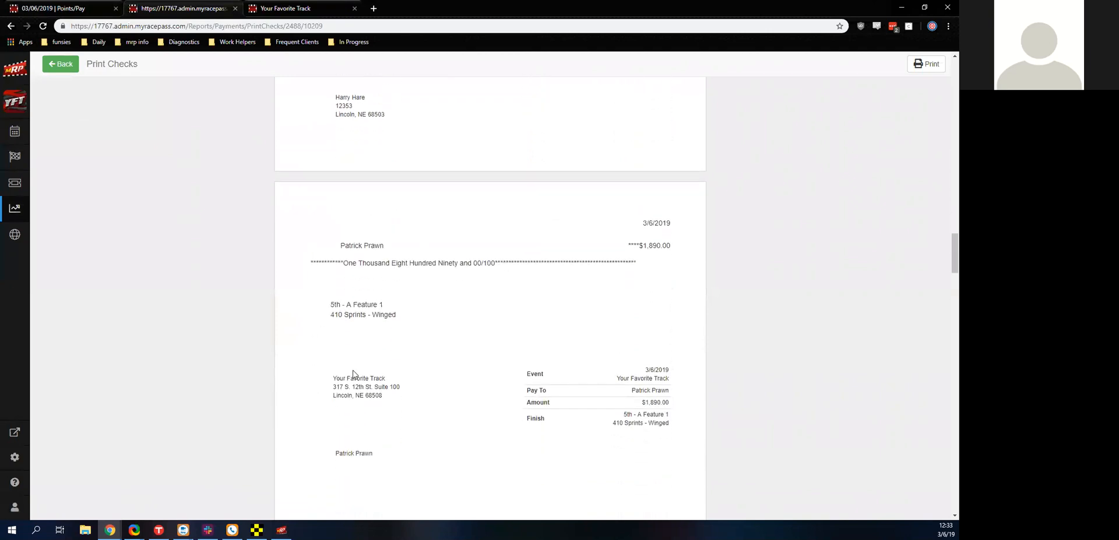
scroll(353, 374, "down", 7)
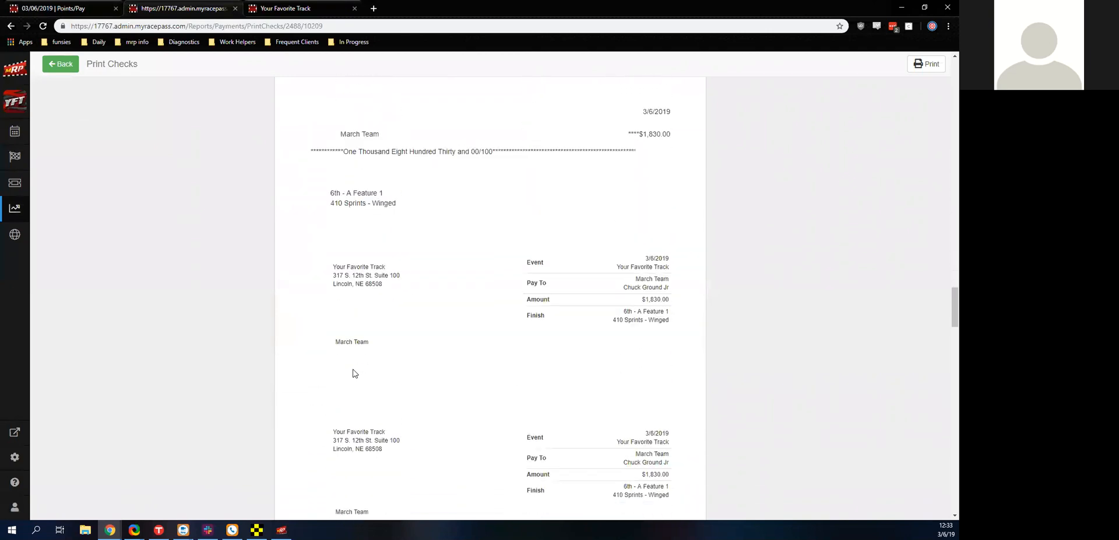
scroll(366, 364, "down", 5)
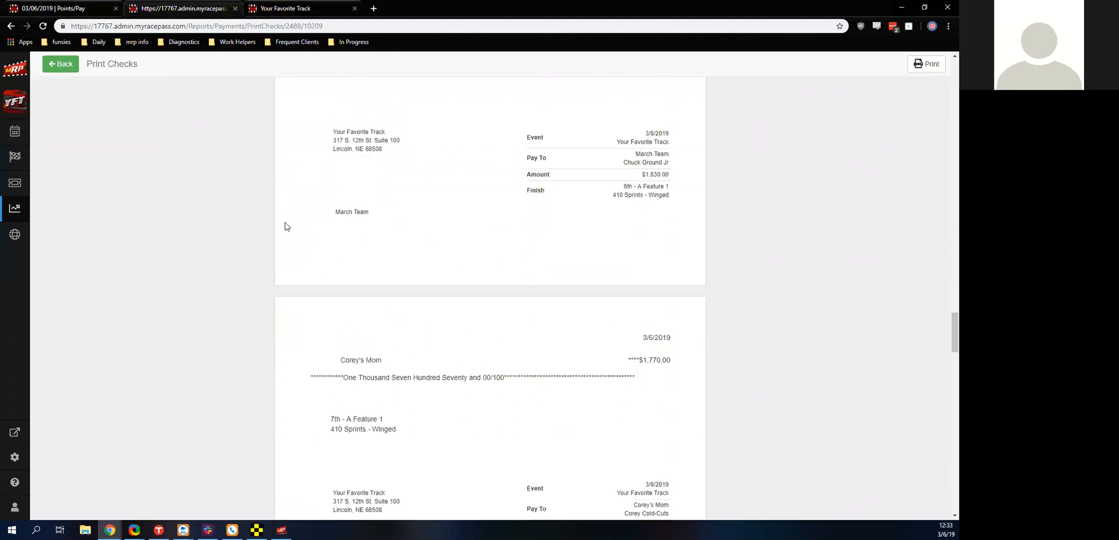
Look through the remaining payout checks, close the check printout and return to the event's points/pay group.
scroll(439, 233, "down", 6)
scroll(371, 251, "down", 4)
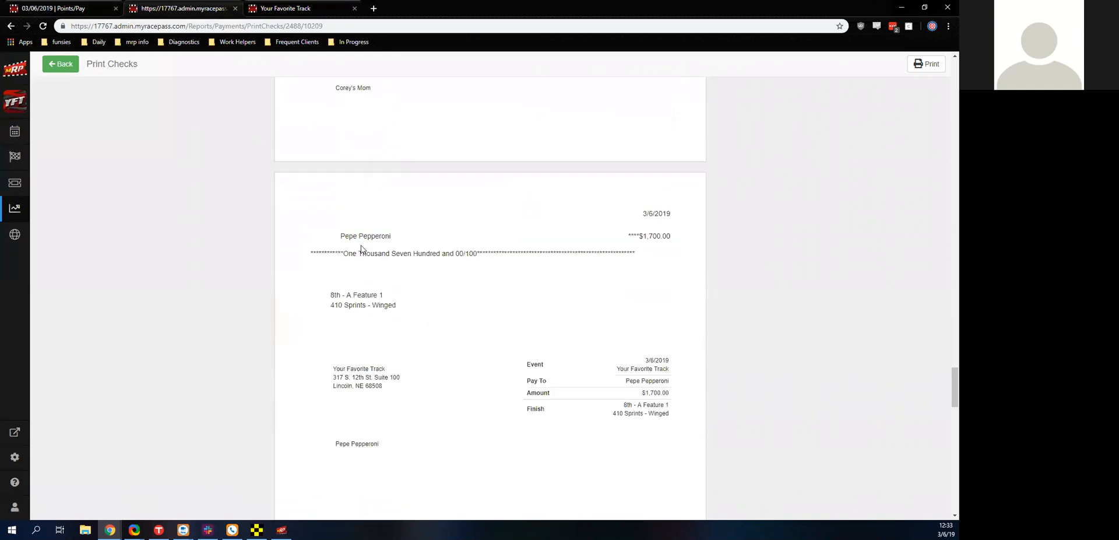
left_click(109, 4)
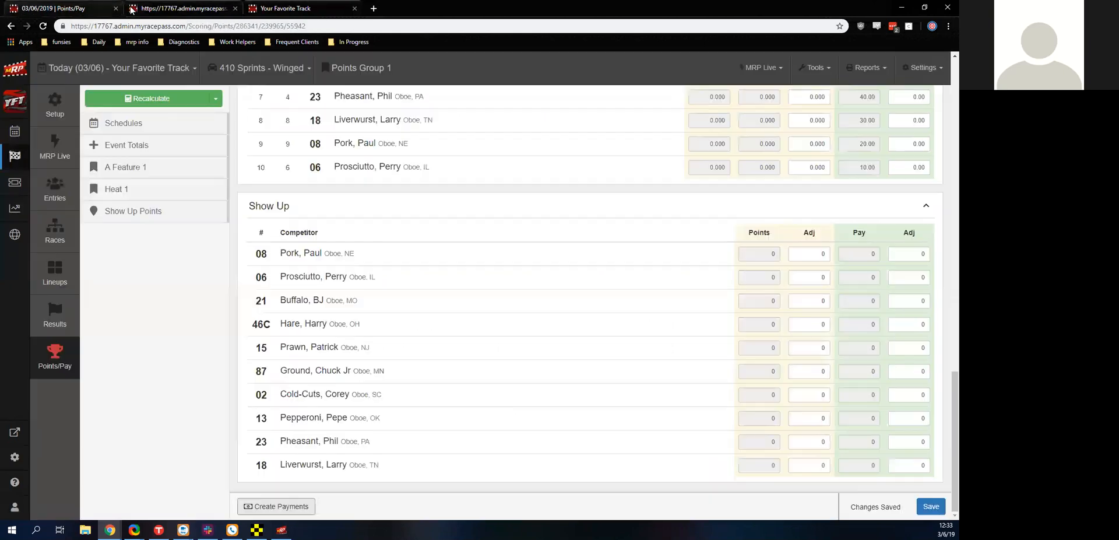
left_click(235, 8)
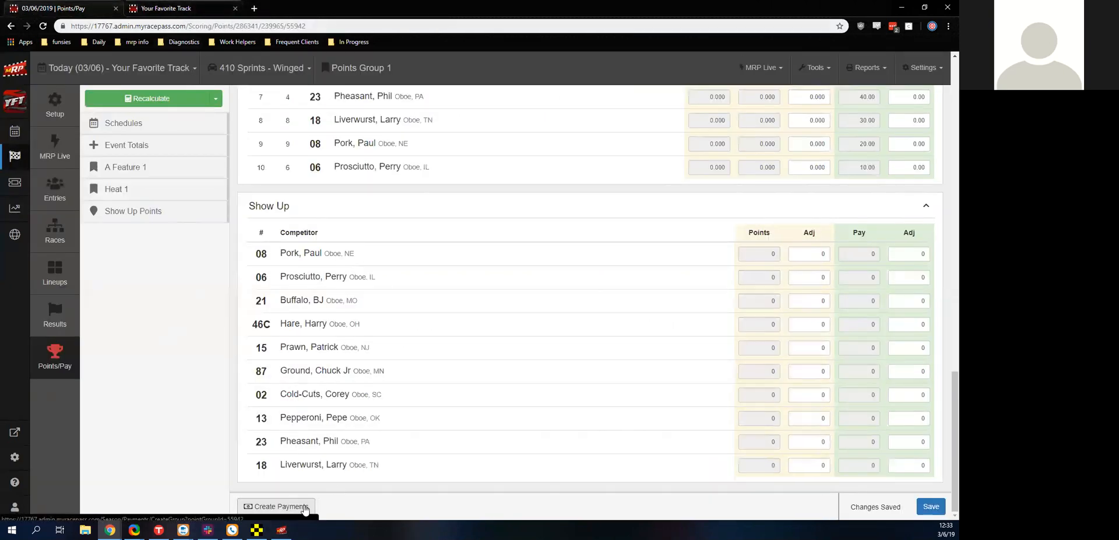
View the event's Points By Race report for the A Feature and Heat 1, and close the report.
left_click(863, 69)
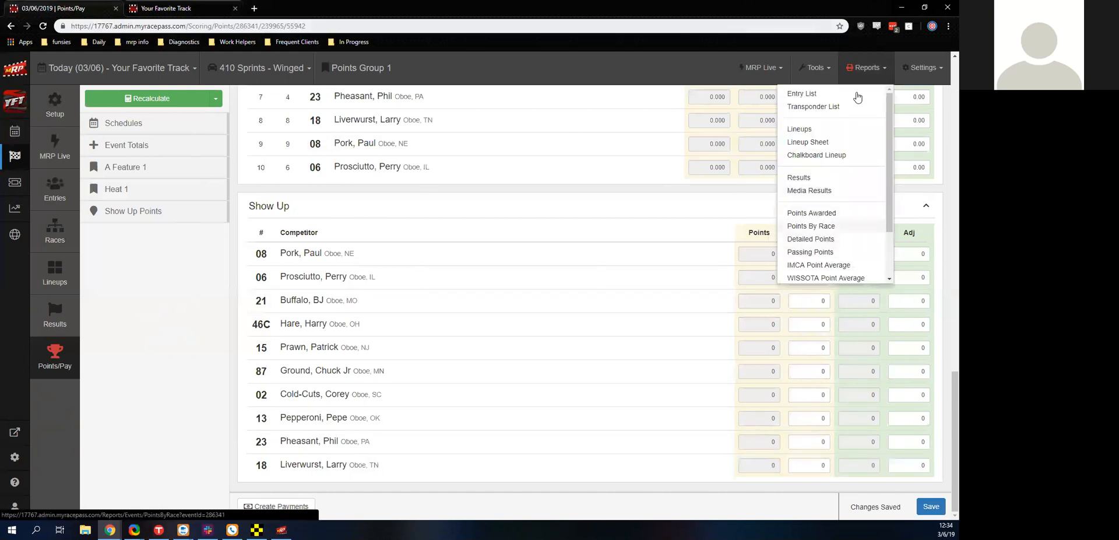
left_click(816, 226)
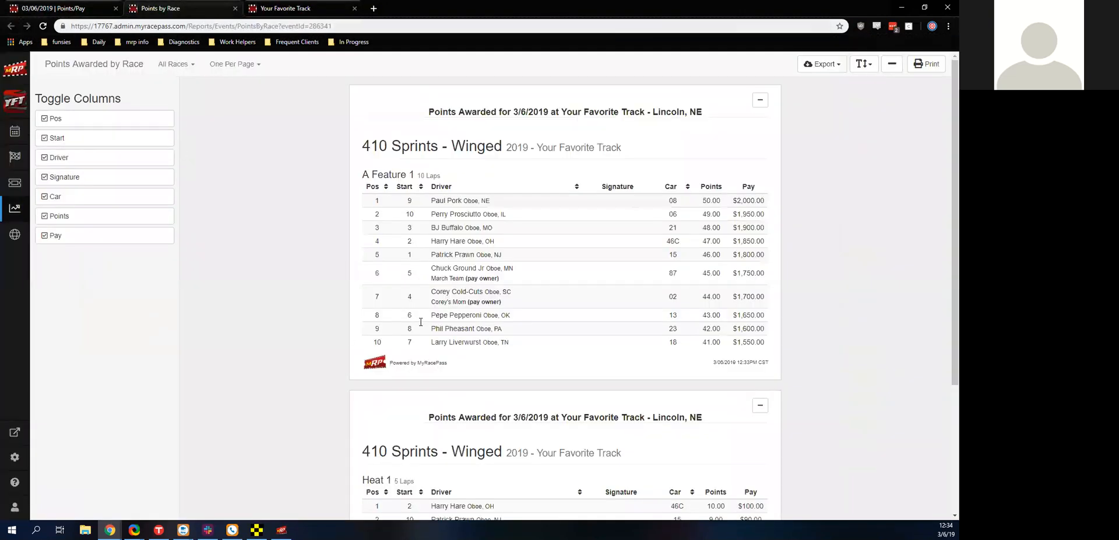
scroll(711, 373, "down", 3)
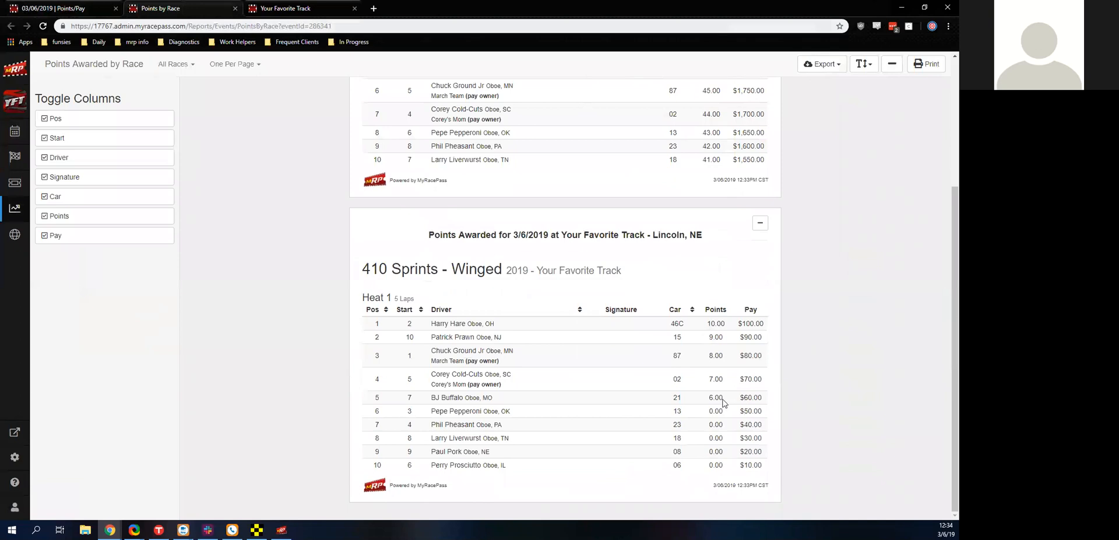
scroll(726, 404, "up", 3)
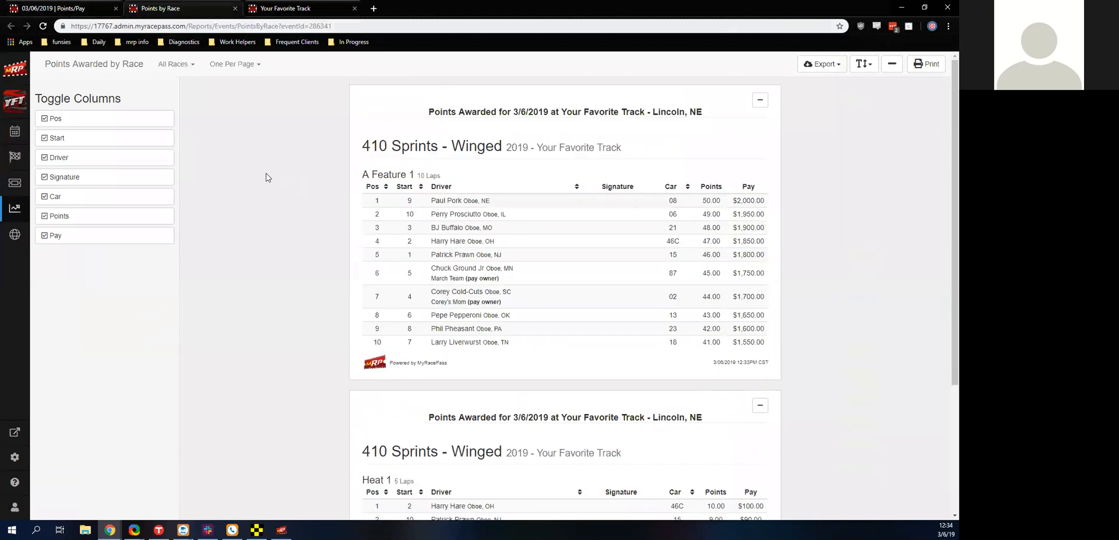
left_click(58, 8)
left_click(236, 9)
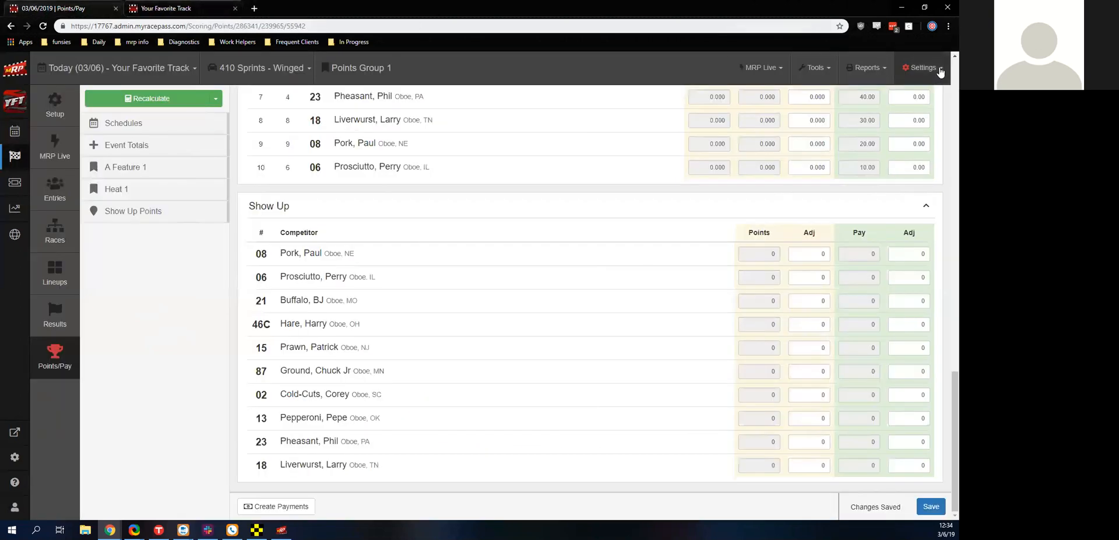
View the event's Detailed Points report with its points, payout and pay-to-owner breakdown, and close the report.
left_click(867, 68)
left_click(810, 239)
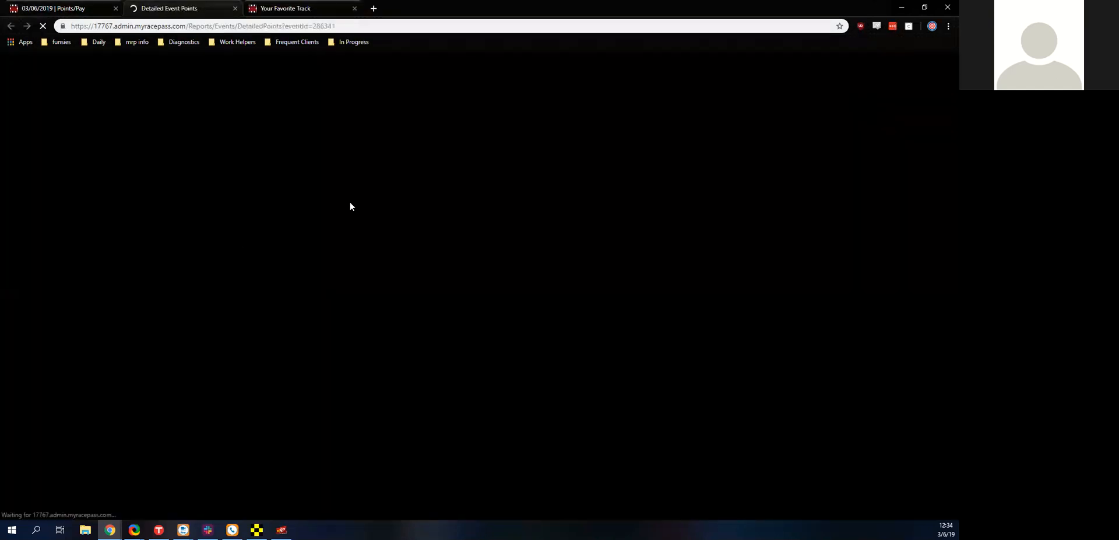
scroll(416, 304, "down", 1)
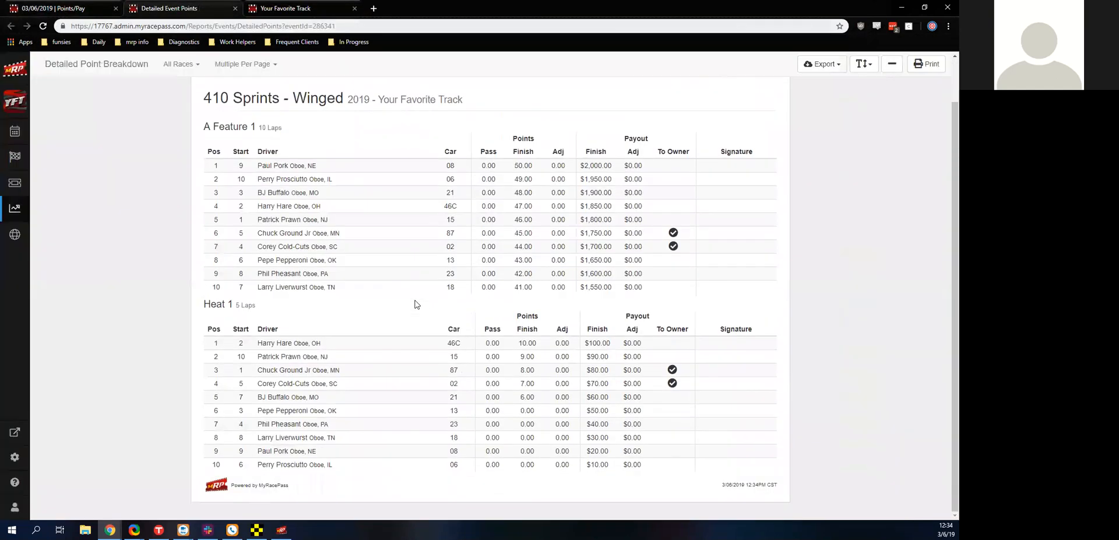
left_click(90, 8)
left_click(236, 9)
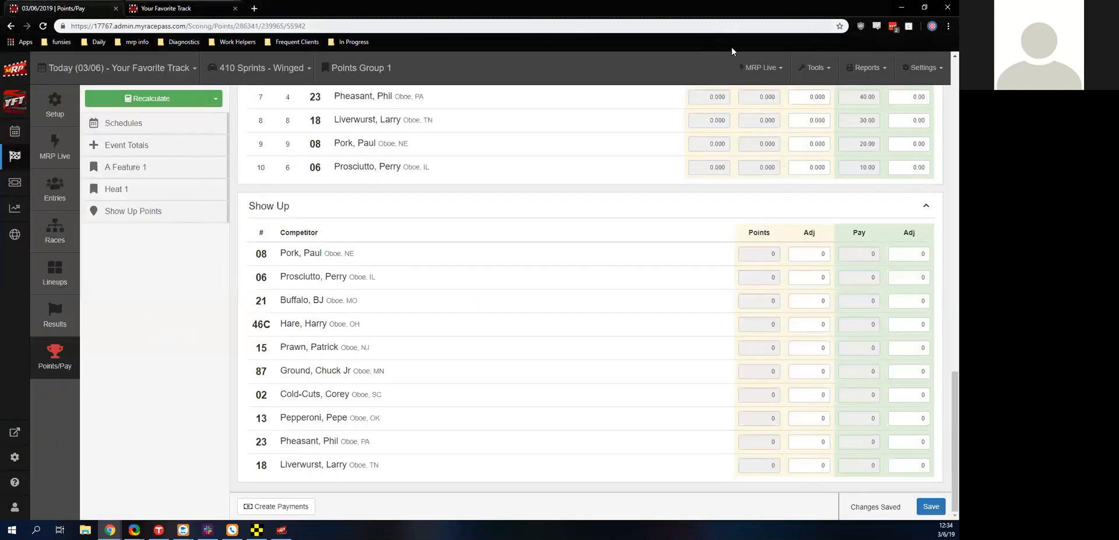
Open the track's list of point/pay schemes and show the details of the 2018 Points scheme.
left_click(861, 81)
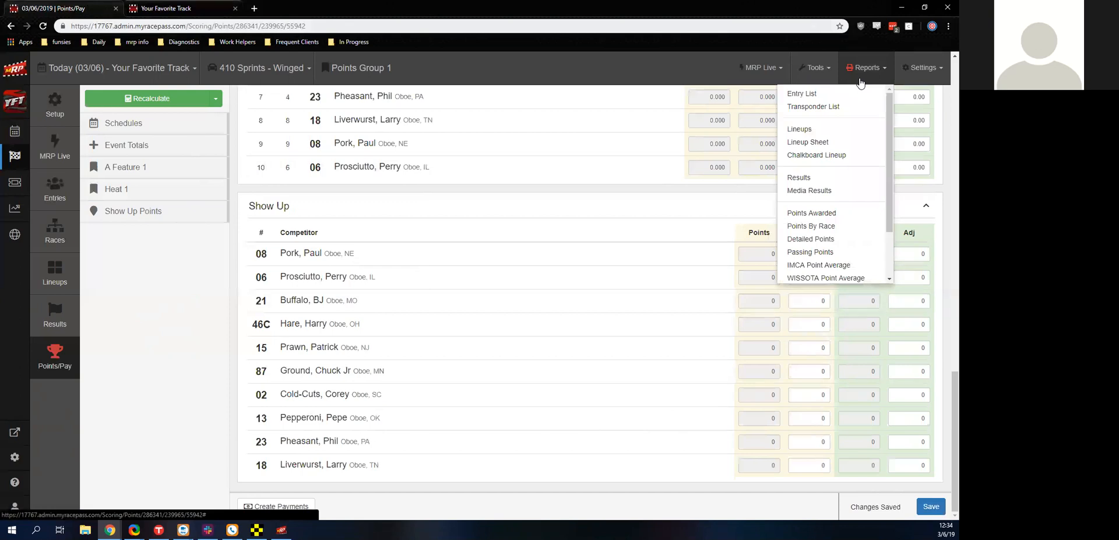
left_click(828, 112)
scroll(828, 115, "up", 20)
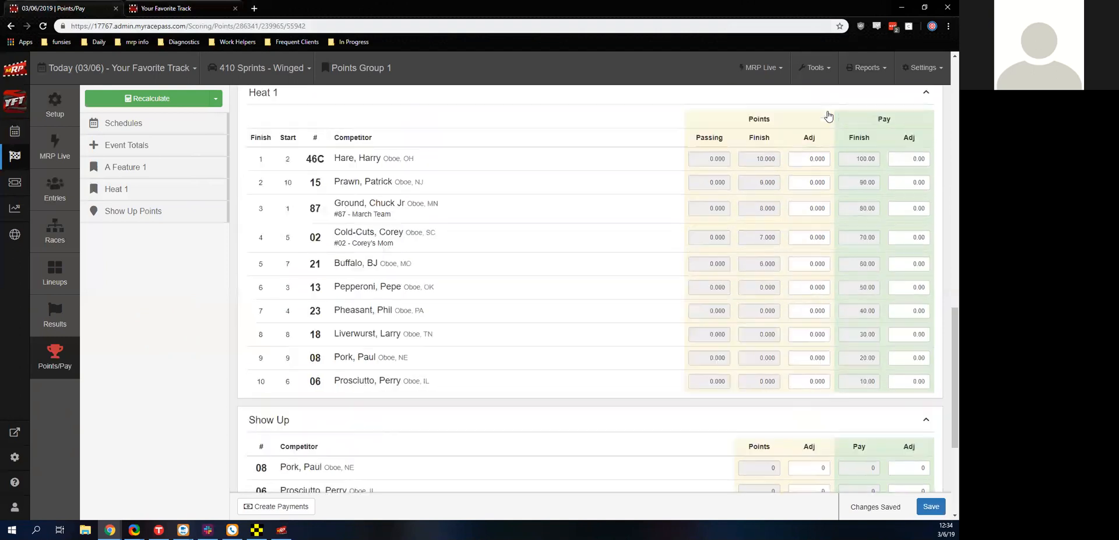
left_click(932, 67)
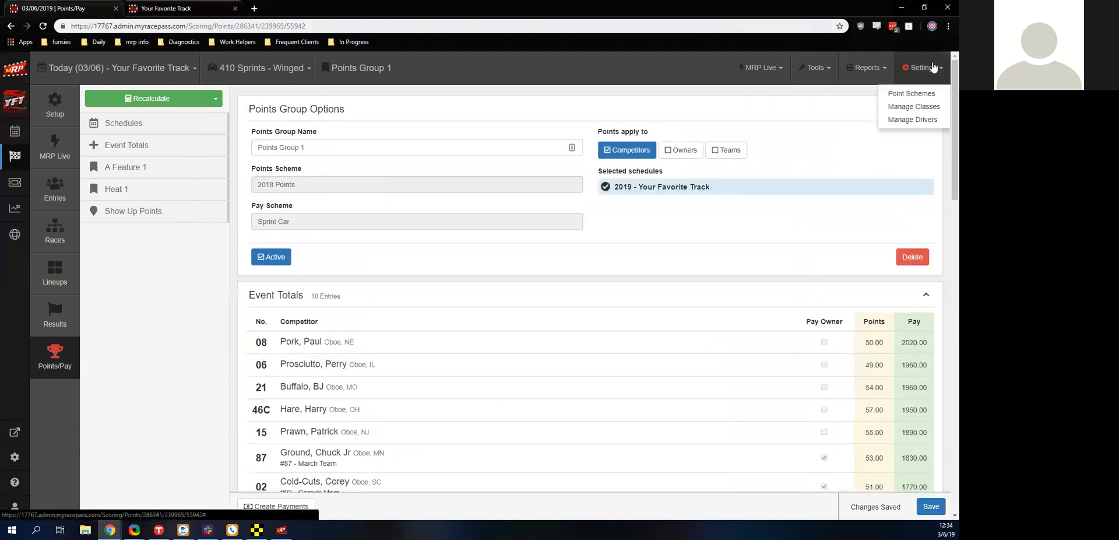
left_click(911, 93)
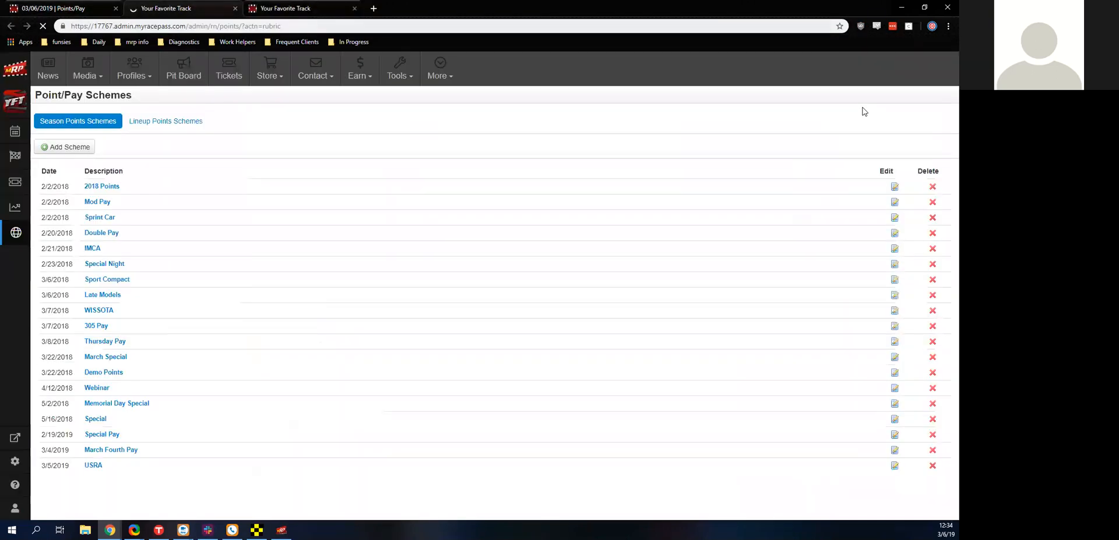
left_click(40, 9)
left_click(921, 73)
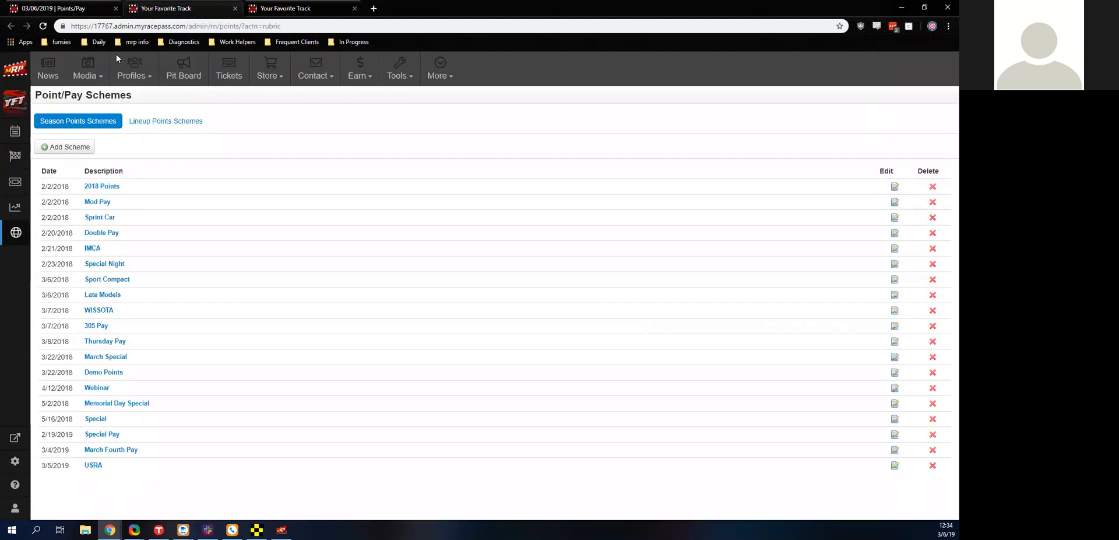
left_click(96, 187)
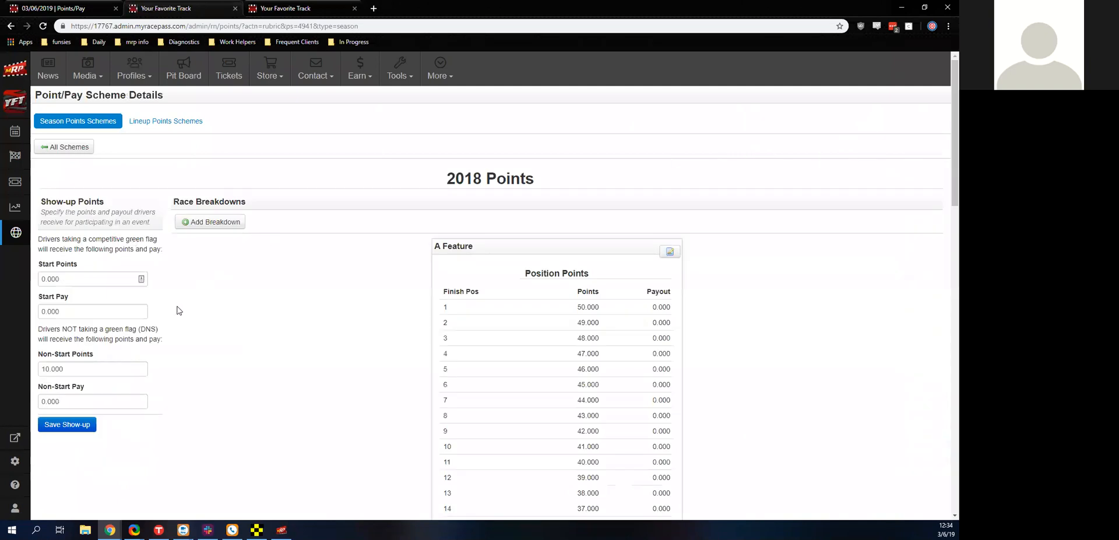
Examine the 2018 Points scheme's show-up points, non-start points and the A Feature and B Feature breakdowns with their show-up and transfer rules.
scroll(546, 448, "down", 1)
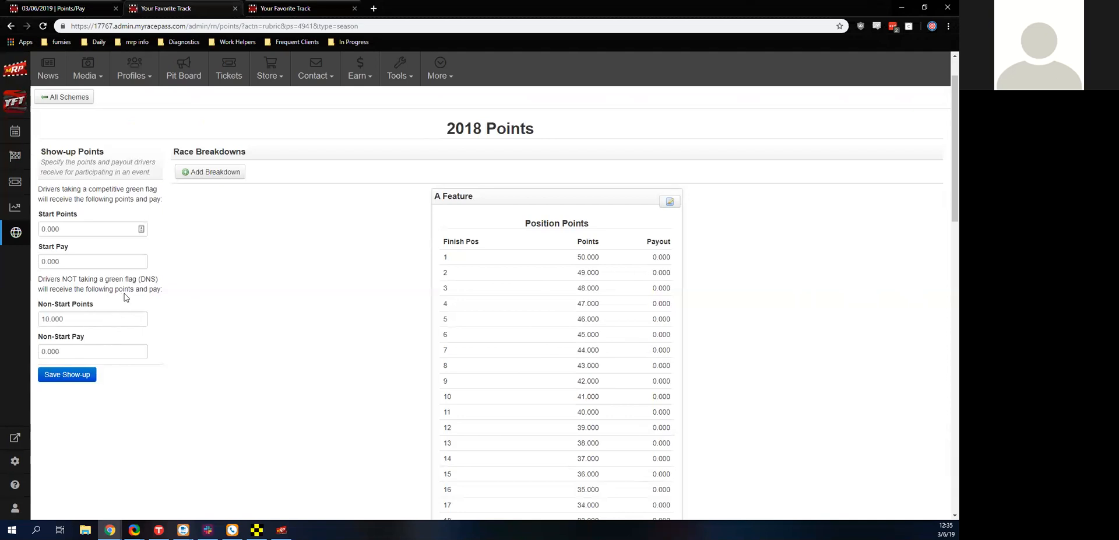
scroll(580, 477, "down", 3)
scroll(579, 476, "down", 2)
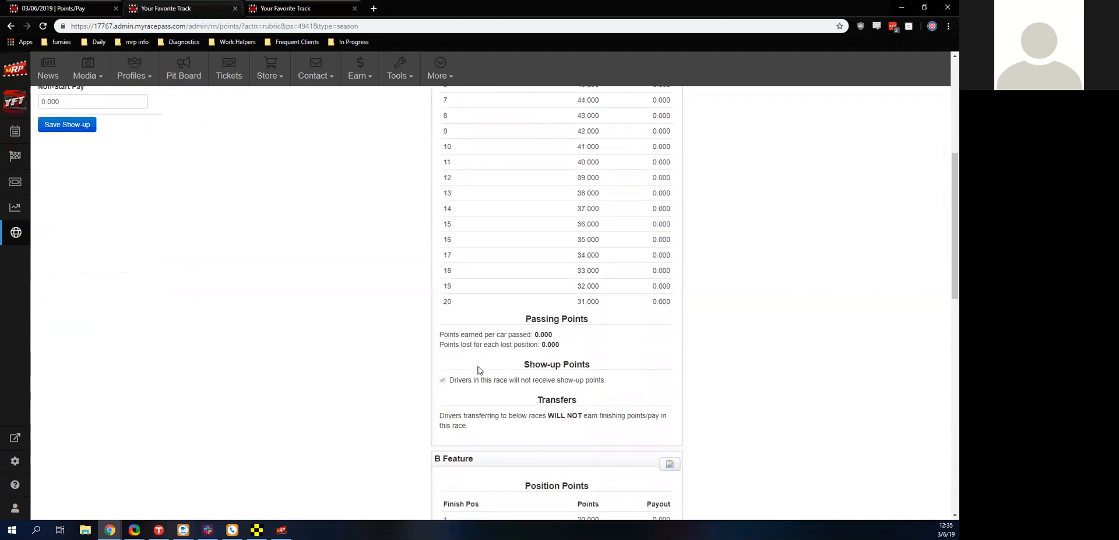
scroll(446, 388, "up", 6)
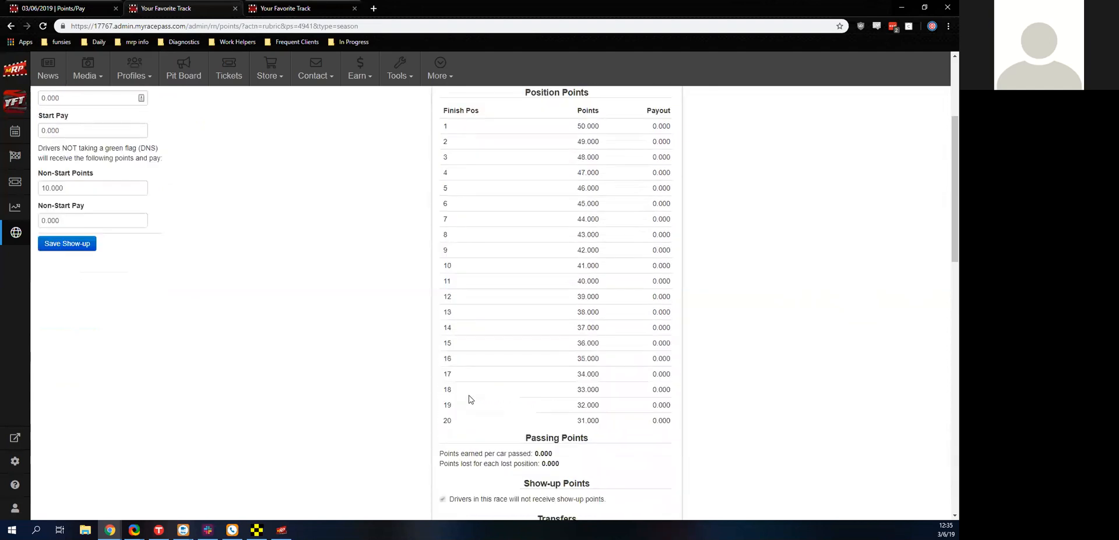
scroll(442, 353, "down", 7)
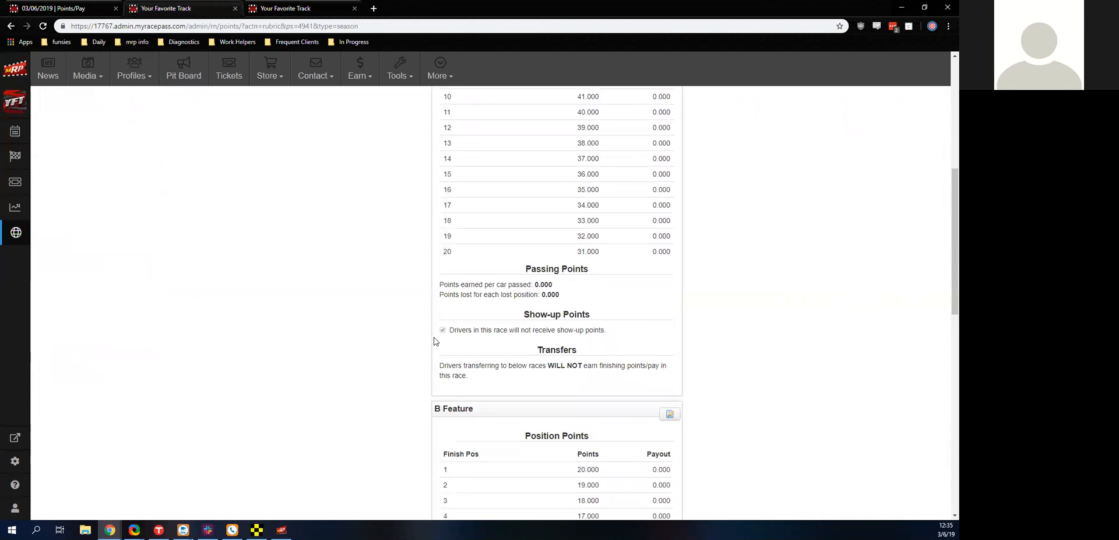
scroll(382, 251, "down", 4)
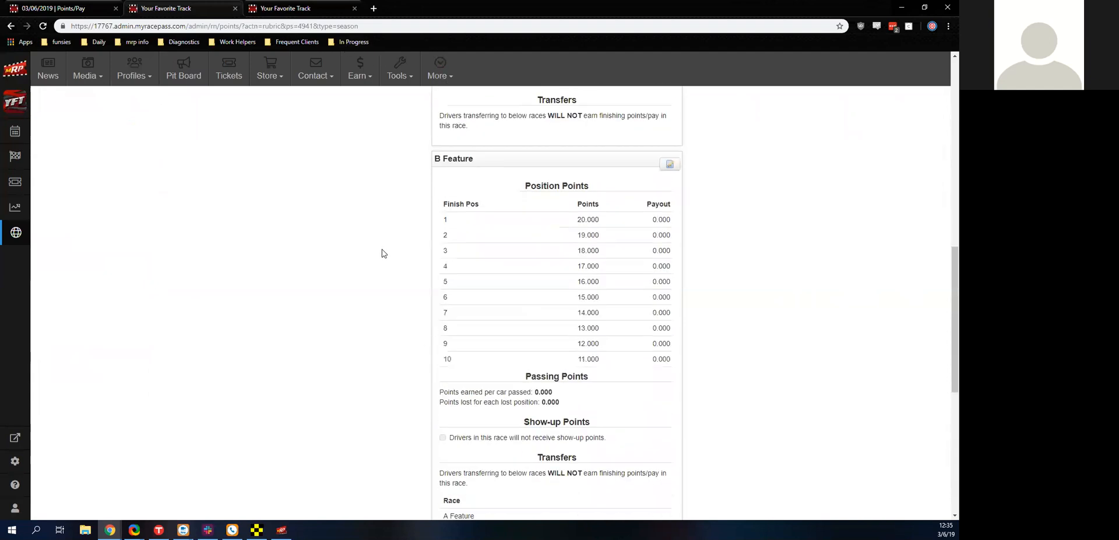
scroll(382, 258, "up", 10)
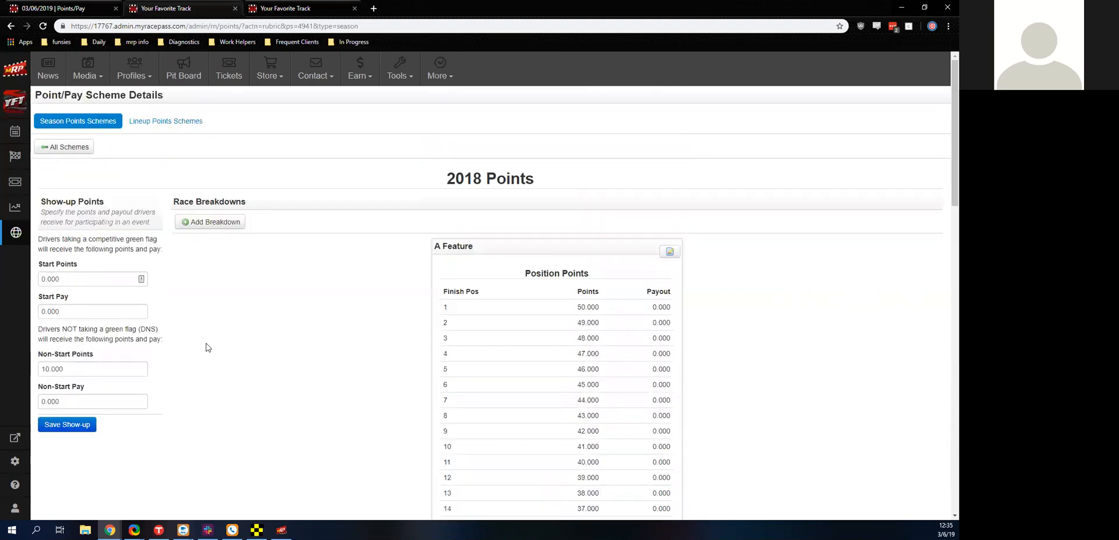
Return to the event and show the 410 Sprints - Winged entry list, closing the online form that was opened.
left_click(56, 6)
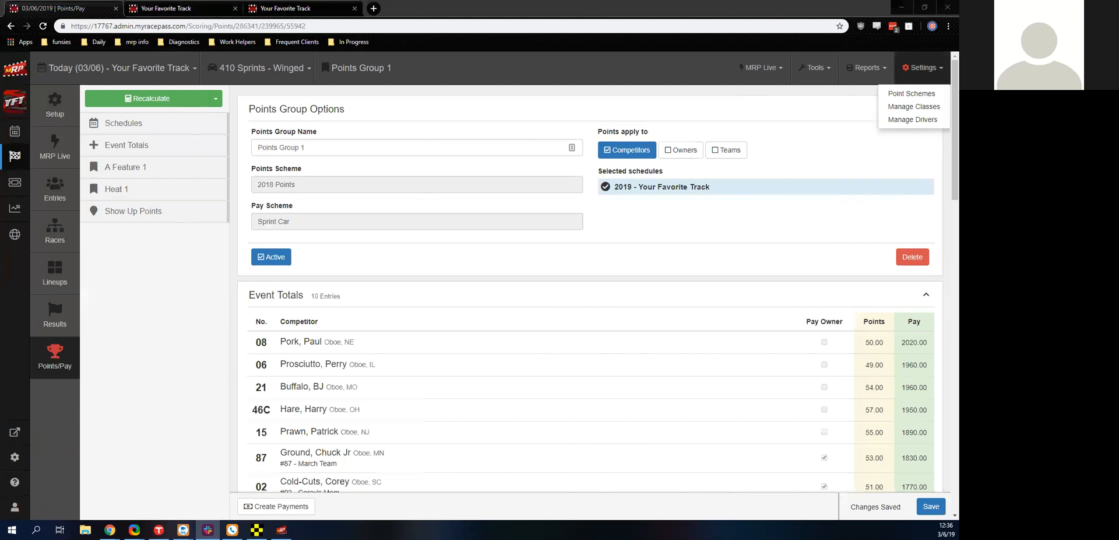
left_click(75, 196)
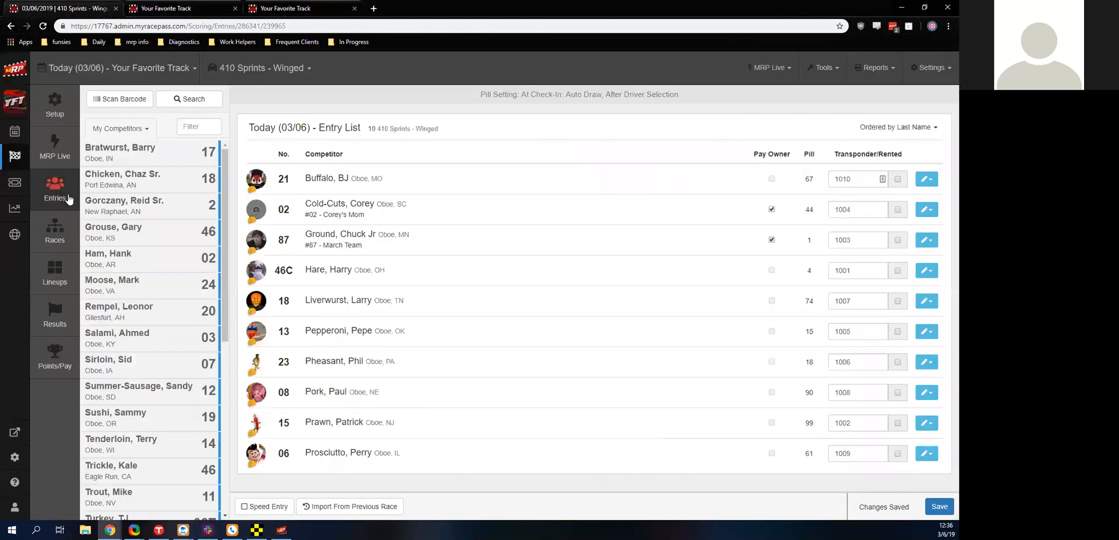
left_click(104, 103)
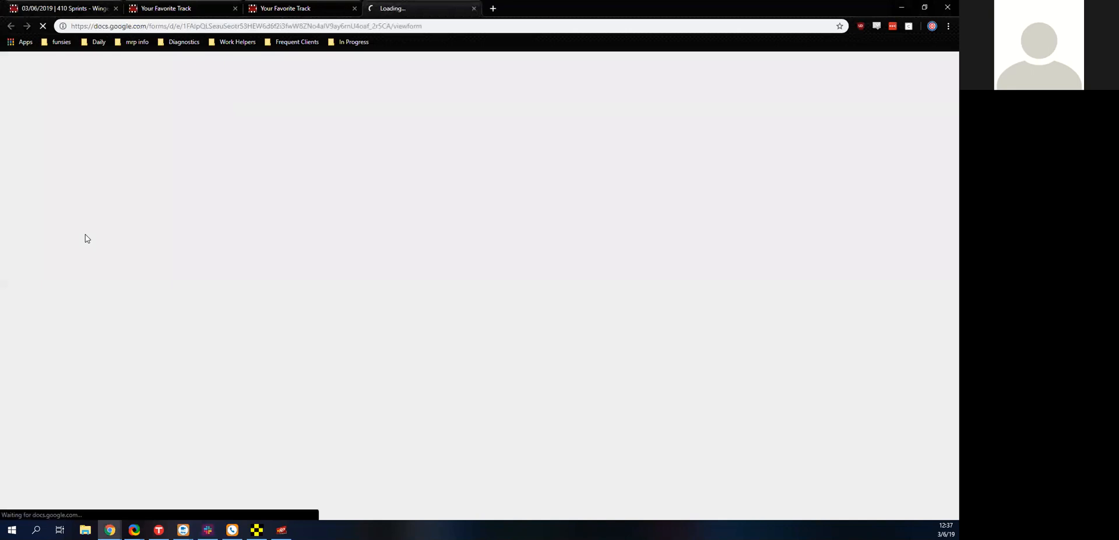
key("ctrl+w")
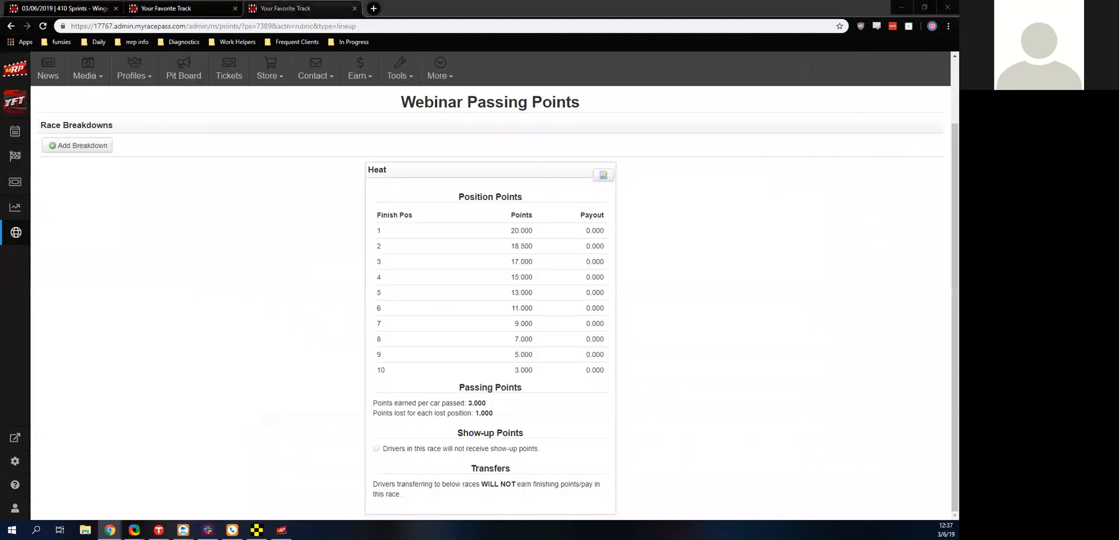
left_click(64, 8)
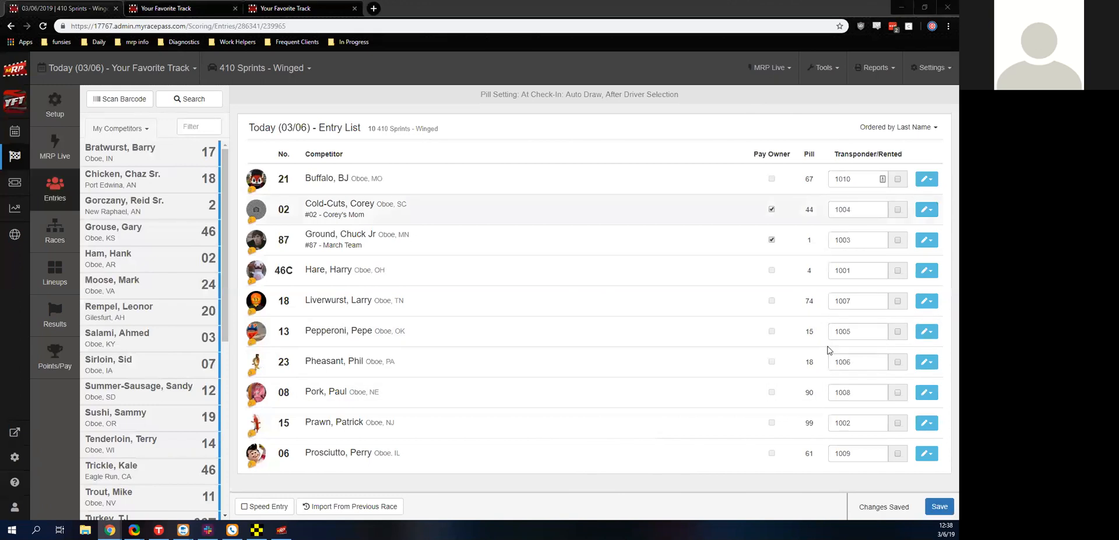
View the event's Transponder List report for 410 Sprints - Winged, close it and return to the entry list.
left_click(861, 68)
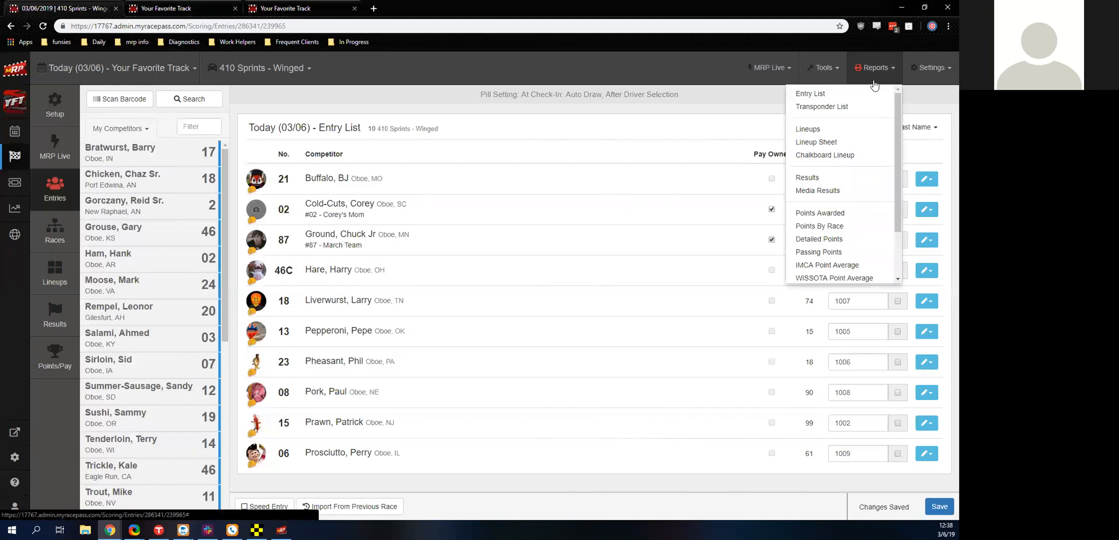
left_click(830, 108)
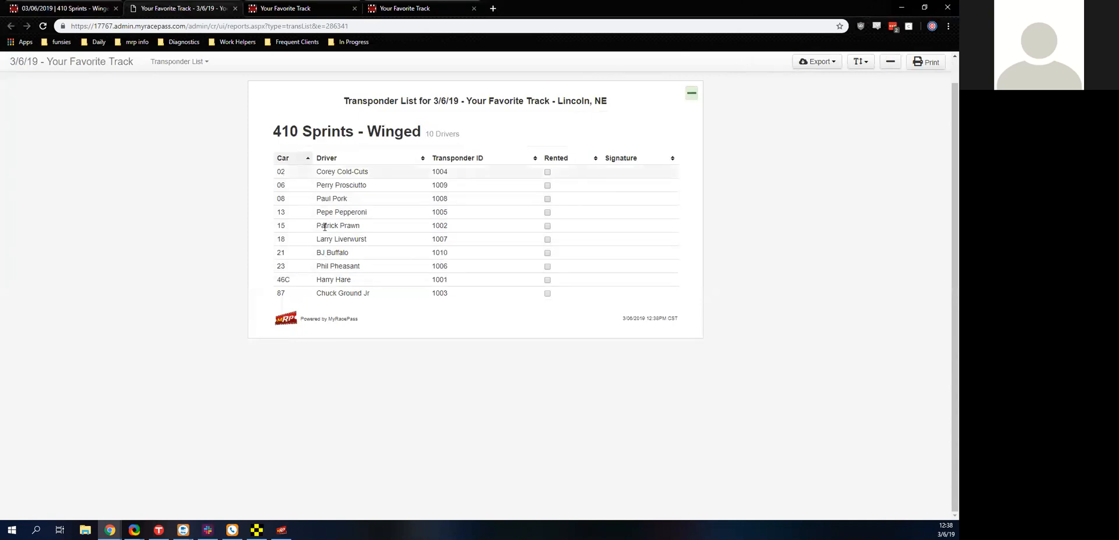
left_click(460, 9)
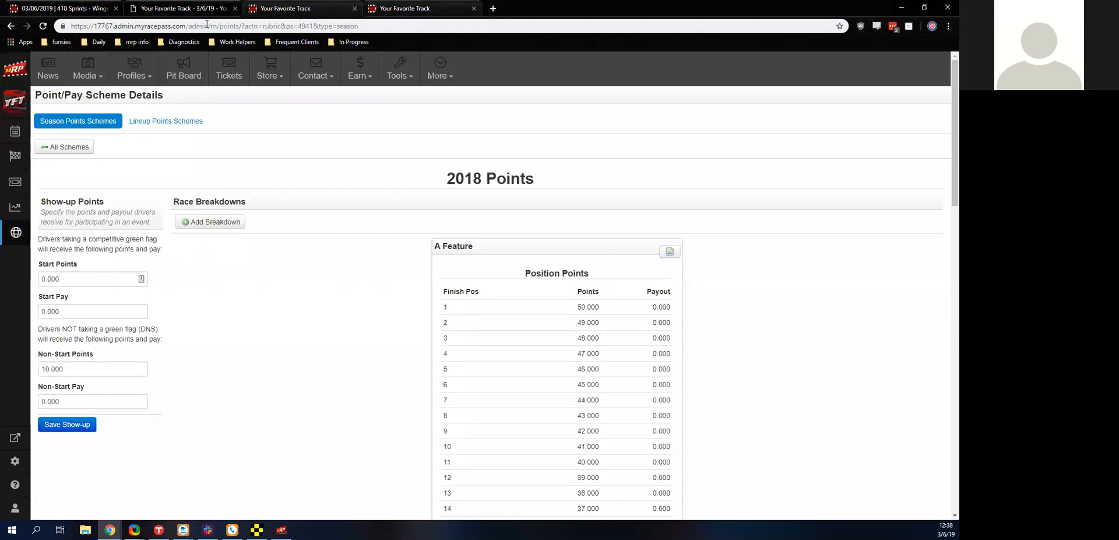
left_click(187, 8)
left_click(88, 9)
left_click(233, 9)
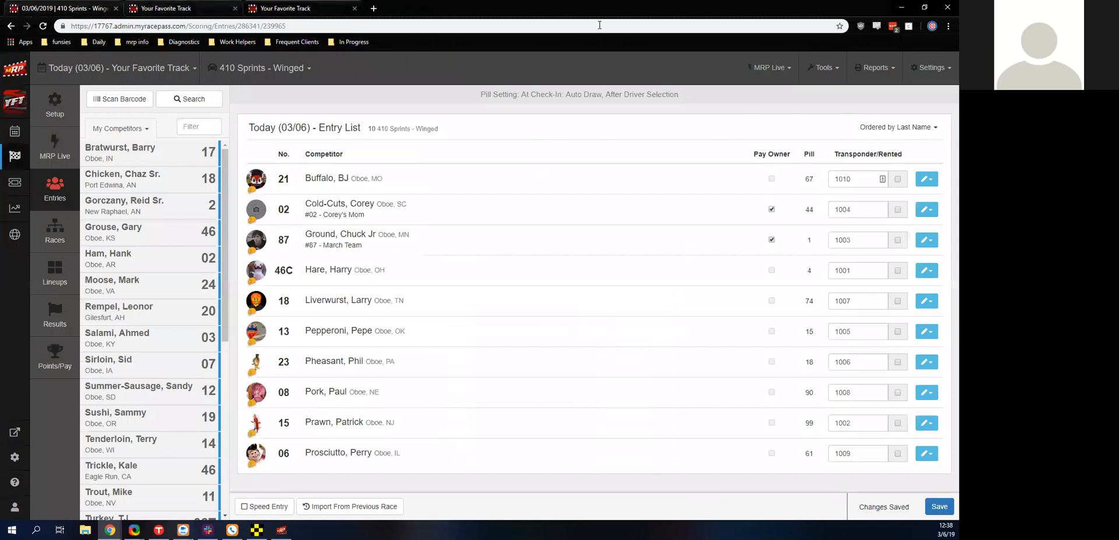
Look over the available event reports and open the Lineup Sheet report for the A Feature and Heat 1.
left_click(874, 67)
scroll(852, 110, "down", 2)
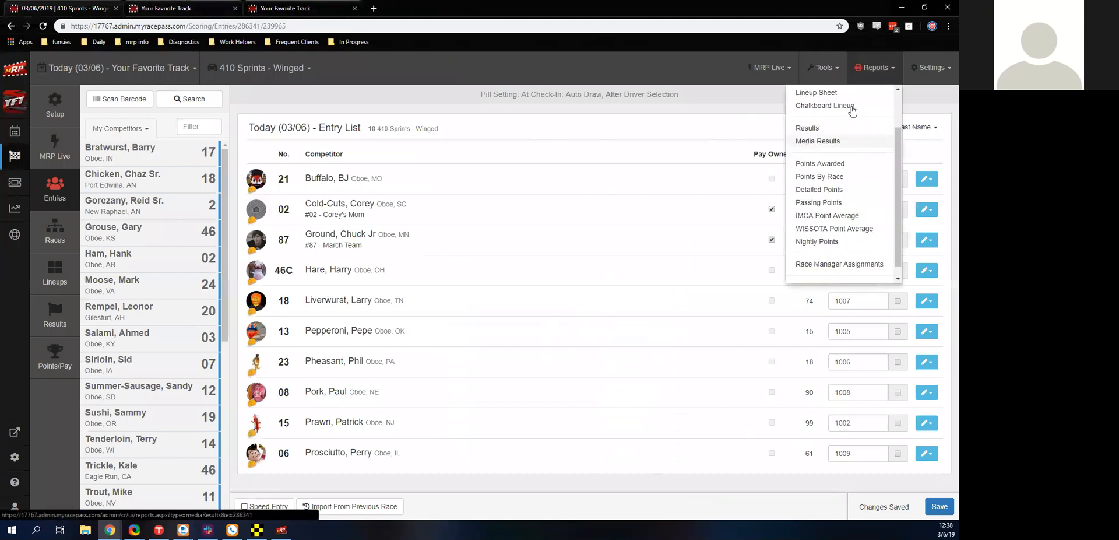
scroll(852, 111, "up", 2)
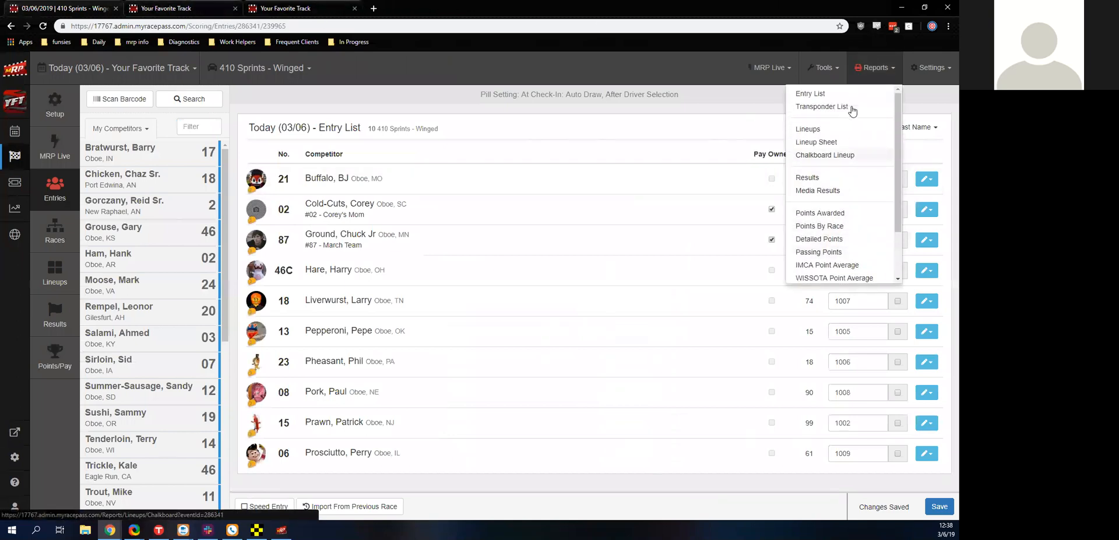
left_click(852, 111)
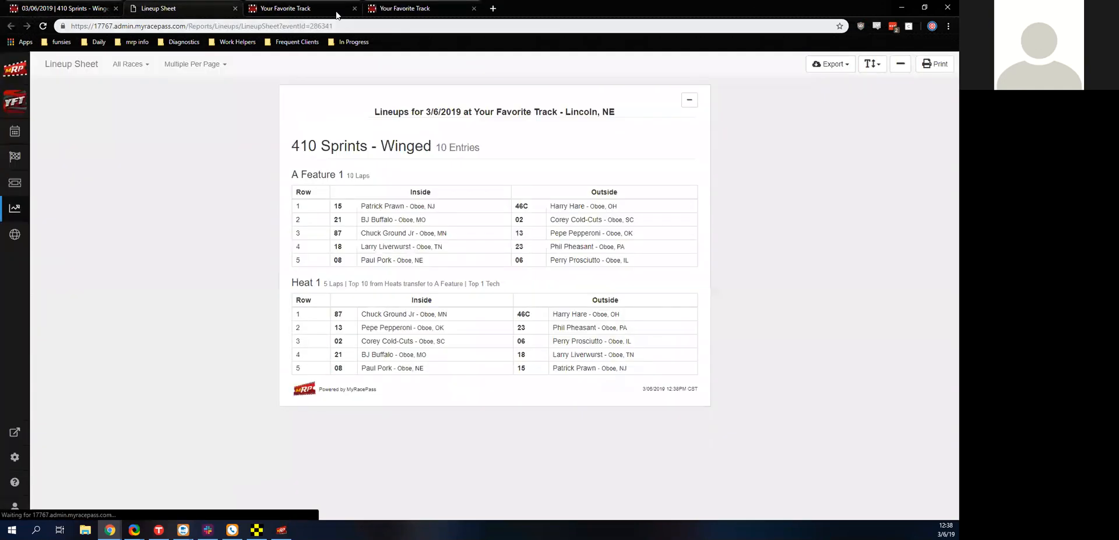
Close the two extra Your Favorite Track pages and set the Lineup Sheet to print one race per page.
left_click(338, 7)
left_click(355, 8)
left_click(355, 8)
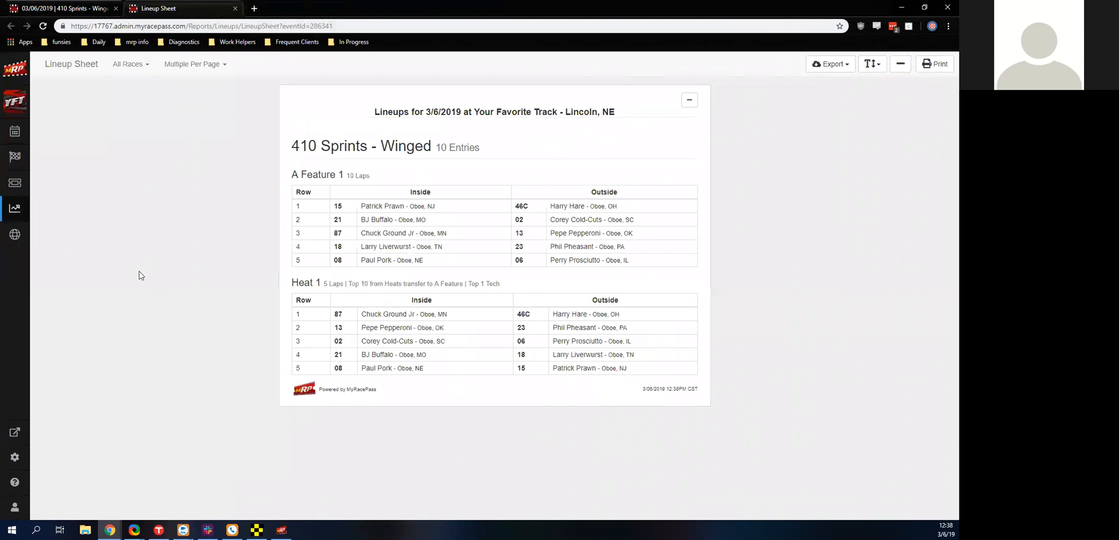
left_click(186, 65)
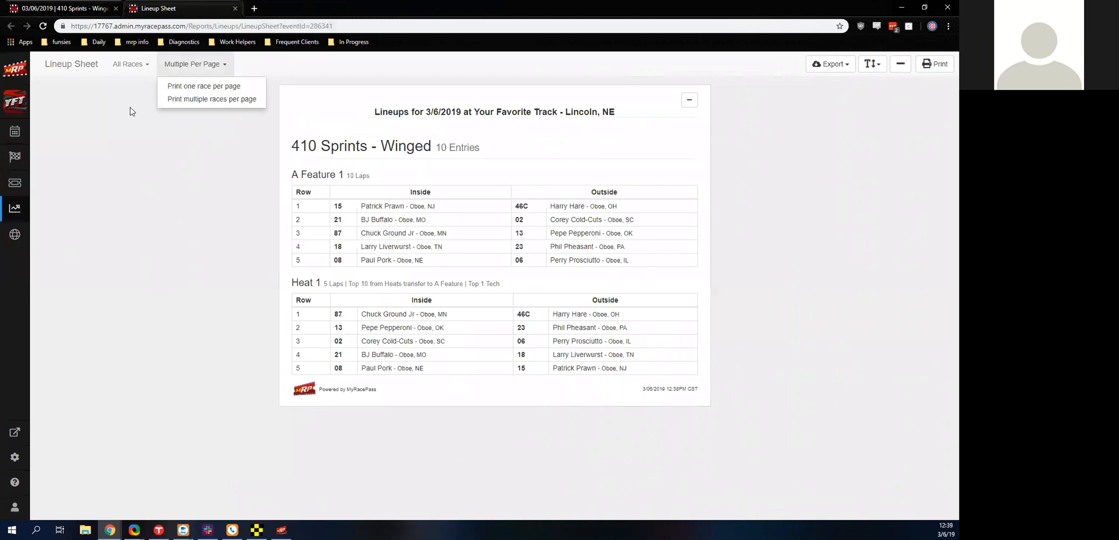
left_click(180, 91)
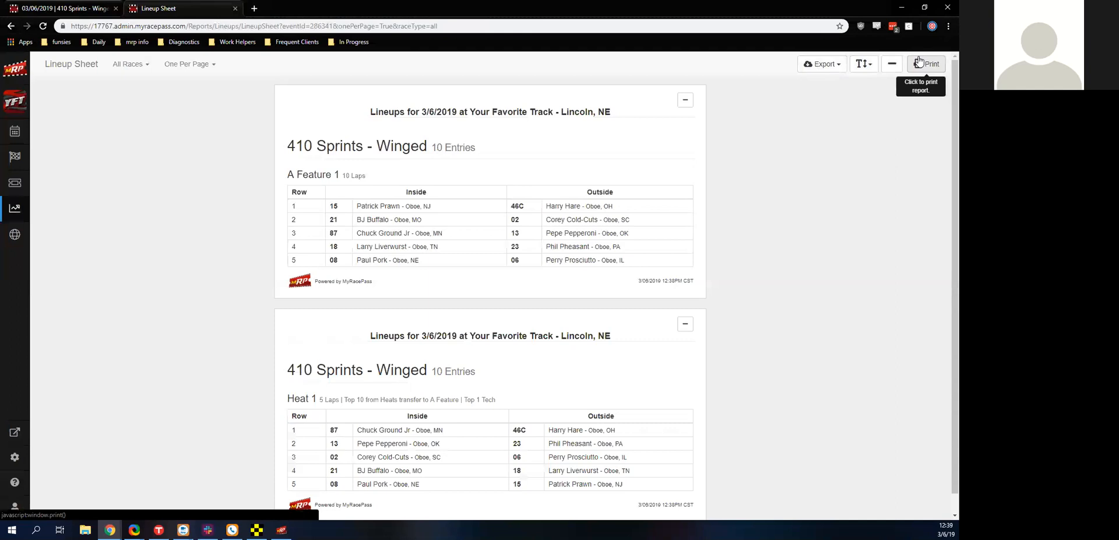
Check the Lineup Sheet's export options, then exclude all pages from printing and re-include only the A Feature 1 page.
left_click(836, 66)
left_click(836, 66)
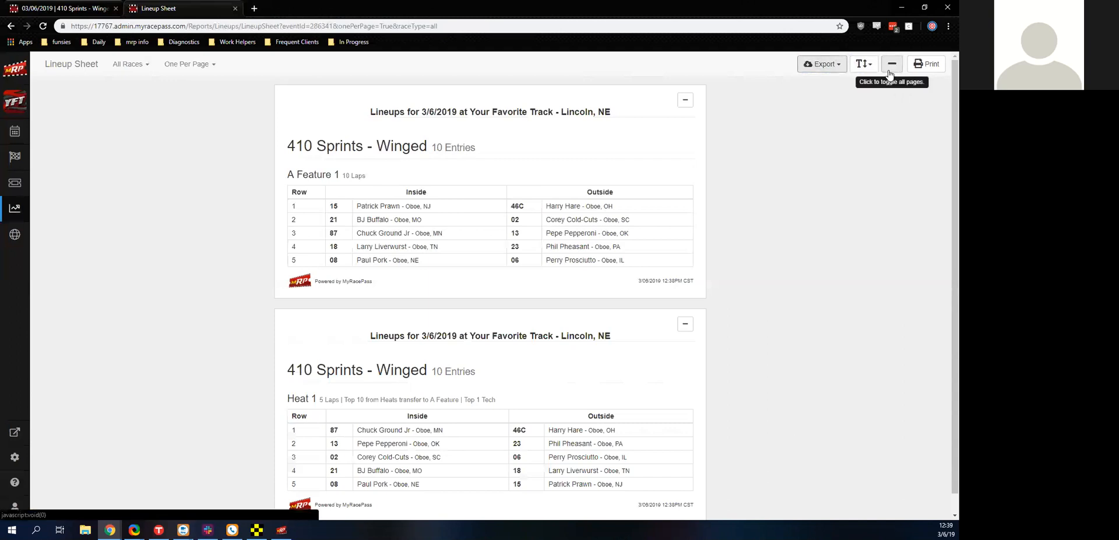
left_click(889, 69)
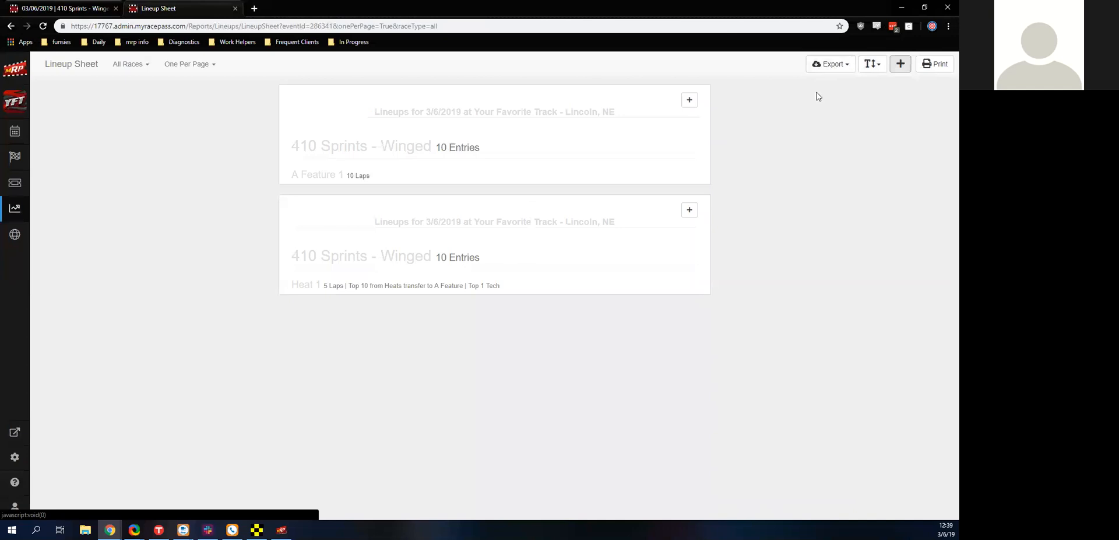
left_click(690, 99)
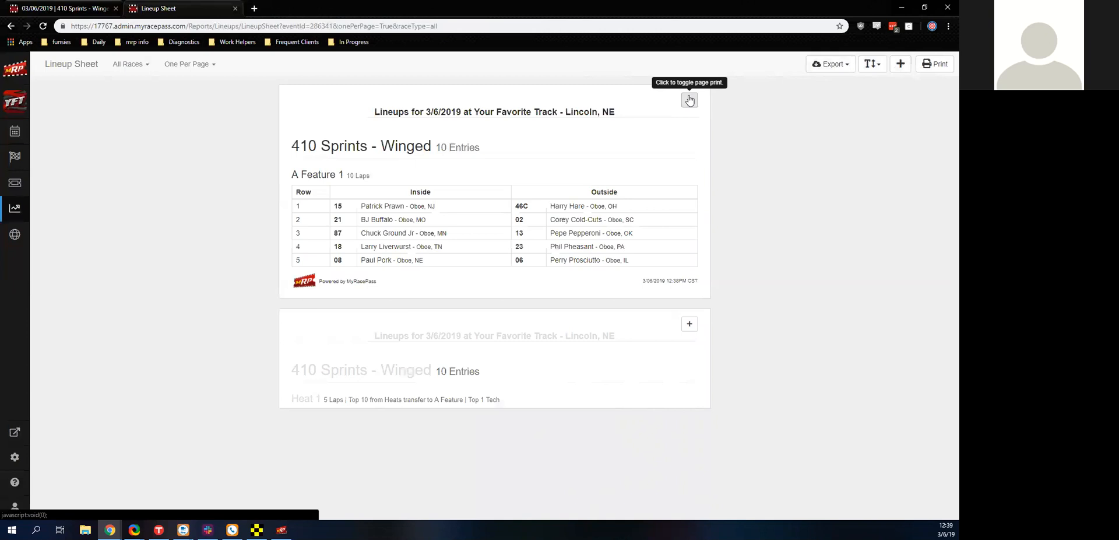
Return to the event's entry list and open its Points Awarded report.
left_click(65, 7)
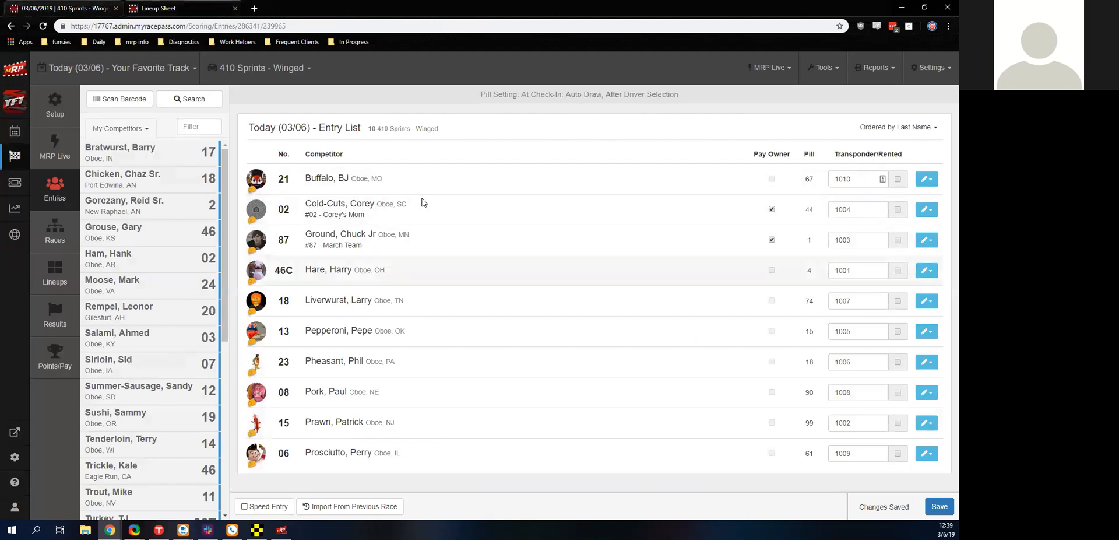
left_click(872, 76)
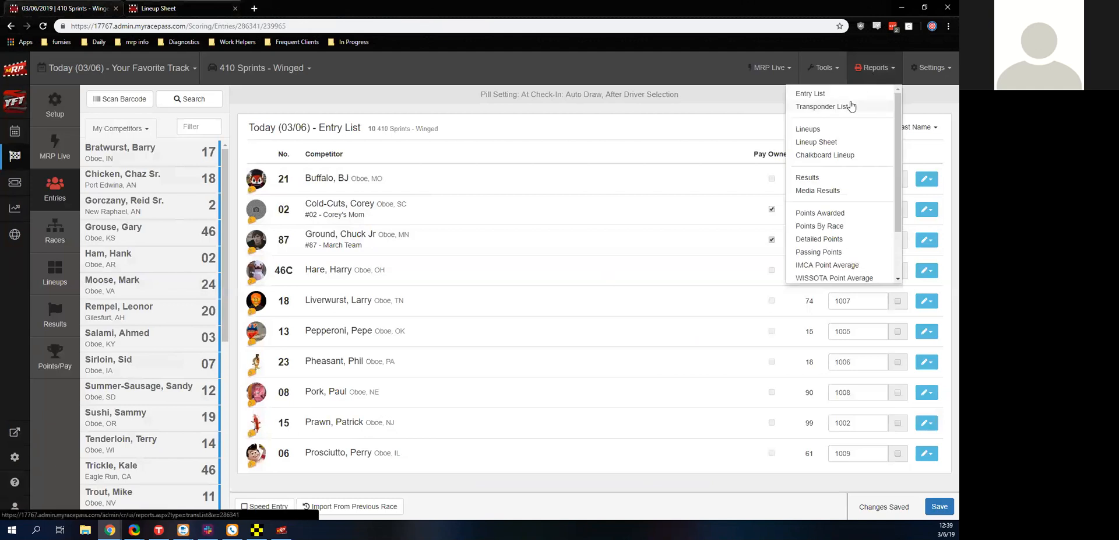
scroll(851, 106, "down", 1)
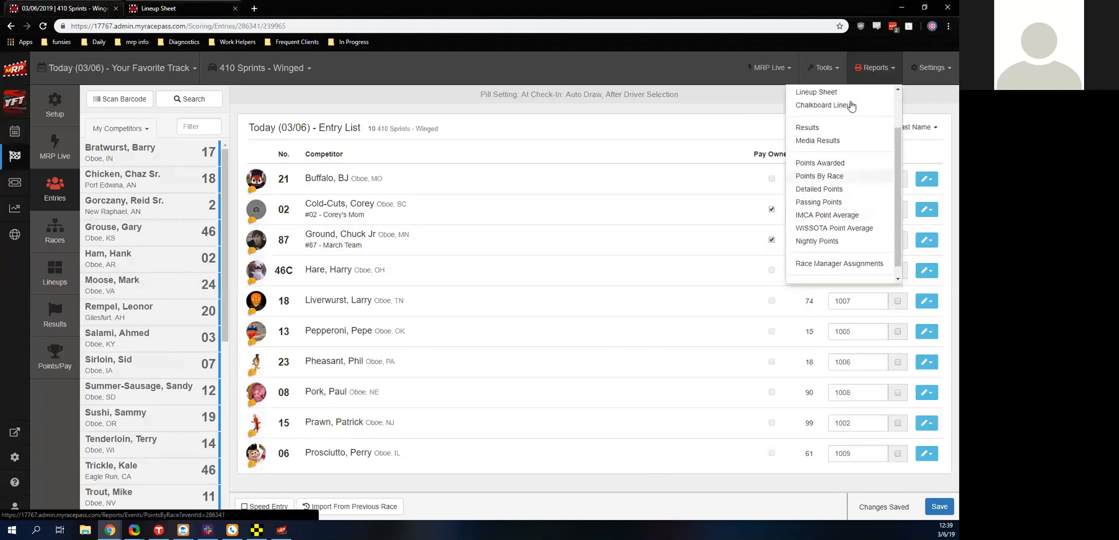
left_click(851, 163)
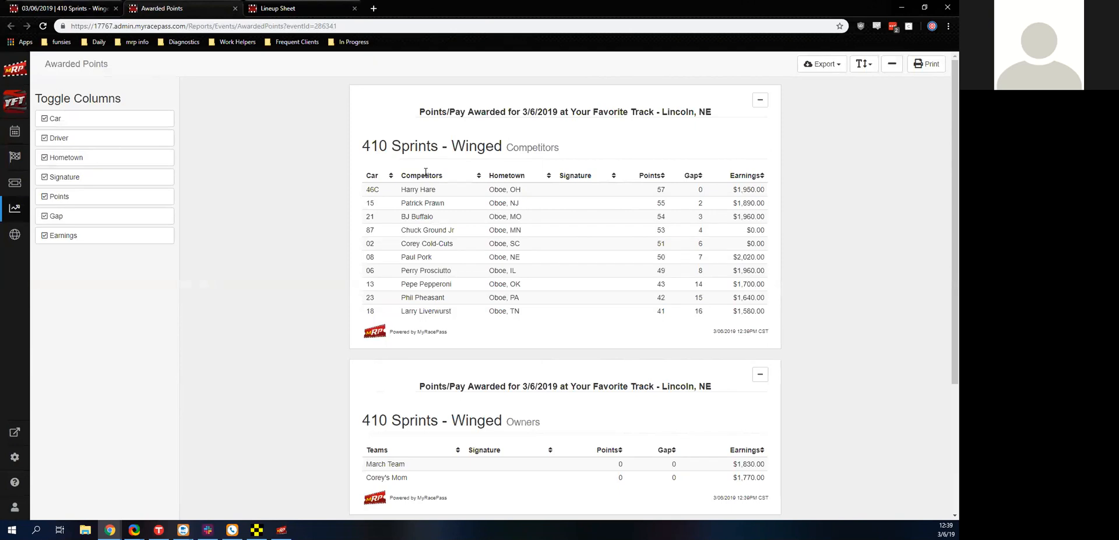
Sort the awarded competitors by earnings, by car number, and finally by points from highest to lowest.
left_click(747, 175)
left_click(747, 175)
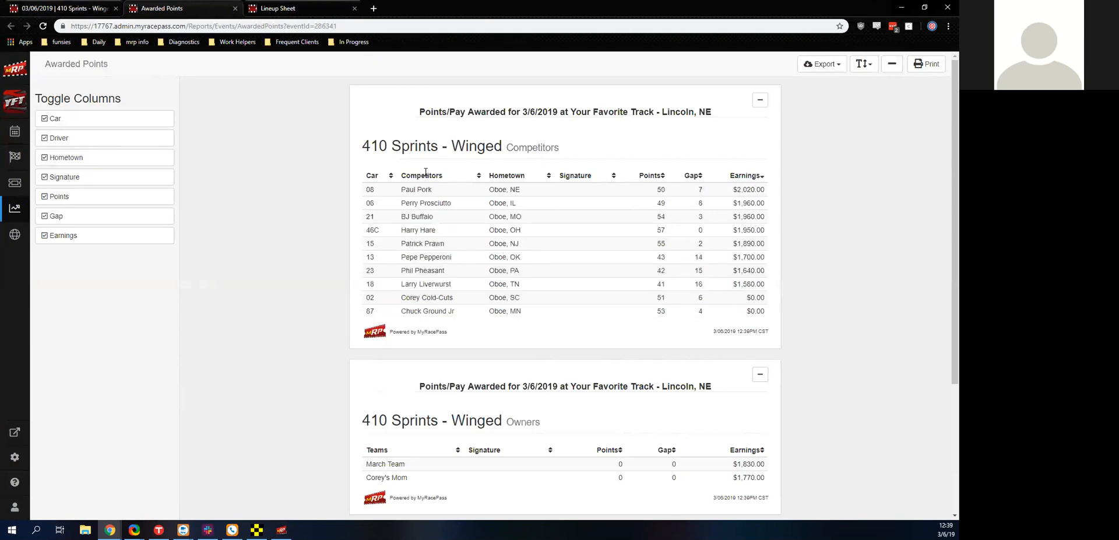
left_click(389, 175)
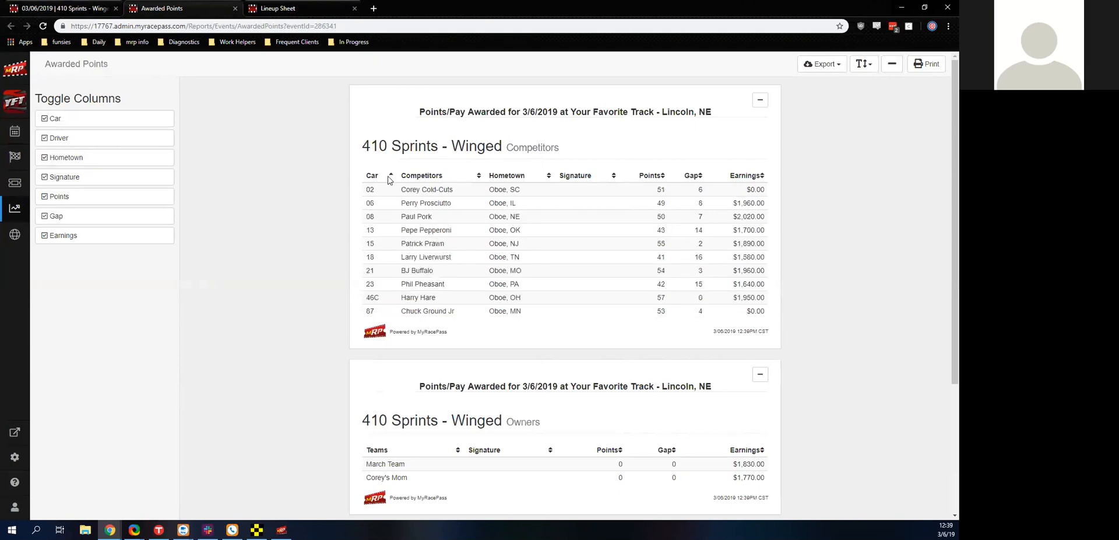
left_click(651, 176)
left_click(652, 175)
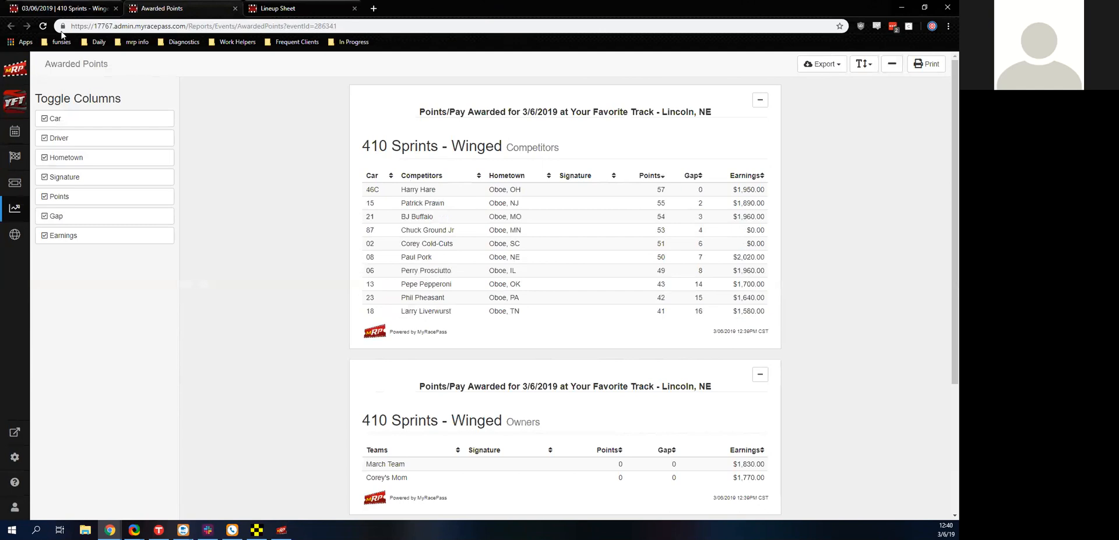
Return to the event's entry list and close the Awarded Points and Lineup Sheet reports.
left_click(286, 5)
left_click(175, 5)
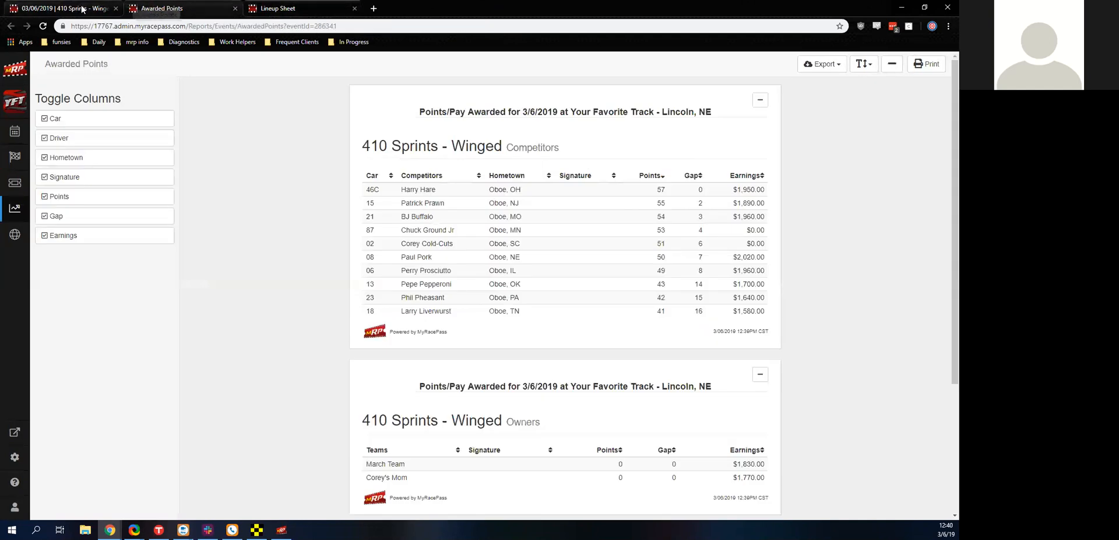
left_click(82, 8)
left_click(235, 8)
left_click(234, 9)
Open the Point Schemes settings from the event and show the Lineup Points Schemes.
left_click(888, 76)
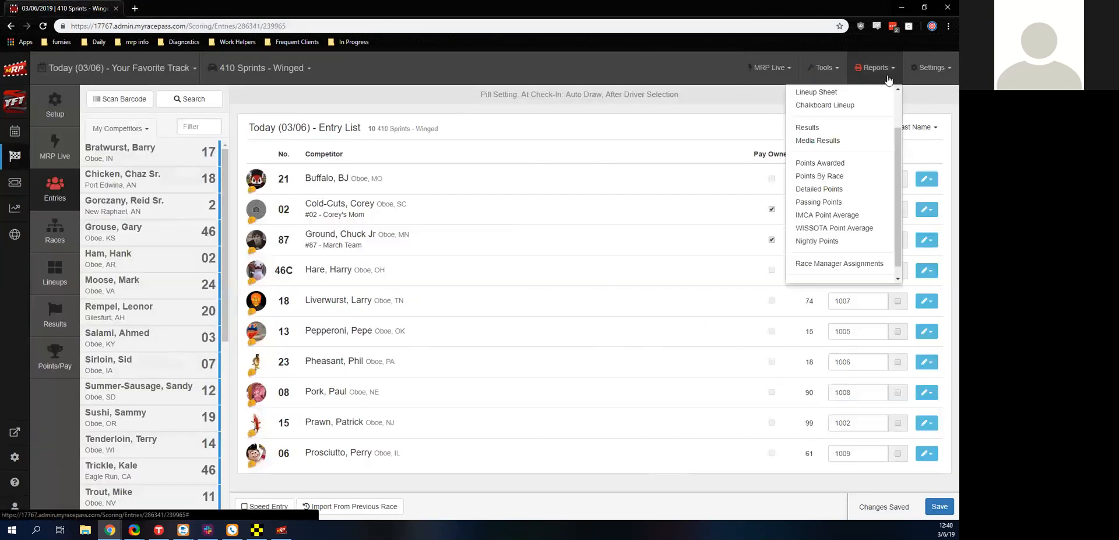
left_click(912, 69)
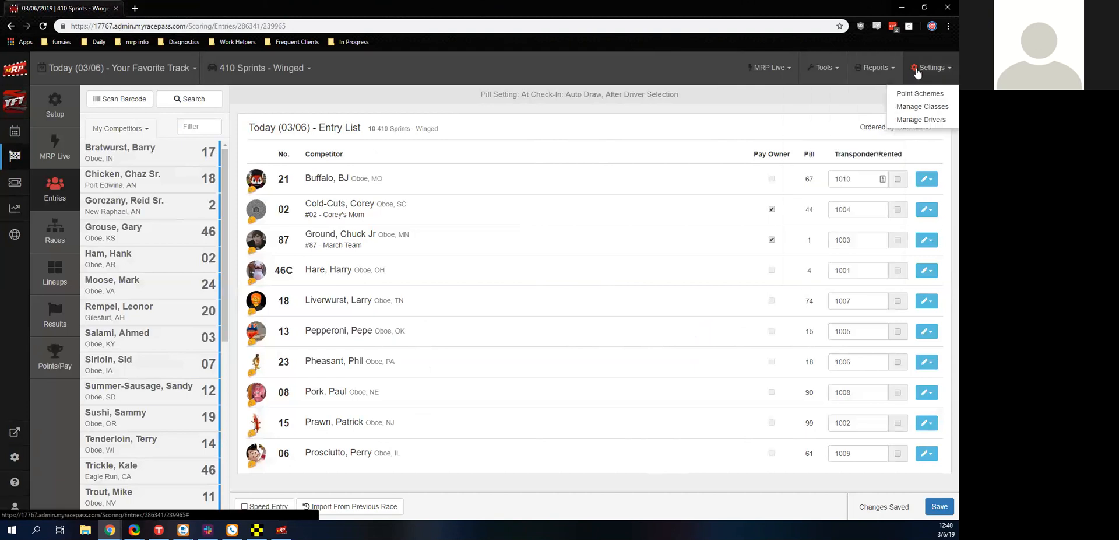
left_click(908, 93)
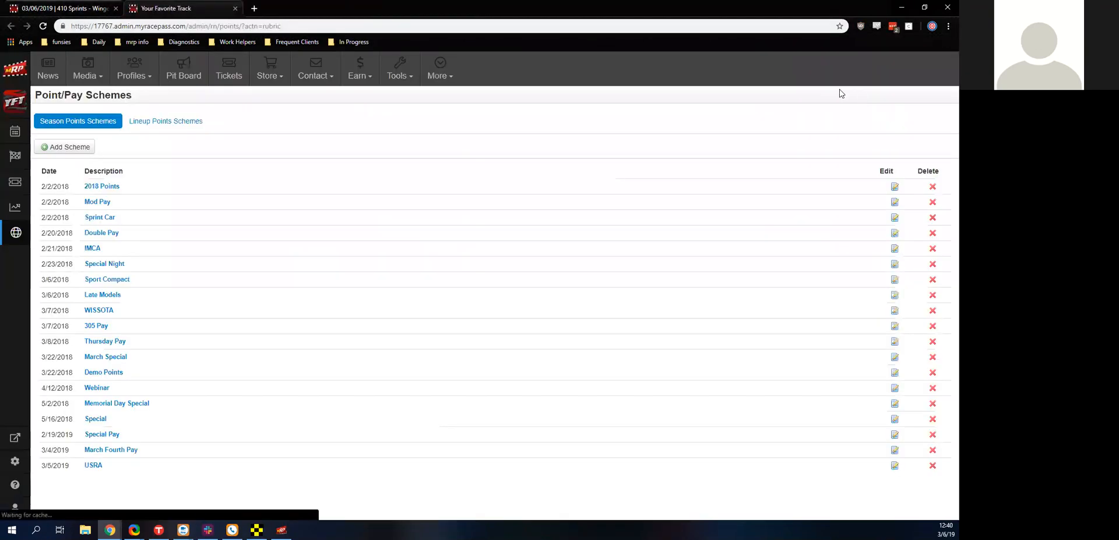
left_click(134, 125)
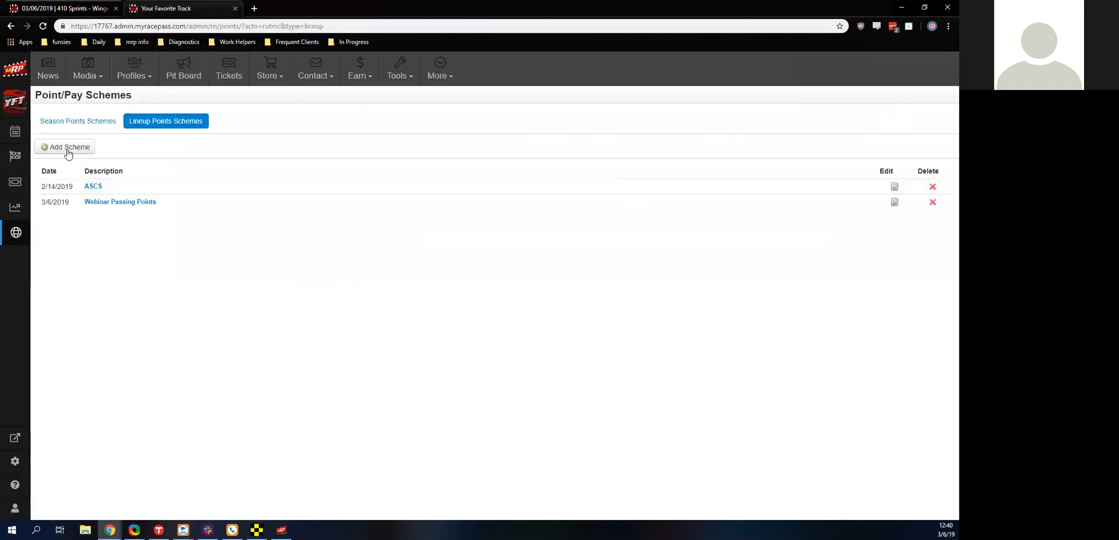
Add a lineup points scheme named WISSOTA 1.76 based on the global scheme WISSOTA Passing Points (1.76).
left_click(67, 147)
left_click(373, 250)
left_click(400, 312)
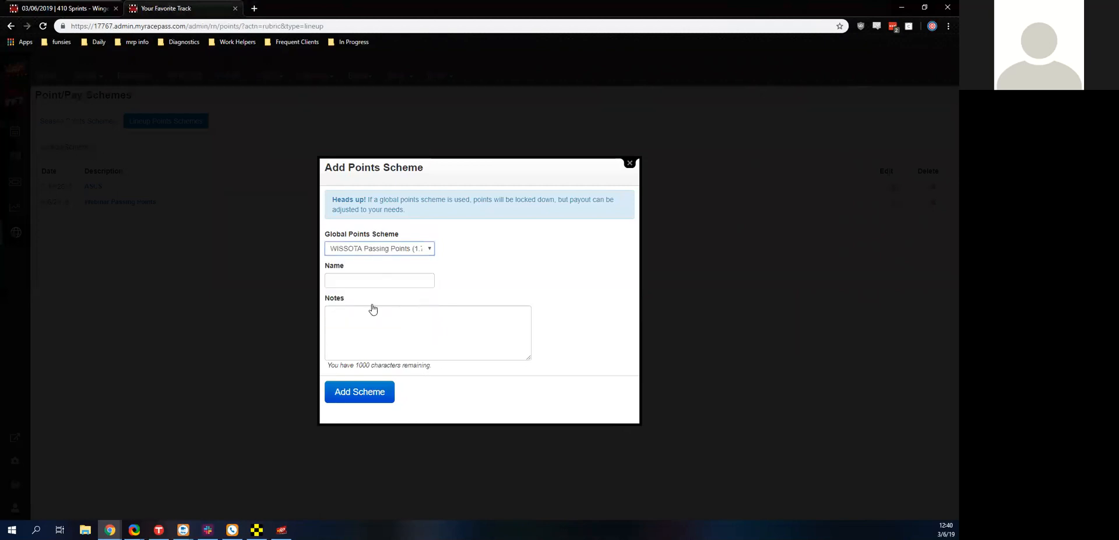
left_click(345, 282)
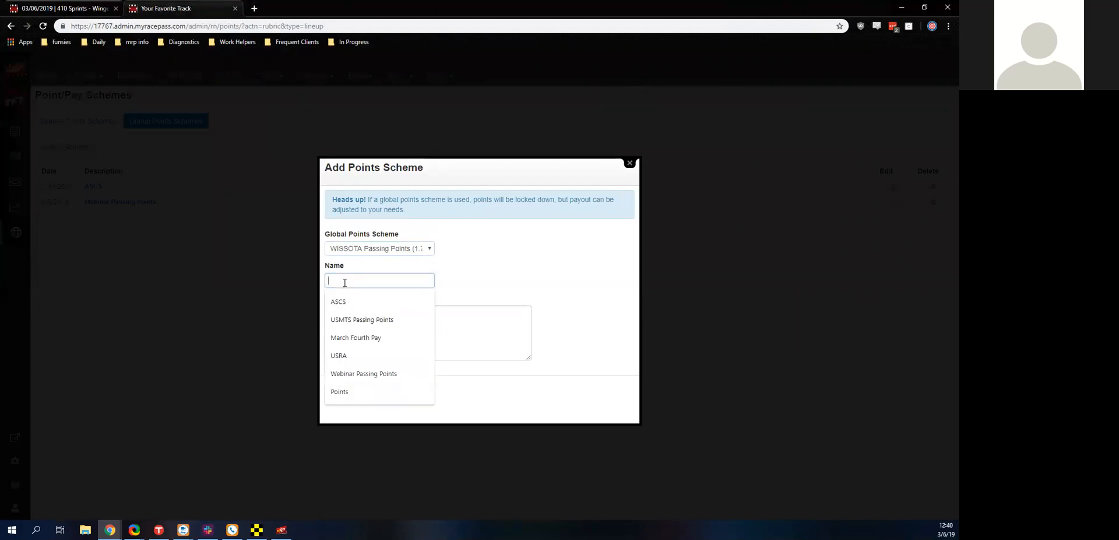
type("WISSOTA 1.7")
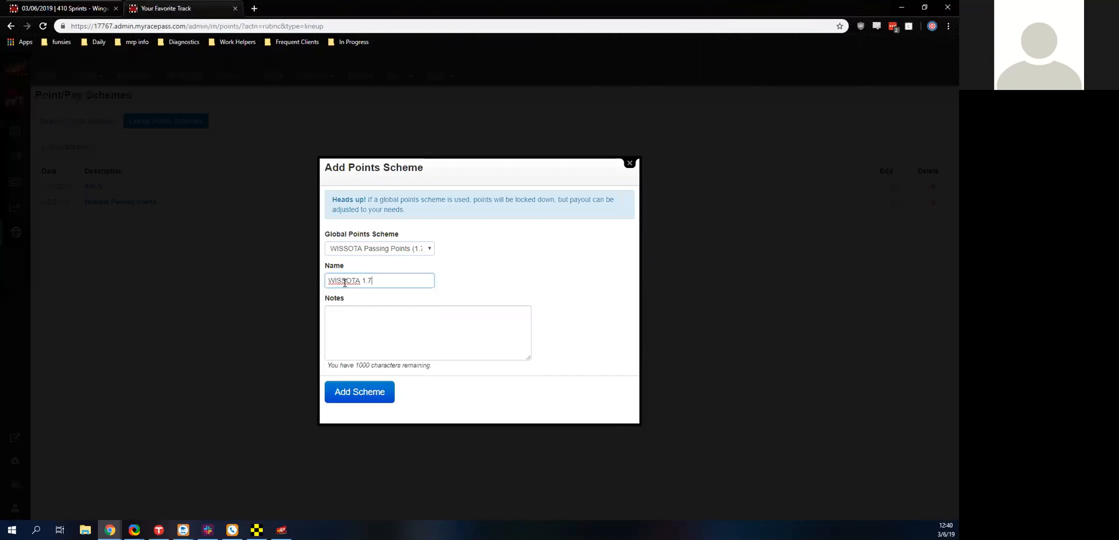
type("6")
left_click(381, 395)
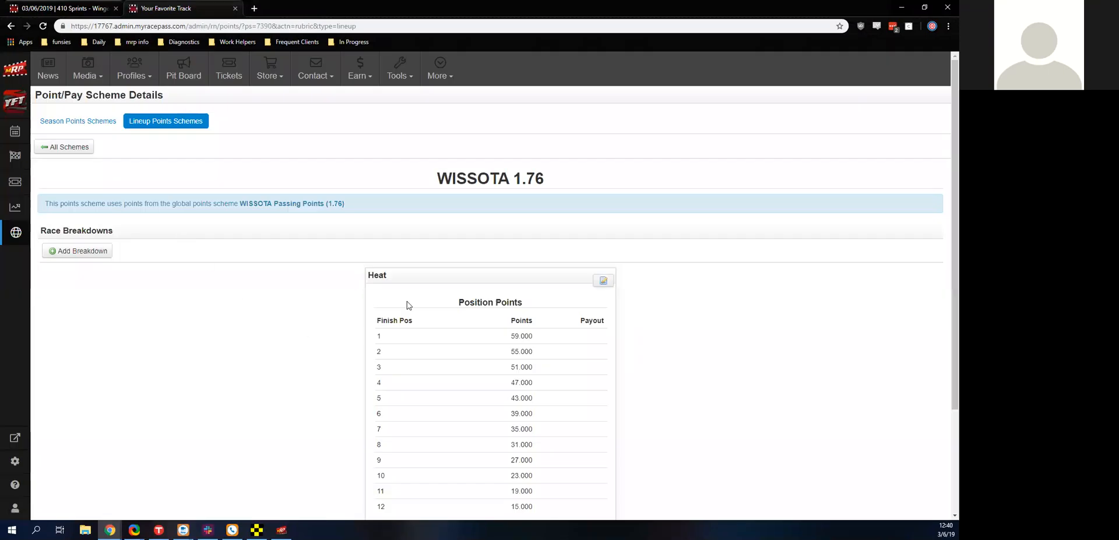
Review the Heat position and passing points of the WISSOTA 1.76 scheme and return to the lineup schemes list.
scroll(407, 305, "down", 2)
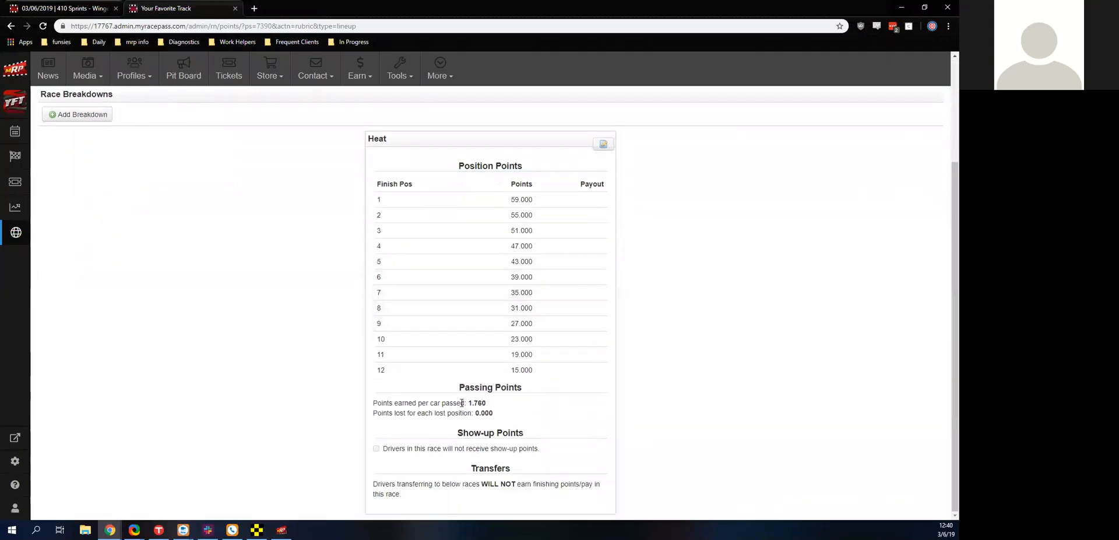
scroll(461, 402, "up", 2)
left_click(13, 26)
Add a lineup points scheme named WISSOTA 2.25 based on the global scheme WISSOTA Passing Points (2.25).
left_click(68, 146)
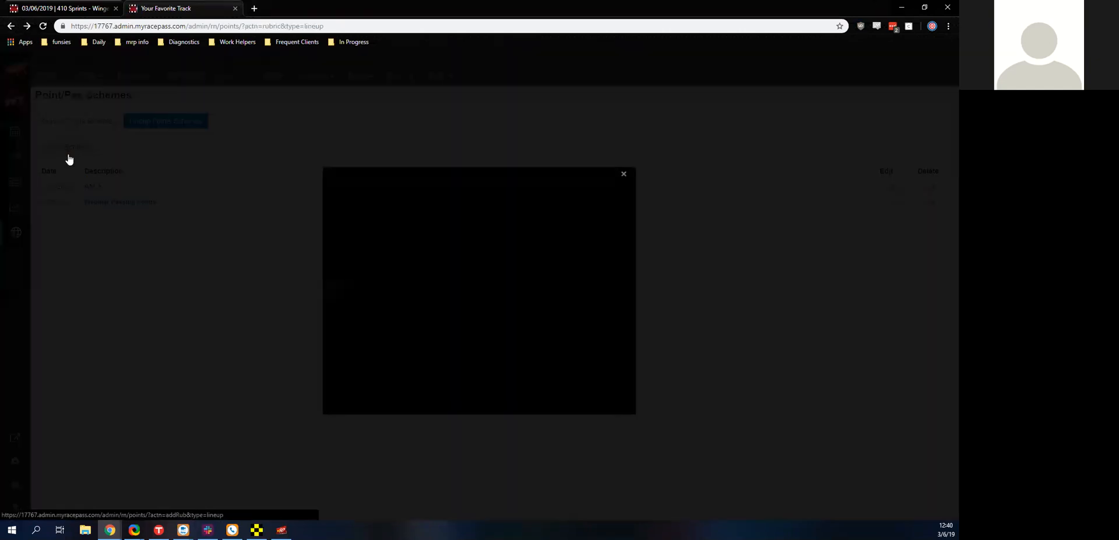
left_click(381, 249)
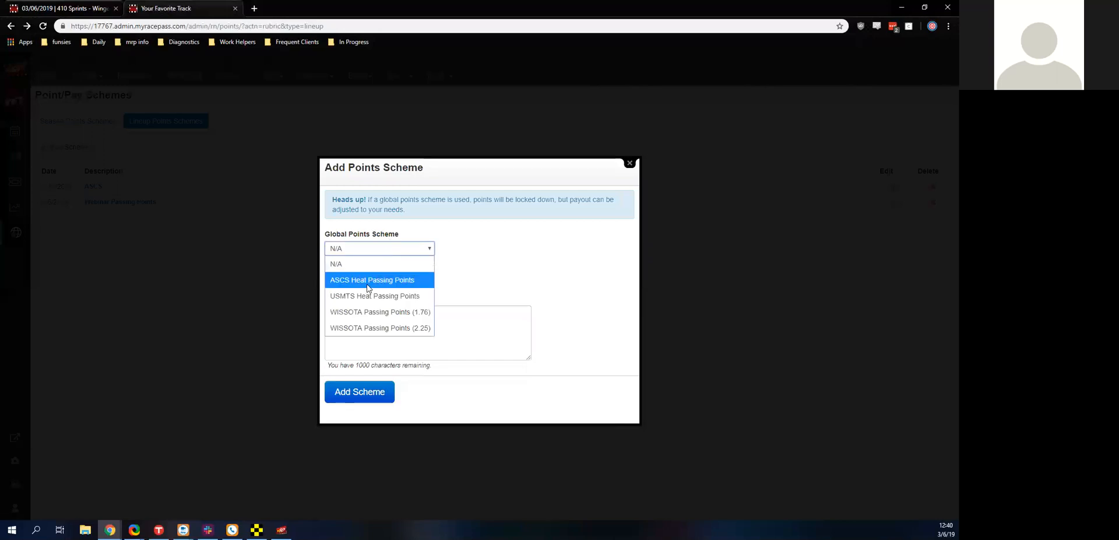
left_click(378, 328)
left_click(364, 282)
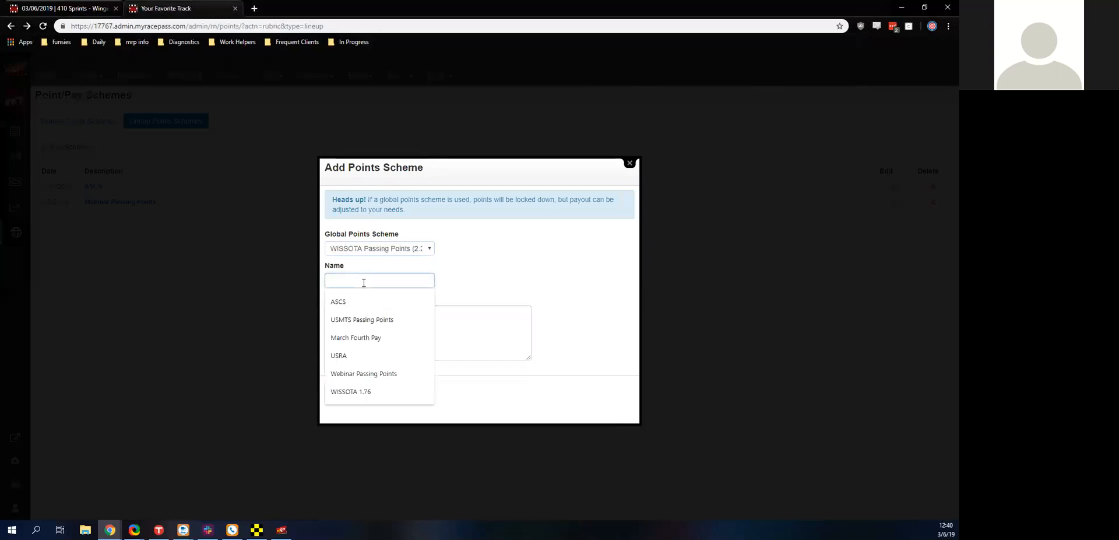
type("WISSOTA 2.25")
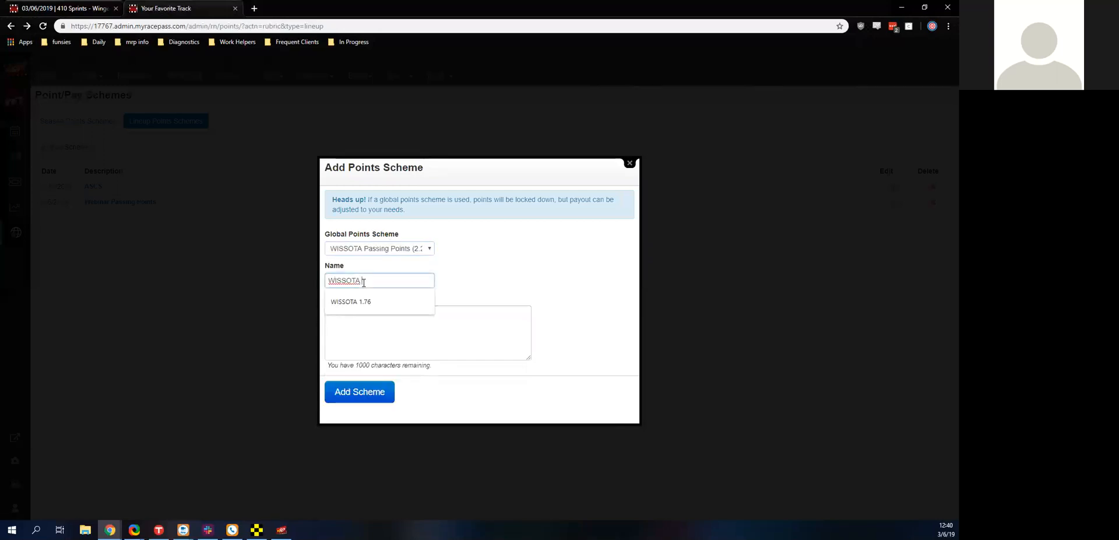
left_click(360, 391)
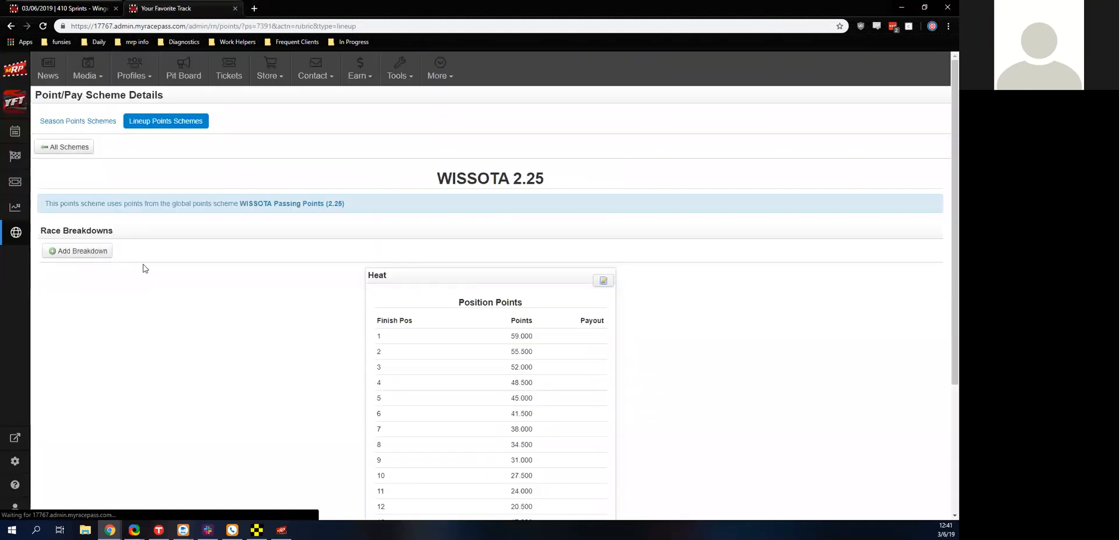
Examine the WISSOTA 2.25 scheme's Heat position points, passing points, show-up and transfer rules, then return to all lineup schemes.
scroll(302, 338, "down", 3)
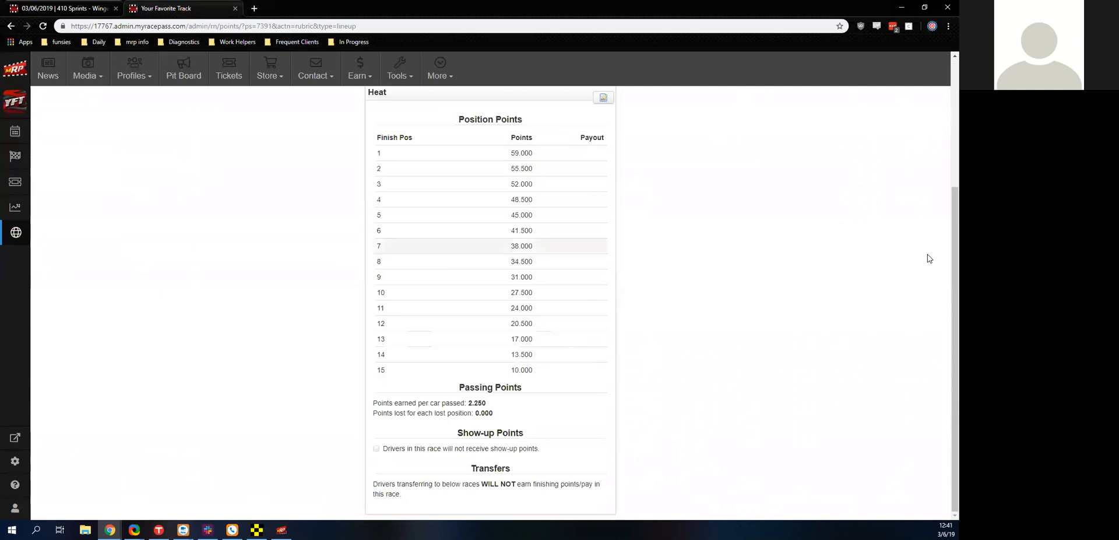
scroll(929, 258, "up", 2)
scroll(929, 258, "down", 1)
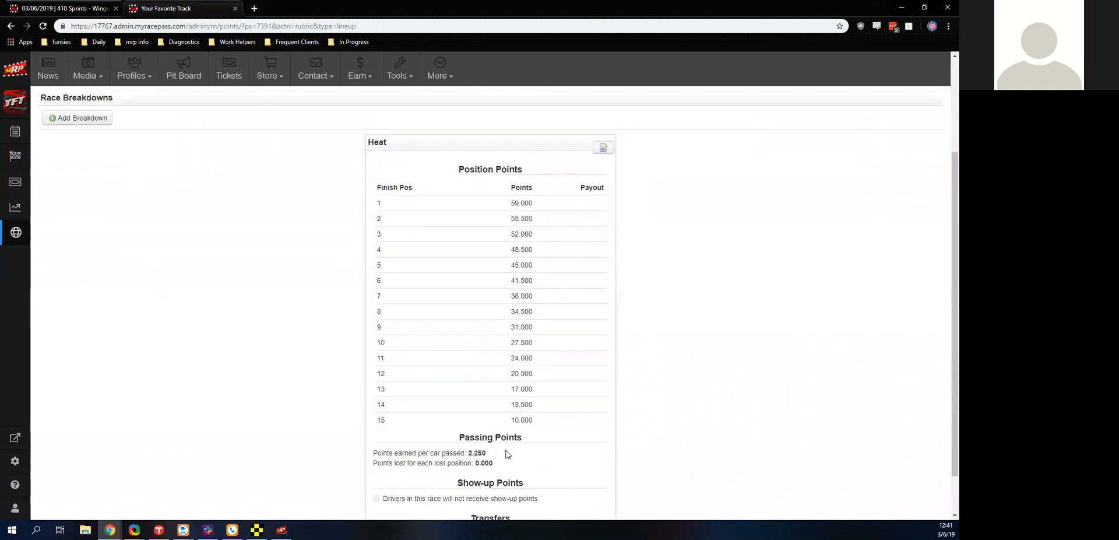
scroll(526, 399, "down", 1)
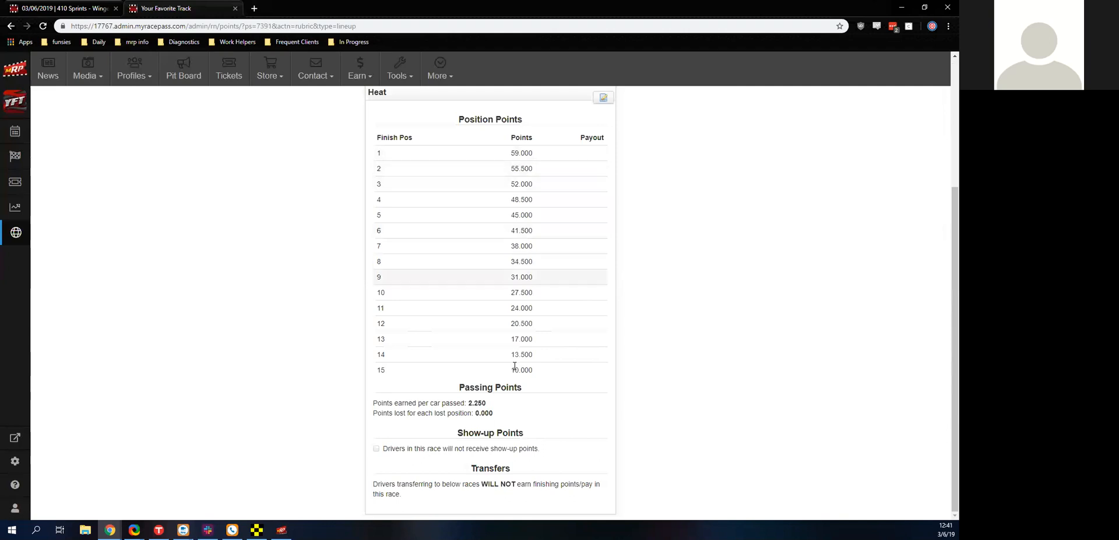
scroll(514, 365, "up", 1)
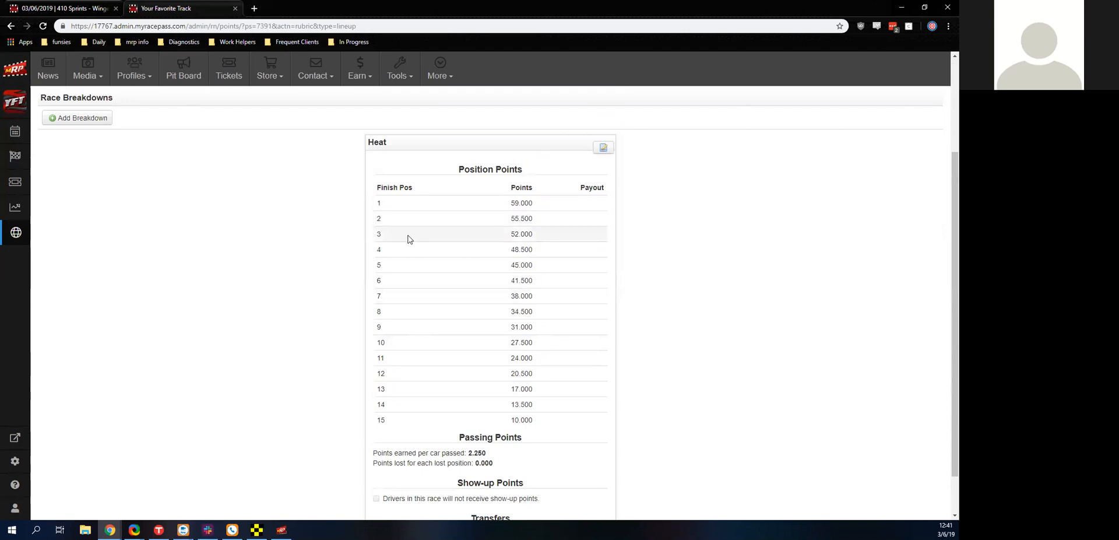
scroll(407, 237, "up", 3)
left_click(64, 147)
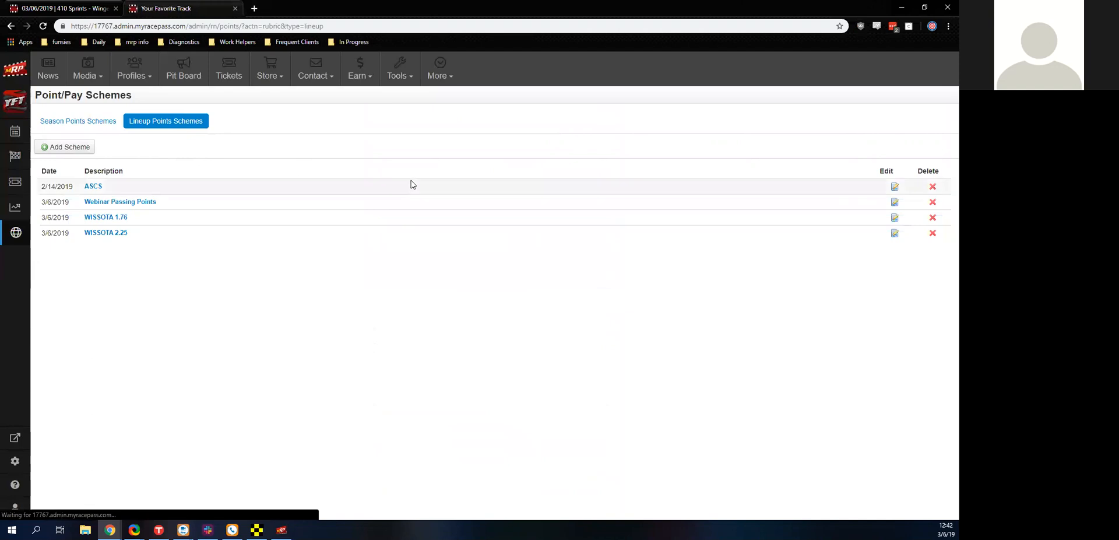
Delete the lineup points schemes WISSOTA 1.76, WISSOTA 2.25 and Webinar Passing Points.
left_click(932, 217)
left_click(521, 83)
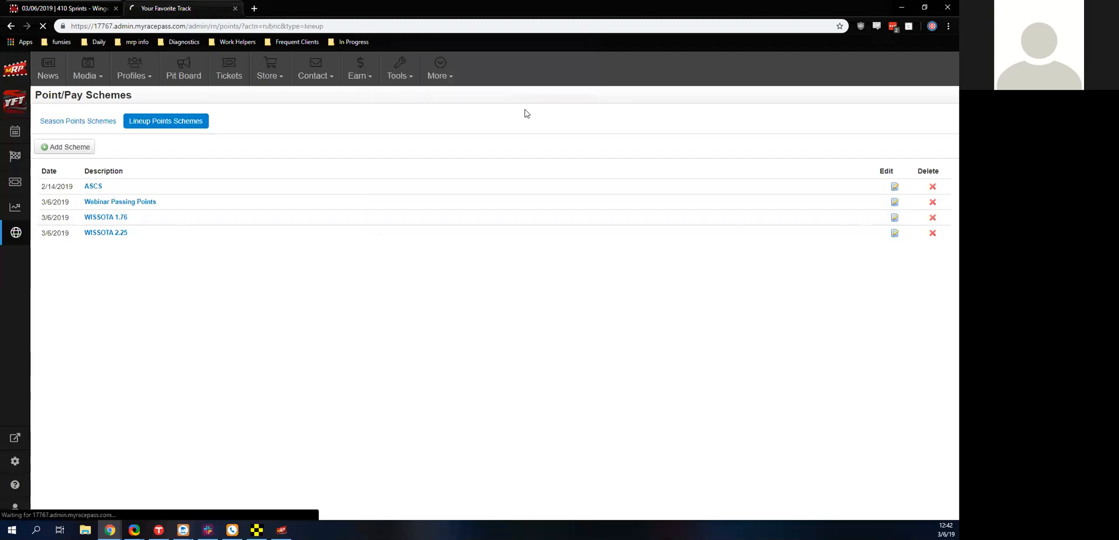
left_click(932, 235)
left_click(524, 83)
left_click(931, 204)
left_click(528, 83)
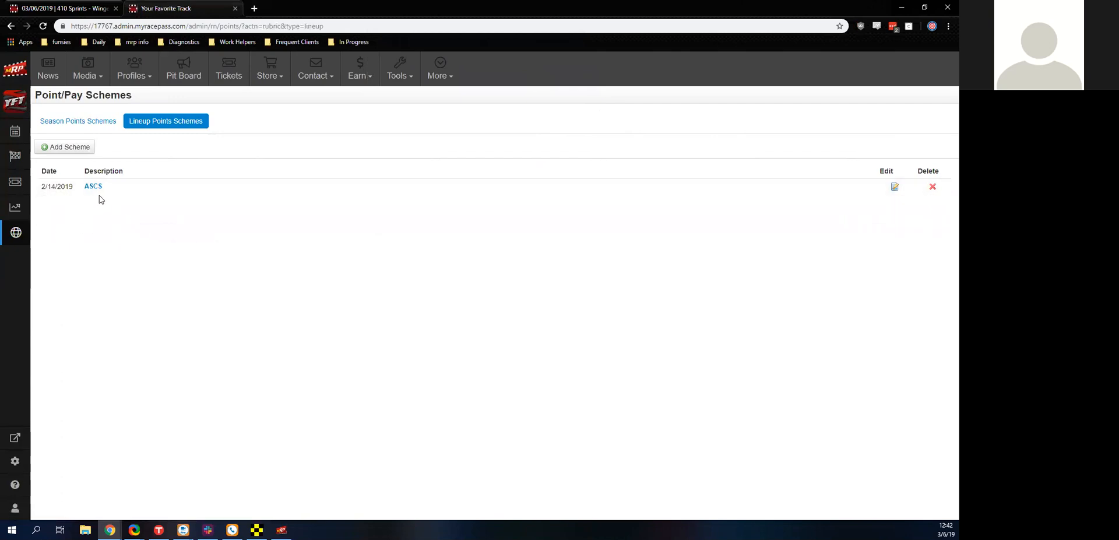
Open the 410 Sprints - Winged Heats lineups and examine all available heat lineup calculation options without calculating.
left_click(69, 9)
left_click(45, 274)
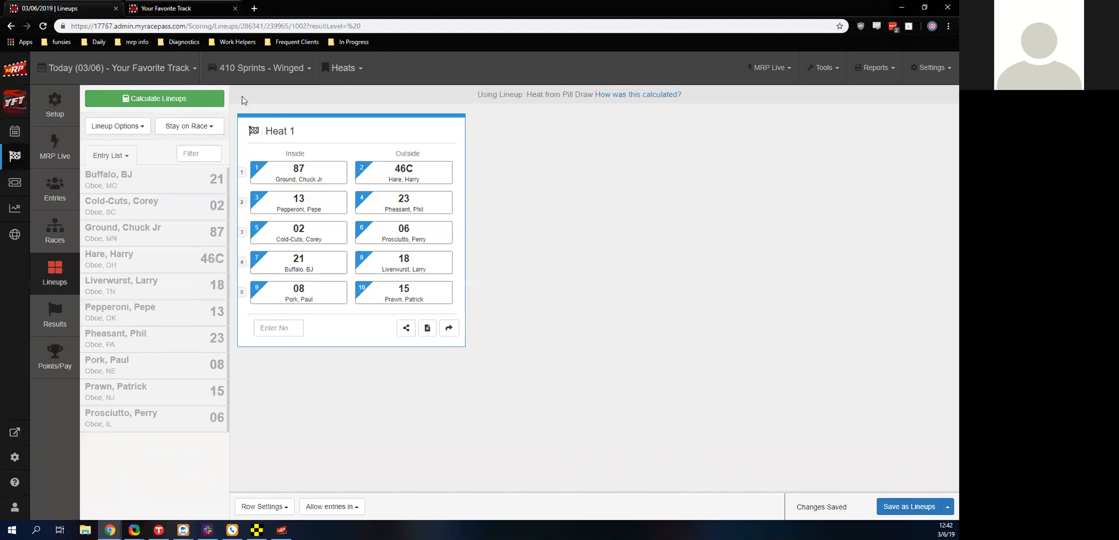
left_click(192, 99)
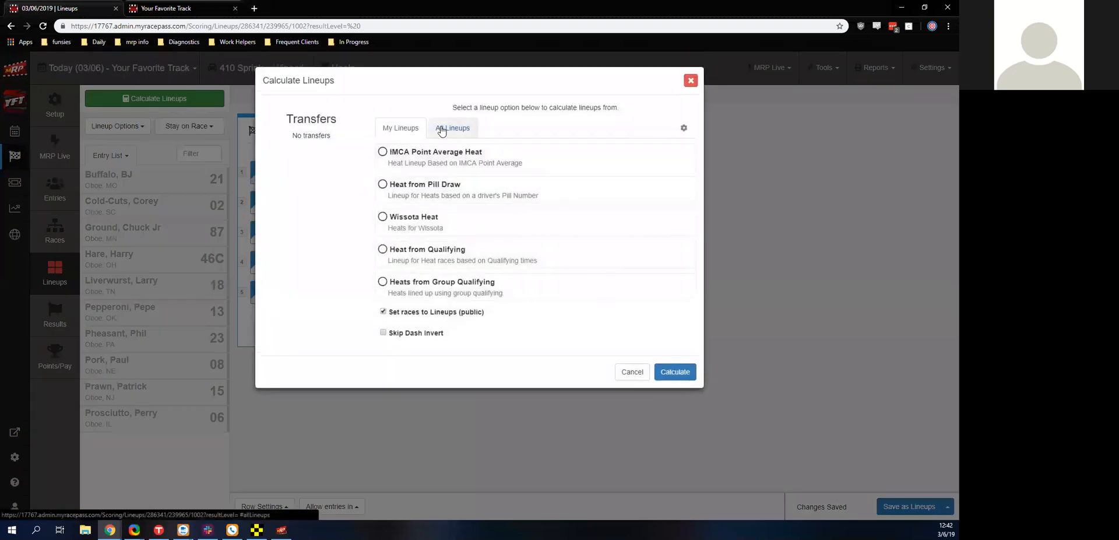
left_click(441, 129)
scroll(441, 131, "down", 1)
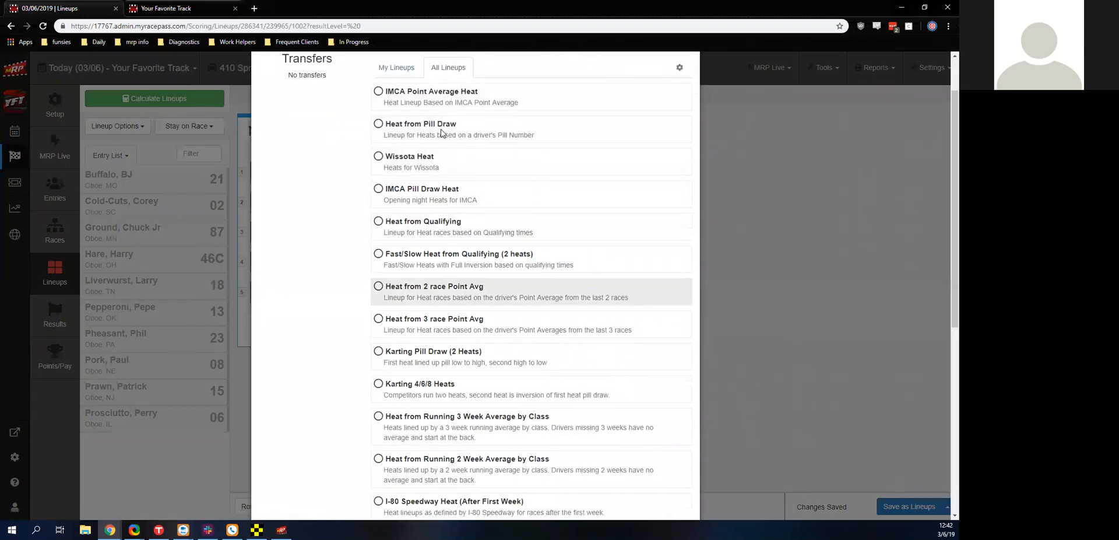
scroll(441, 132, "down", 1)
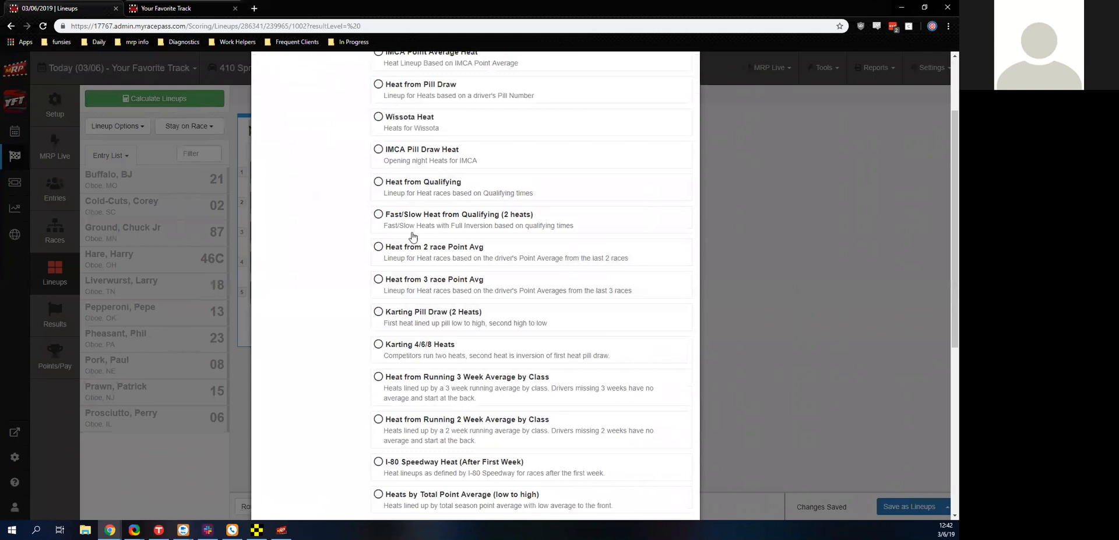
scroll(399, 239, "down", 3)
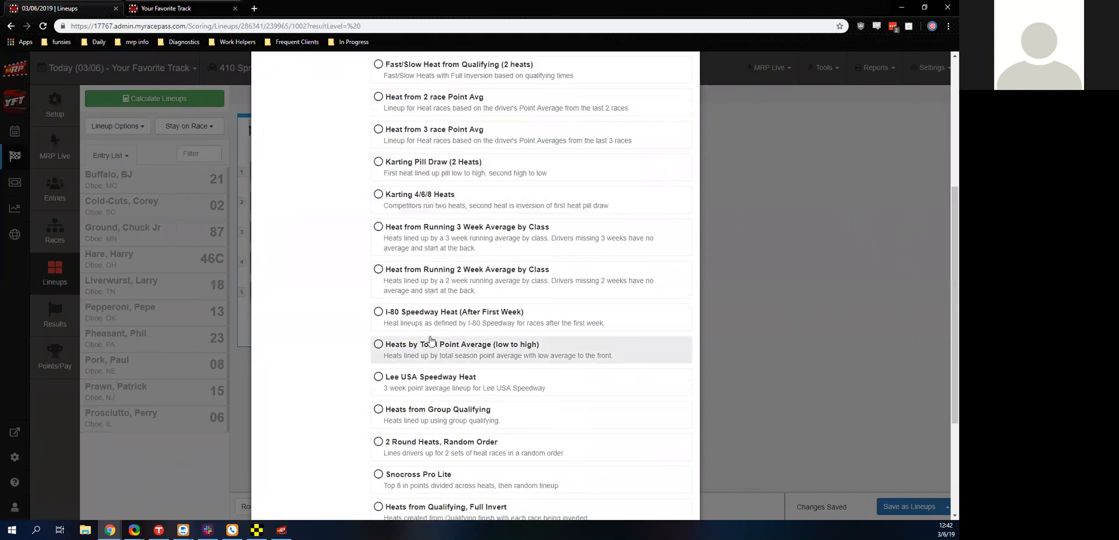
scroll(430, 344, "down", 3)
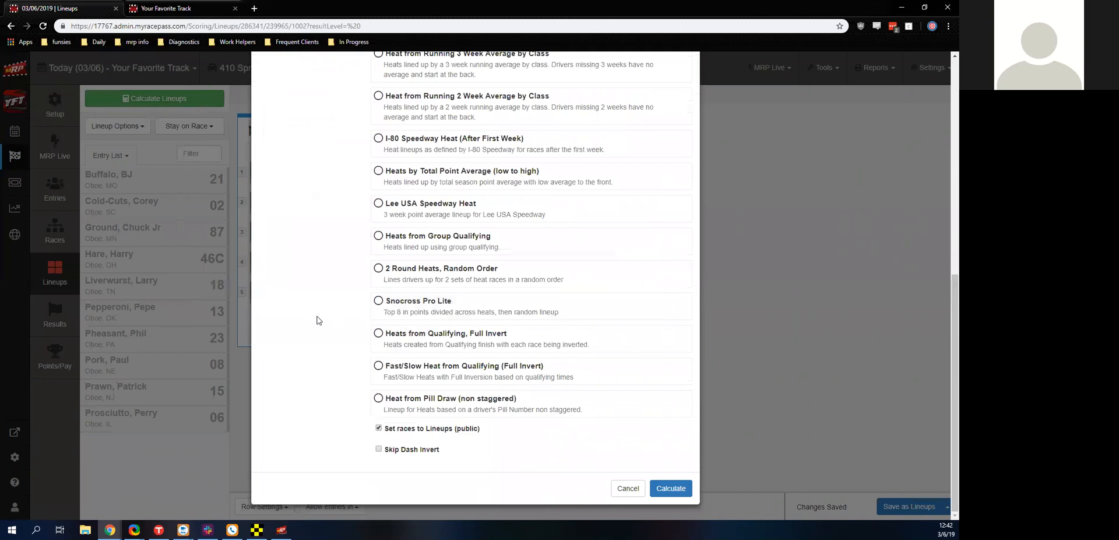
scroll(318, 321, "up", 8)
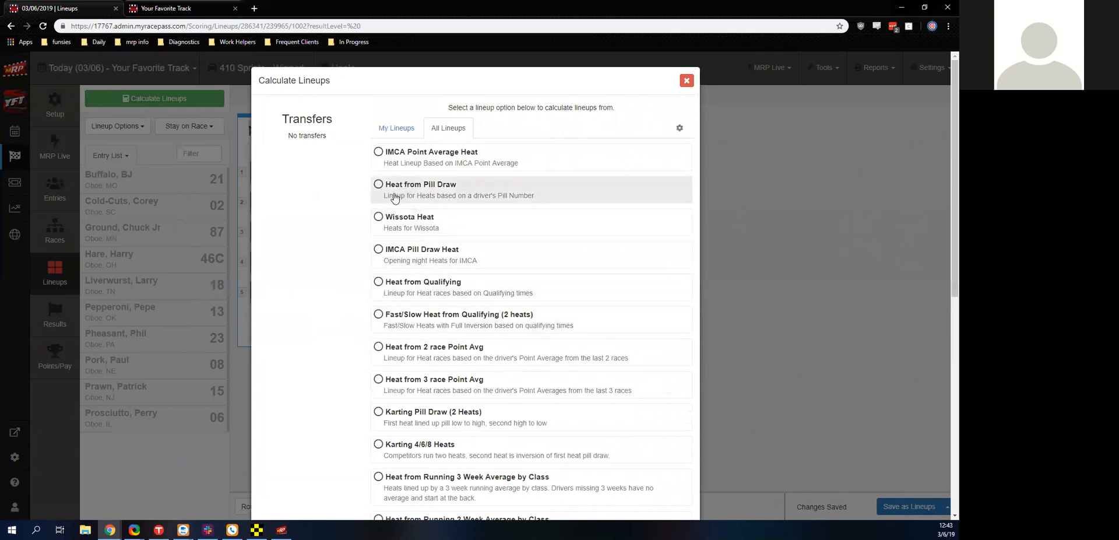
scroll(368, 219, "down", 6)
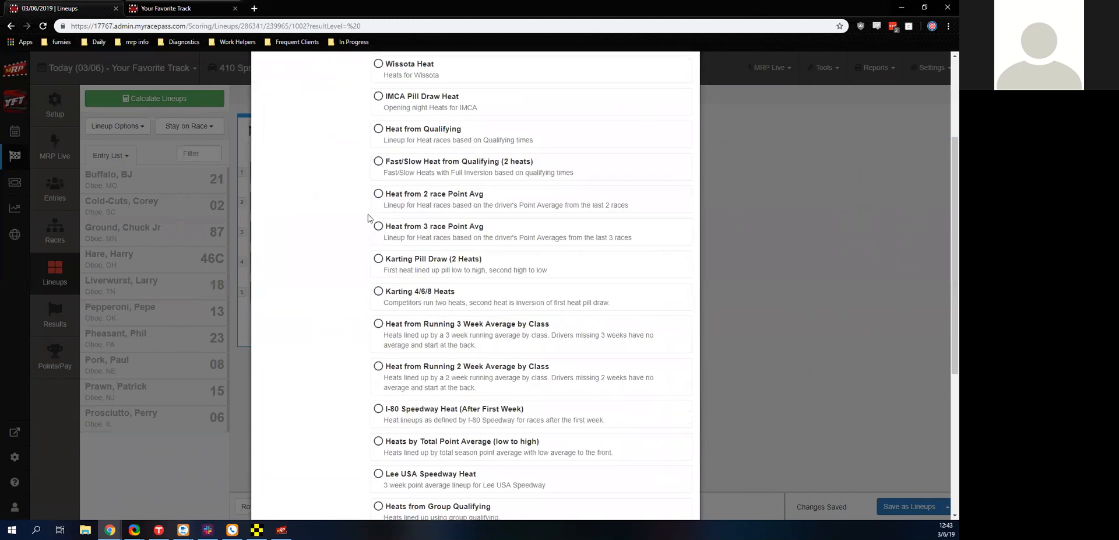
scroll(394, 312, "up", 6)
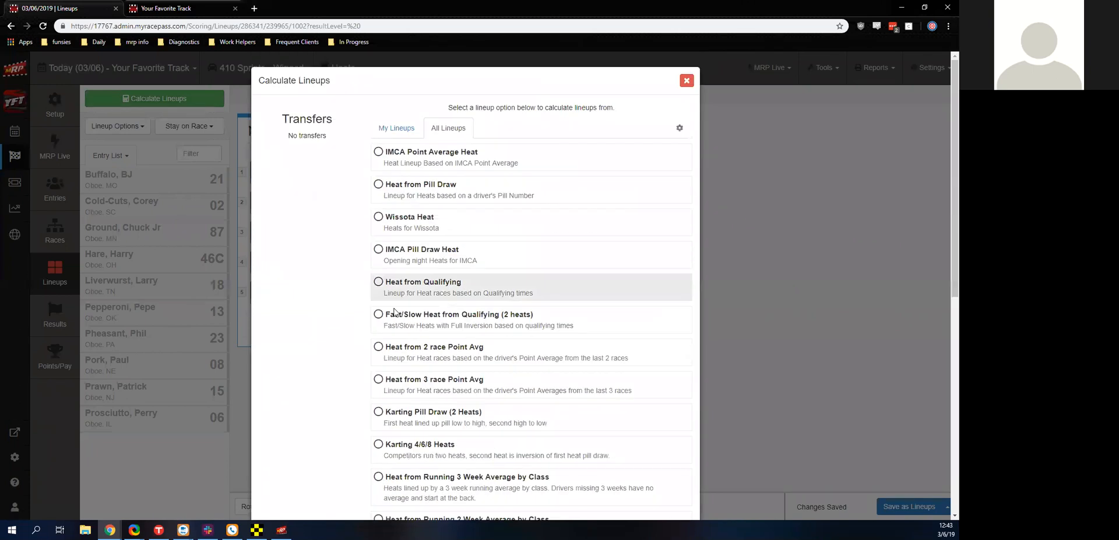
left_click(686, 81)
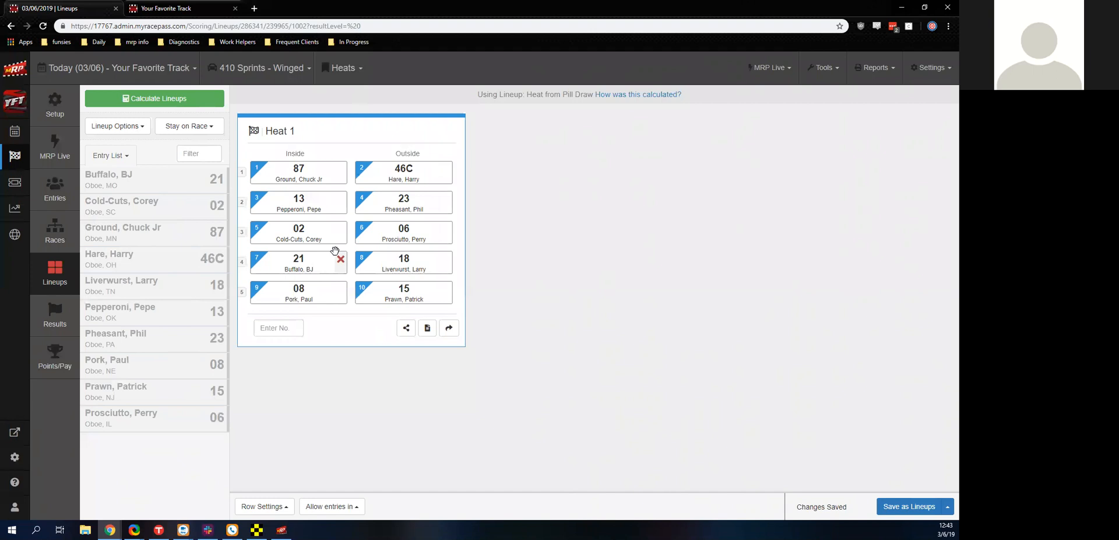
Switch to the A Features lineups and examine all available A Feature lineup calculation options without calculating.
left_click(338, 78)
left_click(347, 108)
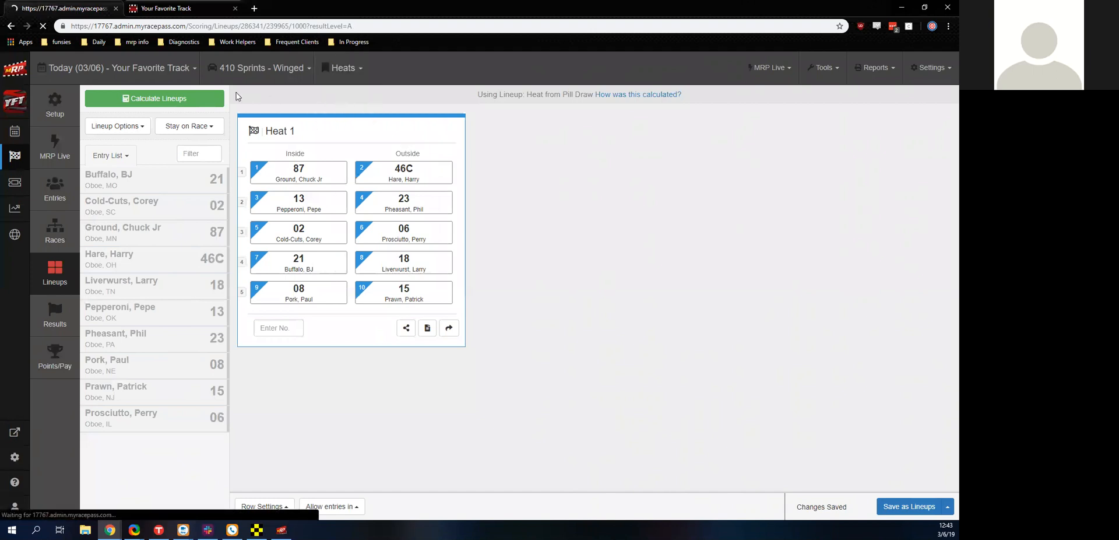
left_click(186, 105)
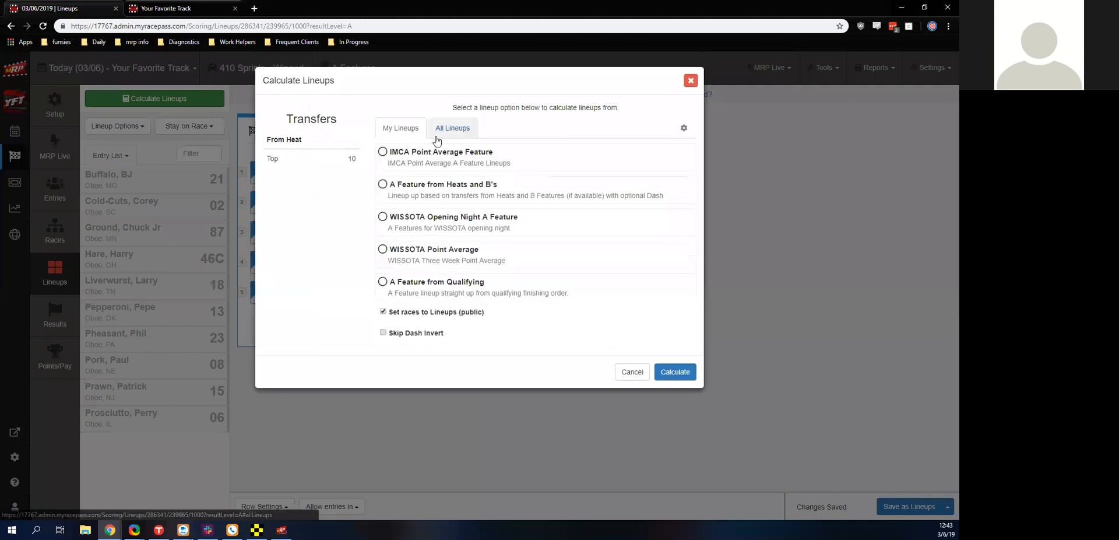
left_click(446, 129)
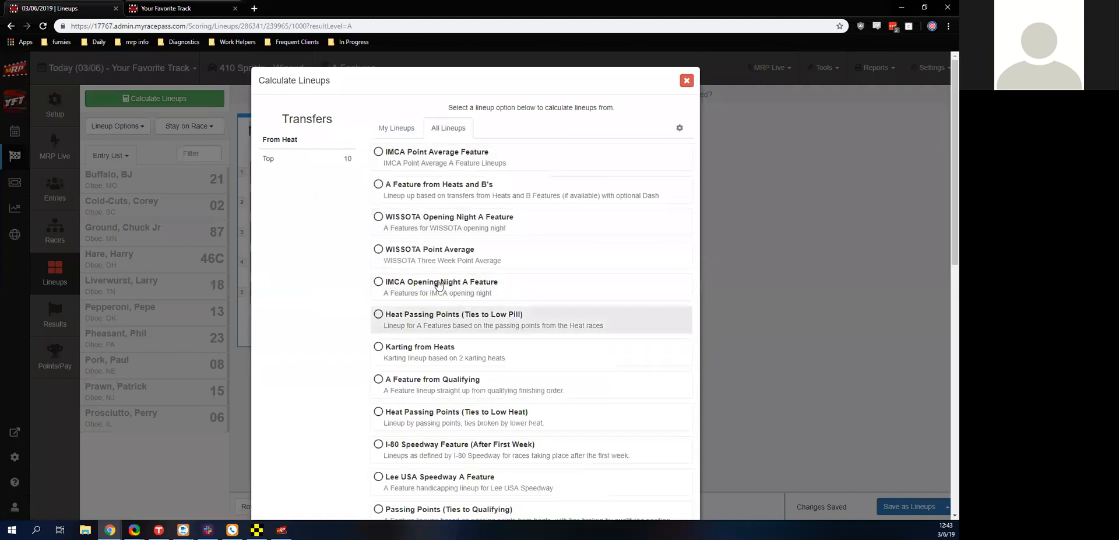
scroll(458, 460, "down", 1)
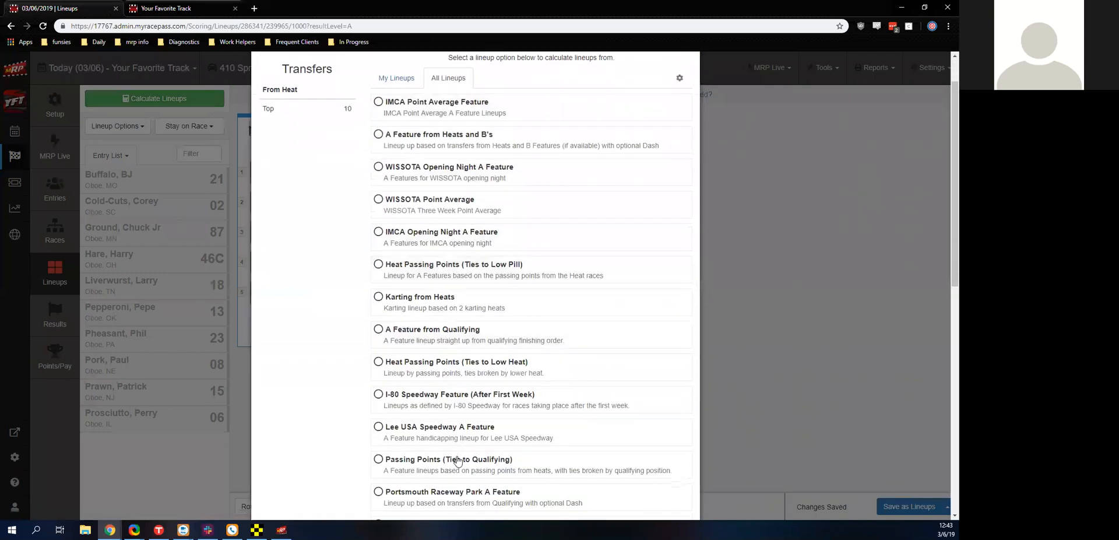
scroll(455, 443, "down", 2)
scroll(449, 396, "down", 2)
scroll(408, 327, "down", 3)
scroll(354, 290, "down", 3)
scroll(353, 289, "up", 5)
scroll(352, 290, "up", 5)
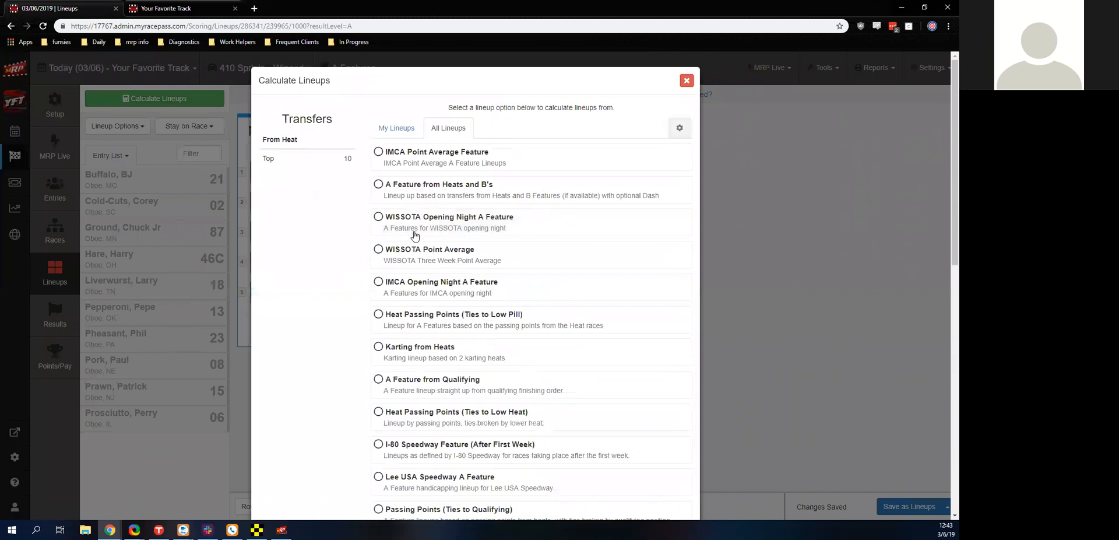
left_click(686, 81)
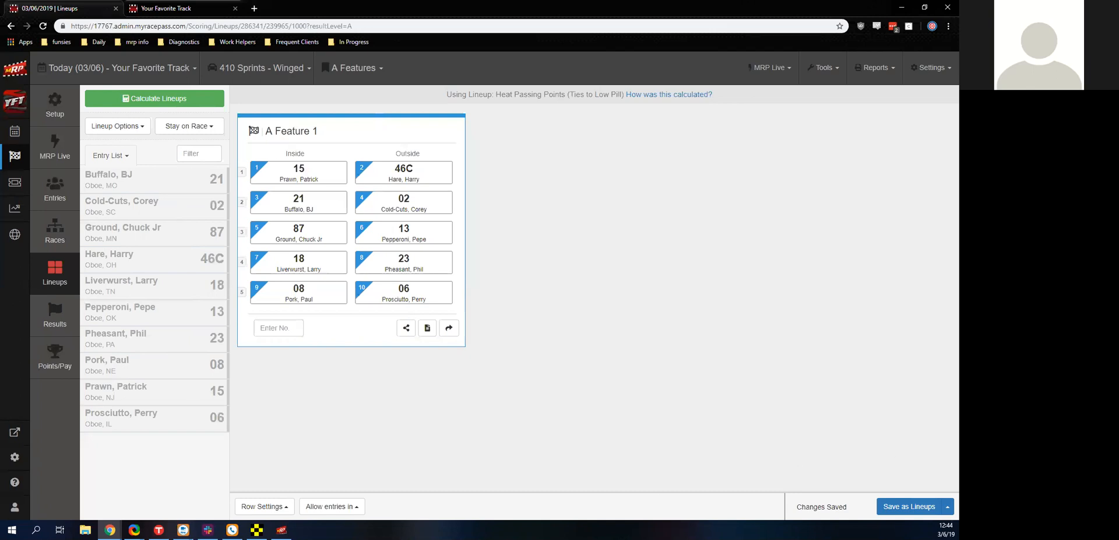
Open the event's Announcer Screen and view the biography of the driver of car 87.
left_click(823, 67)
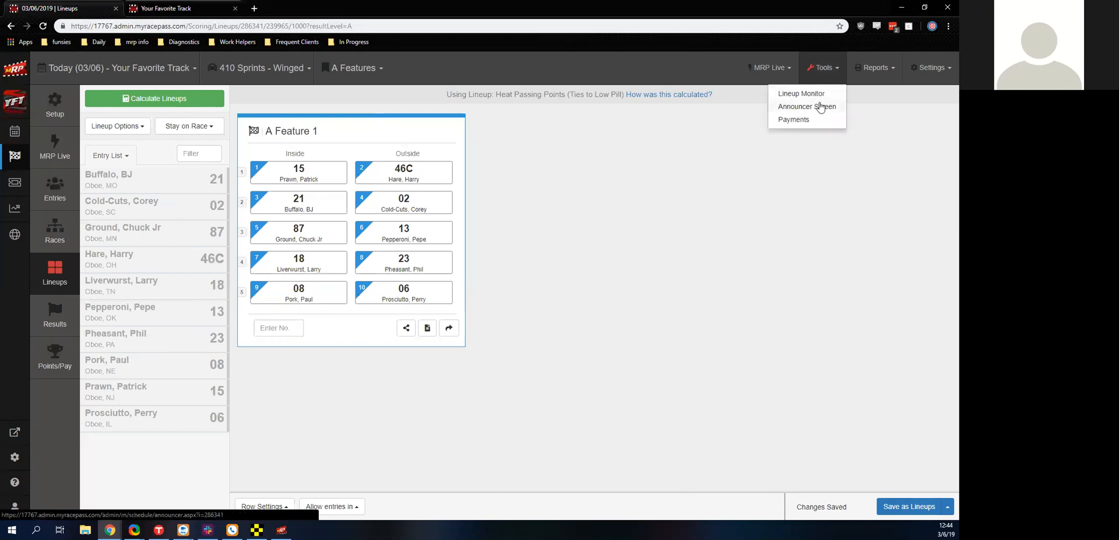
left_click(820, 106)
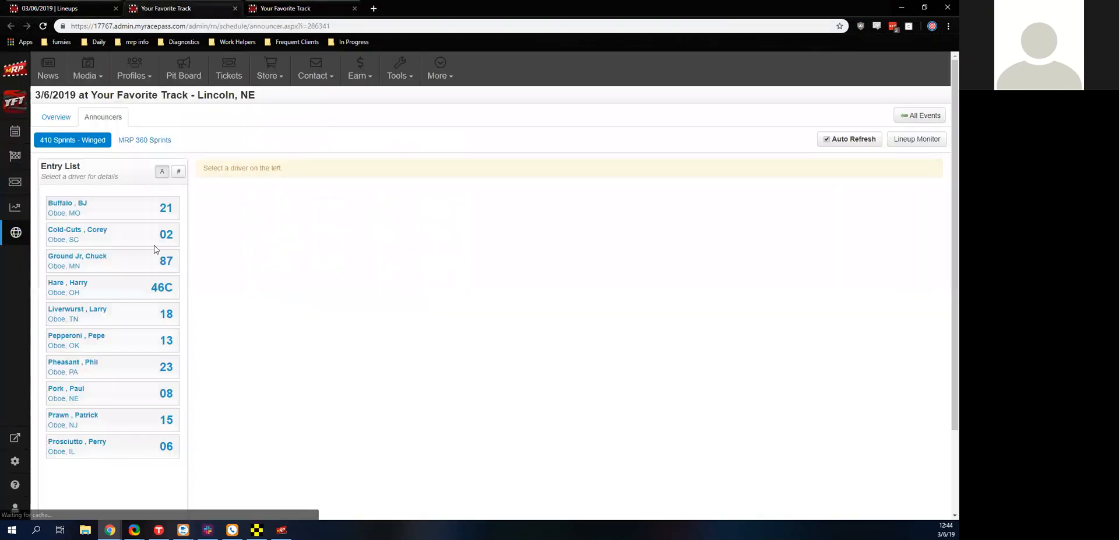
left_click(107, 263)
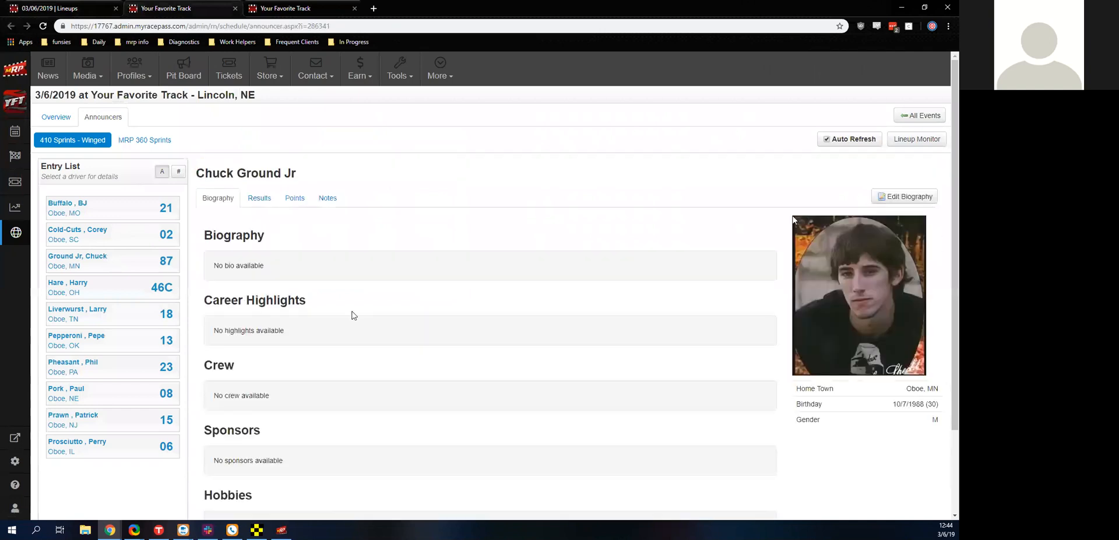
scroll(383, 308, "down", 2)
scroll(290, 245, "up", 2)
Review the car 87 driver's results, points standings and driver notes on the Announcer Screen.
left_click(250, 204)
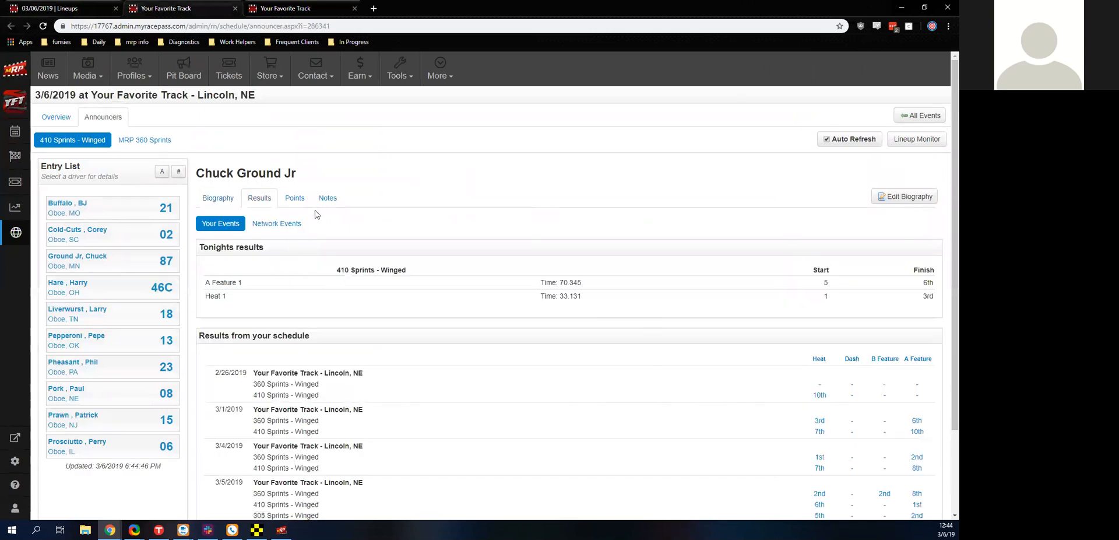
scroll(277, 245, "down", 2)
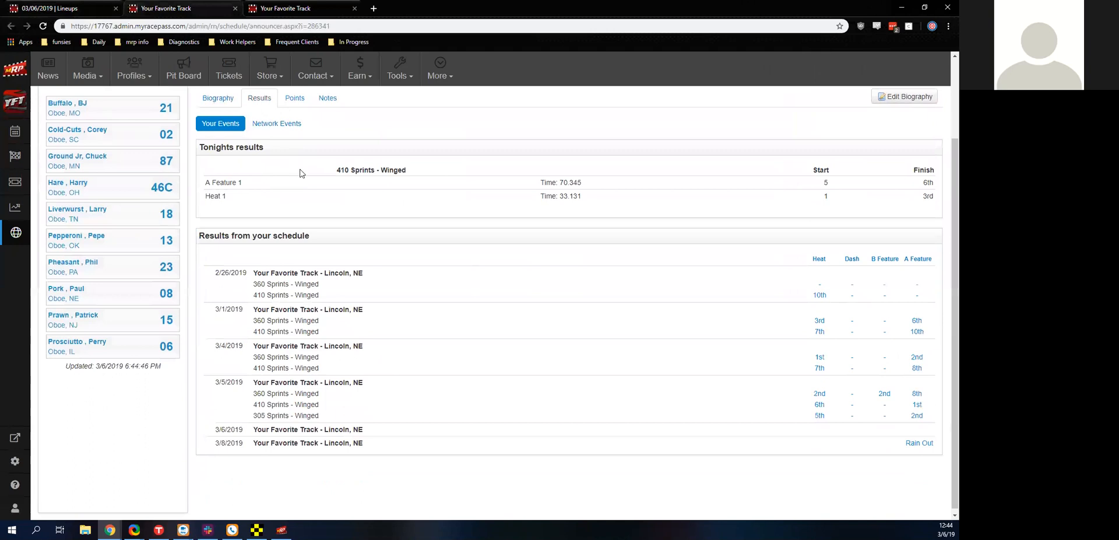
scroll(338, 315, "up", 2)
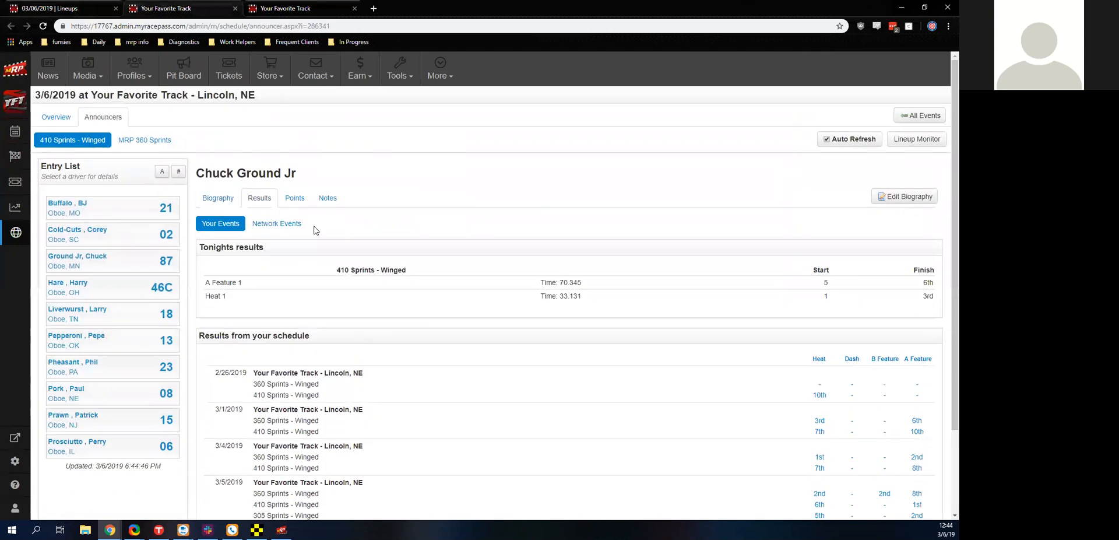
left_click(294, 199)
scroll(360, 281, "down", 3)
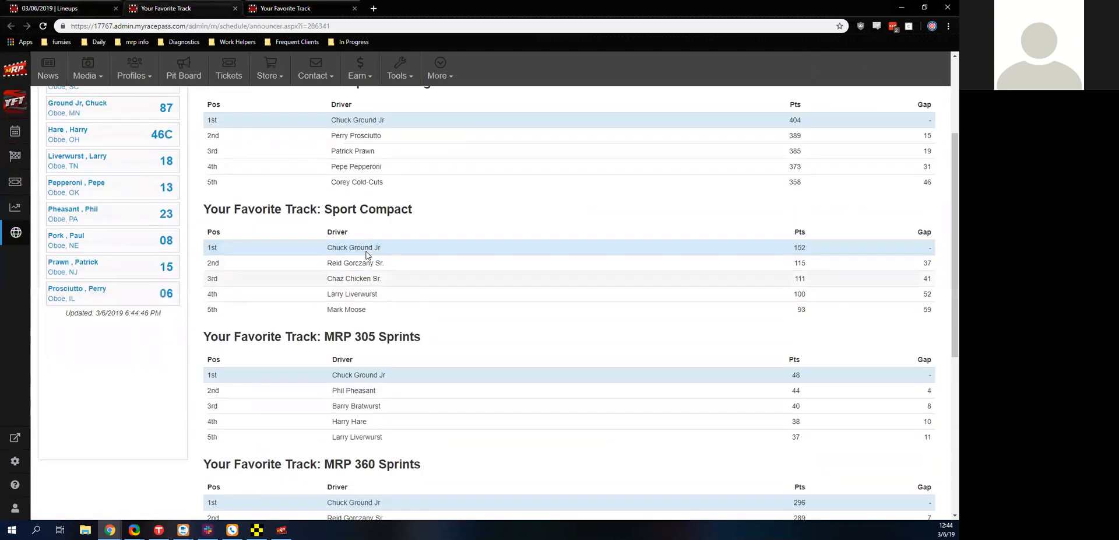
scroll(350, 221, "up", 3)
left_click(336, 200)
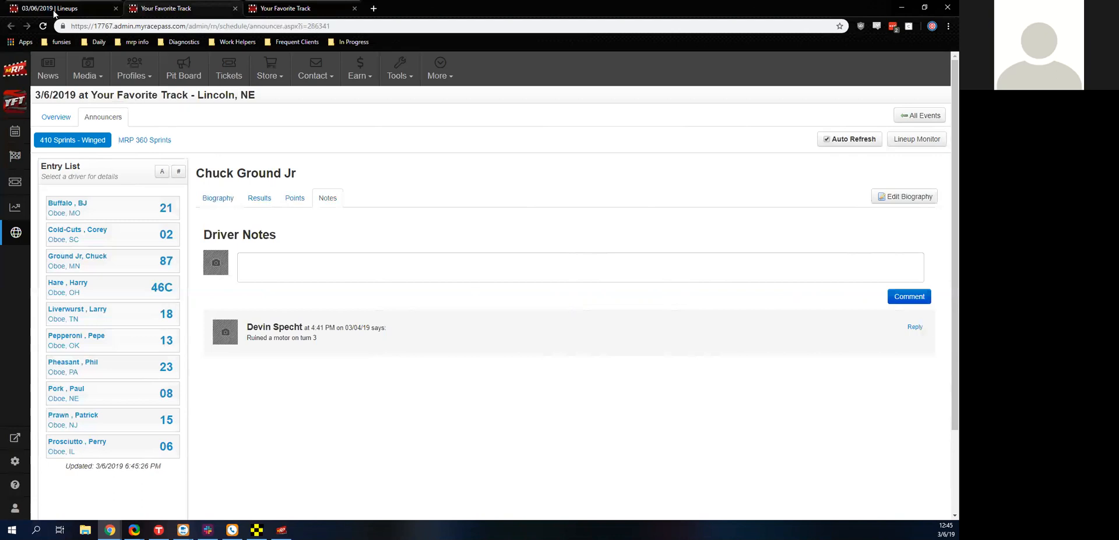
Return to the A Features lineups and view the Media Format text of A Feature 1's lineups and results.
left_click(51, 8)
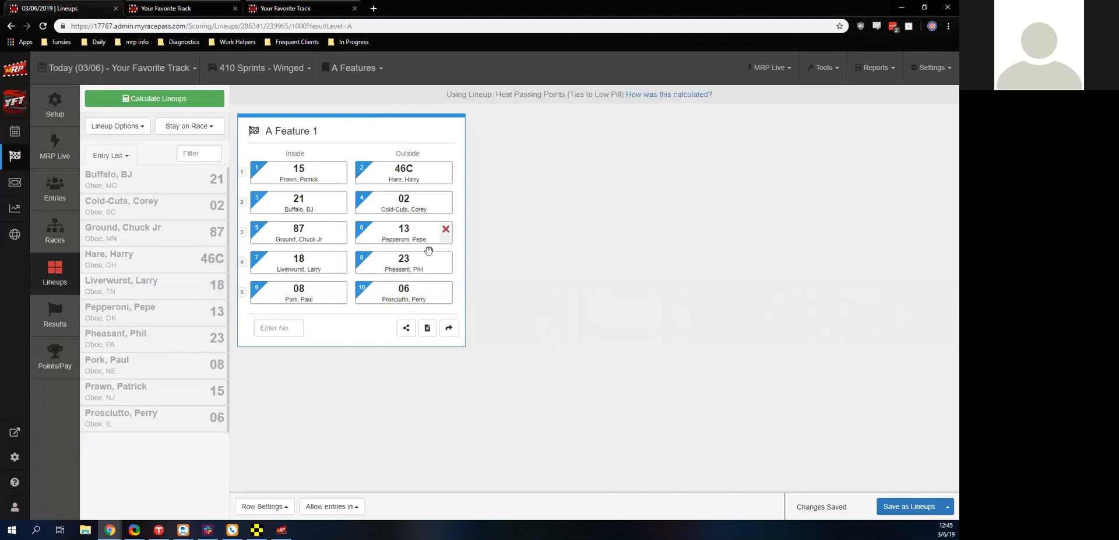
left_click(426, 329)
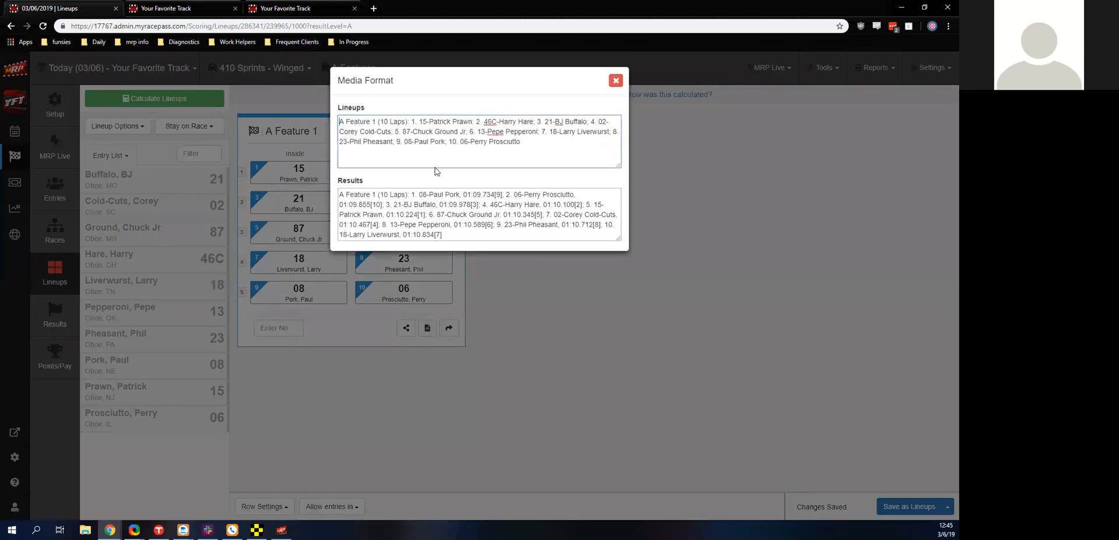
left_click(616, 79)
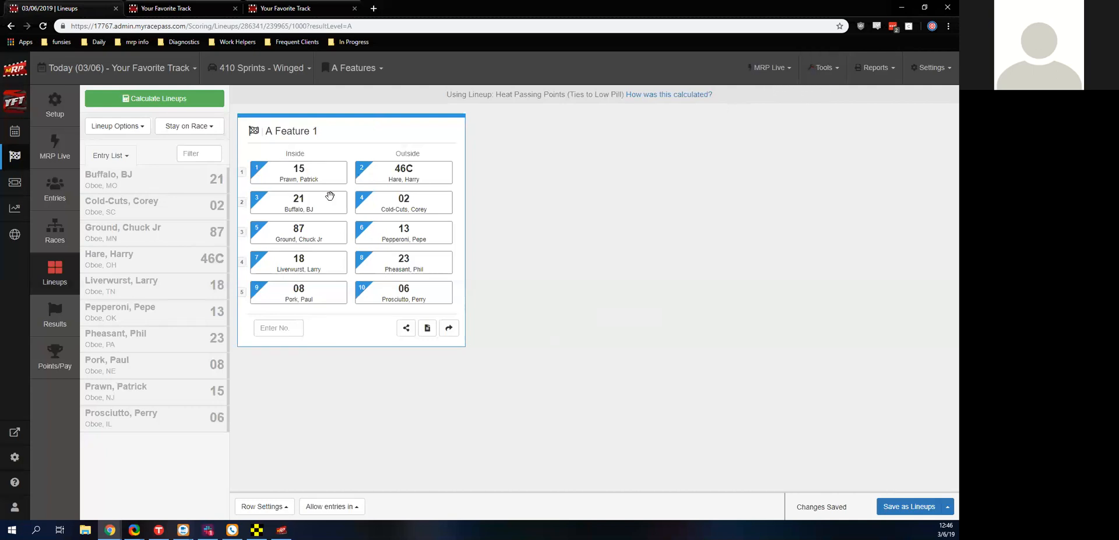
key("alt+Tab")
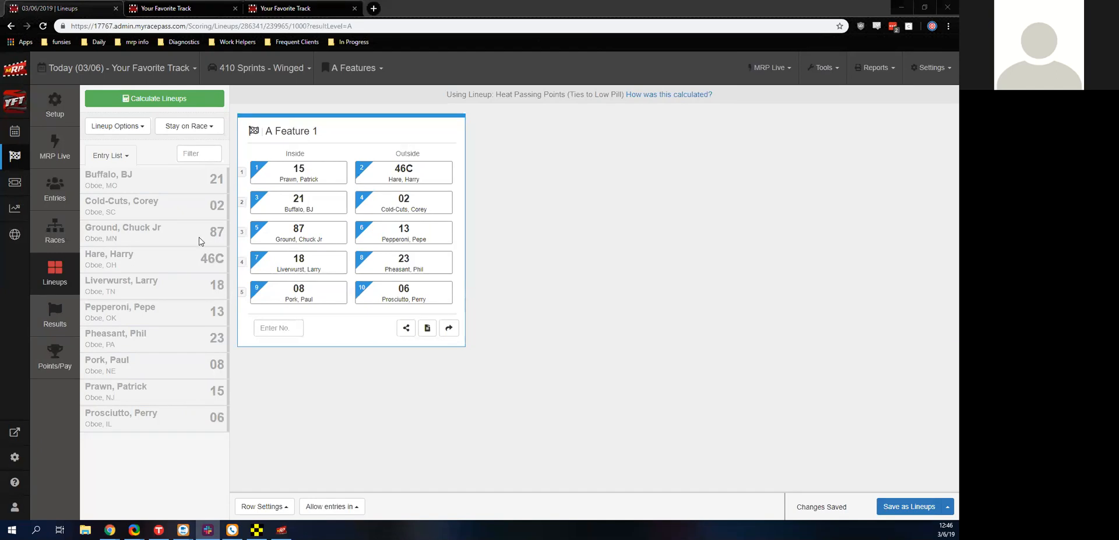
Examine the list of reports available for the current event without opening any of them.
left_click(866, 68)
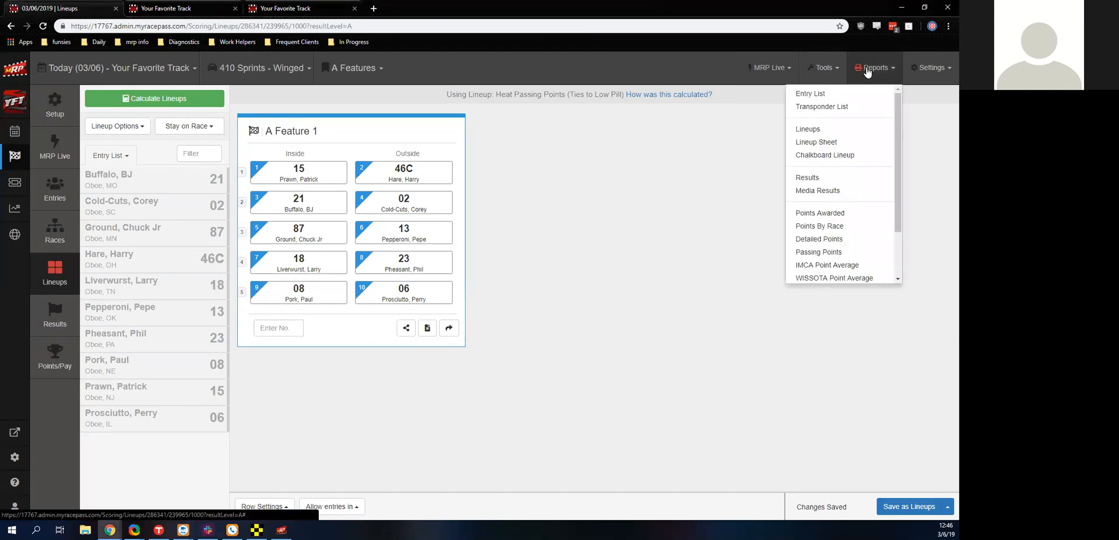
scroll(860, 88, "down", 1)
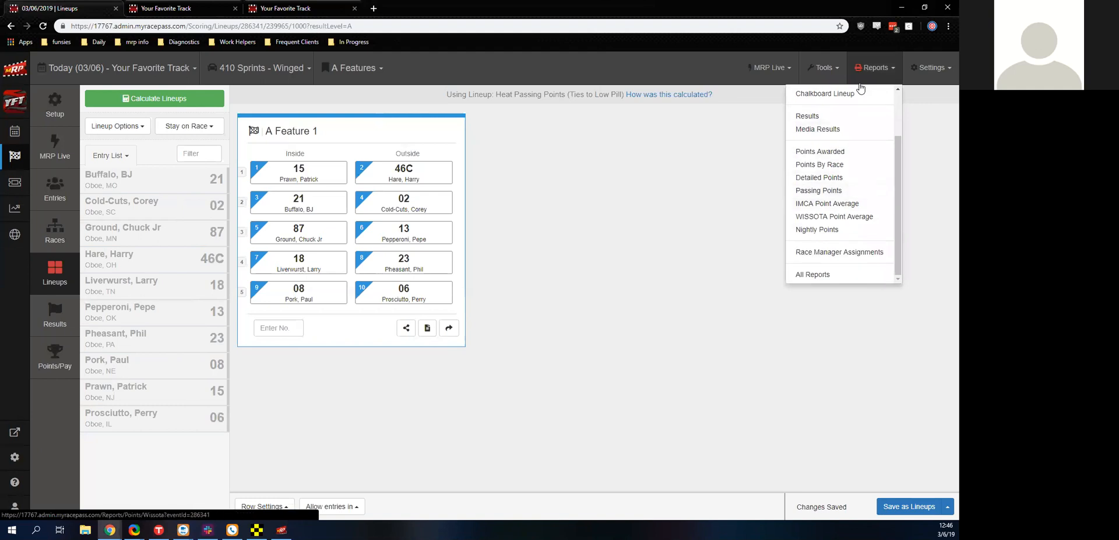
scroll(860, 88, "up", 1)
left_click(861, 85)
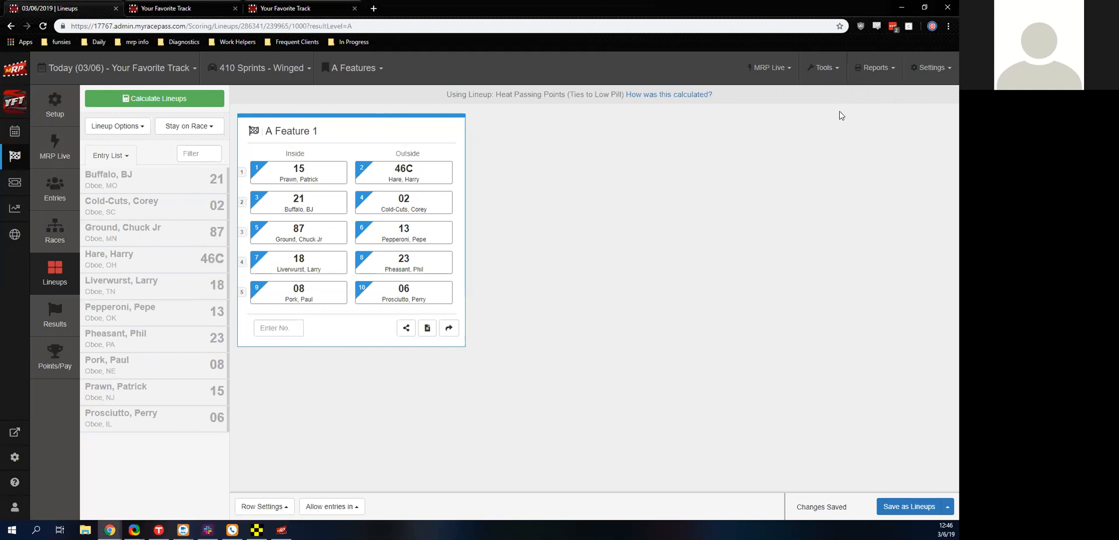
left_click(866, 67)
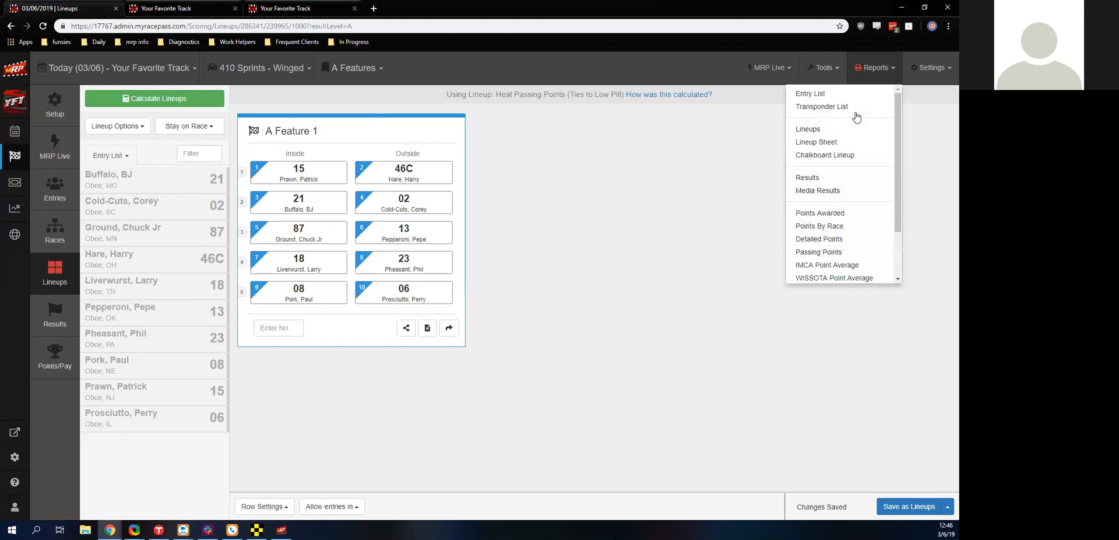
scroll(855, 185, "down", 2)
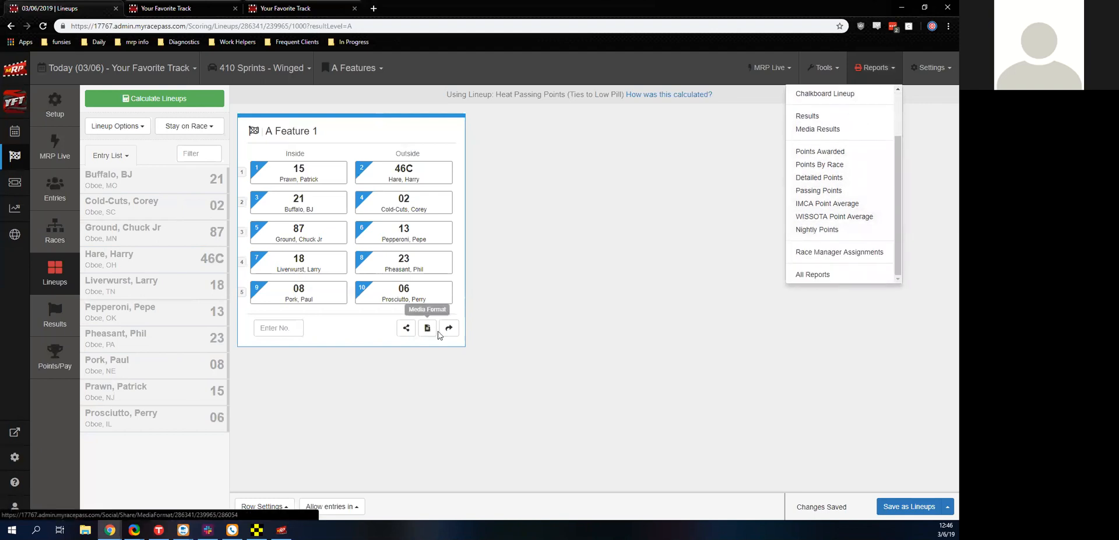
Open the track's full Reports page and examine the entry, lineup, result and point reports offered.
left_click(22, 214)
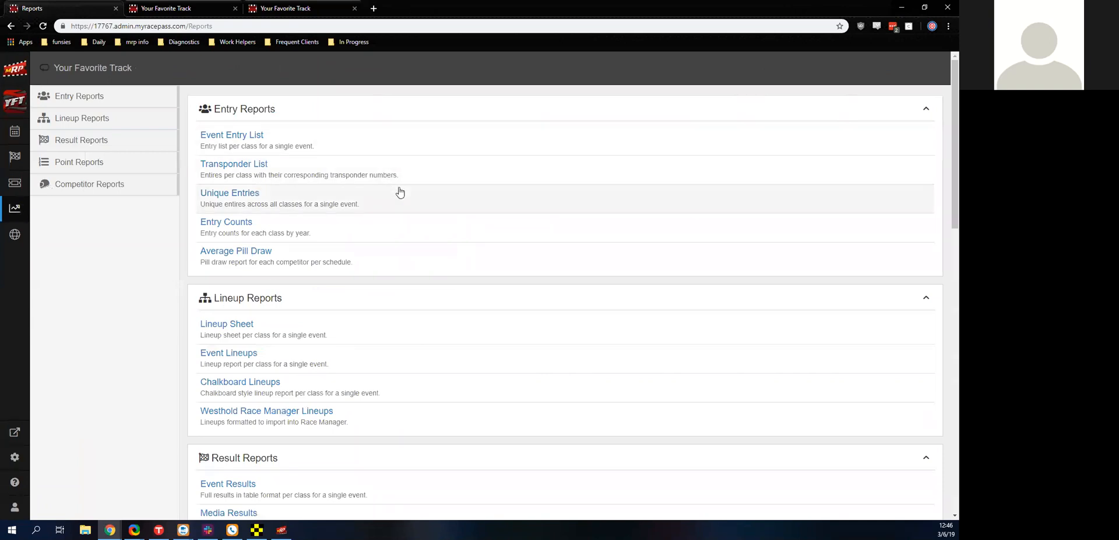
scroll(432, 224, "down", 4)
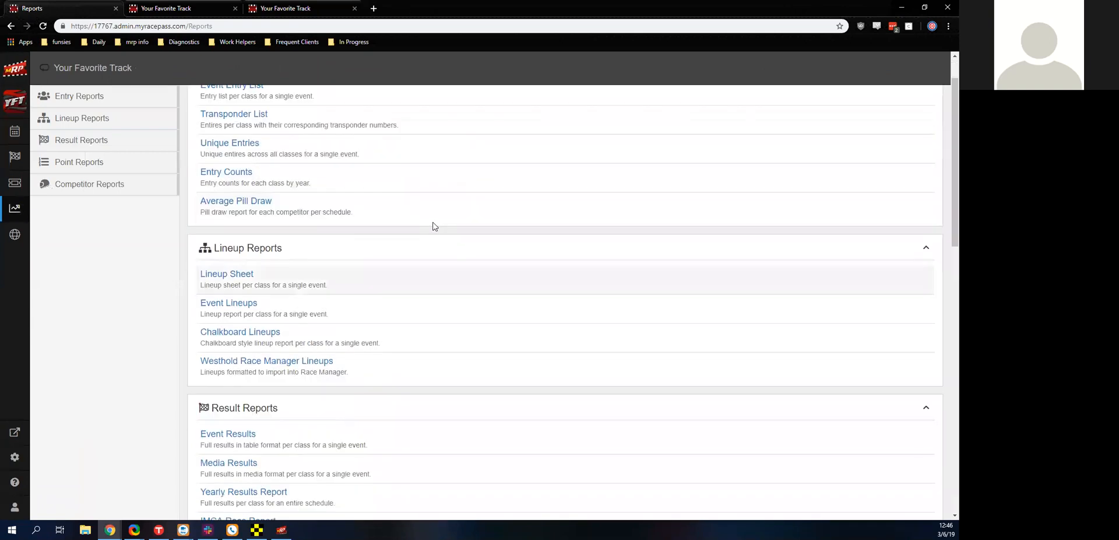
scroll(431, 225, "down", 3)
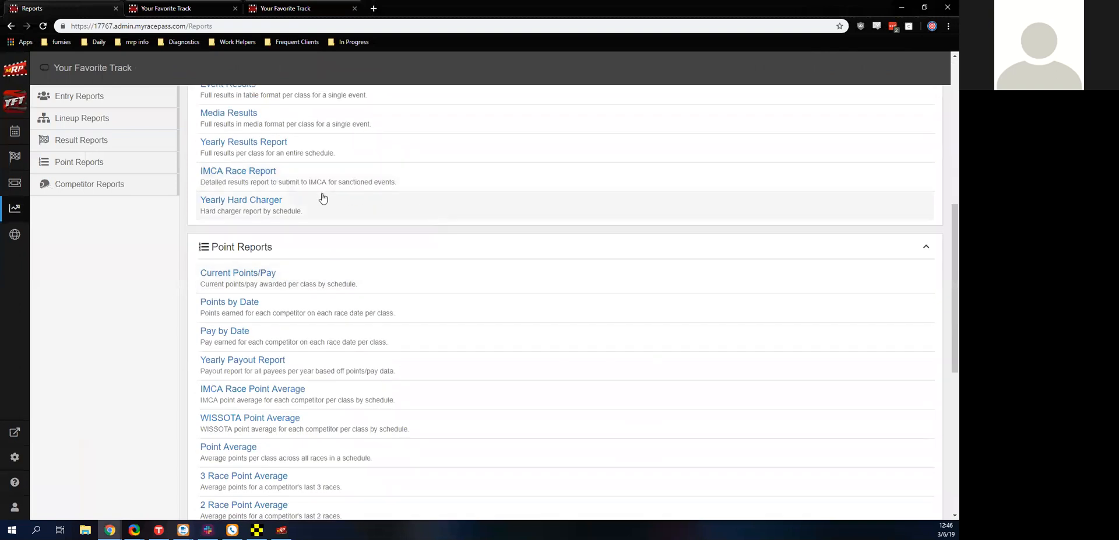
scroll(303, 207, "down", 2)
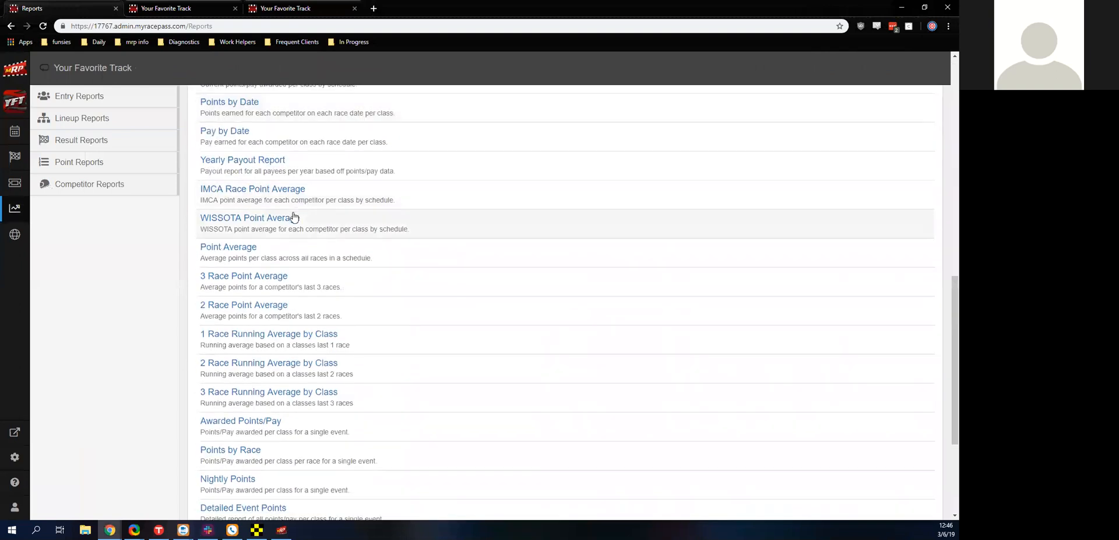
scroll(206, 310, "up", 2)
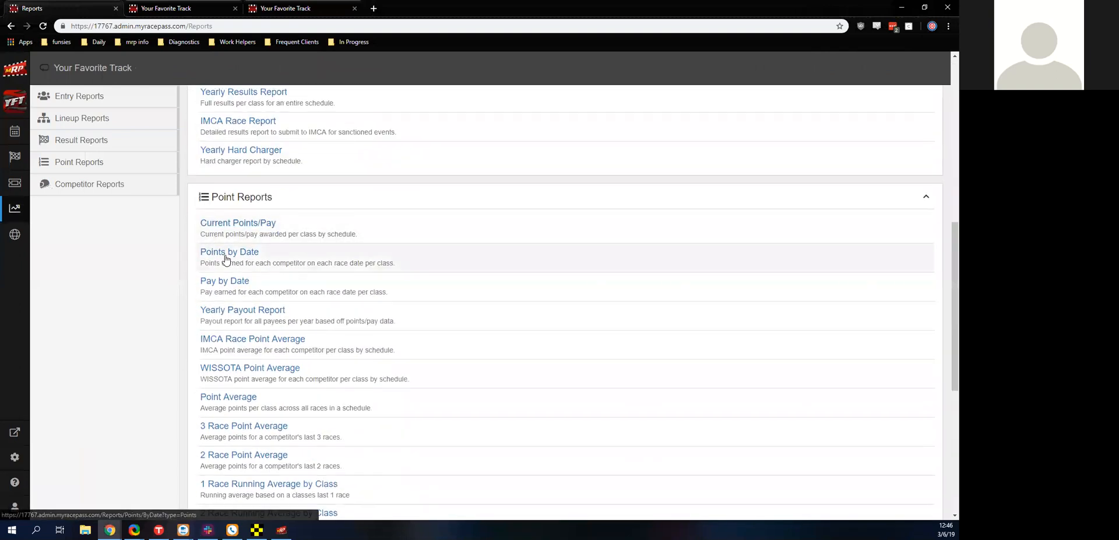
Open the Points by Date report for the 2019 - Your Favorite Track schedule and export it to Excel.
left_click(256, 252)
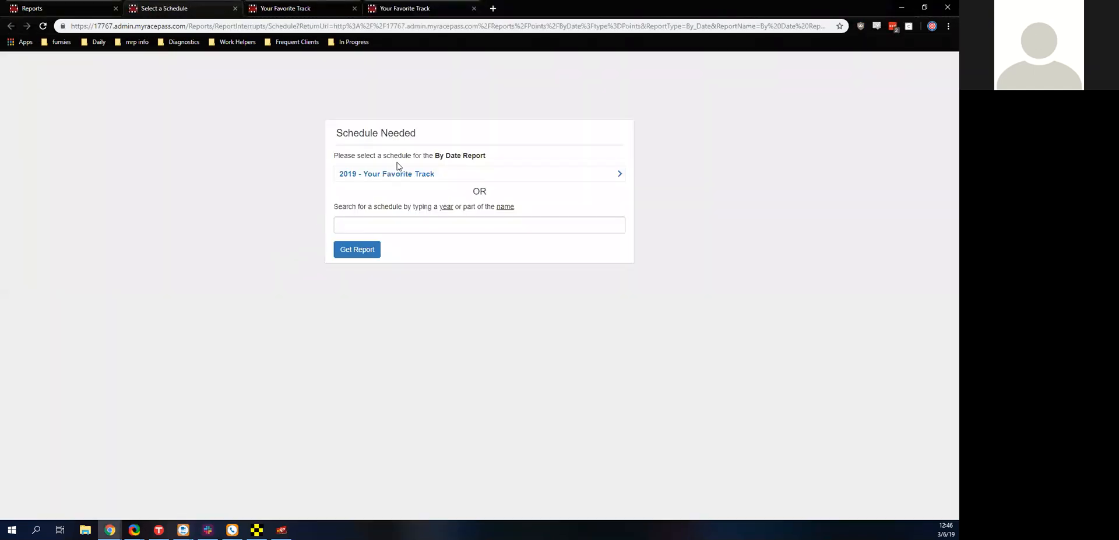
left_click(389, 175)
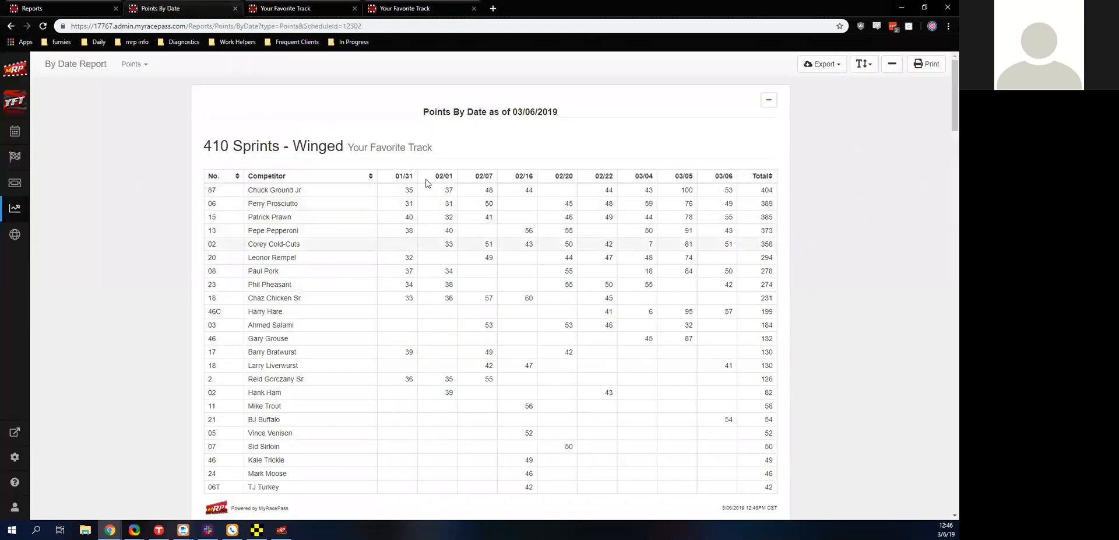
scroll(429, 180, "down", 2)
scroll(429, 182, "up", 2)
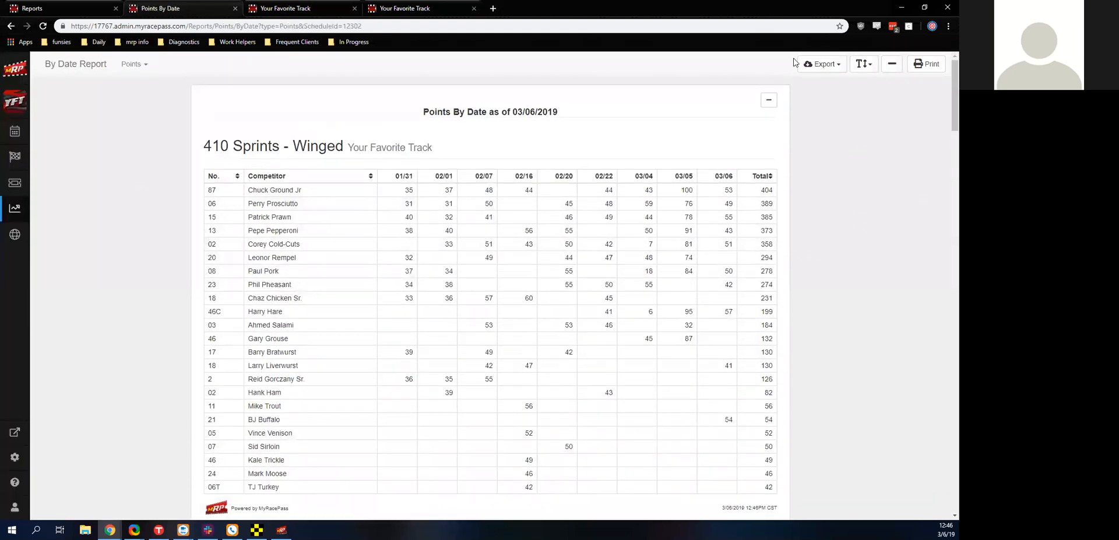
left_click(819, 65)
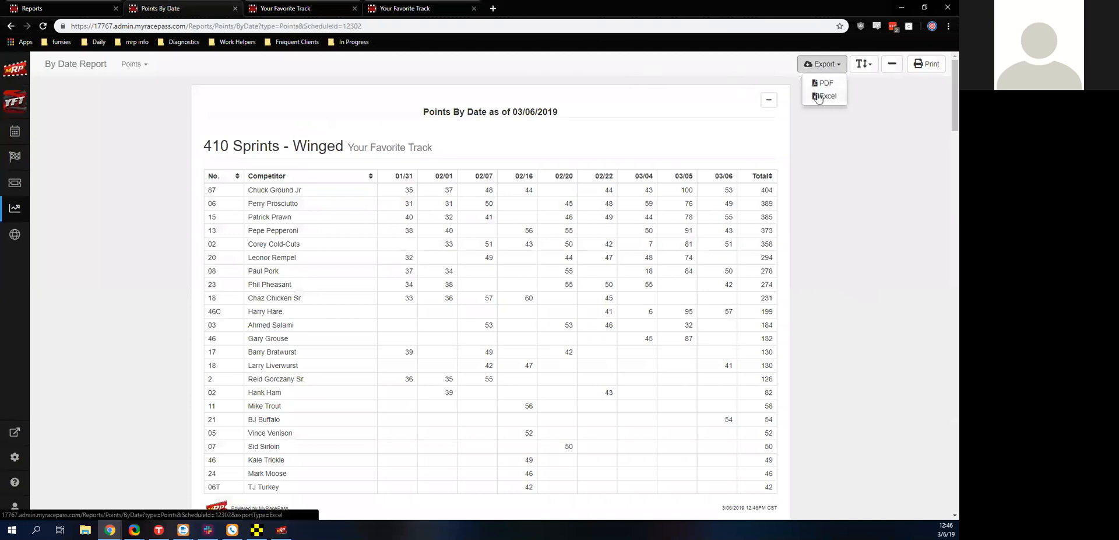
left_click(819, 96)
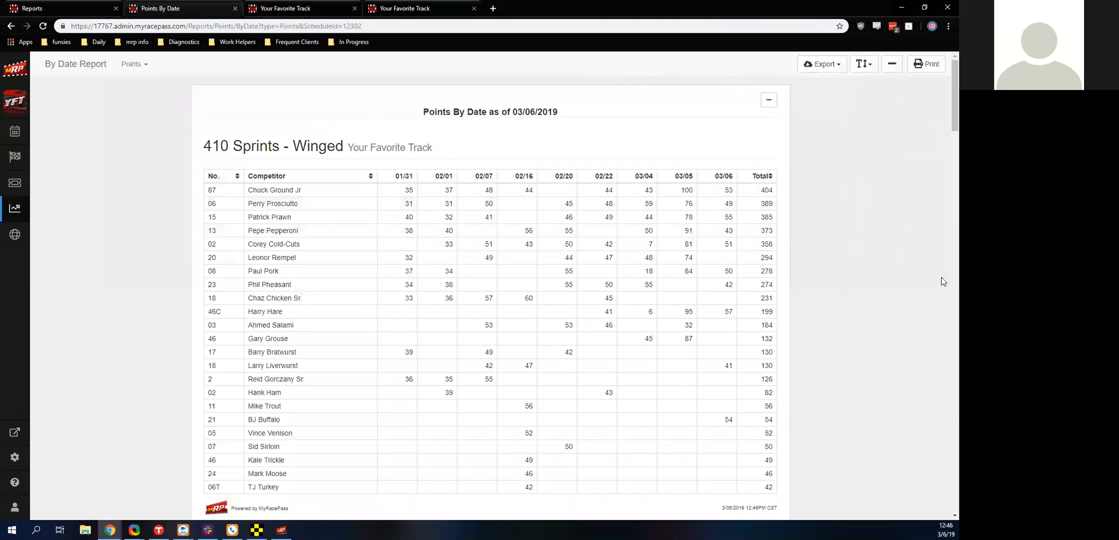
Review the Points by Date standings for the 410, 360 and 305 sprint classes.
scroll(941, 277, "down", 1)
scroll(941, 278, "down", 8)
scroll(317, 225, "up", 3)
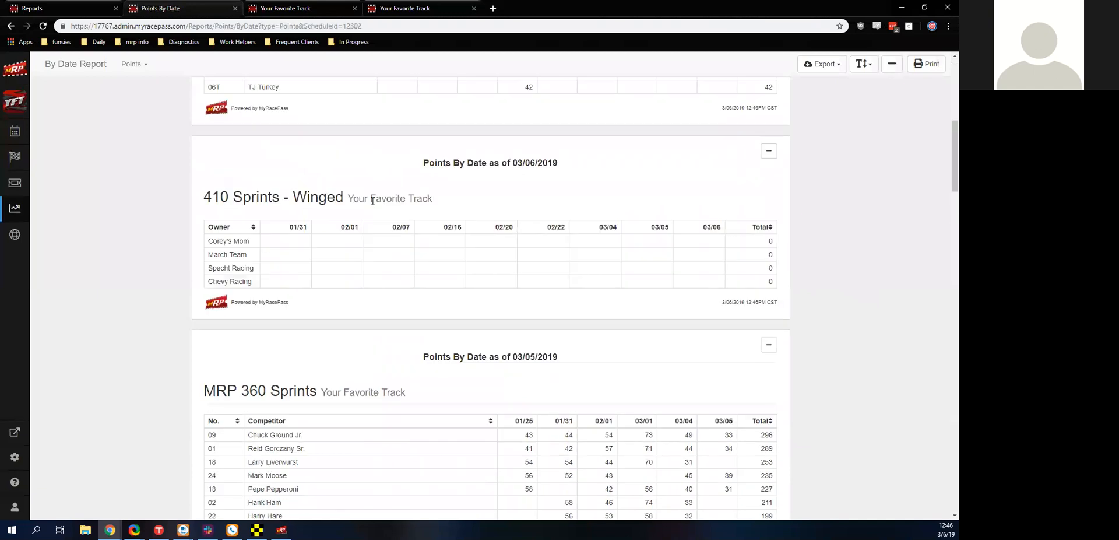
scroll(373, 200, "down", 18)
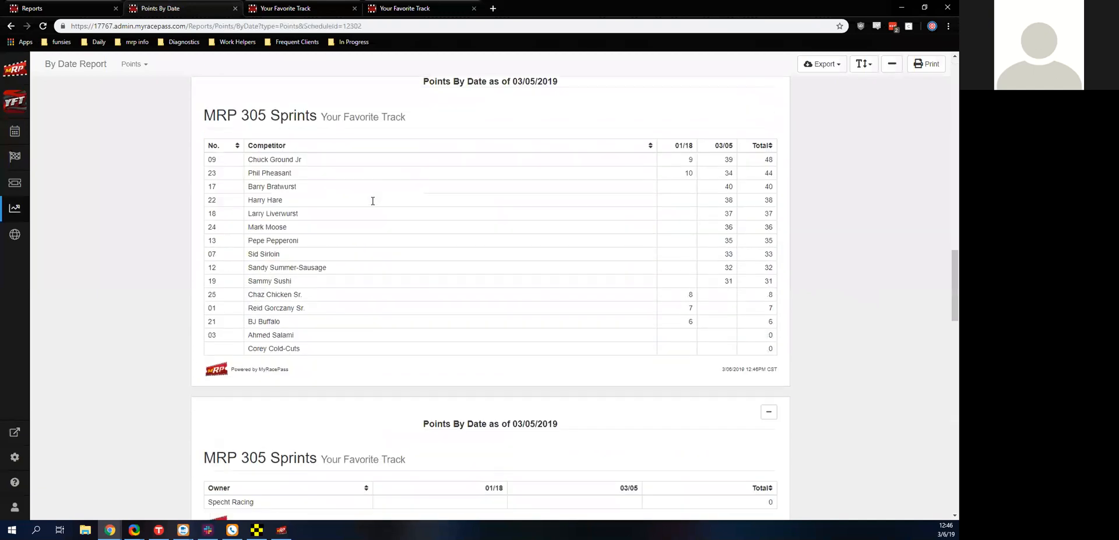
Return to the Reports page and examine the remaining point reports and the competitor reports.
left_click(81, 7)
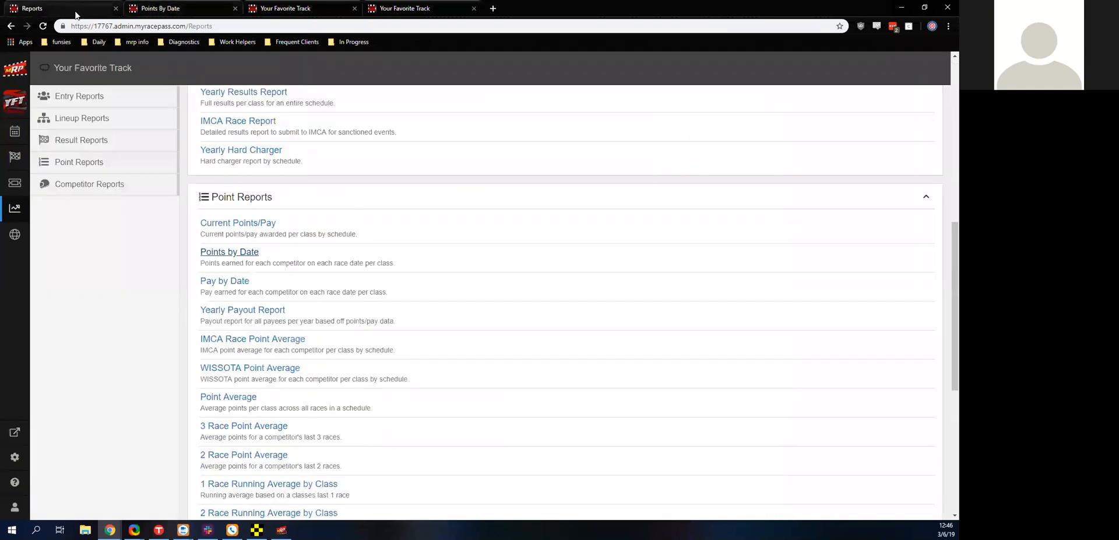
scroll(333, 249, "down", 6)
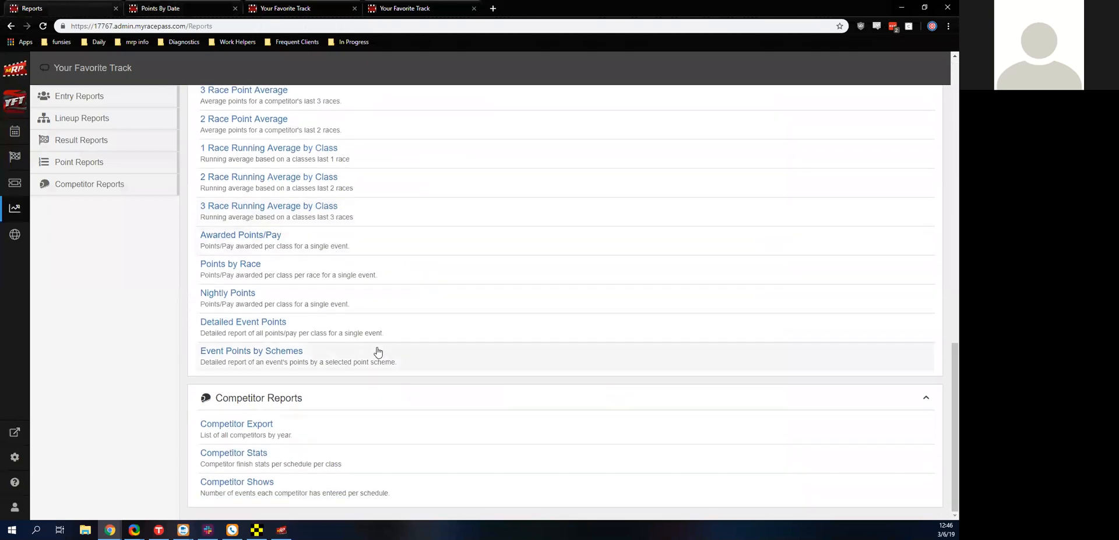
scroll(396, 343, "up", 7)
scroll(402, 339, "up", 4)
Open the 03/06 event's race setup and review the pill and transponder options of both classes.
left_click(14, 156)
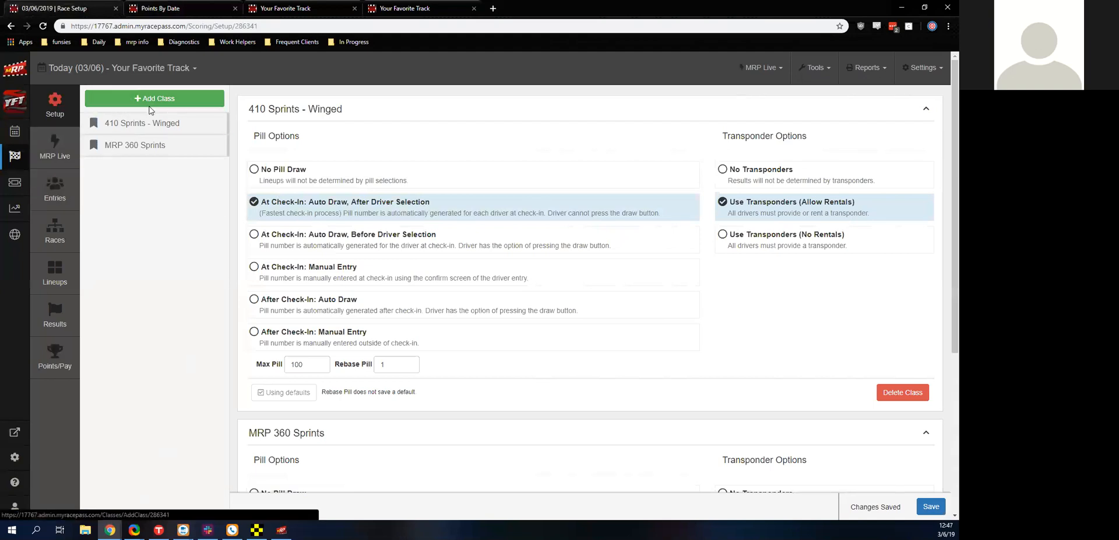
scroll(295, 225, "down", 5)
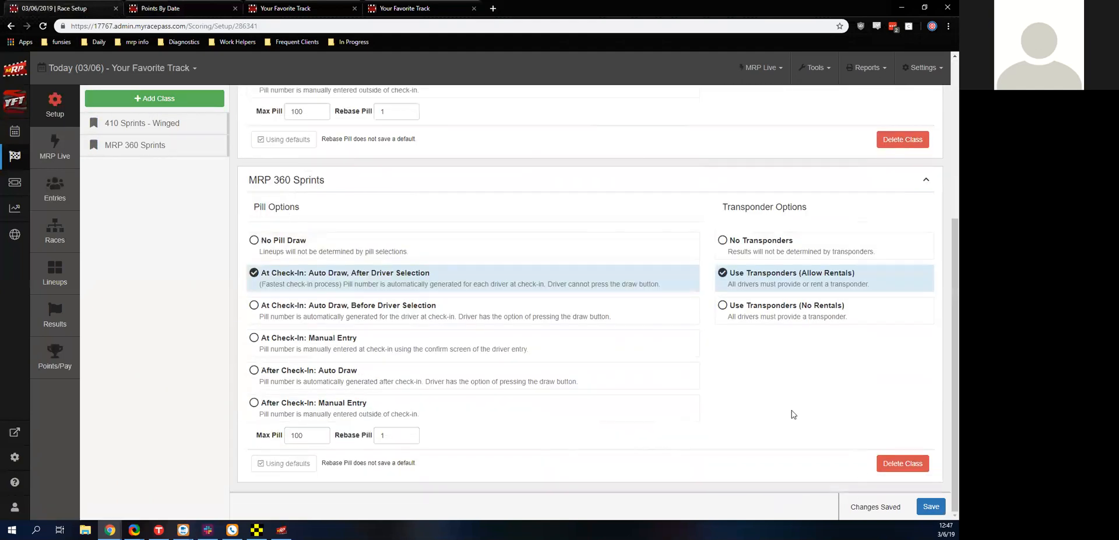
Add the car 46 driver from Oboe, KS to the 410 Sprints - Winged entries with transponder 100323 and lineup override Starting at back for heats.
left_click(65, 187)
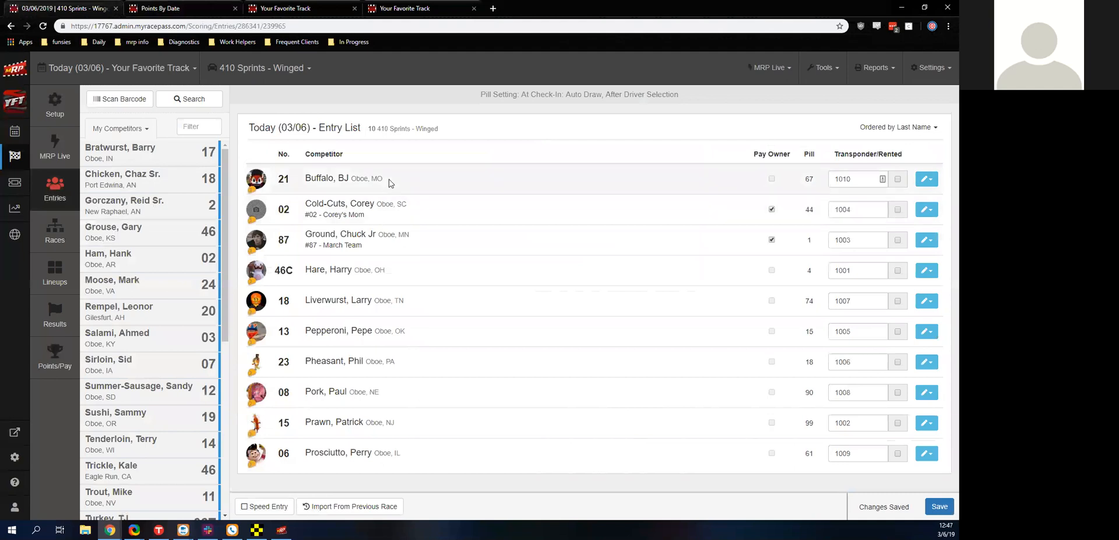
left_click(150, 231)
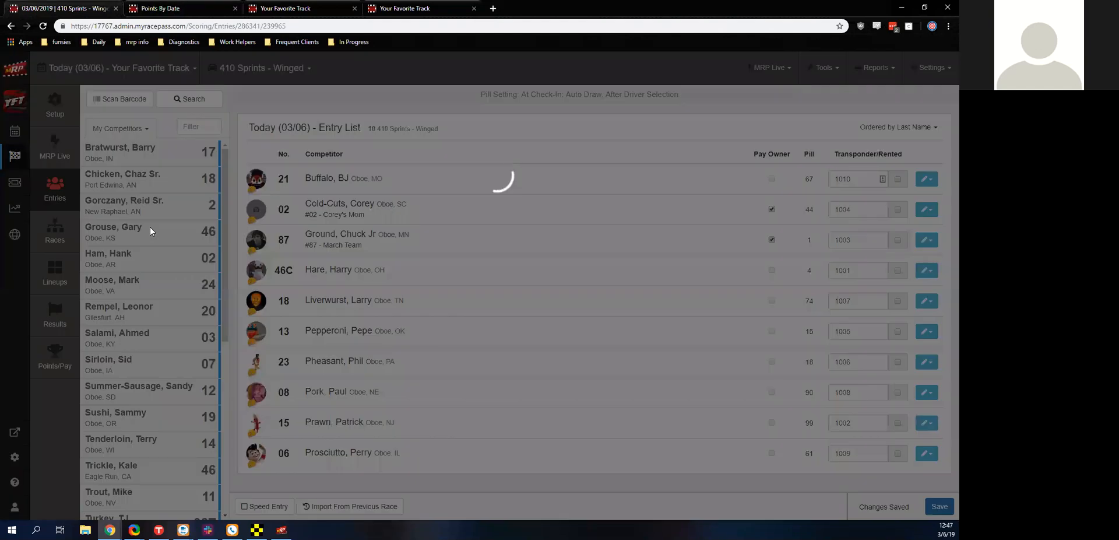
left_click(582, 279)
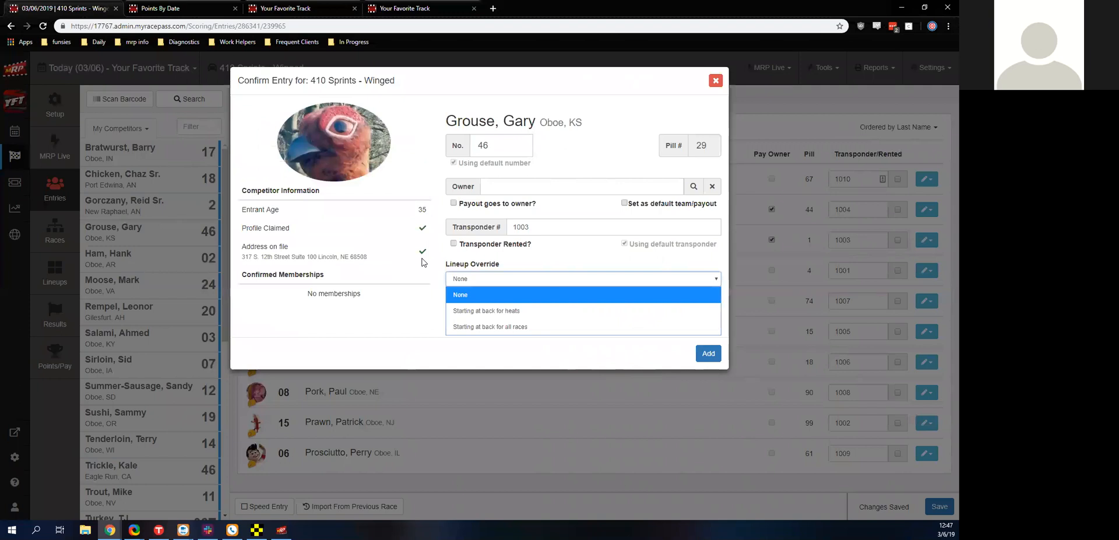
left_click(466, 310)
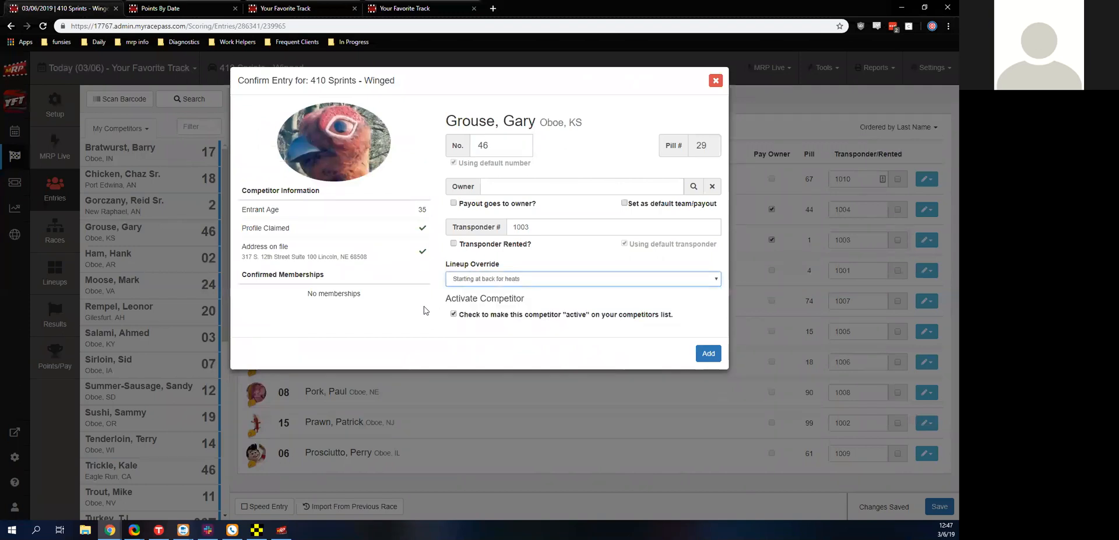
left_click(706, 356)
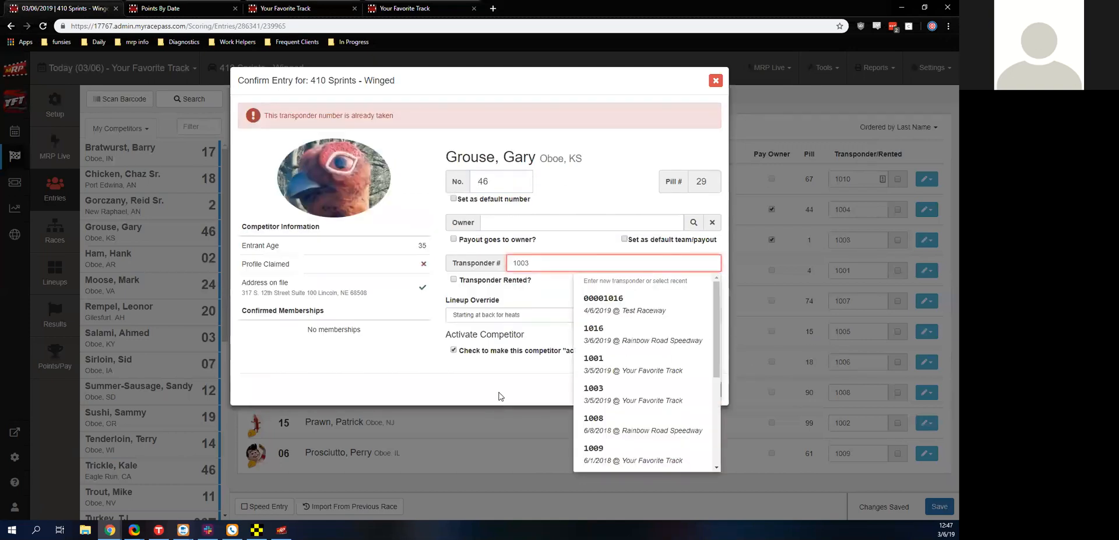
type("23")
left_click(429, 357)
left_click(697, 389)
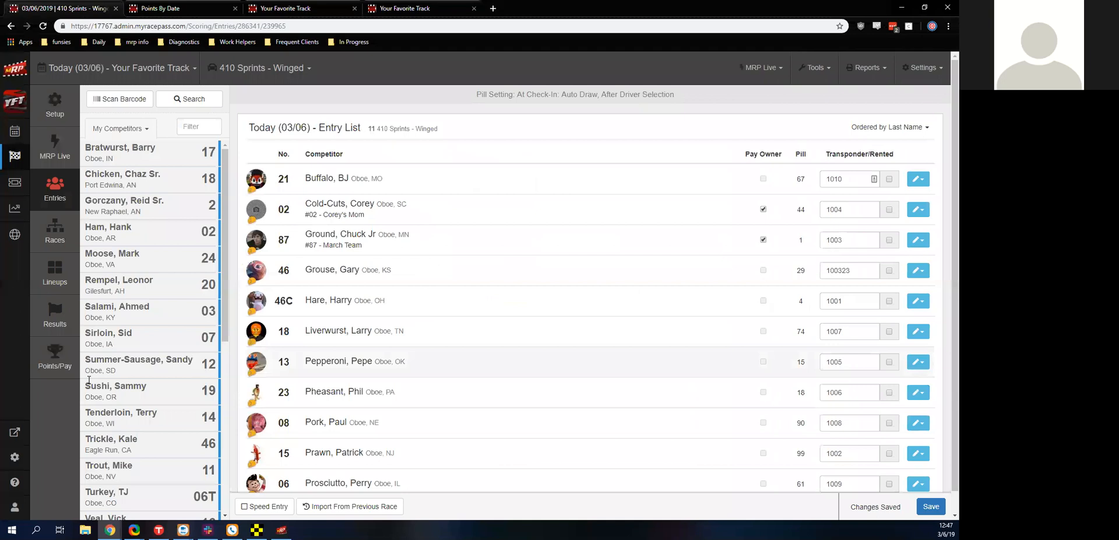
Open the Heats lineups and try adding car 46 manually to Heat 1, removing it again.
left_click(56, 281)
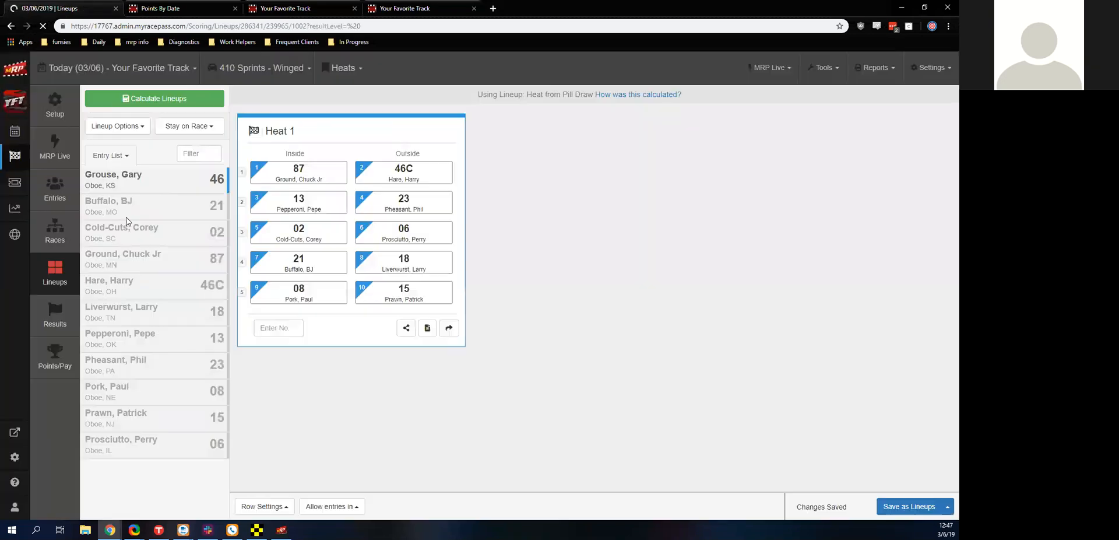
left_click(121, 185)
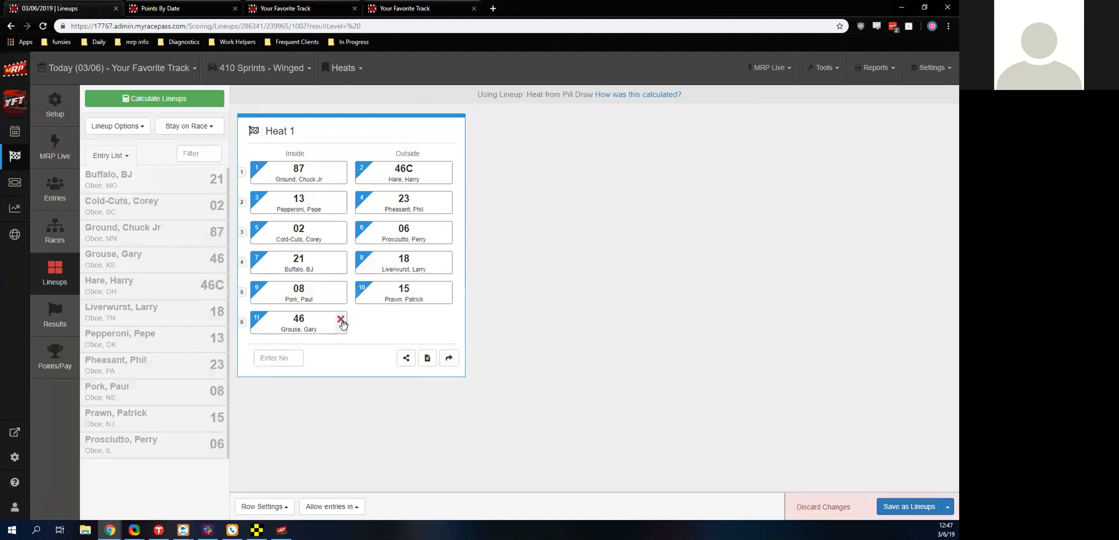
left_click(342, 320)
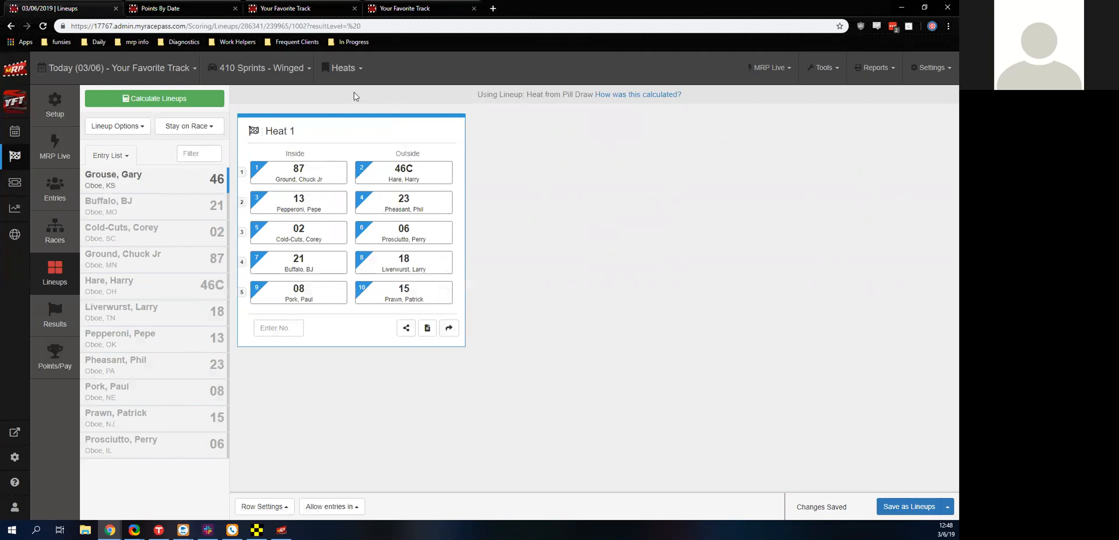
Recalculate the Heats lineups from the pill draw so that car 46 starts at the back of Heat 1.
left_click(203, 108)
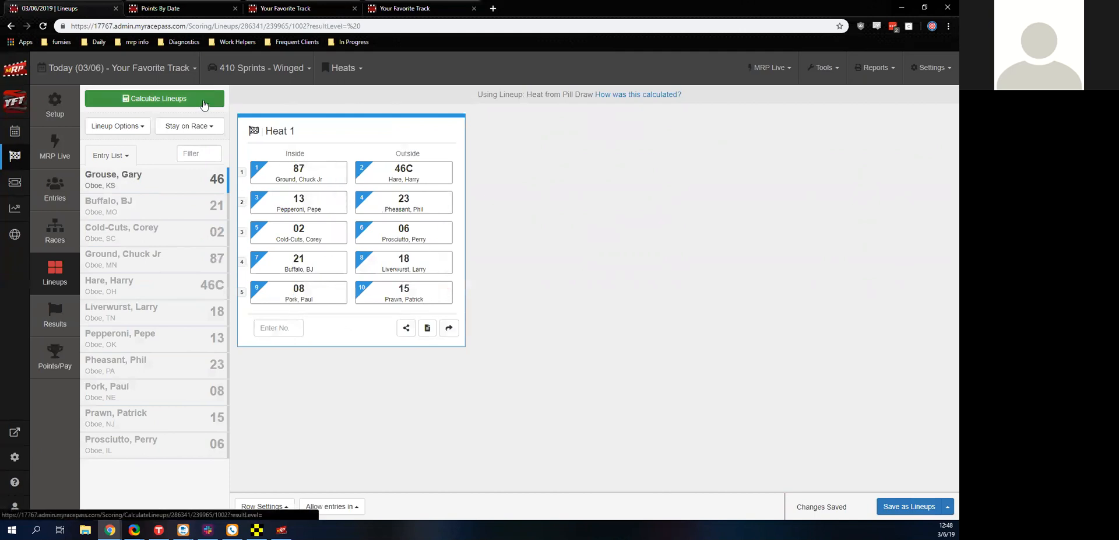
left_click_drag(445, 194, 448, 218)
left_click(448, 192)
left_click(658, 372)
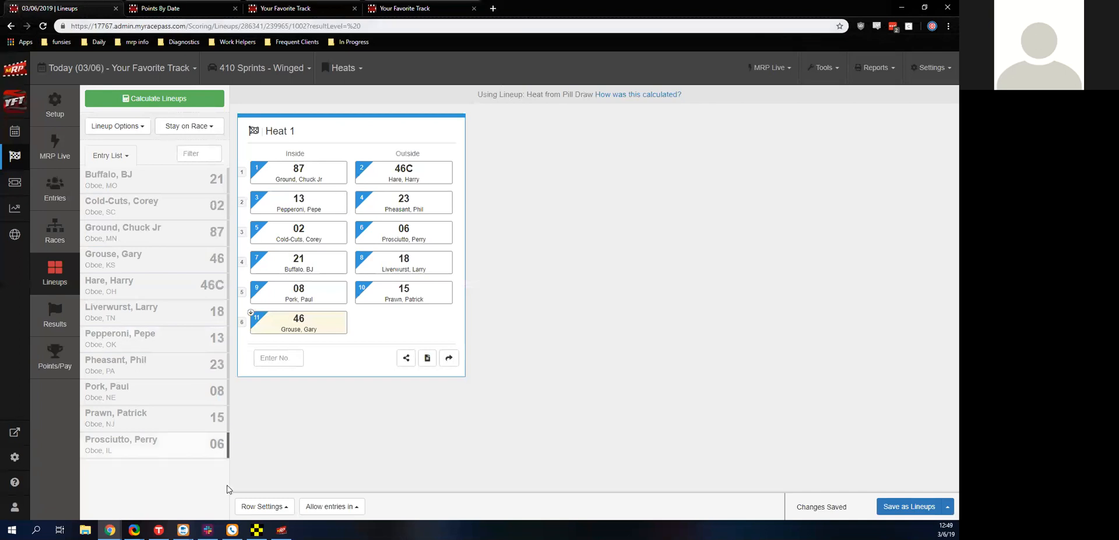
Switch to the MyRacePass desktop connection app, view its Race Manager status and loaded assignments, and return to the Heat 1 lineup.
left_click(281, 529)
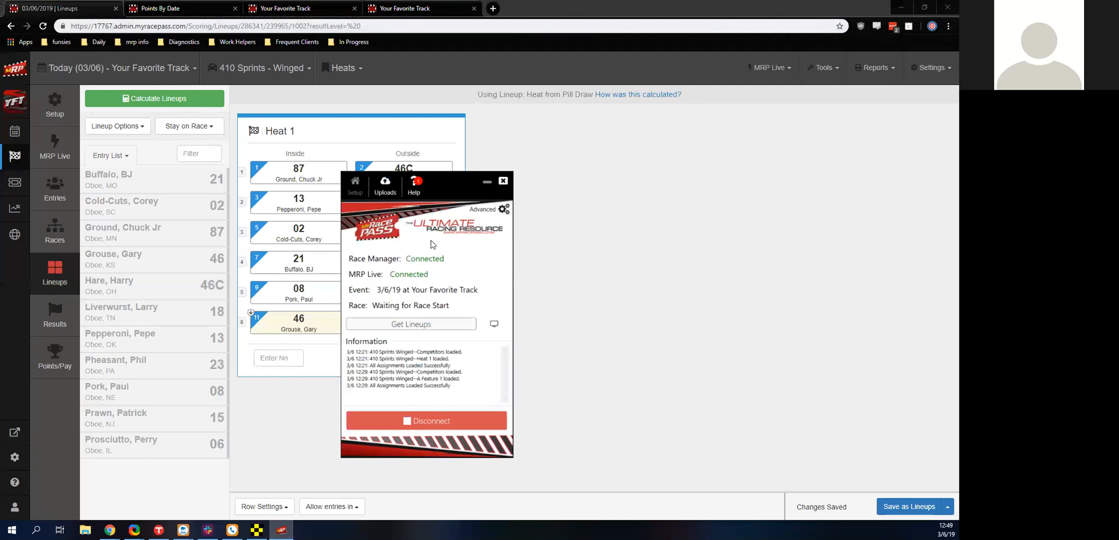
left_click_drag(433, 245, 556, 253)
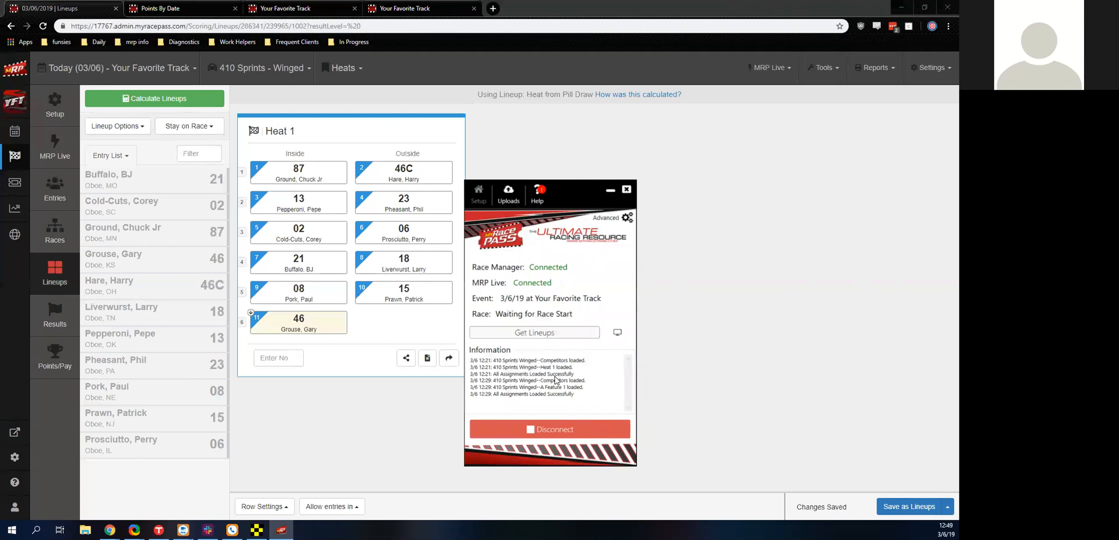
key("alt+Tab")
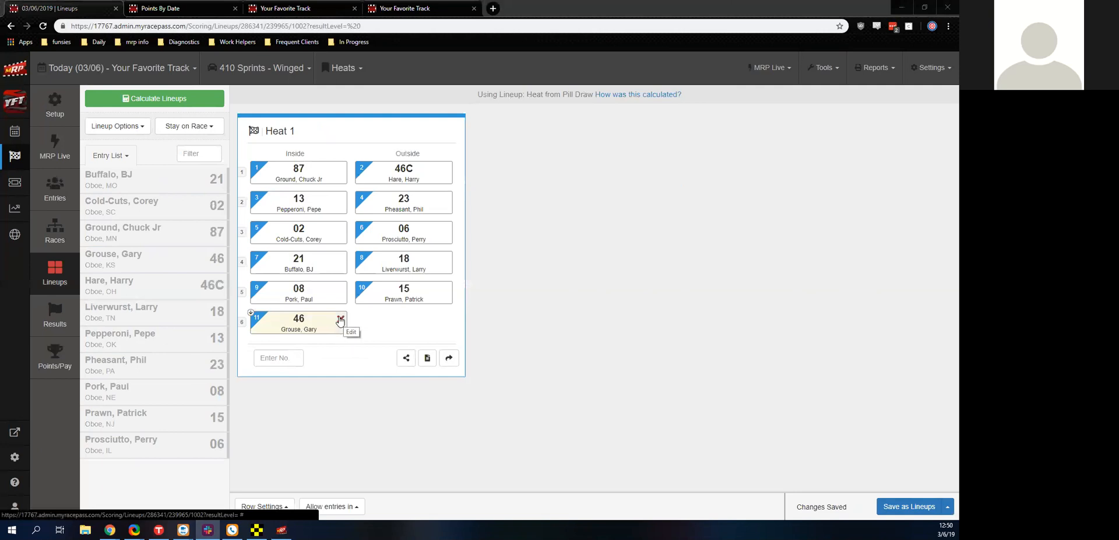
Remove car 46 from the Heat 1 lineup and save the change as lineups.
left_click(341, 318)
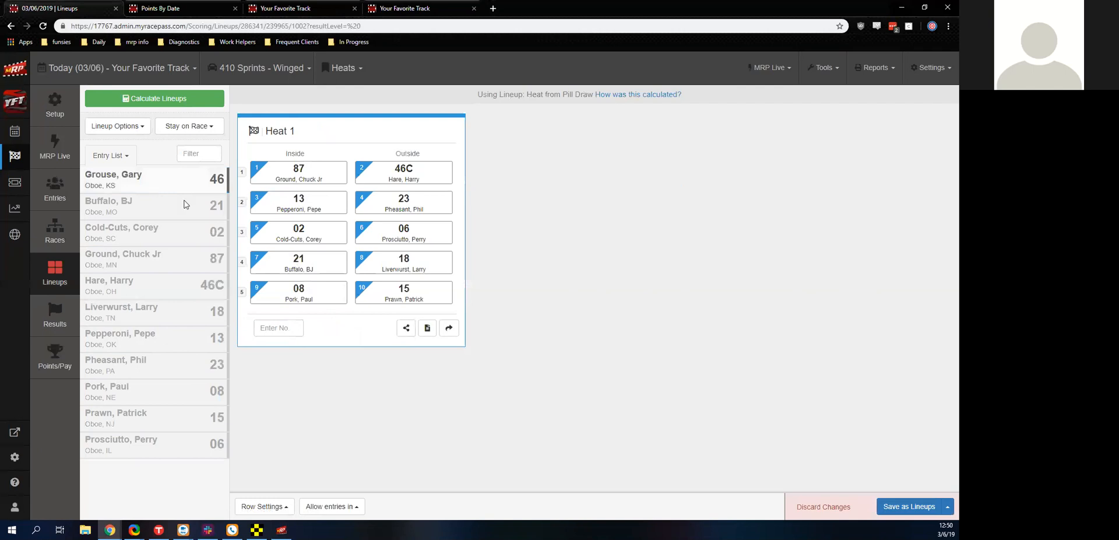
left_click(947, 506)
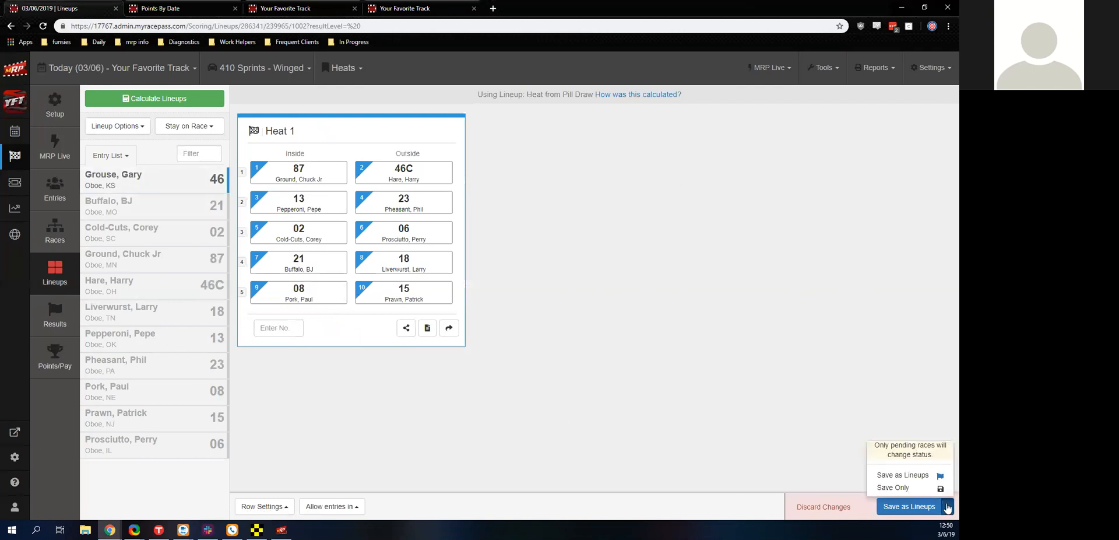
left_click(851, 448)
left_click(919, 508)
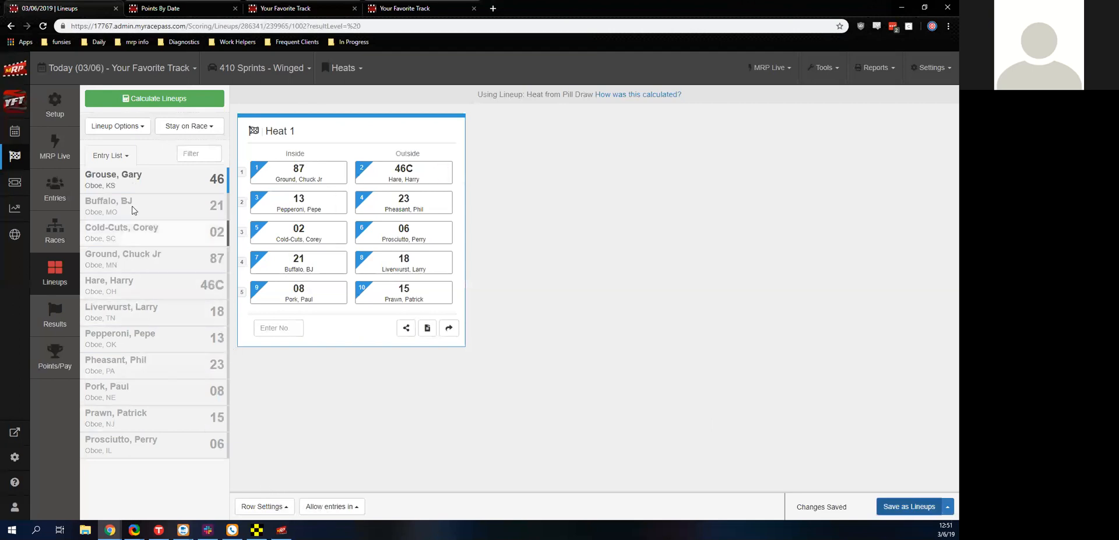
Review the Invert and Redraw lineup options, the races-per-row settings and the allowed-entries choices, and open the Heat 1 results.
left_click(109, 133)
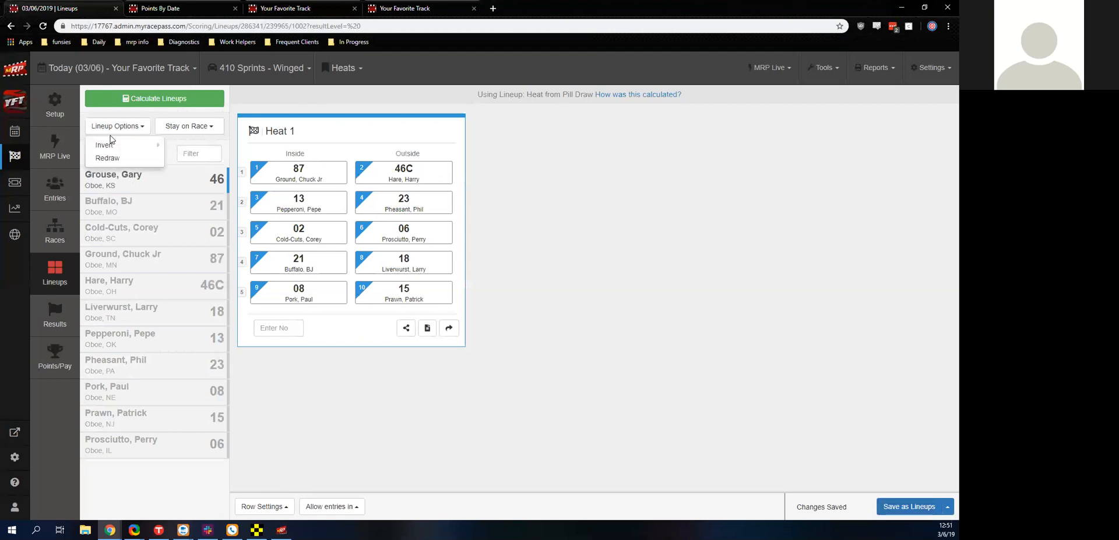
mouse_move(116, 147)
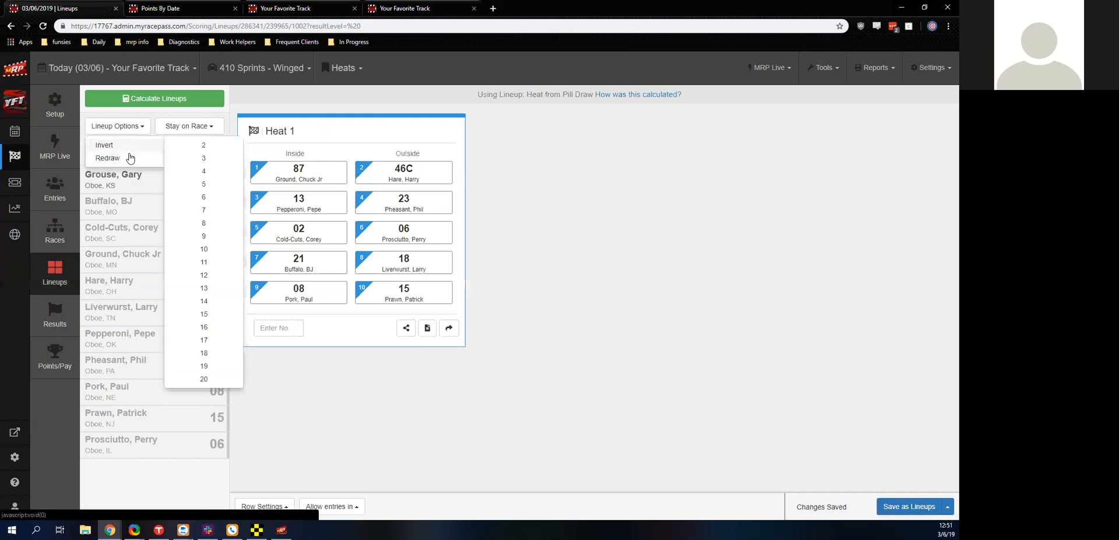
left_click(188, 141)
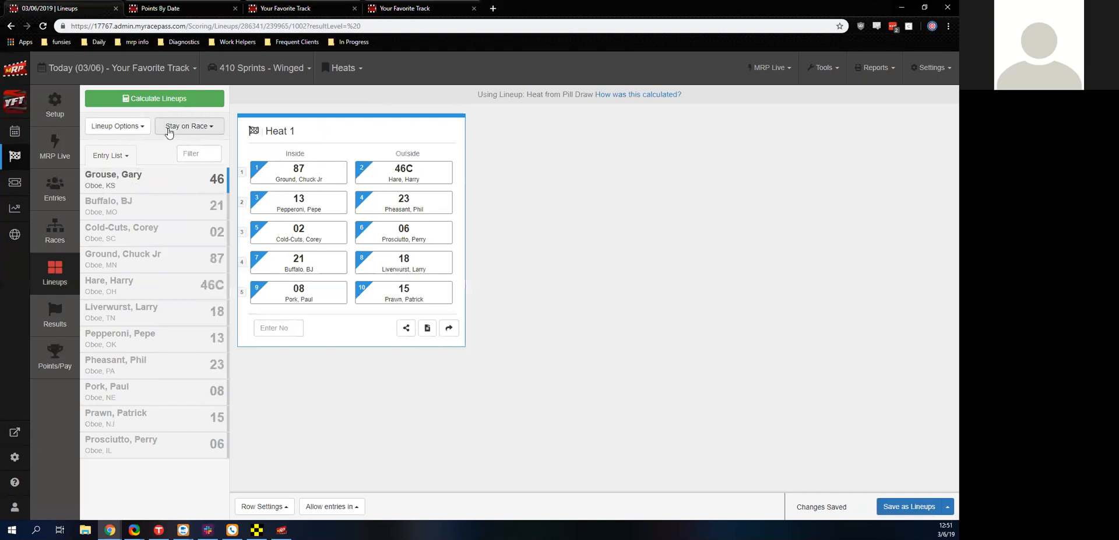
left_click(249, 507)
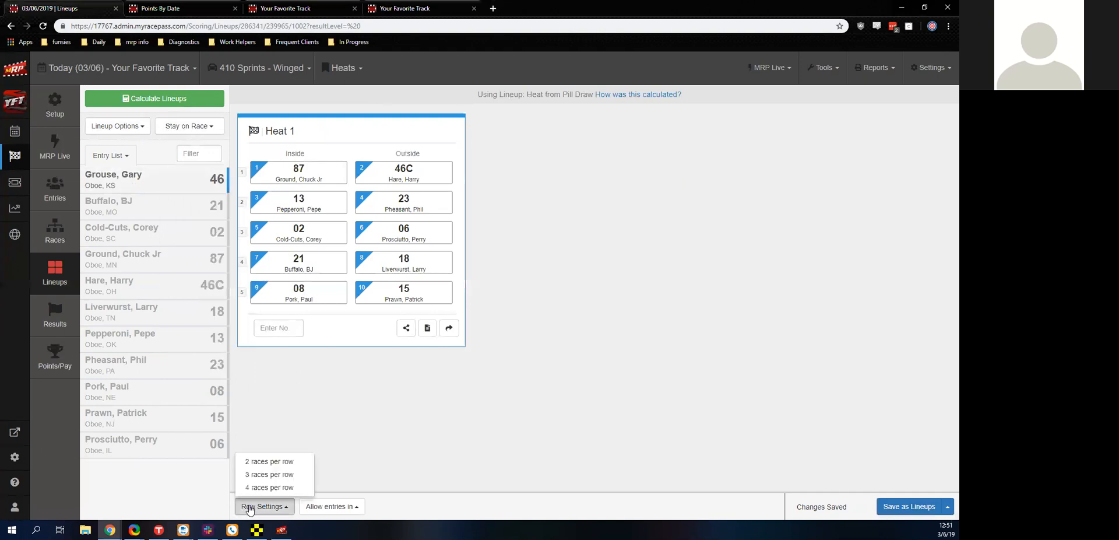
left_click(274, 508)
left_click(345, 509)
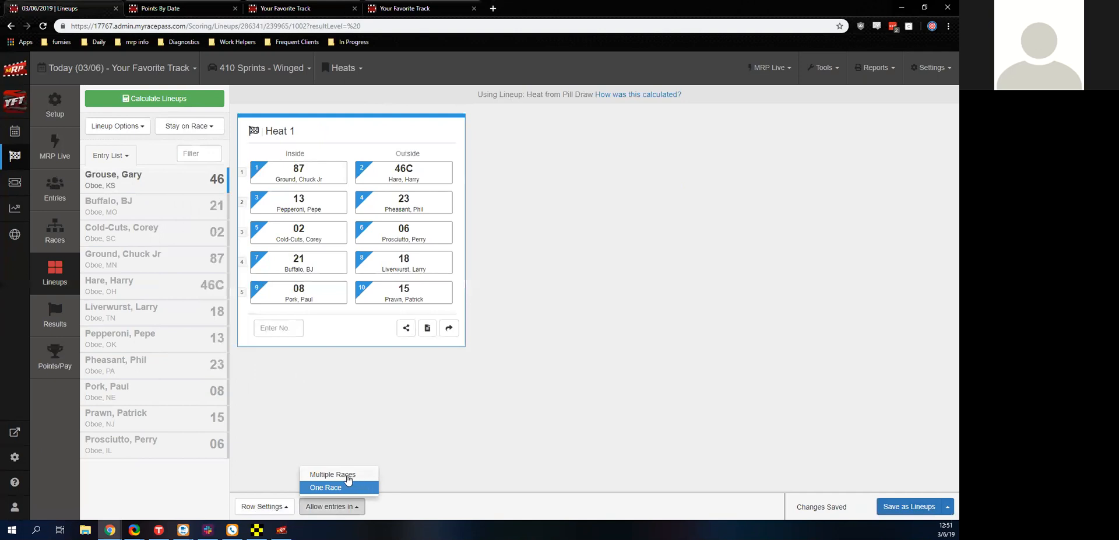
left_click(514, 383)
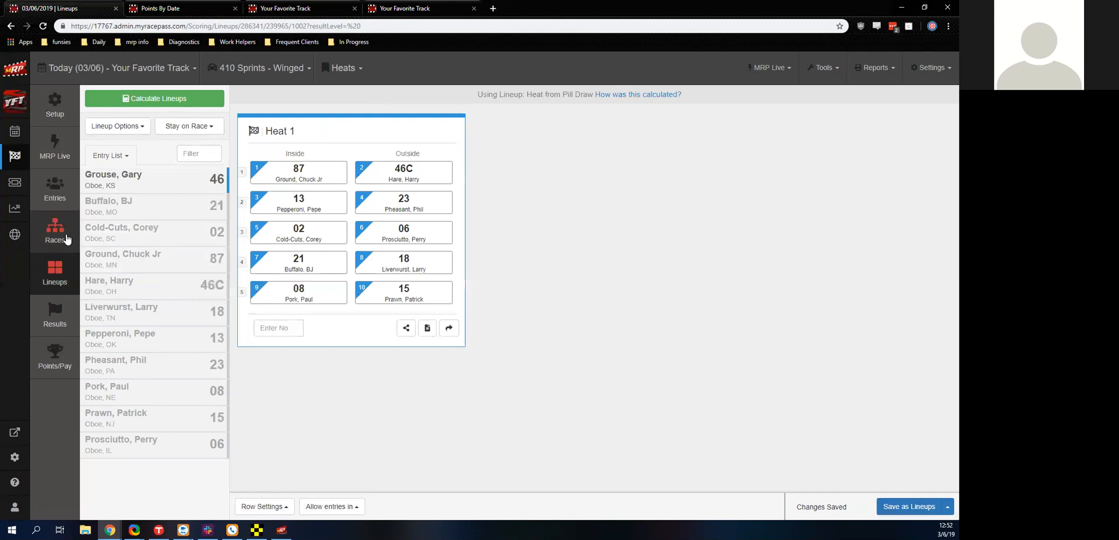
left_click(40, 310)
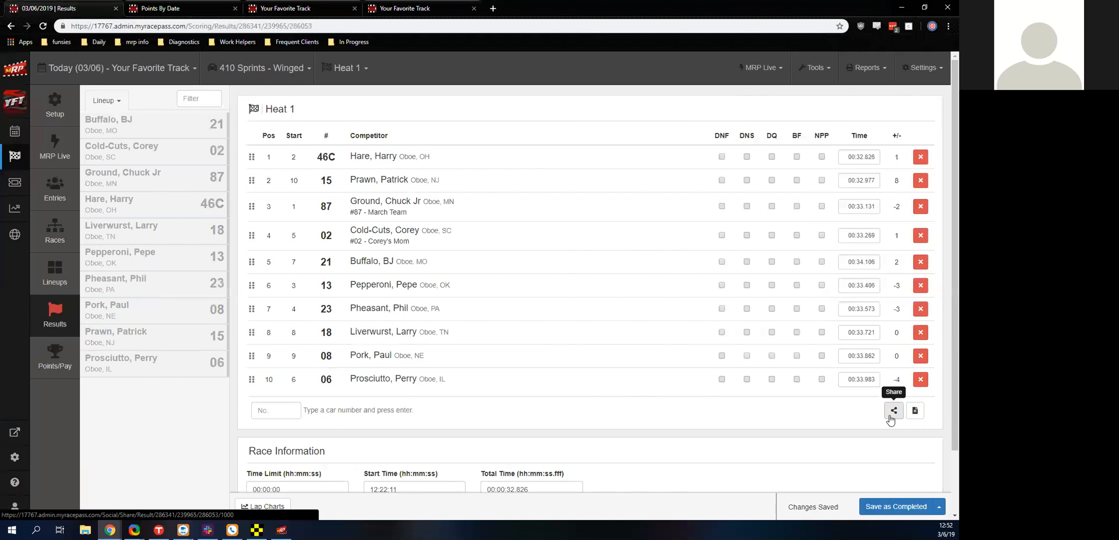
Open the track's Sandbox from the MyRacePass dashboard, and close it again to return to the live dashboard.
left_click(14, 78)
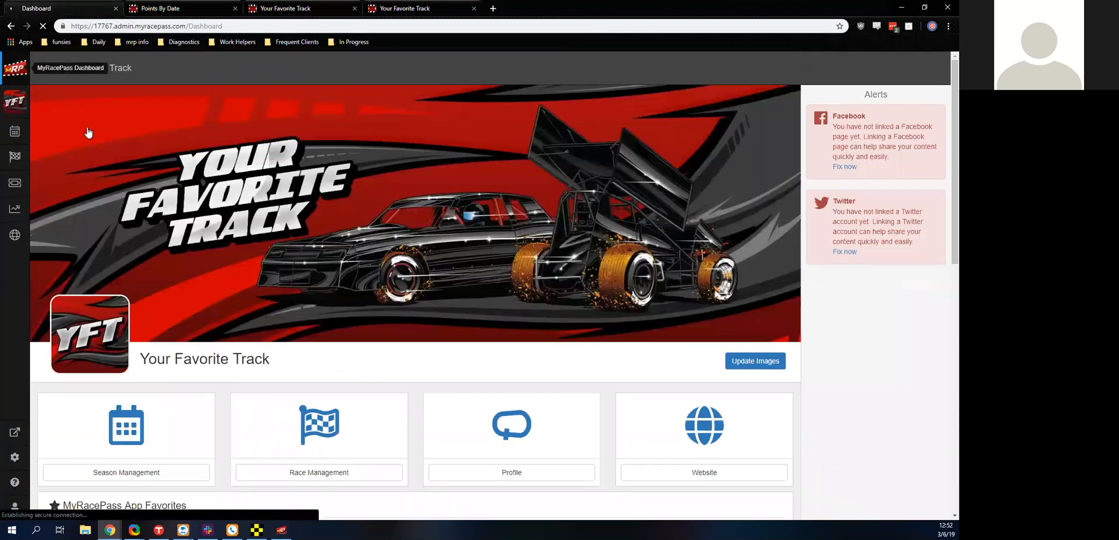
scroll(266, 162, "down", 10)
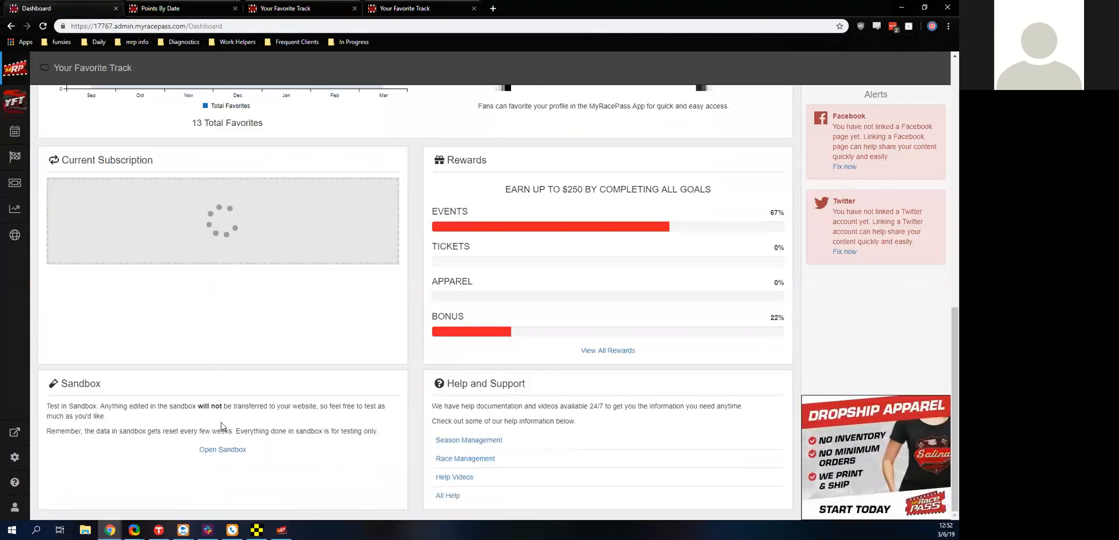
left_click(222, 450)
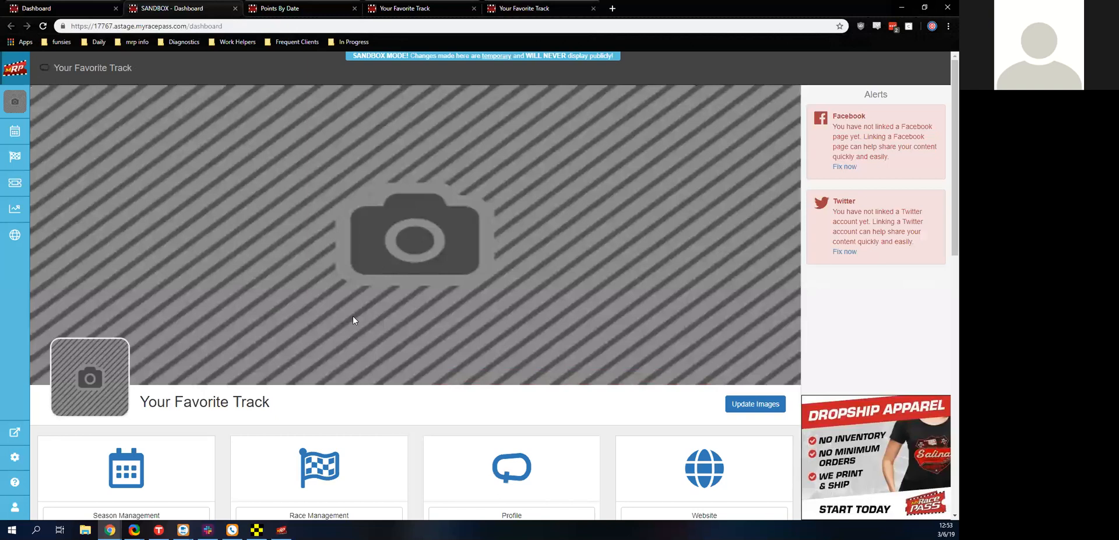
left_click(92, 8)
left_click(235, 8)
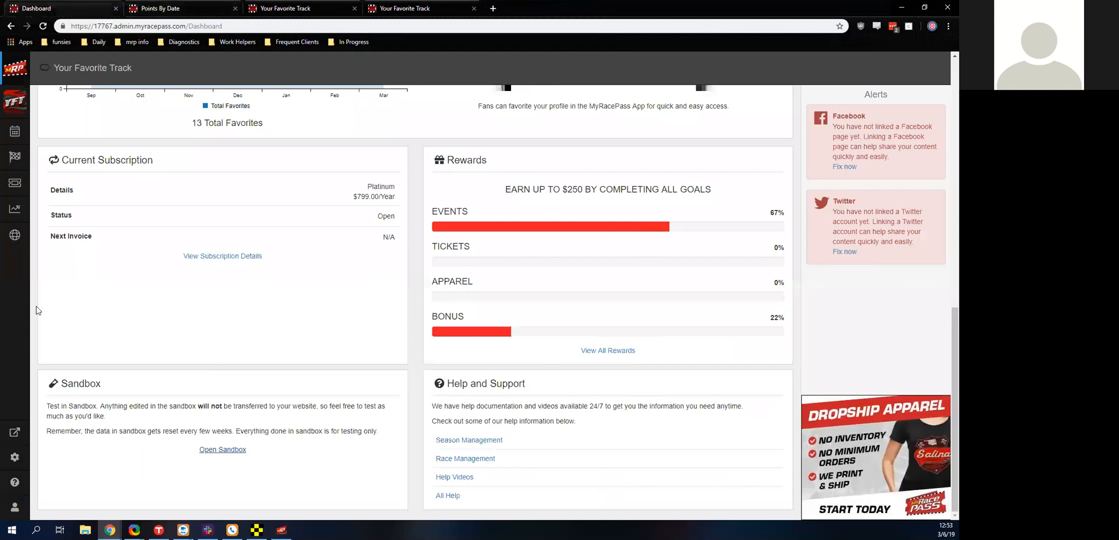
View the available Help and Support resources for season management, race management and help videos.
left_click(23, 479)
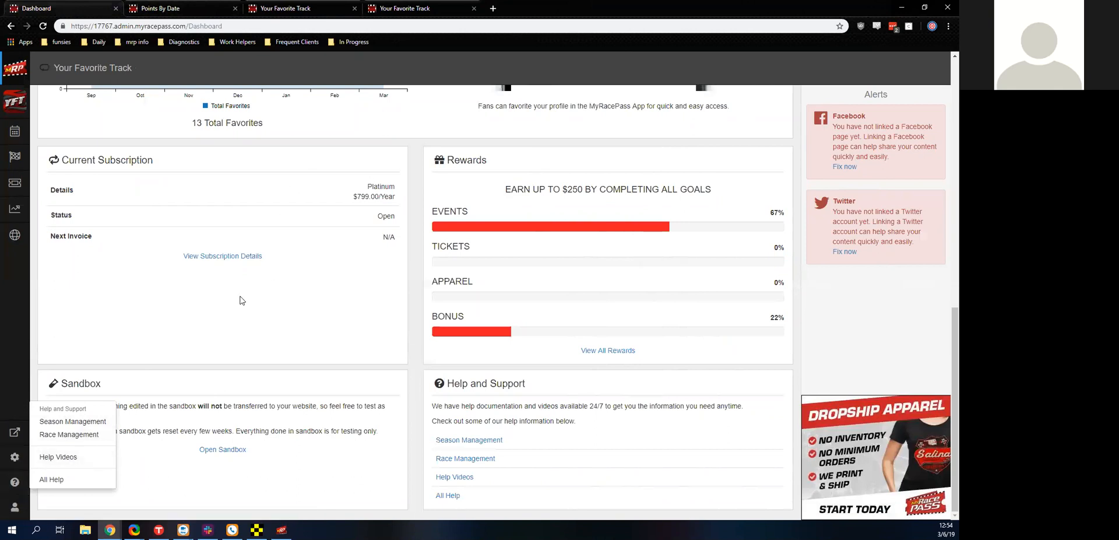
left_click(131, 492)
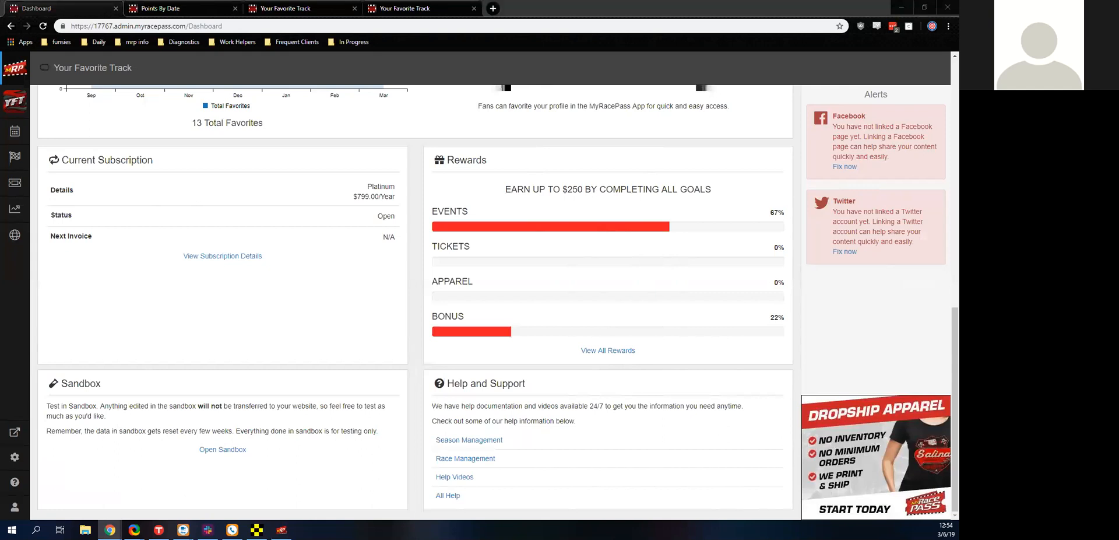
left_click(945, 529)
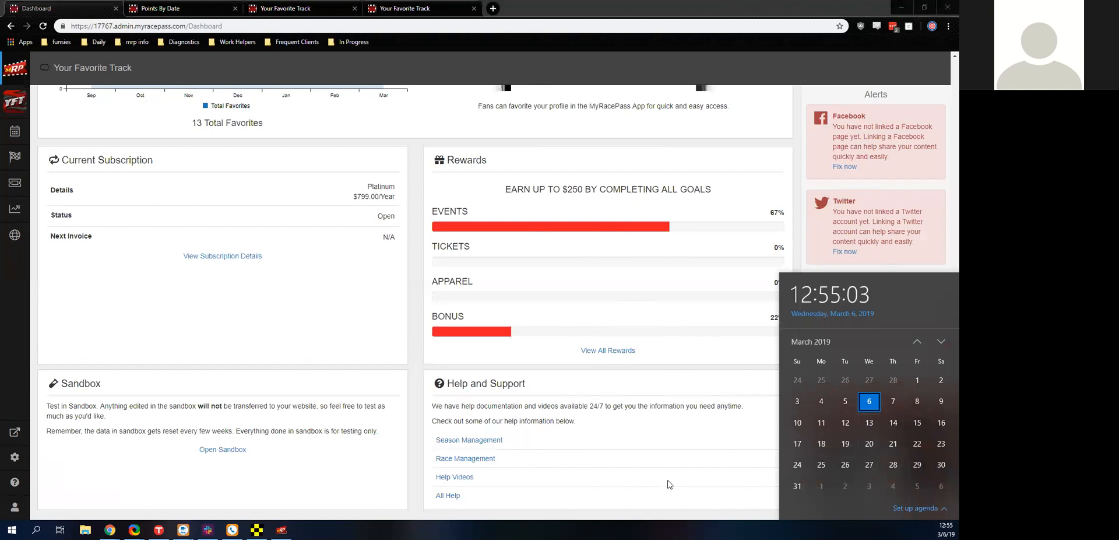
left_click(675, 460)
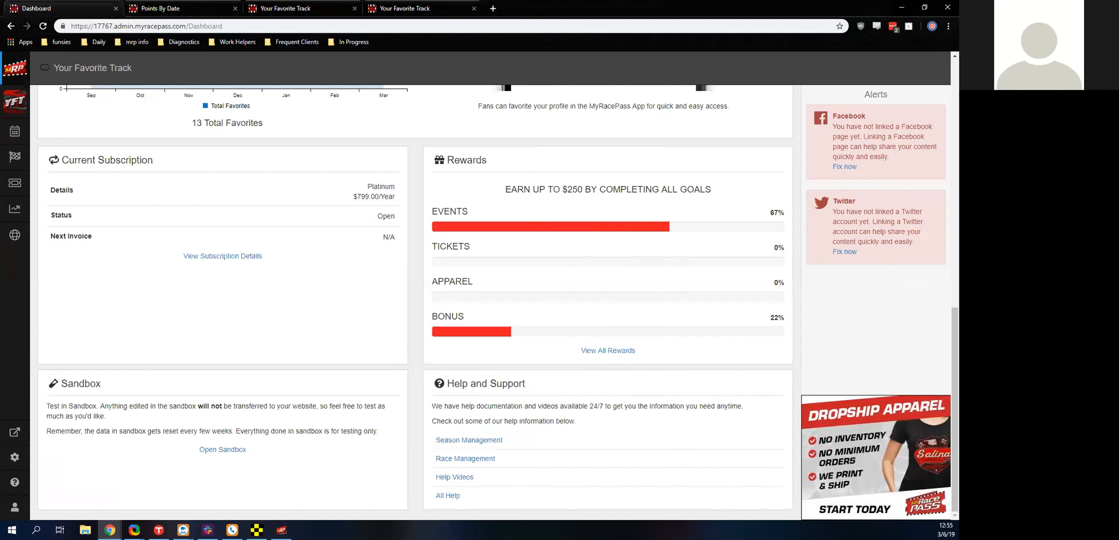